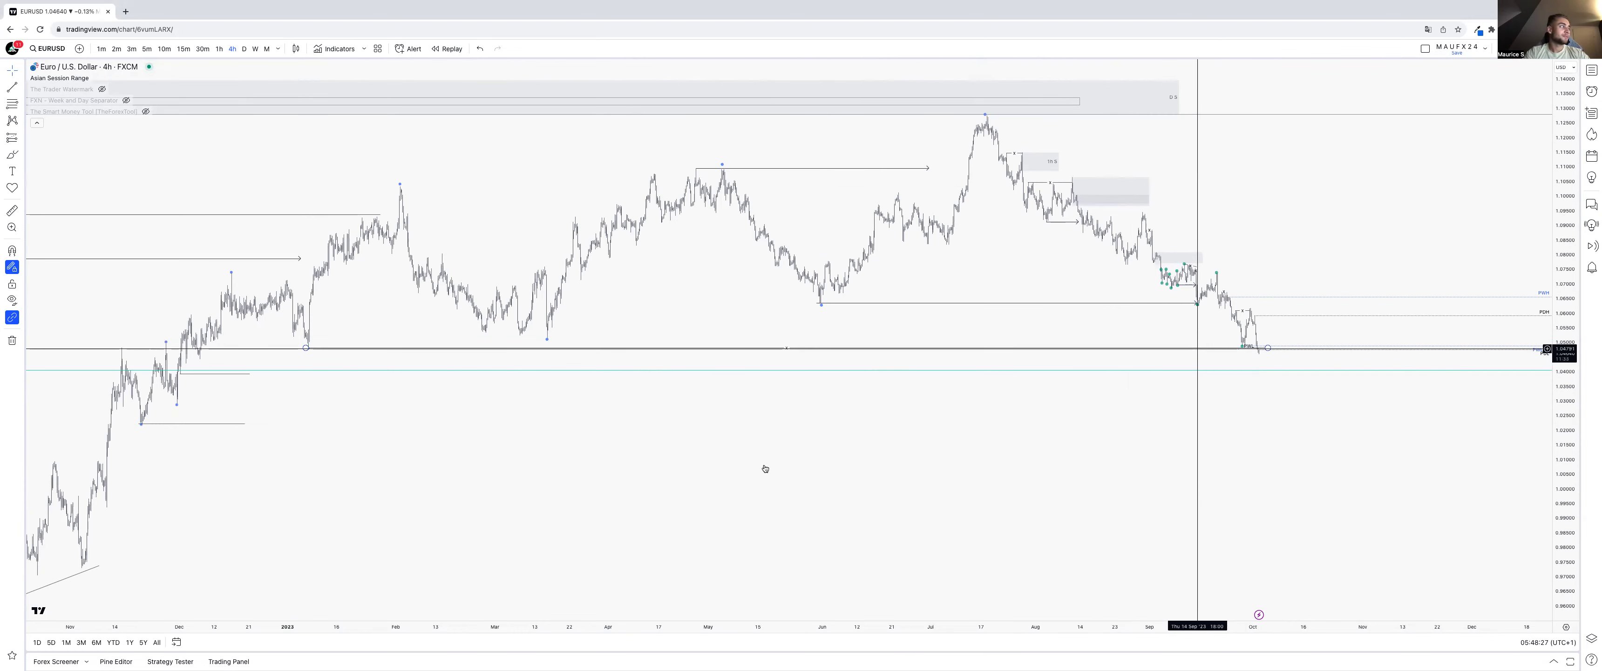
# - Edit the text of the PDL horizontal ray, adding a suffix after PDL as on the PWL ray's label
pyautogui.scroll(-4, 1167, 401)
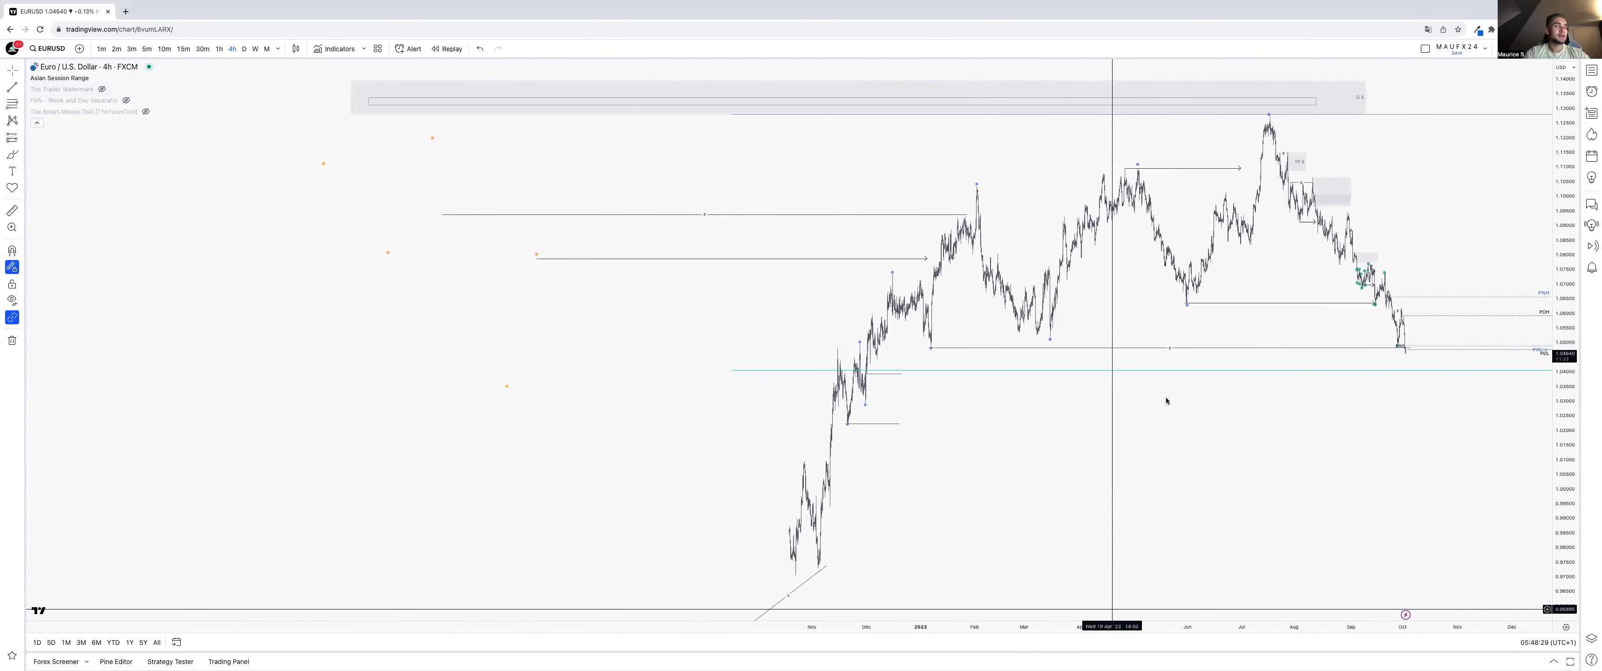
pyautogui.scroll(-4, 1266, 359)
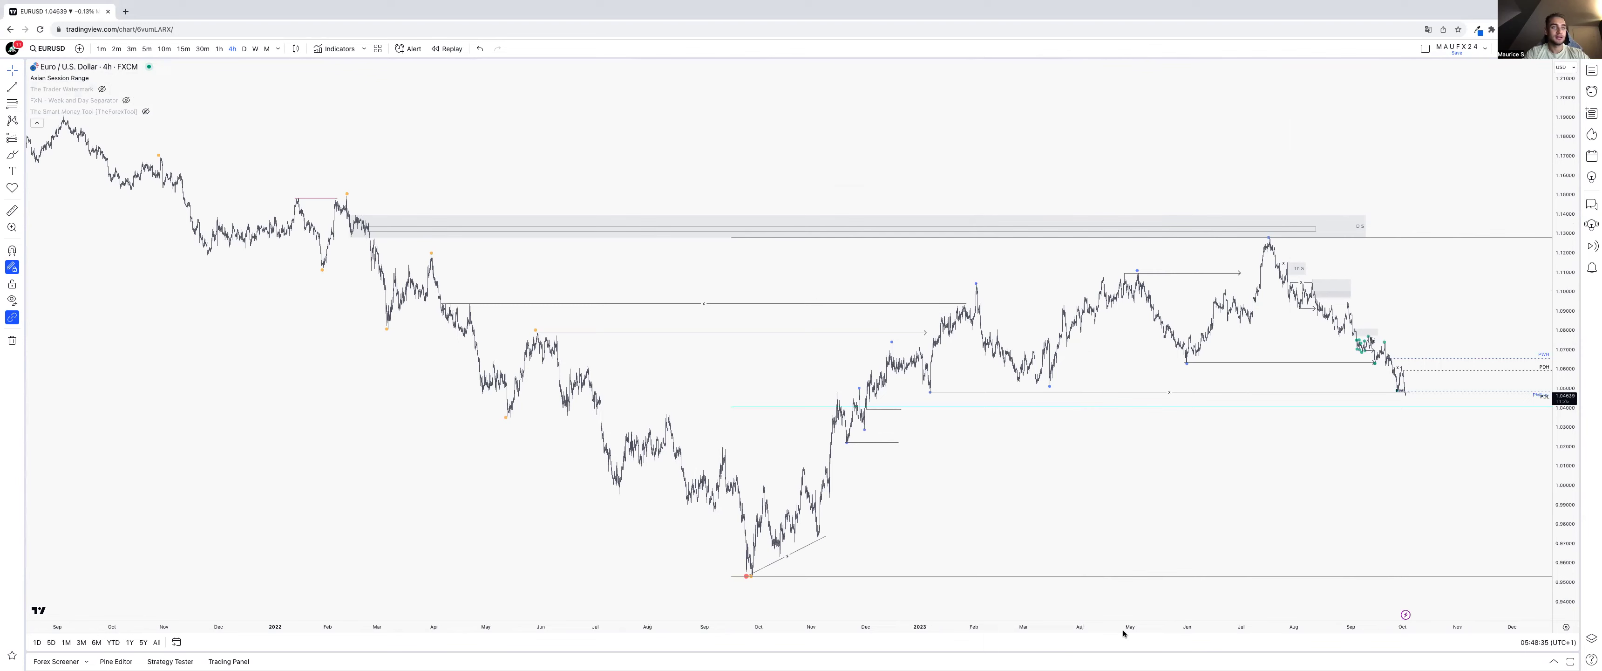
pyautogui.scroll(5, 1239, 629)
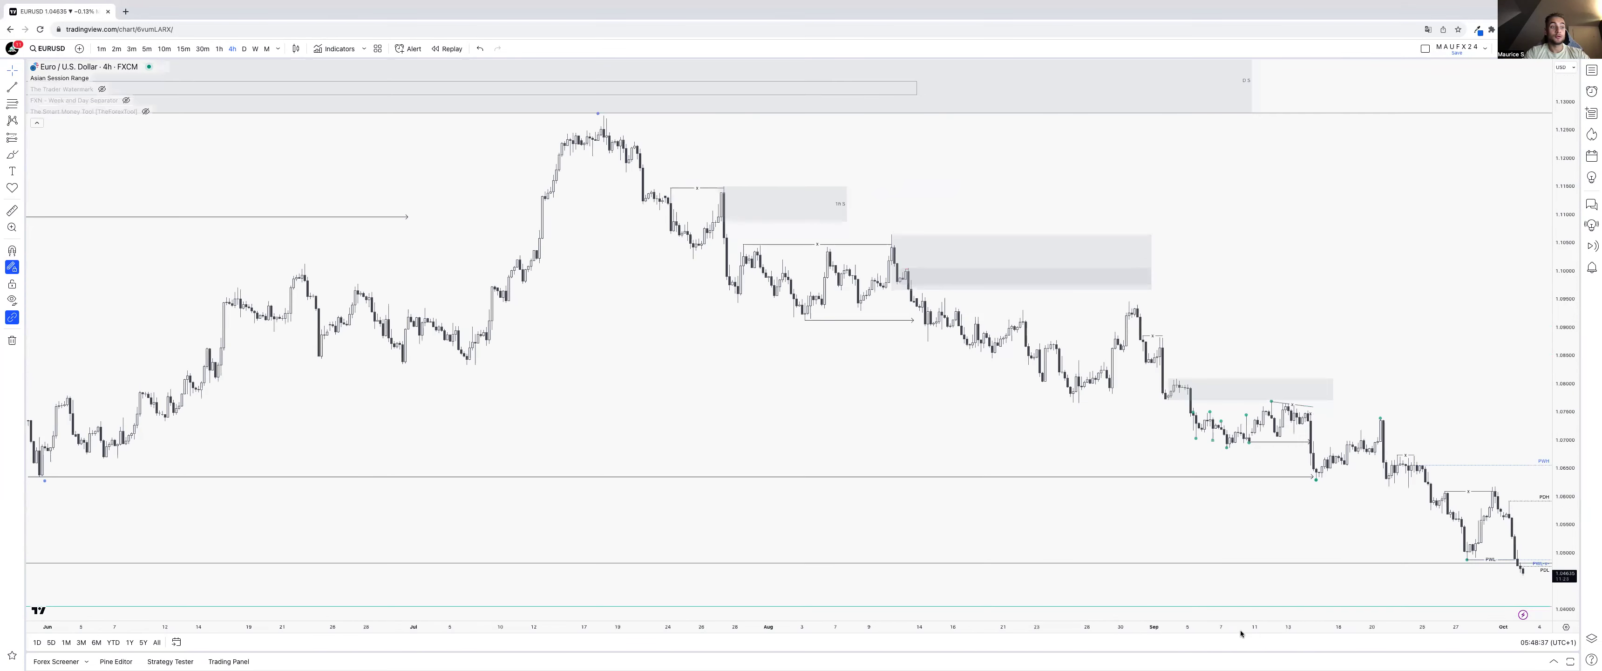
pyautogui.hscroll(5, 847, 515)
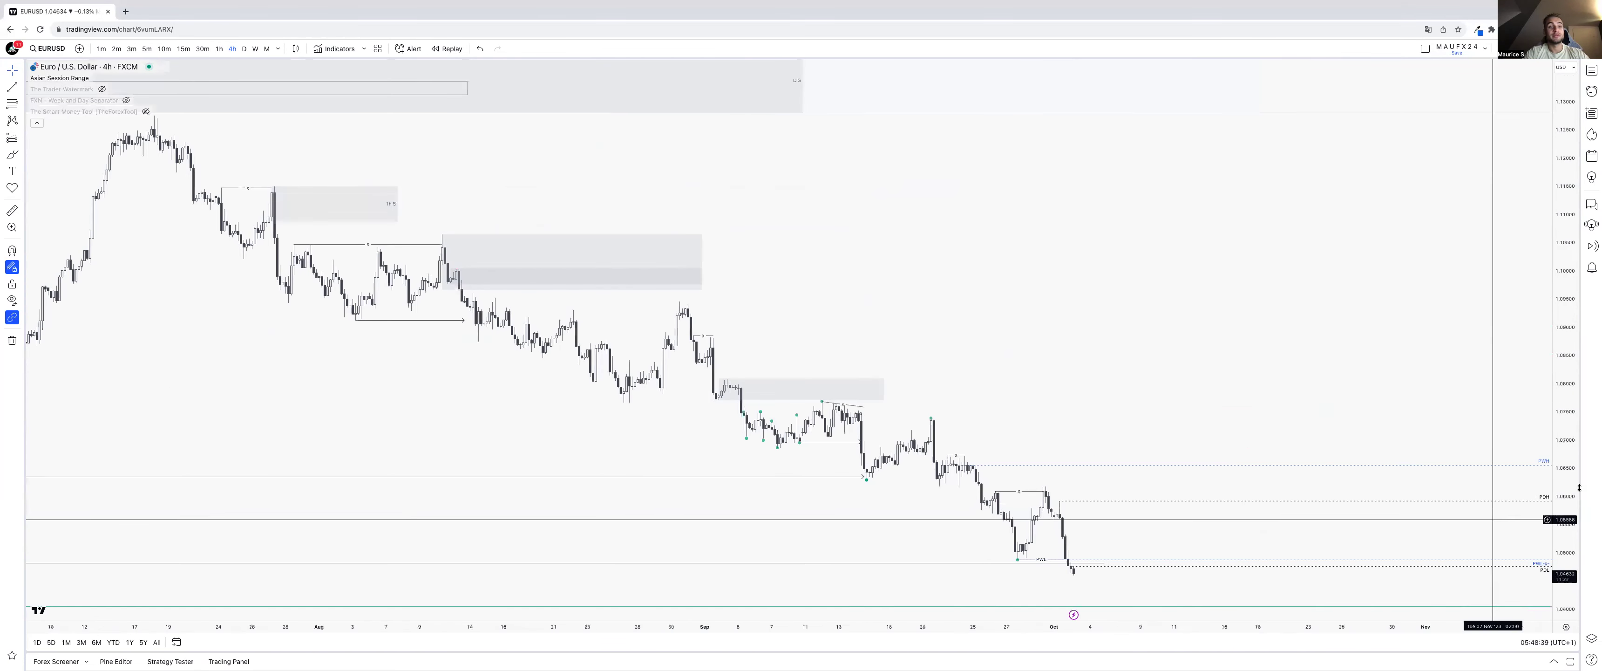
pyautogui.moveTo(1561, 485); pyautogui.dragTo(1560, 379)
pyautogui.moveTo(1389, 479); pyautogui.dragTo(1389, 277)
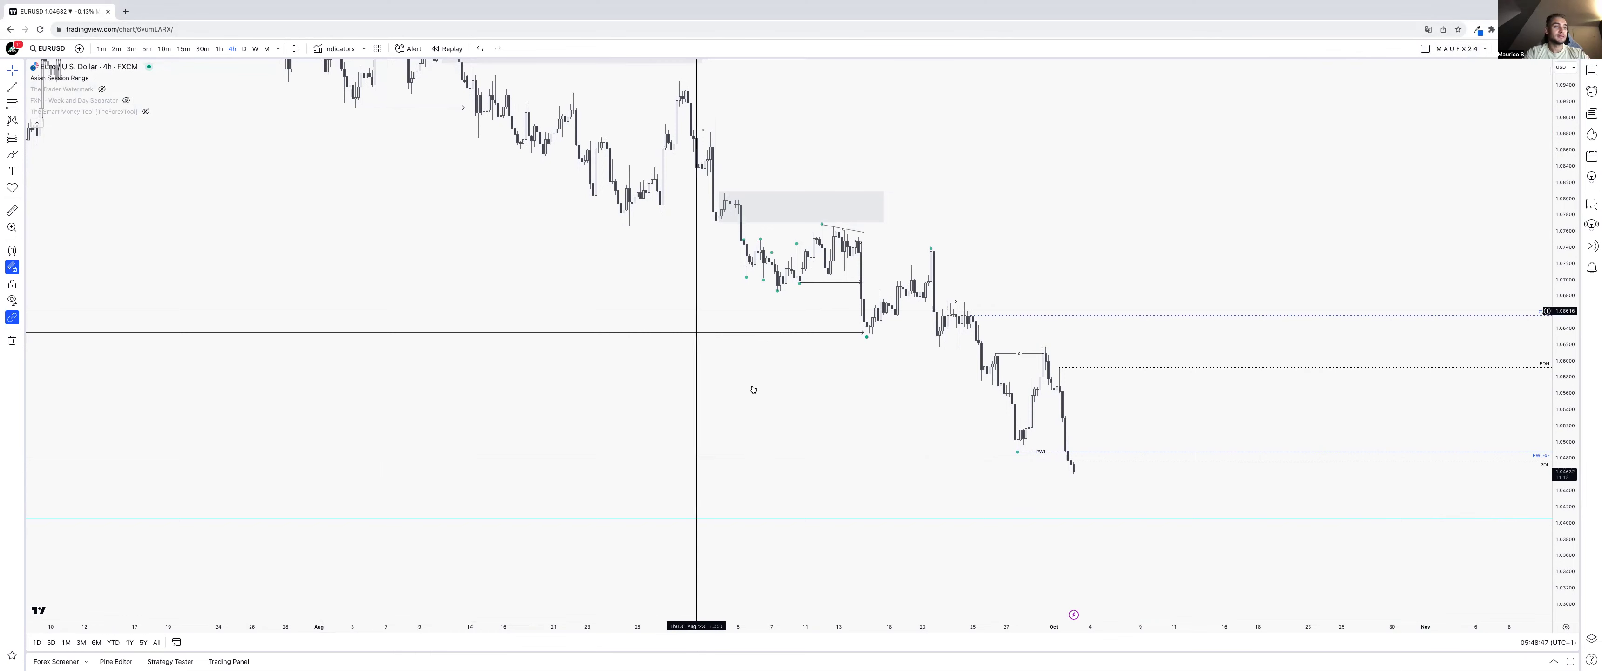
pyautogui.rightClick(1025, 551)
pyautogui.click(1208, 462)
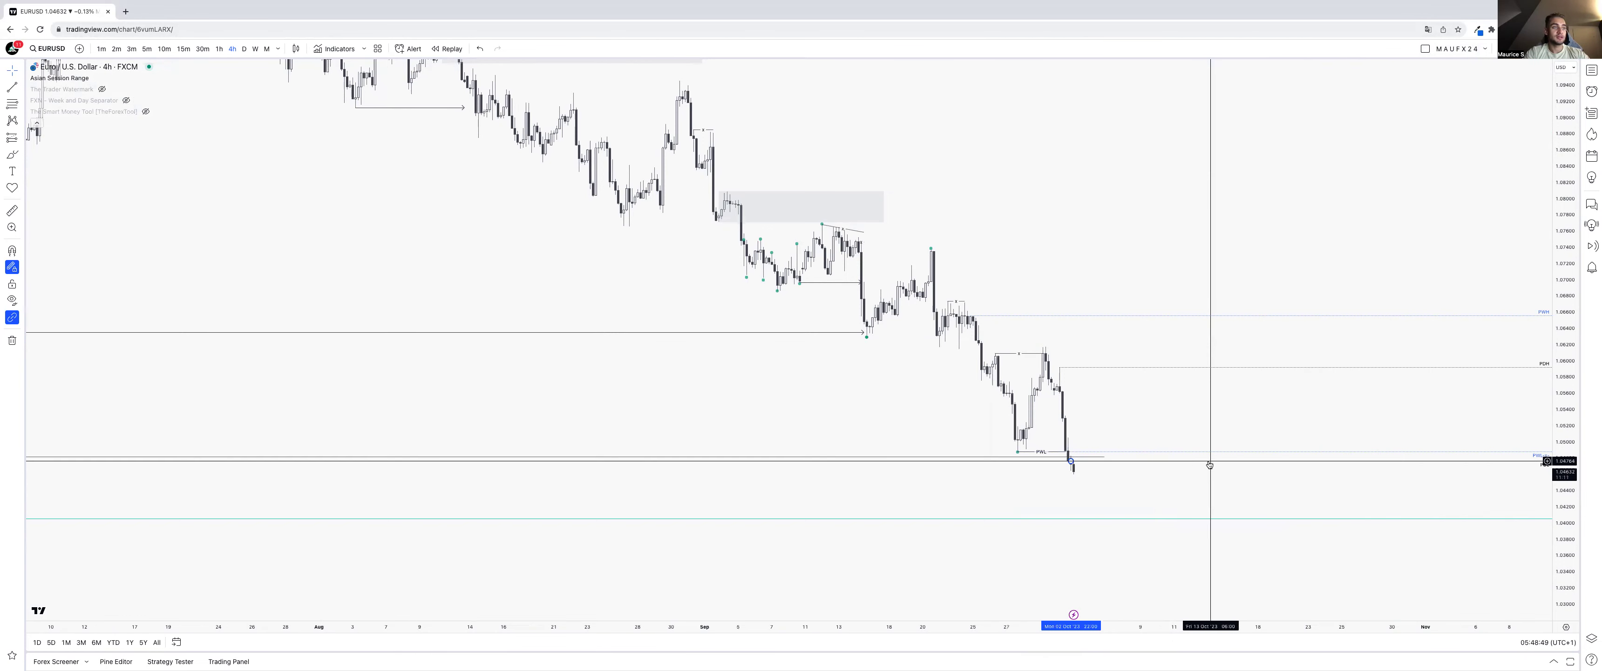
pyautogui.click(801, 351)
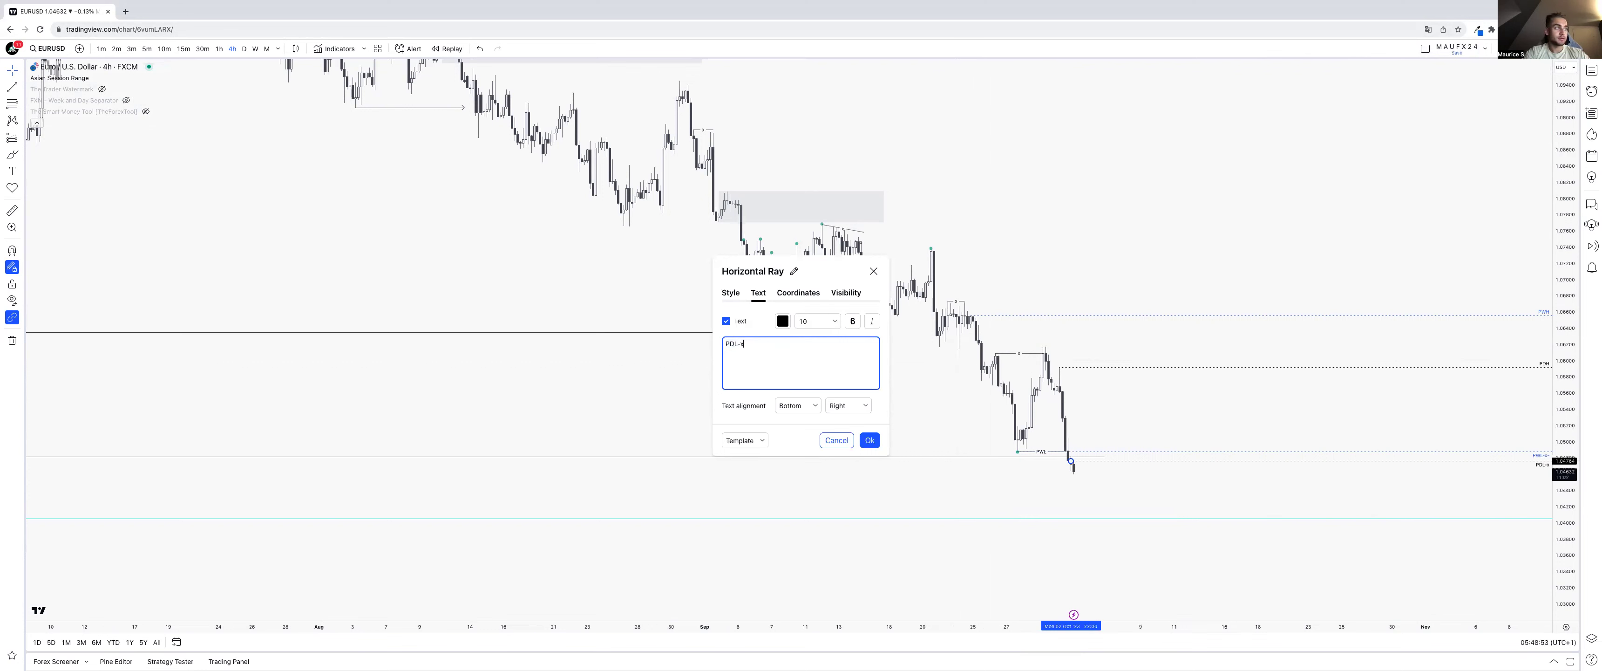
pyautogui.click(869, 440)
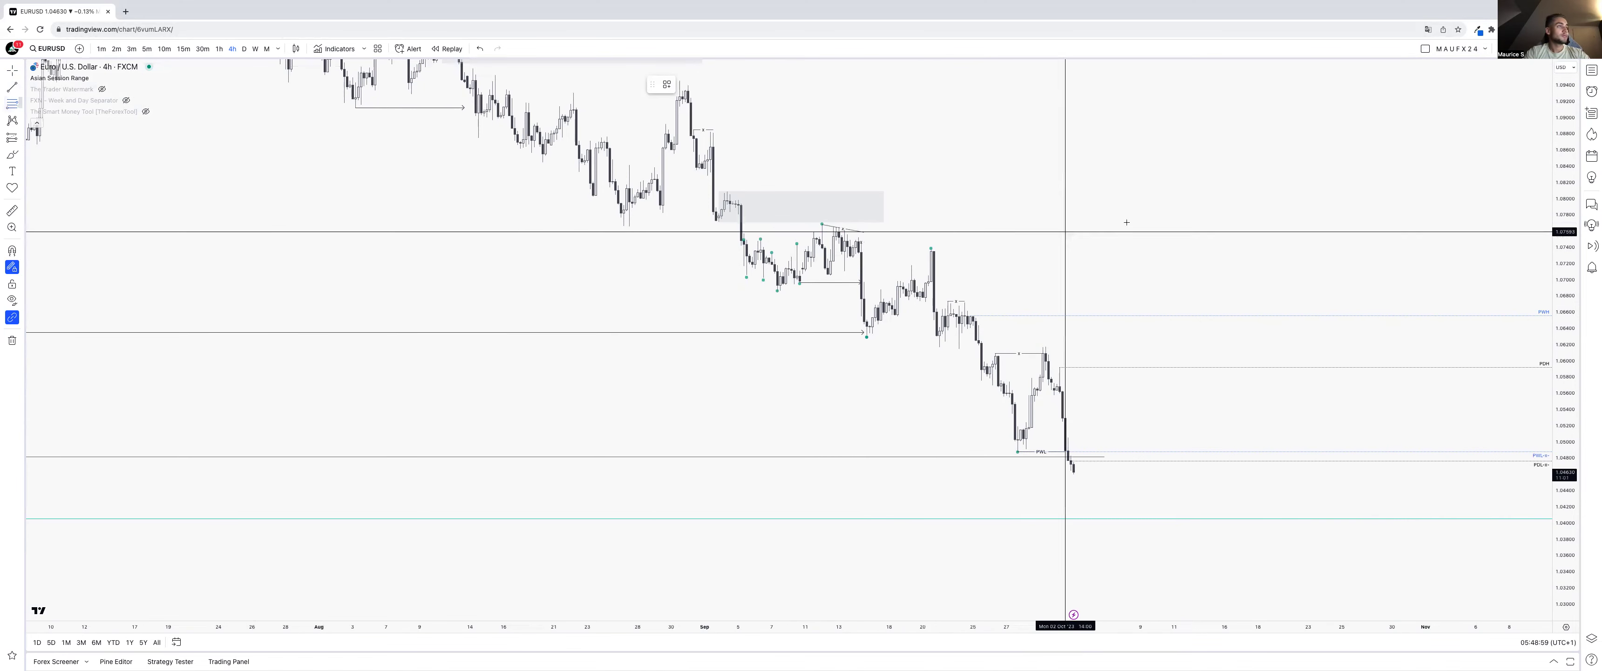
# - Copy the green swing-point marker from the 20 September high onto the most recent swing high before October
pyautogui.click(929, 249)
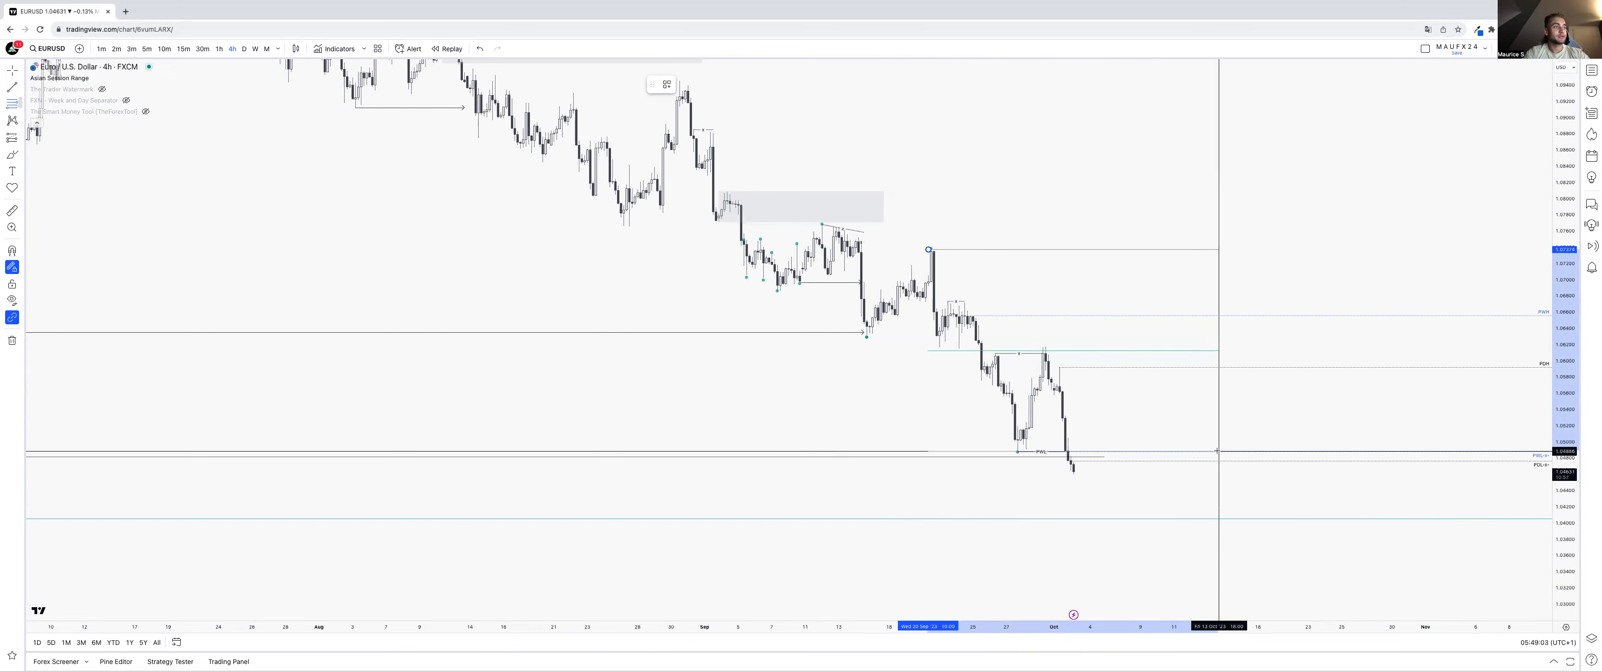
pyautogui.press('Escape')
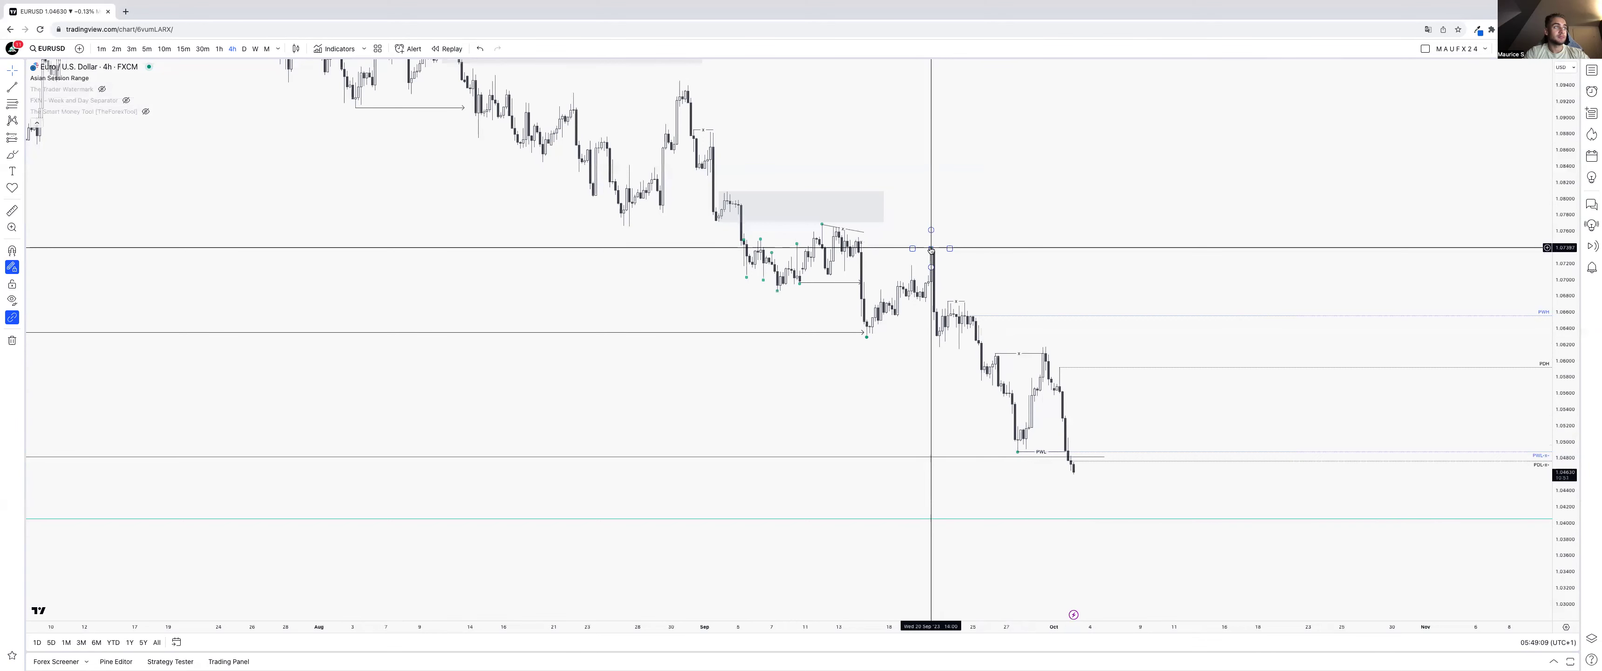
pyautogui.moveTo(931, 248); pyautogui.dragTo(1076, 355)
pyautogui.click(1092, 338)
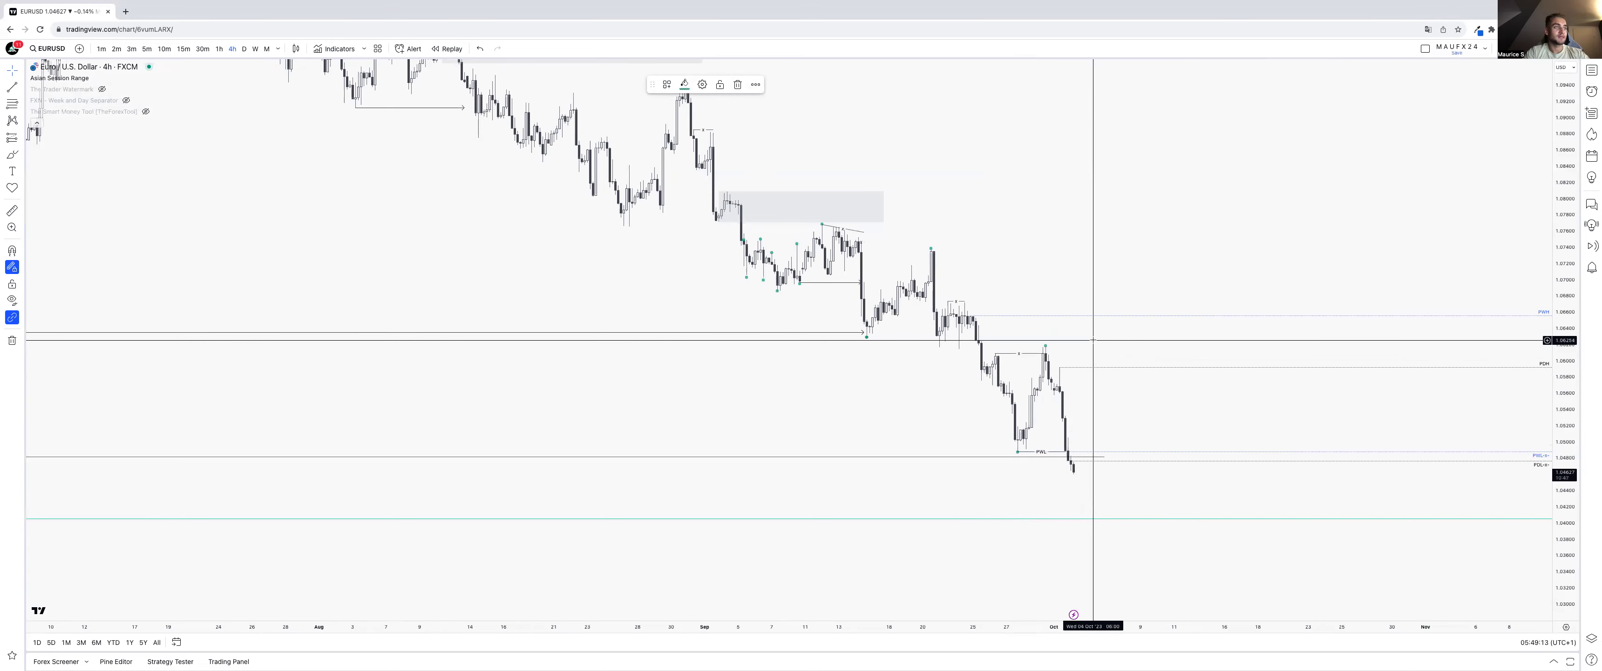
# - On the 1-hour chart, draw a rectangle over the 2 October high before the sell-off, extend it past current price, and apply the grey template
pyautogui.click(219, 49)
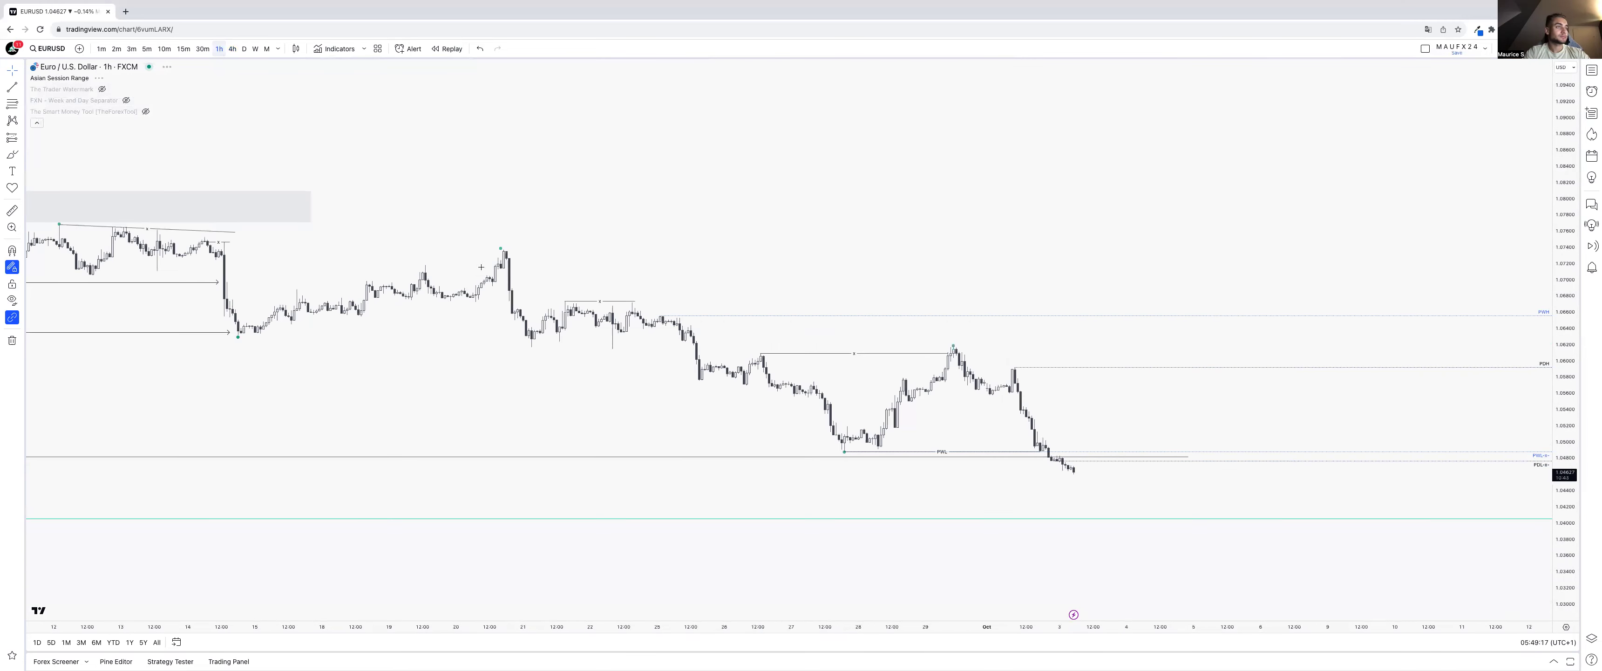
pyautogui.moveTo(1573, 220); pyautogui.dragTo(1572, 150)
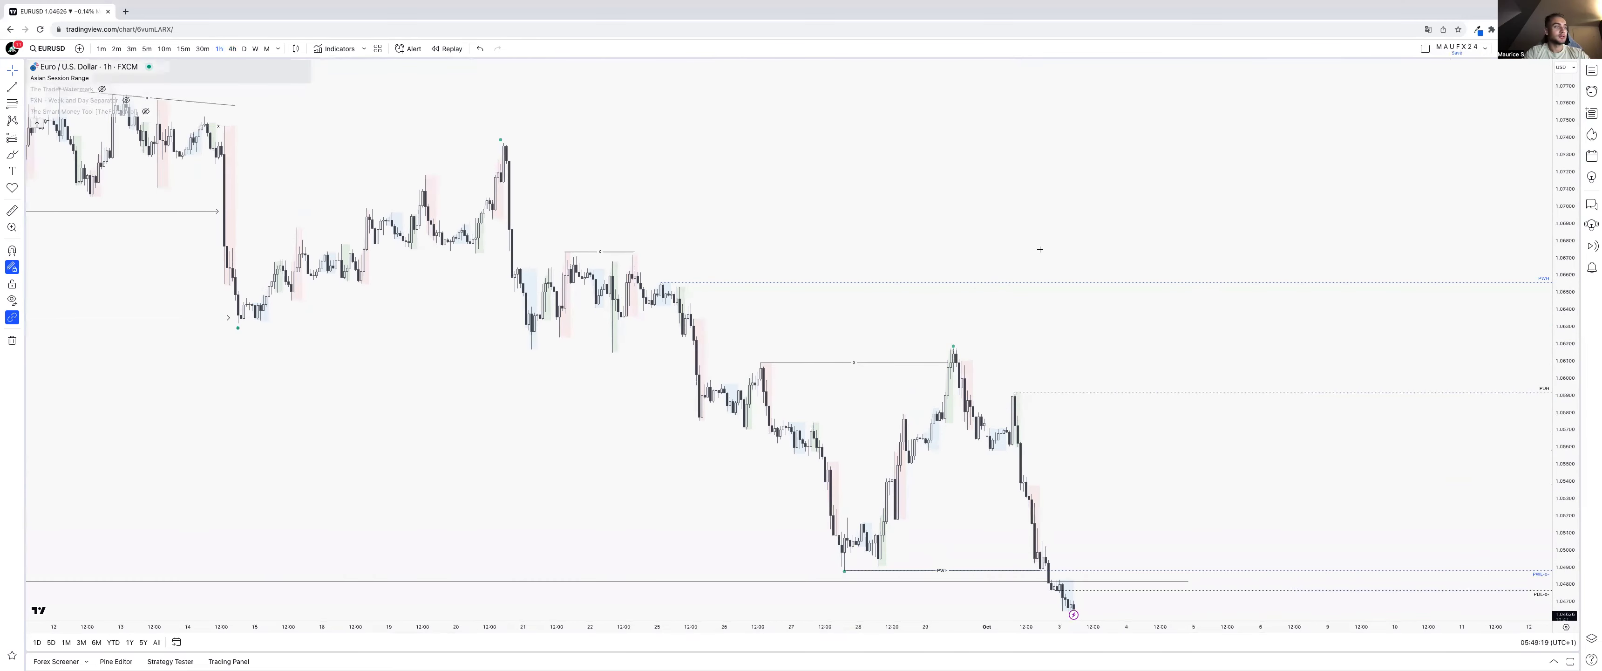
pyautogui.moveTo(804, 300); pyautogui.dragTo(657, 185)
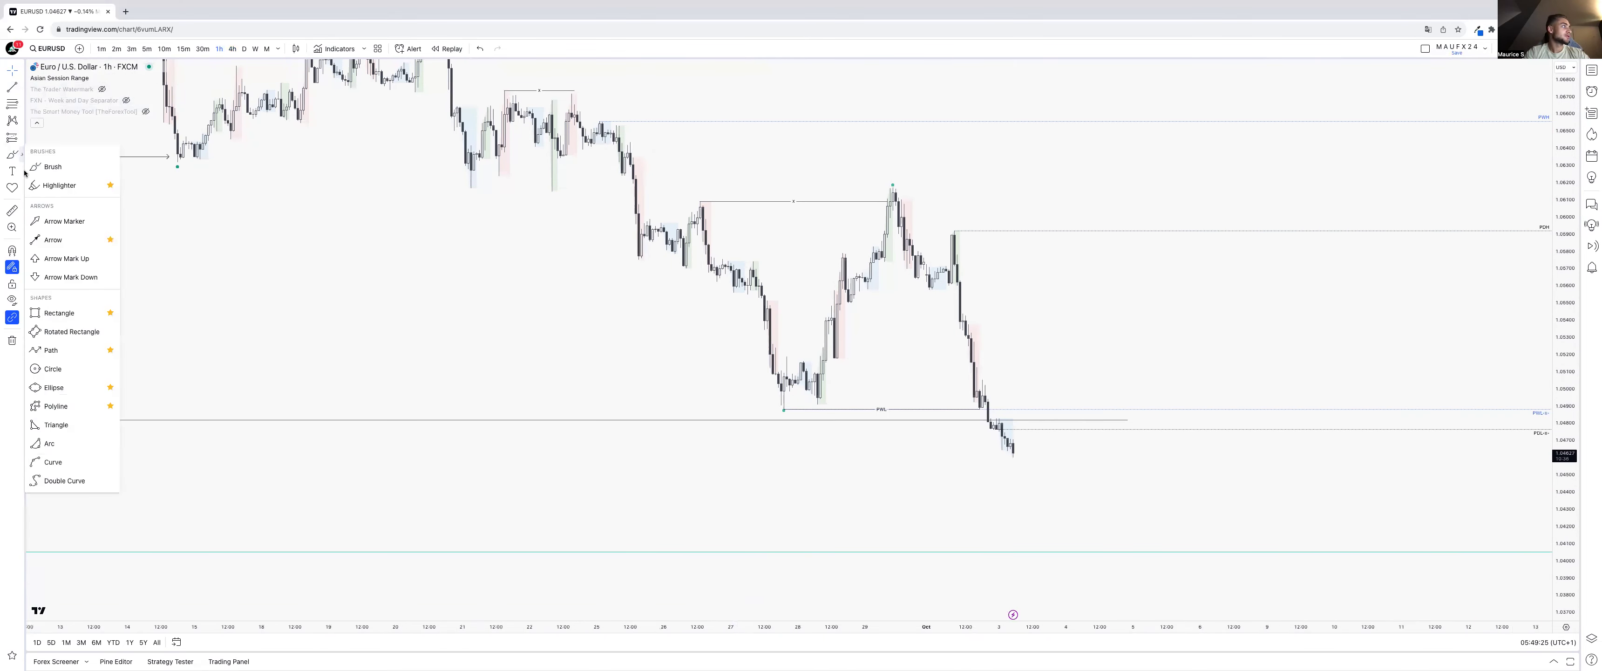
pyautogui.click(63, 315)
pyautogui.press('super')
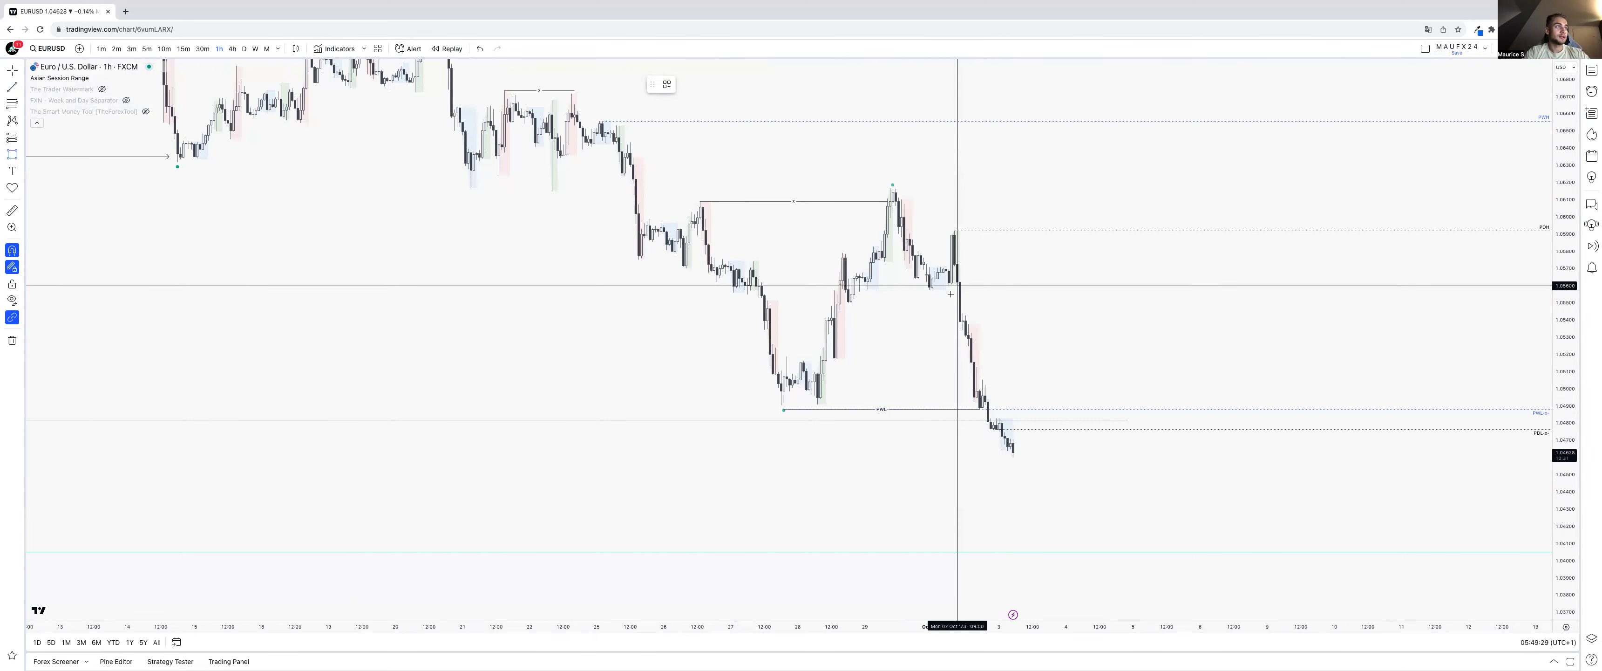
pyautogui.moveTo(948, 298)
pyautogui.mouseDown()
pyautogui.moveTo(954, 232)
pyautogui.moveTo(1051, 258)
pyautogui.moveTo(1203, 258)
pyautogui.mouseUp()
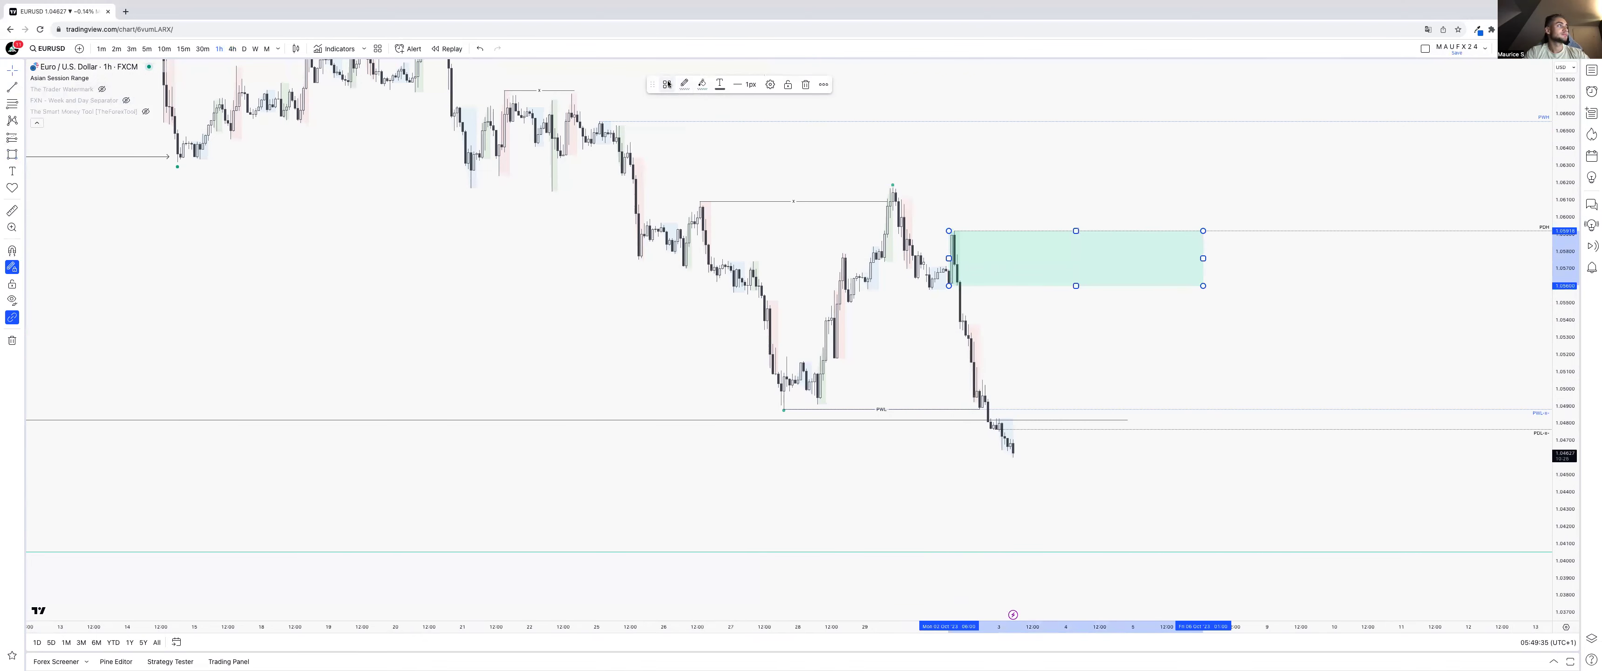
pyautogui.click(679, 171)
pyautogui.click(1039, 205)
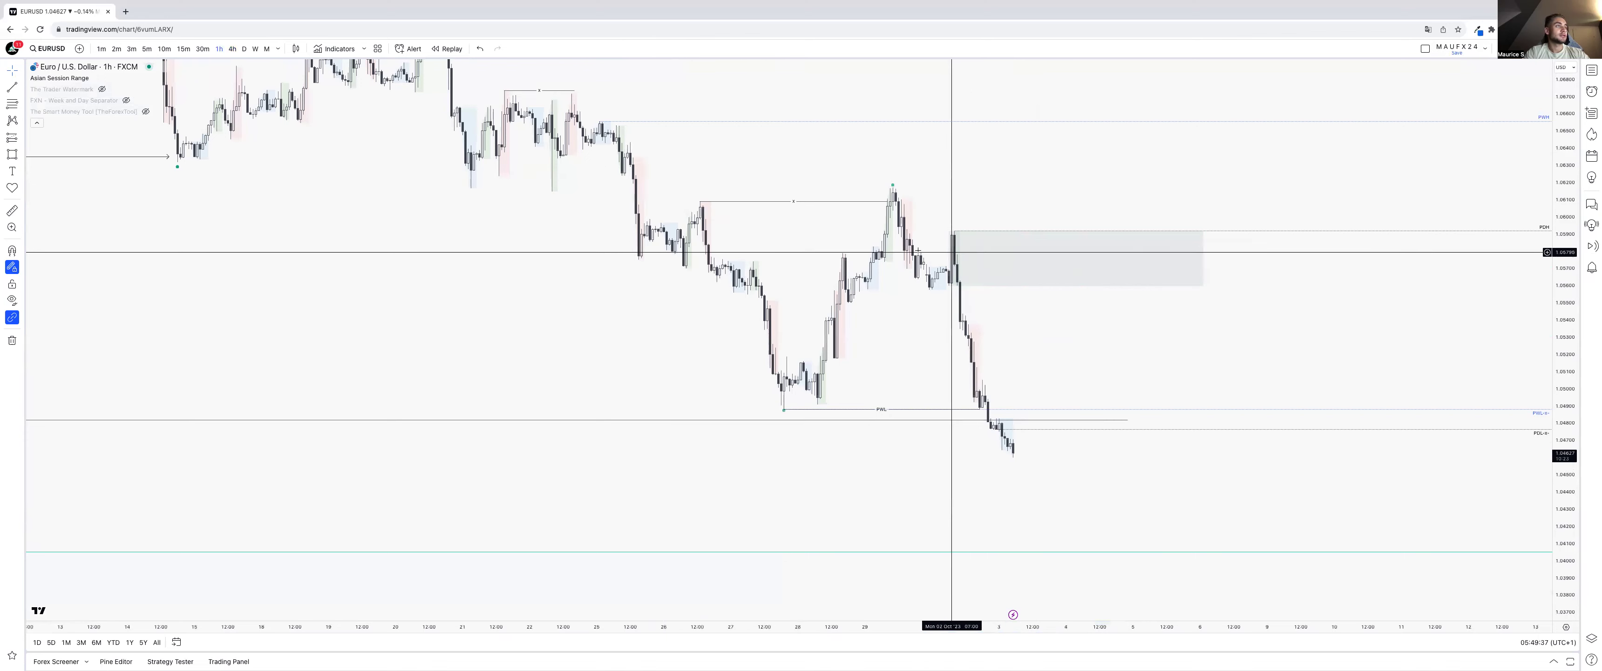
# - On the 15-minute chart, draw a horizontal trend line from the small swing high below the grey zone and apply the LQ template
pyautogui.write('15')
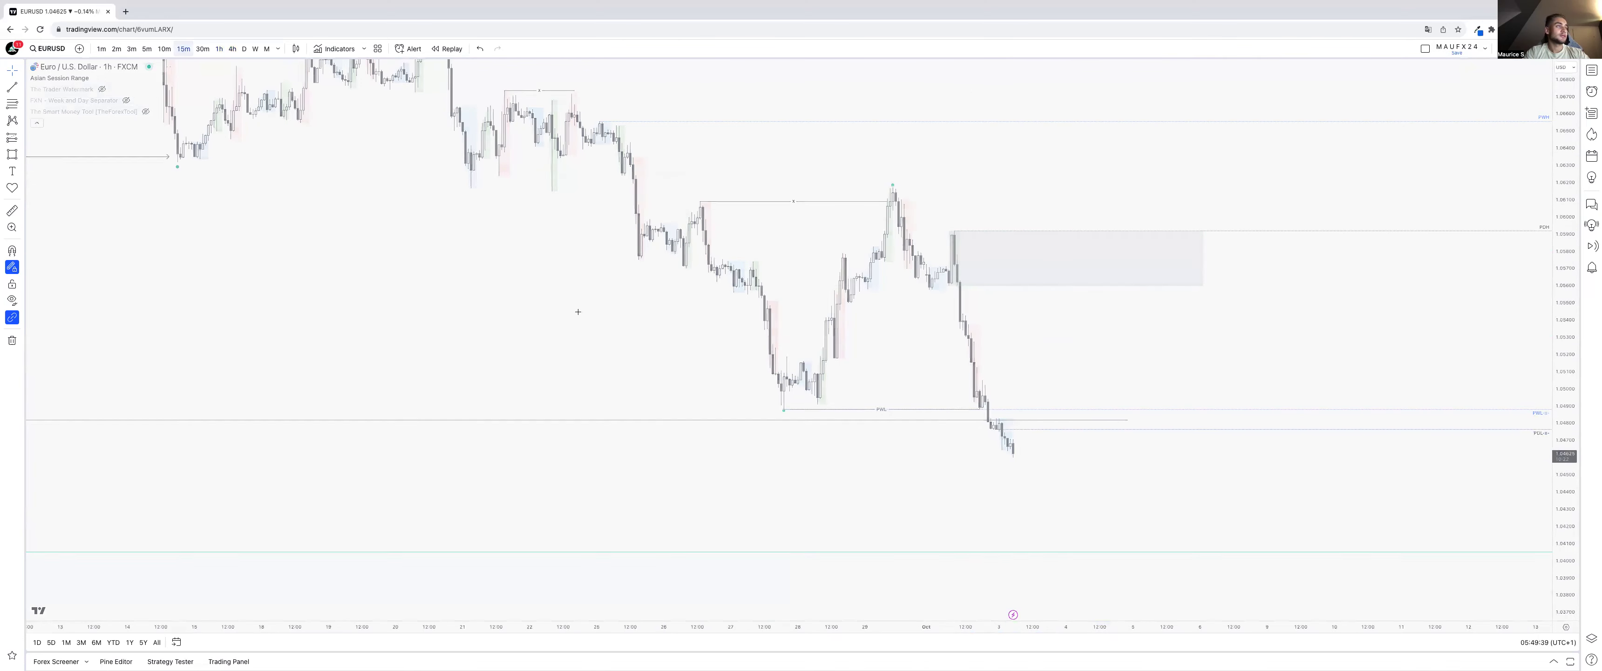
pyautogui.press('Return')
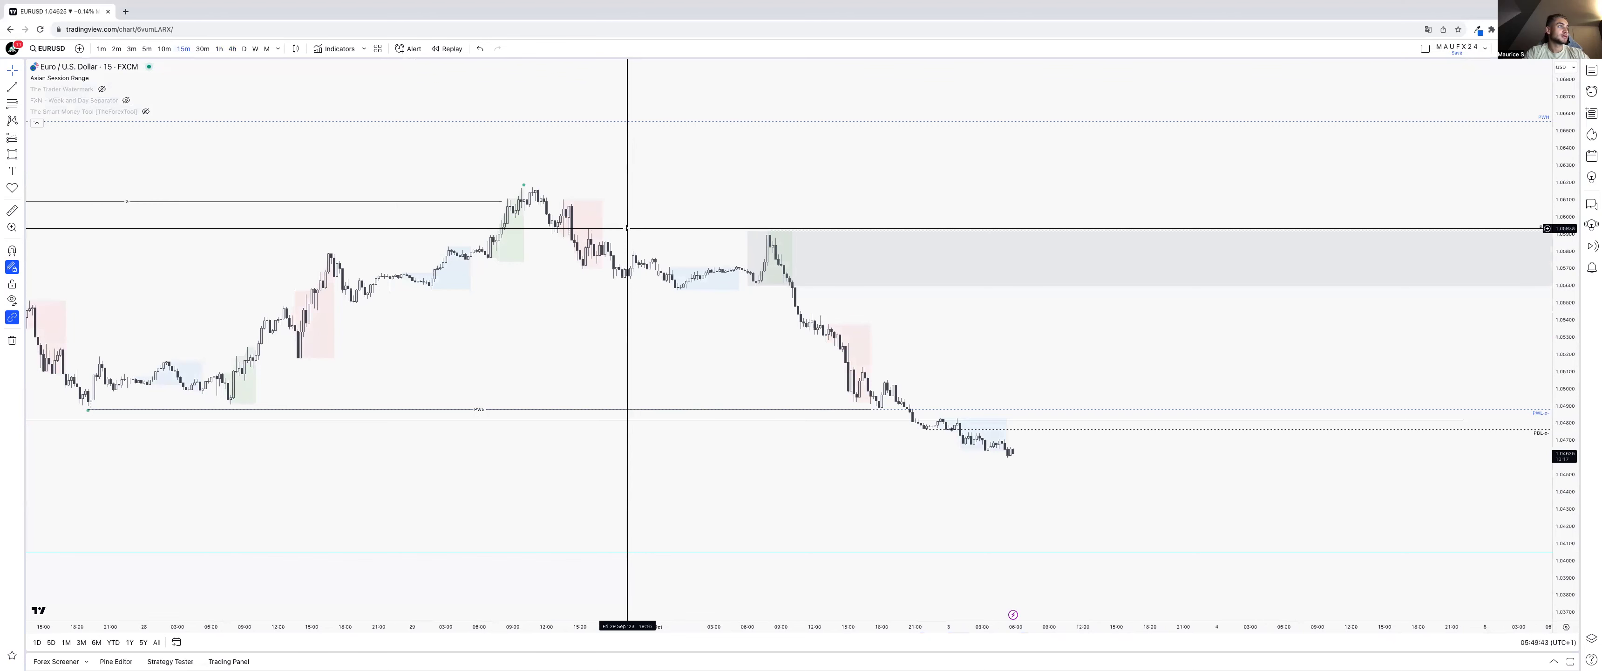
pyautogui.moveTo(857, 626); pyautogui.dragTo(1191, 626)
pyautogui.moveTo(1181, 165); pyautogui.dragTo(1094, 152)
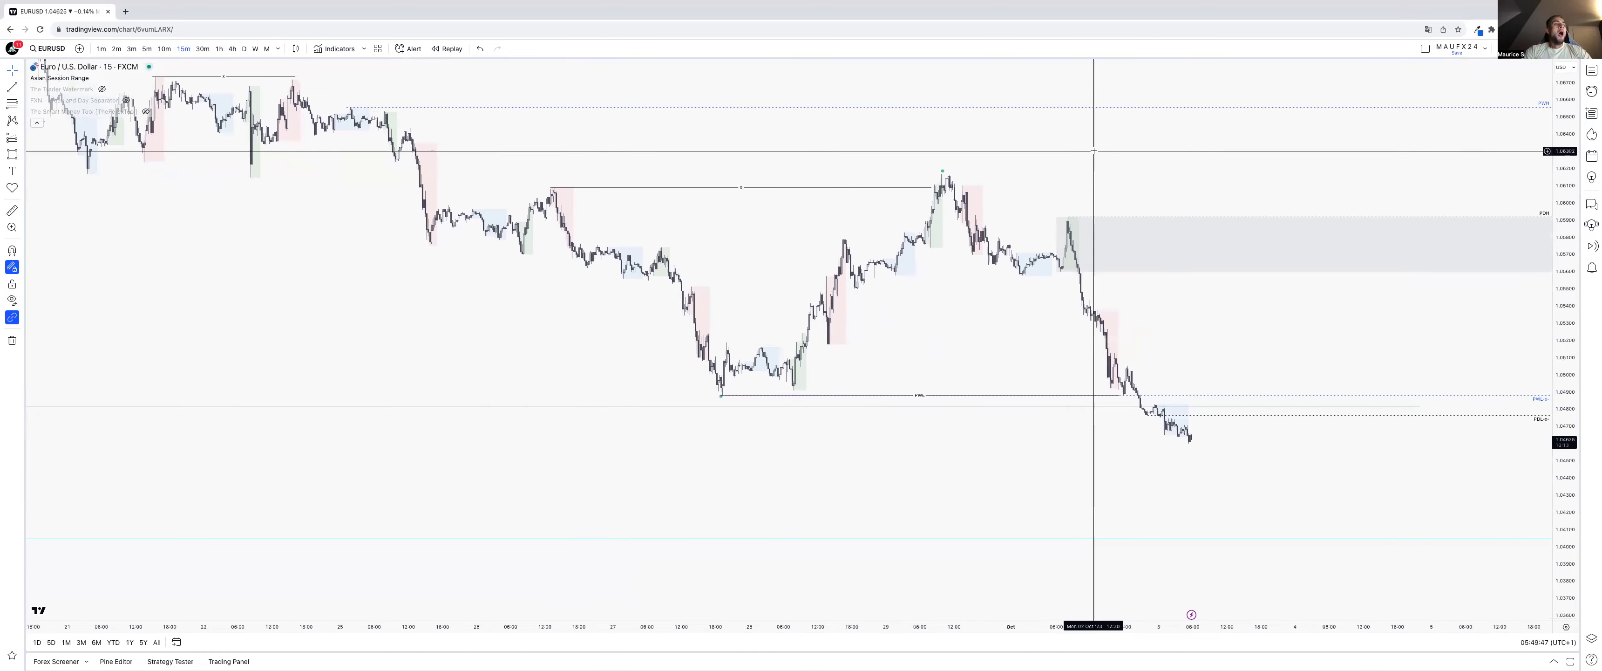
pyautogui.hscroll(10, 1171, 367)
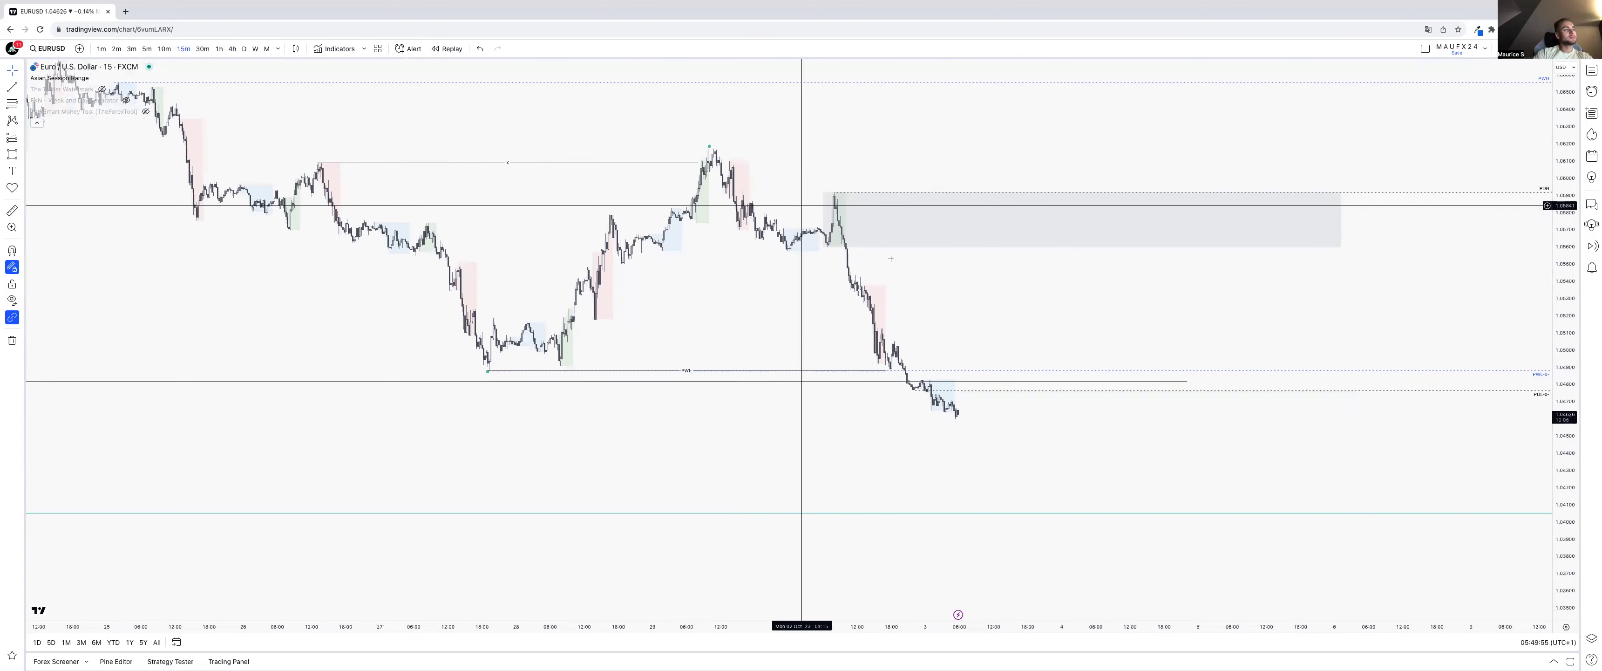
pyautogui.moveTo(940, 272); pyautogui.dragTo(876, 234)
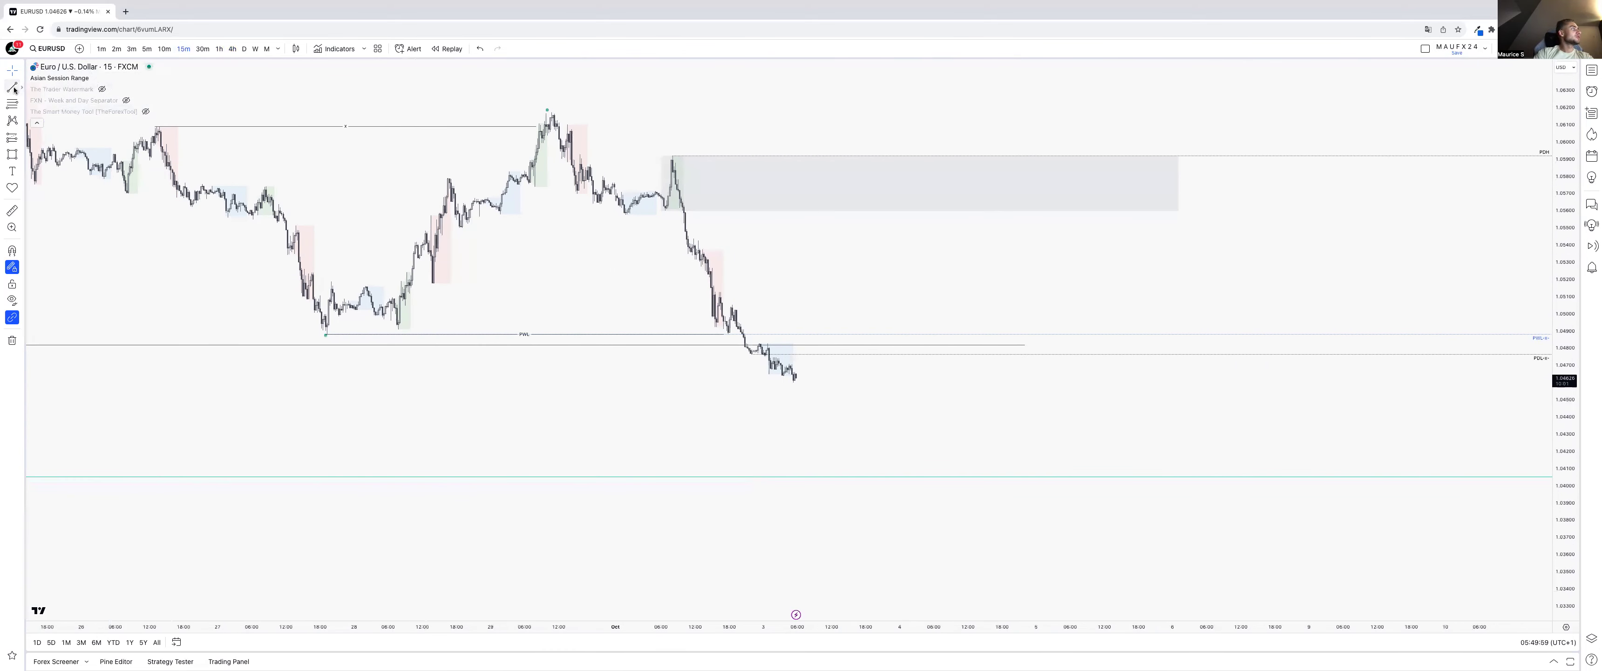
pyautogui.press('super')
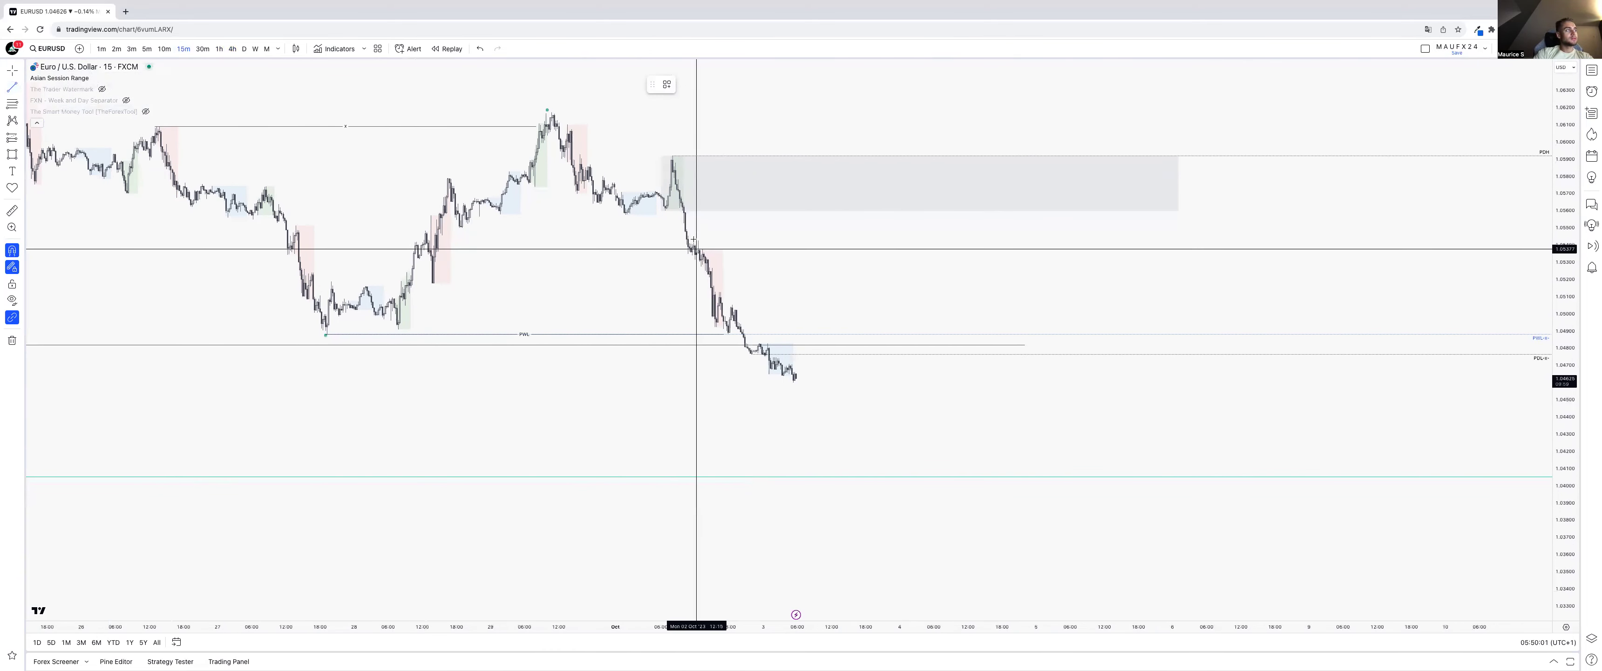
pyautogui.click(848, 236)
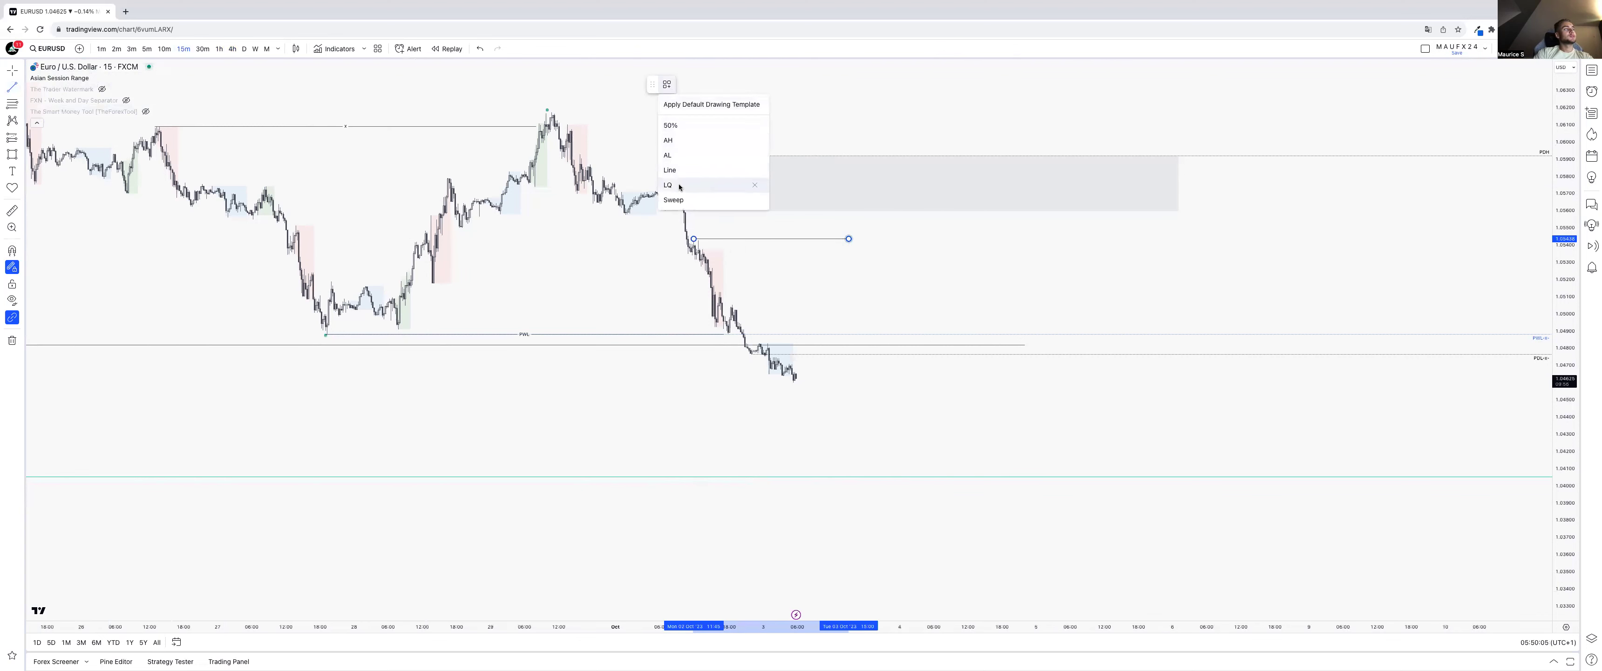
pyautogui.click(678, 185)
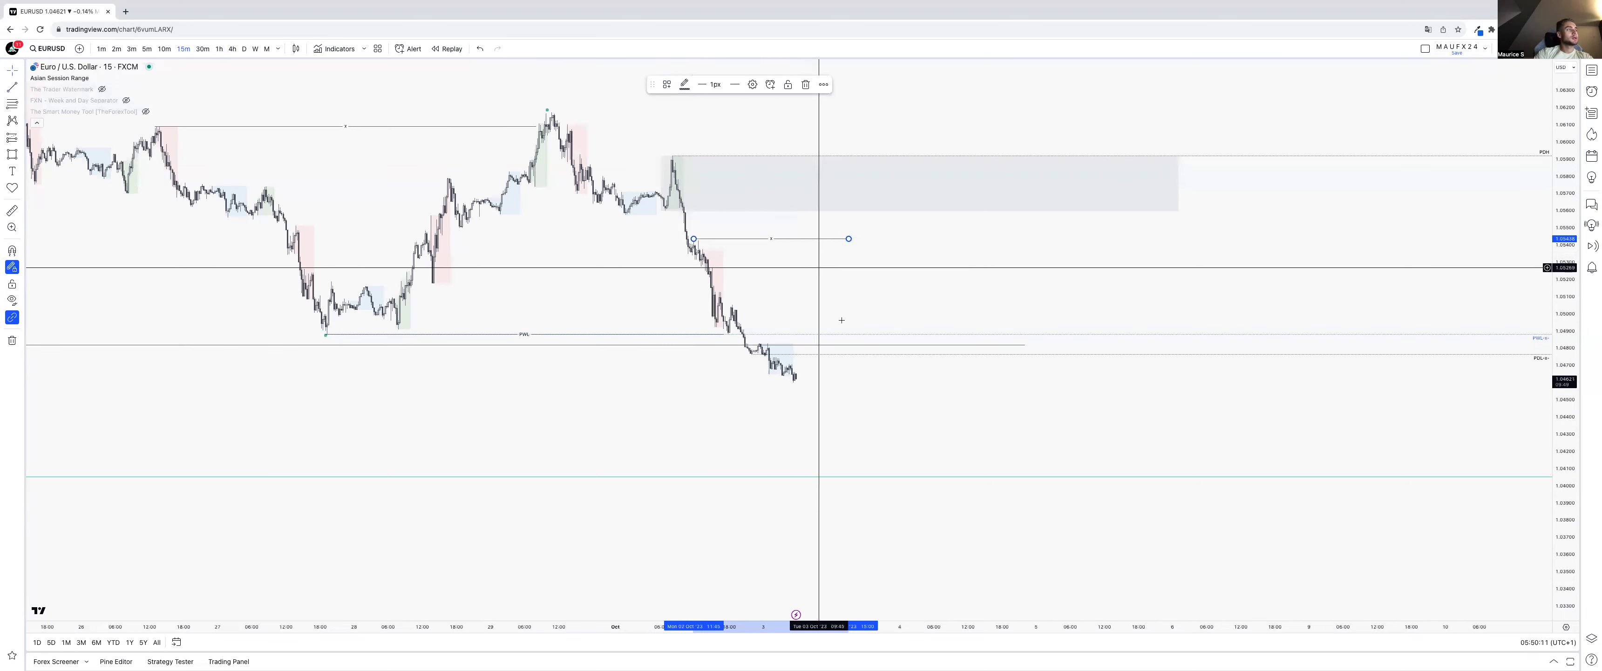
# - Review the recent decline and the marked levels on the 1-hour and 4-hour charts
pyautogui.click(218, 48)
pyautogui.moveTo(1559, 167); pyautogui.dragTo(1559, 224)
pyautogui.rightClick(1098, 270)
pyautogui.moveTo(994, 245); pyautogui.dragTo(1161, 229)
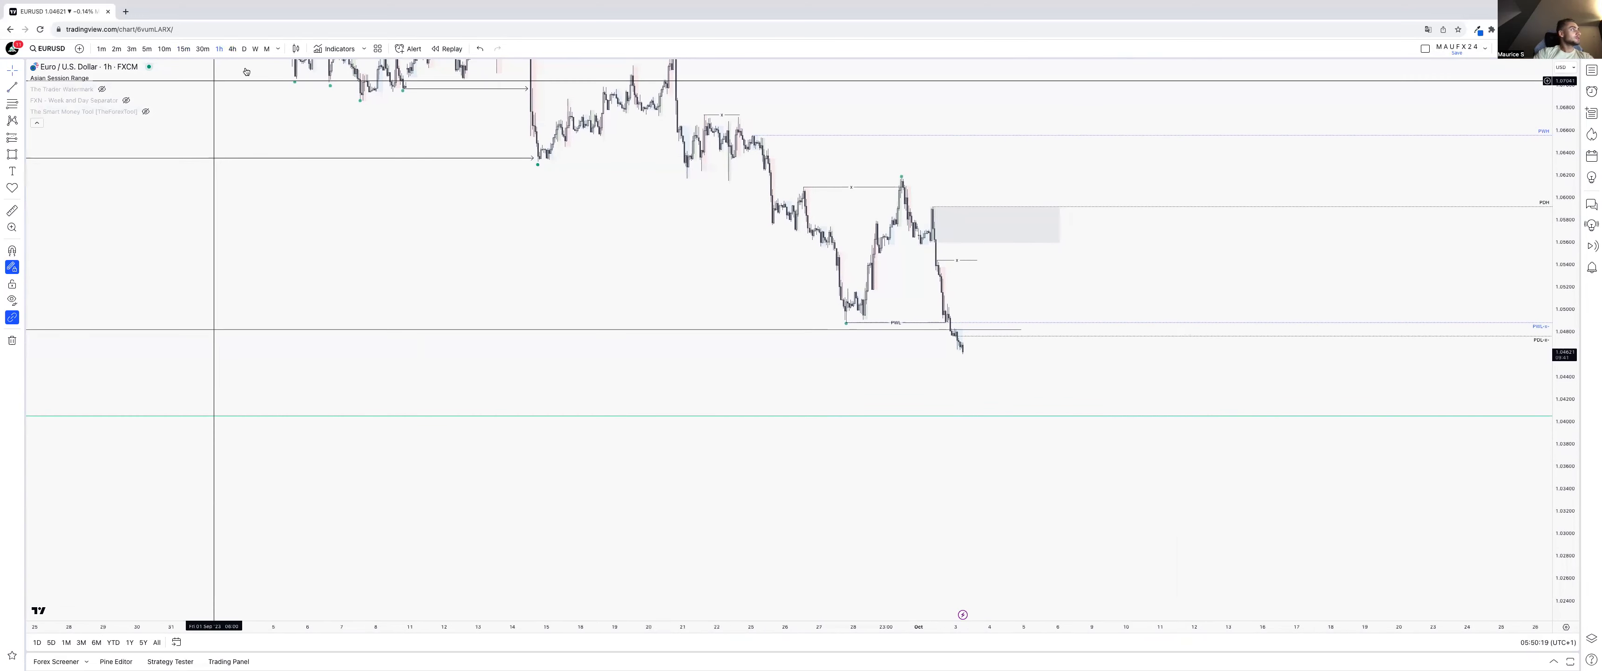
pyautogui.click(237, 50)
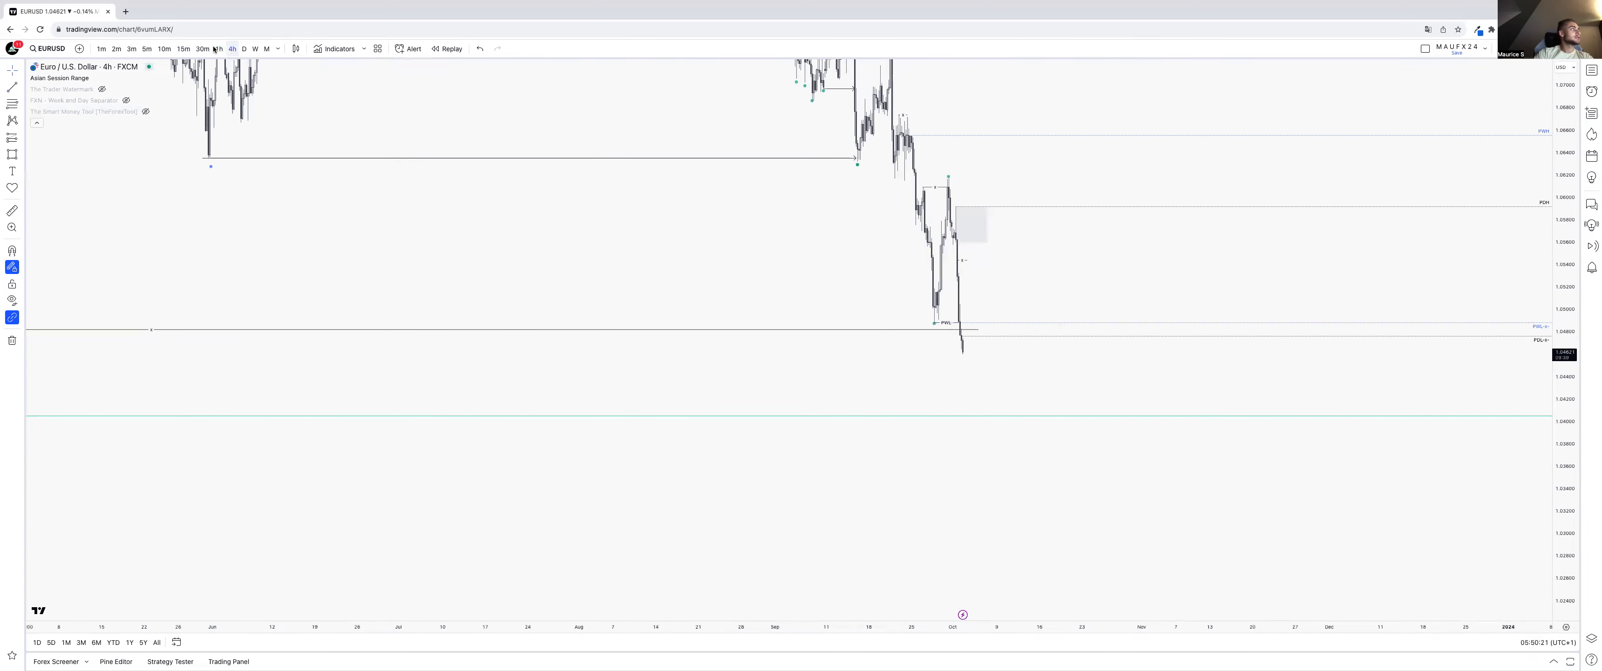
pyautogui.click(217, 49)
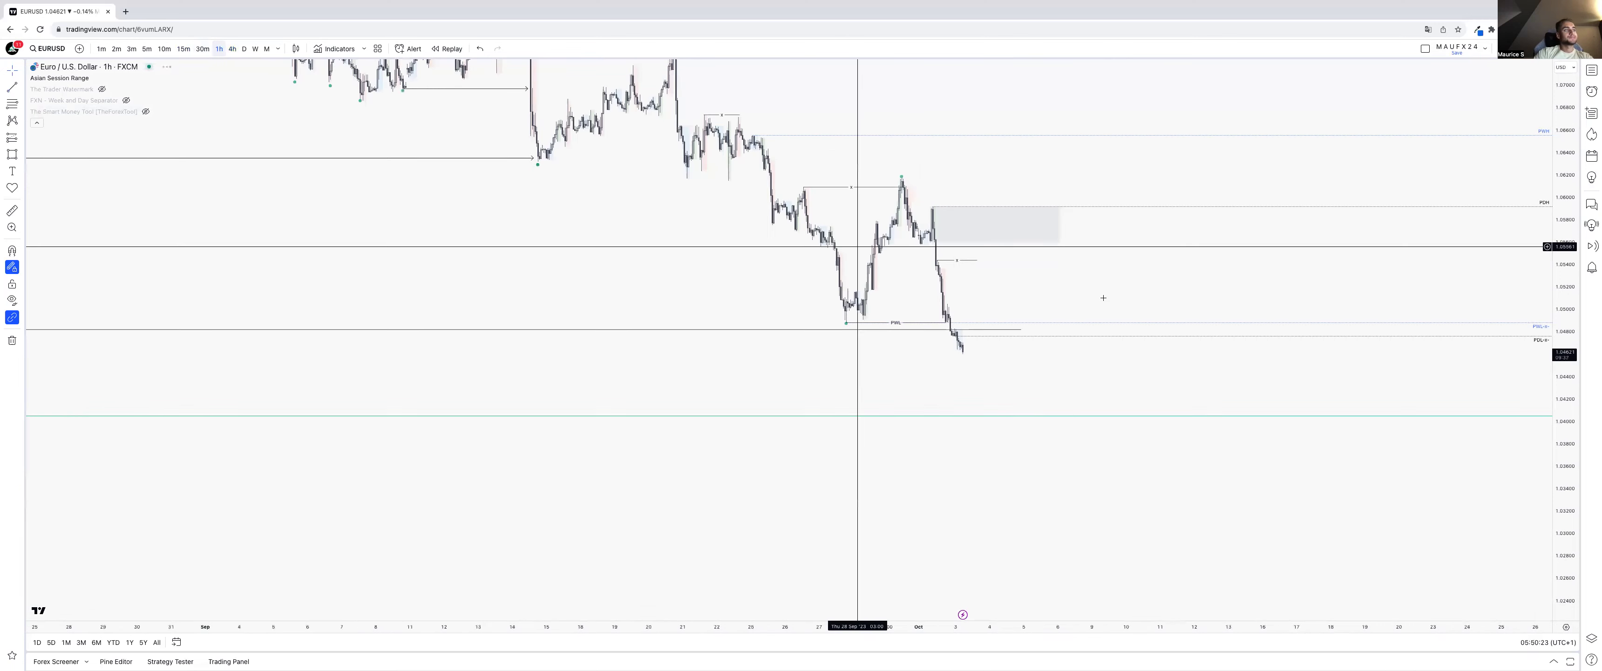
# - On the 5-minute chart, draw a horizontal trend line along the latest Asian session high and apply the AH template
pyautogui.click(147, 49)
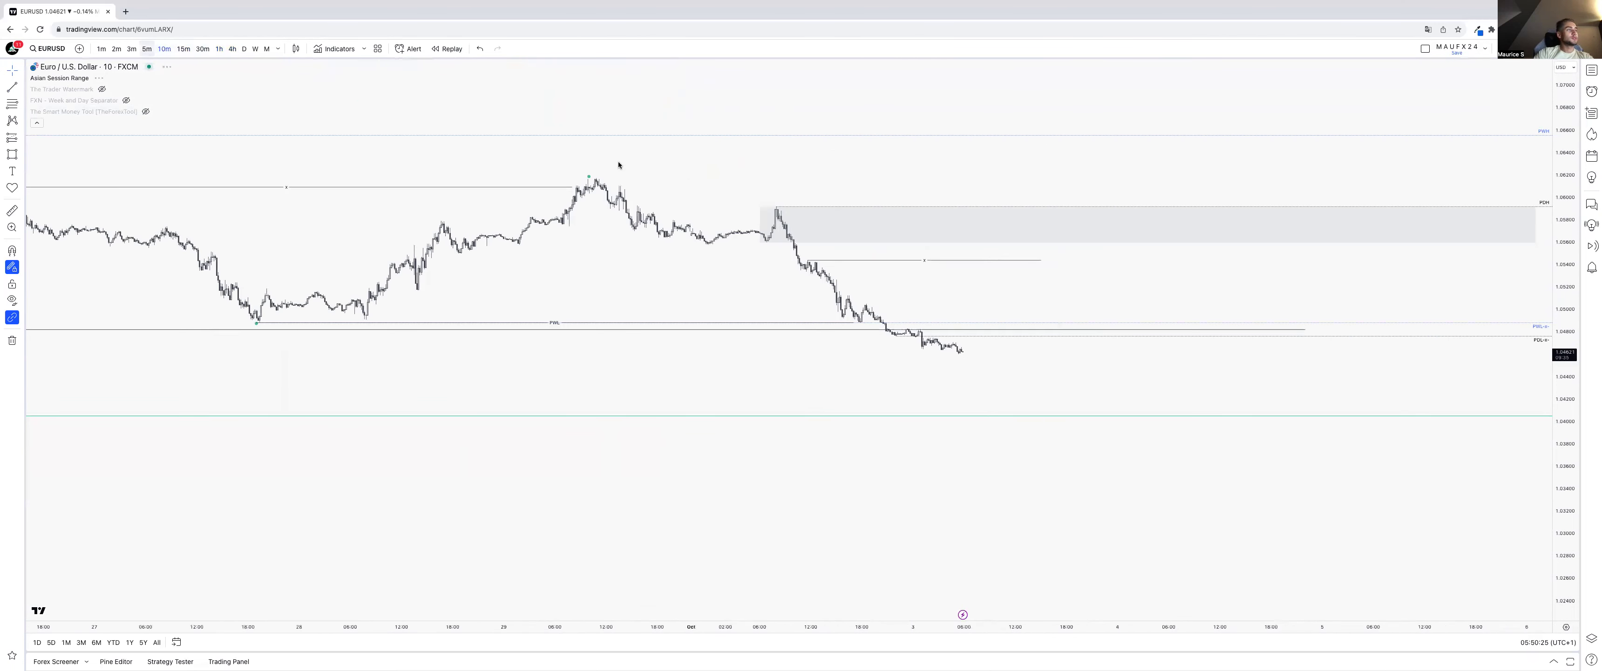
pyautogui.doubleClick(1565, 433)
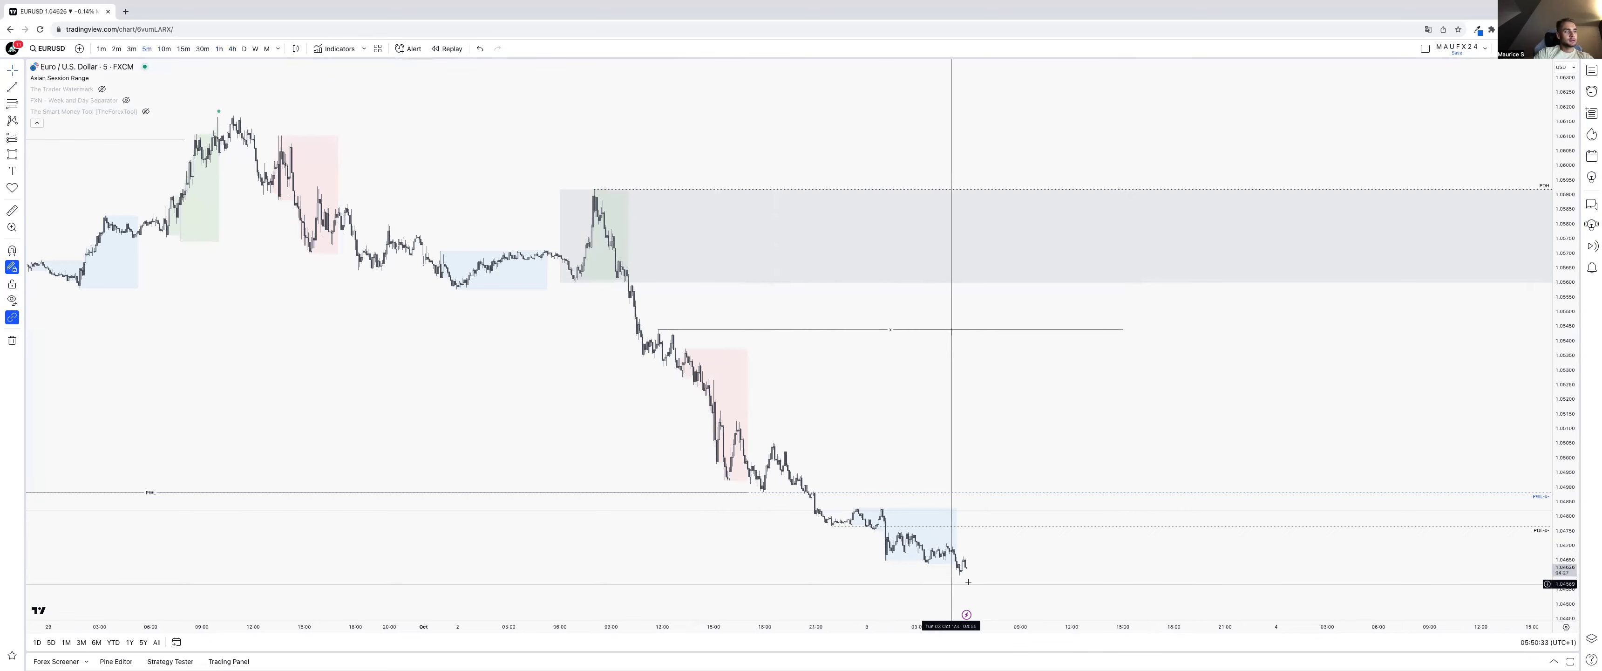
pyautogui.moveTo(1565, 537); pyautogui.dragTo(1537, 417)
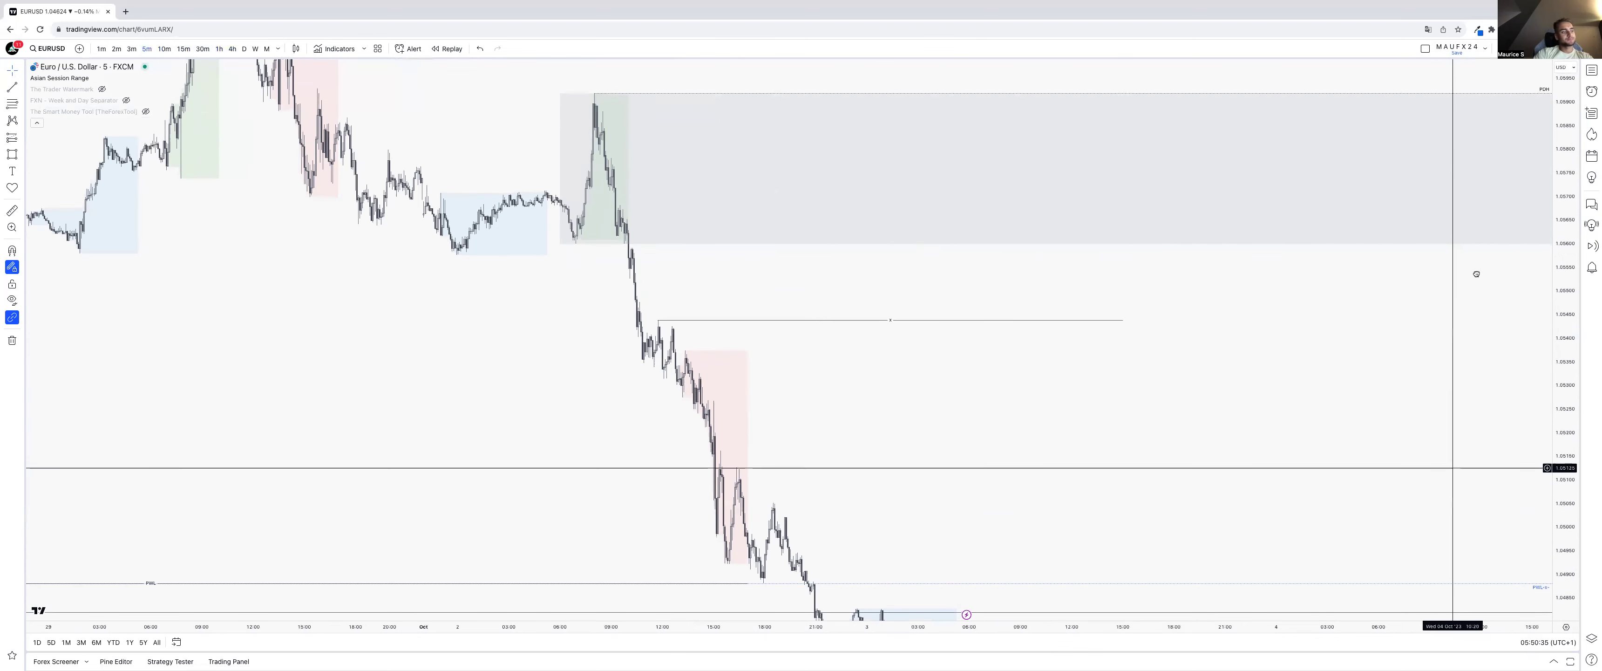
pyautogui.moveTo(1469, 303); pyautogui.dragTo(1476, 272)
pyautogui.moveTo(1387, 340); pyautogui.dragTo(1402, 258)
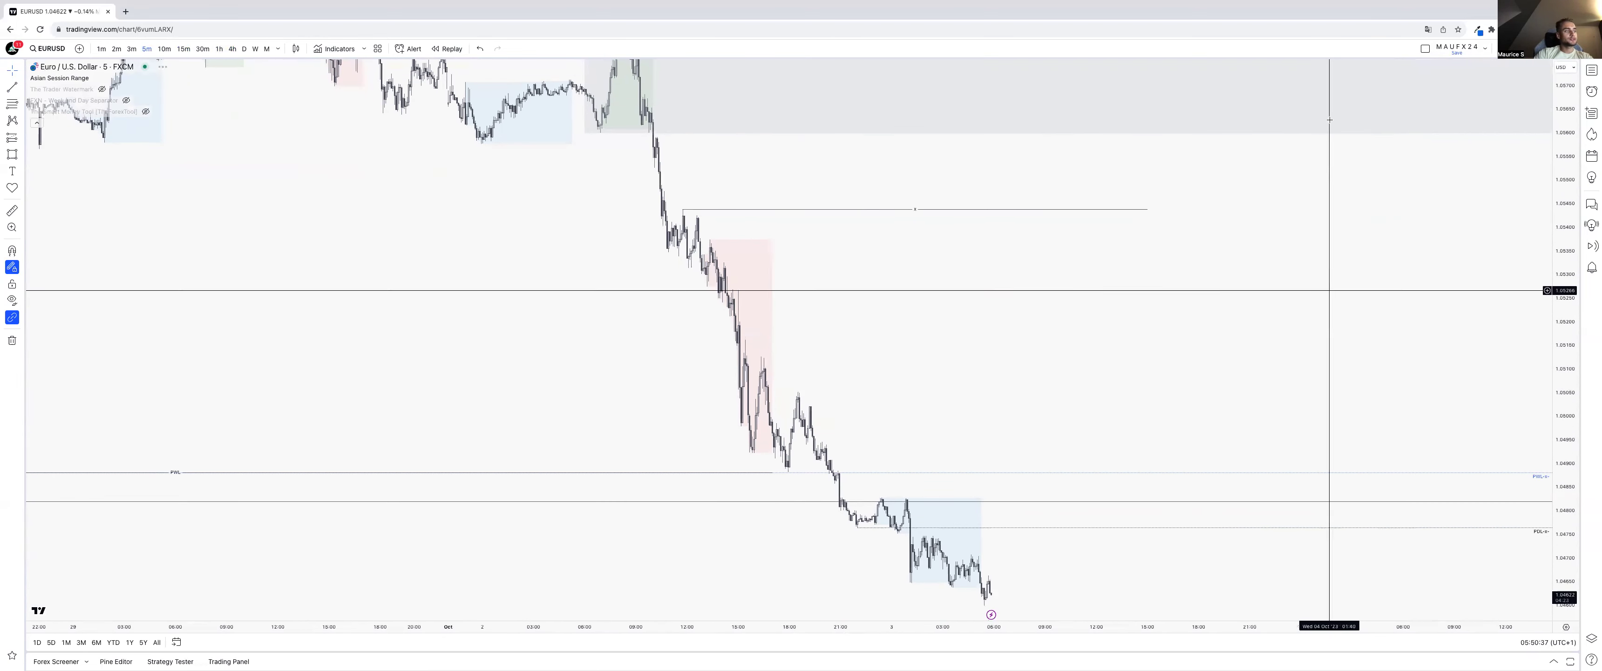
pyautogui.moveTo(1226, 359); pyautogui.dragTo(1227, 192)
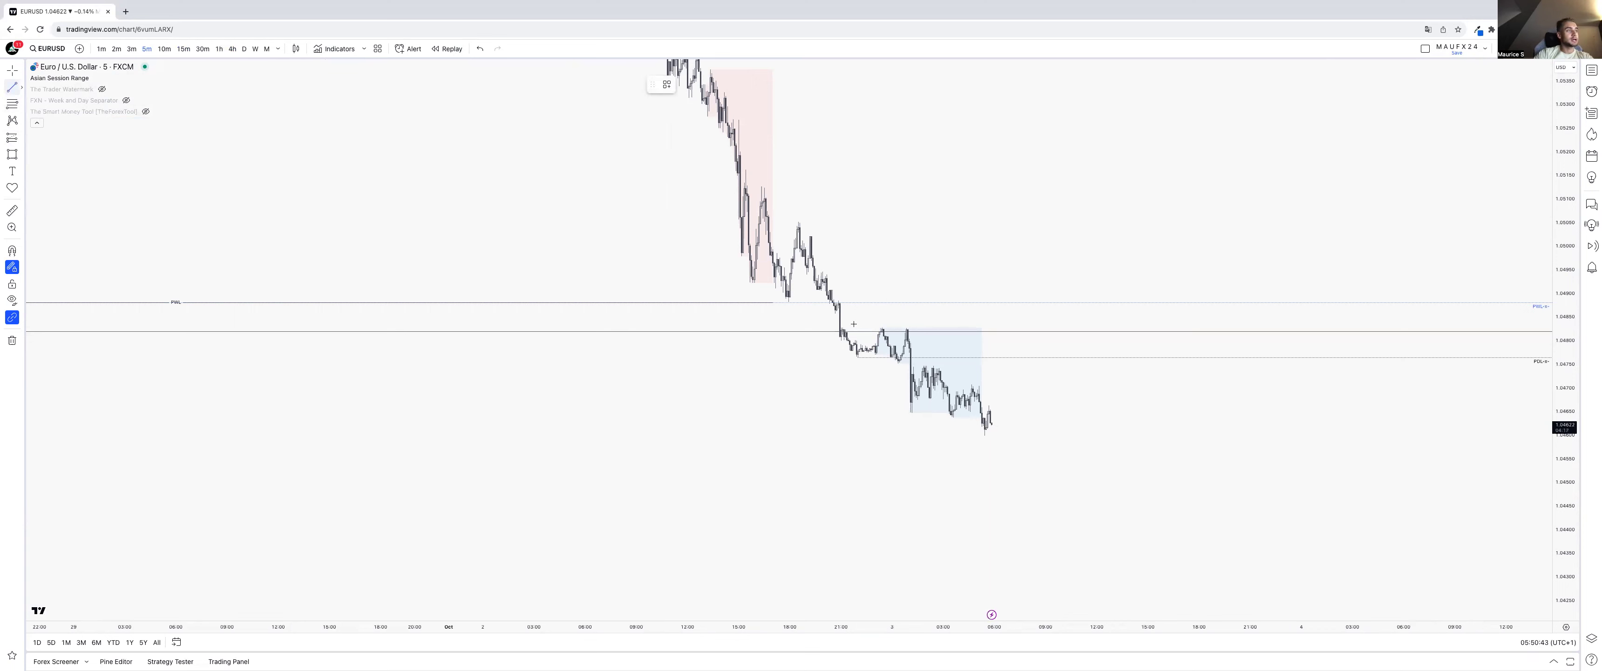
pyautogui.press('super')
pyautogui.click(969, 327)
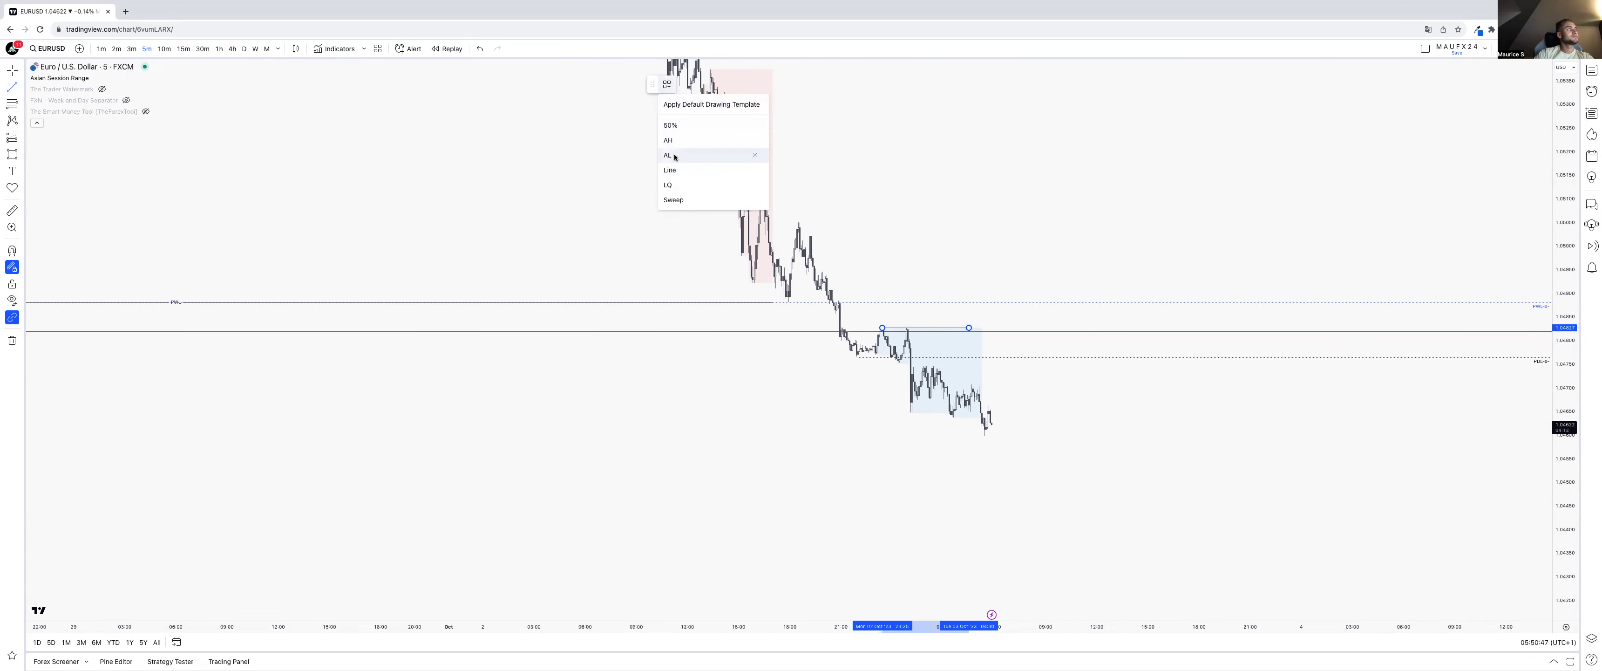
pyautogui.click(672, 140)
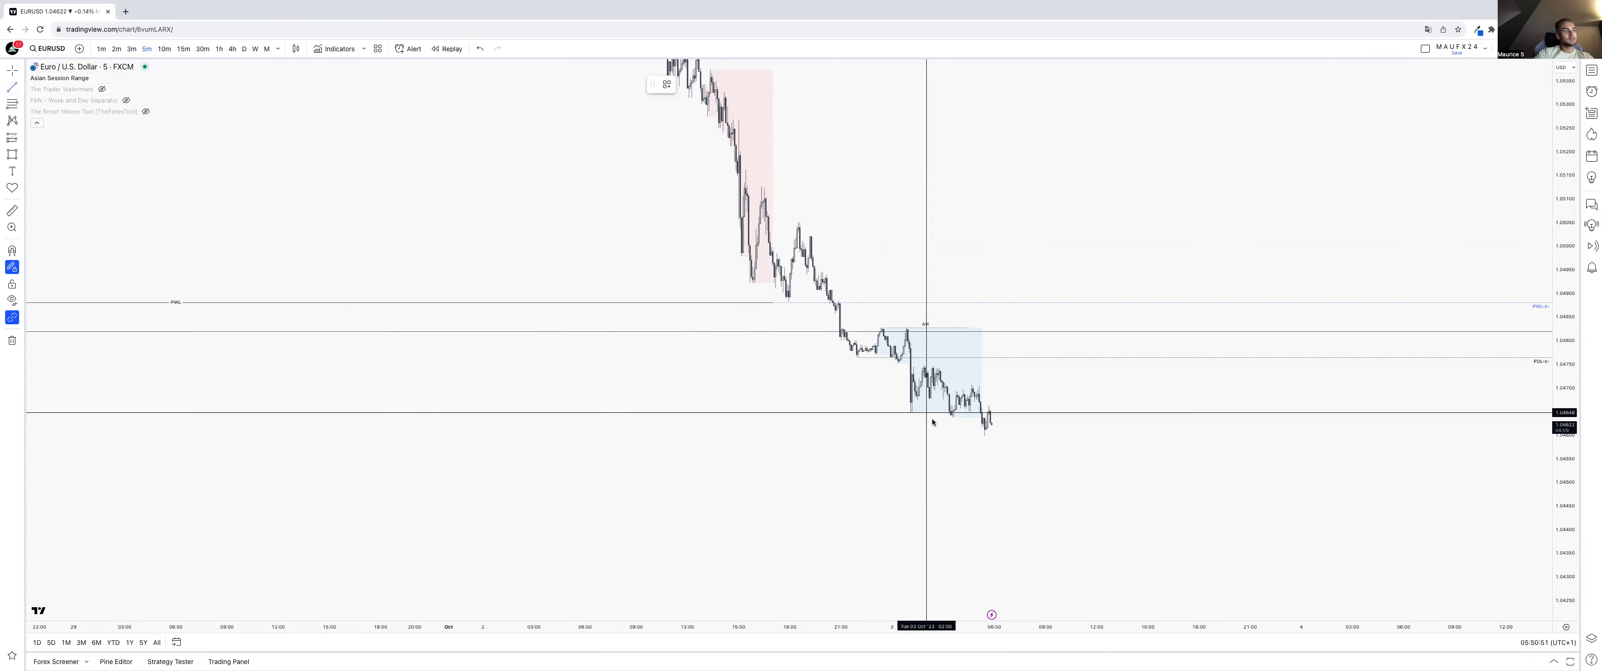
# - Draw a horizontal trend line along the Asian session low on the 5-minute chart and apply the AL template
pyautogui.click(954, 418)
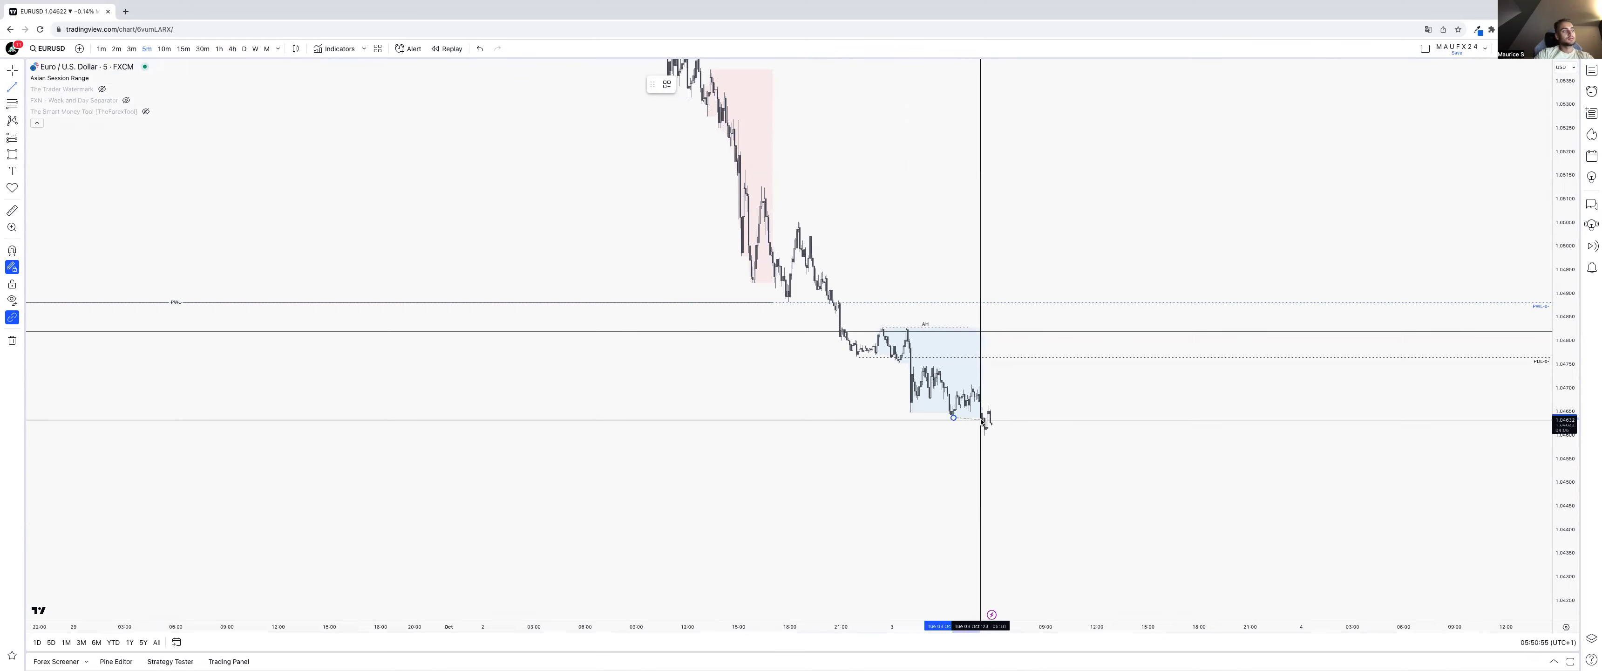
pyautogui.click(981, 417)
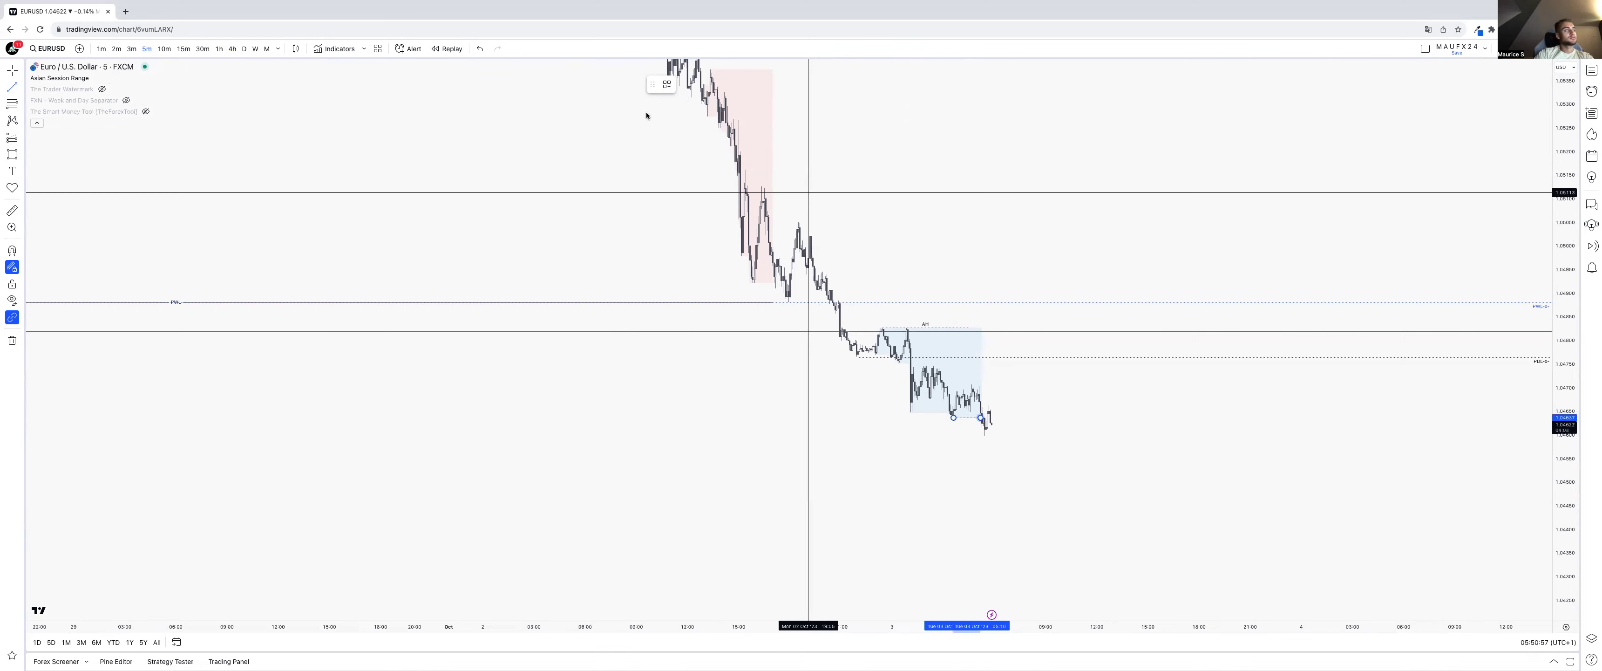
pyautogui.click(674, 155)
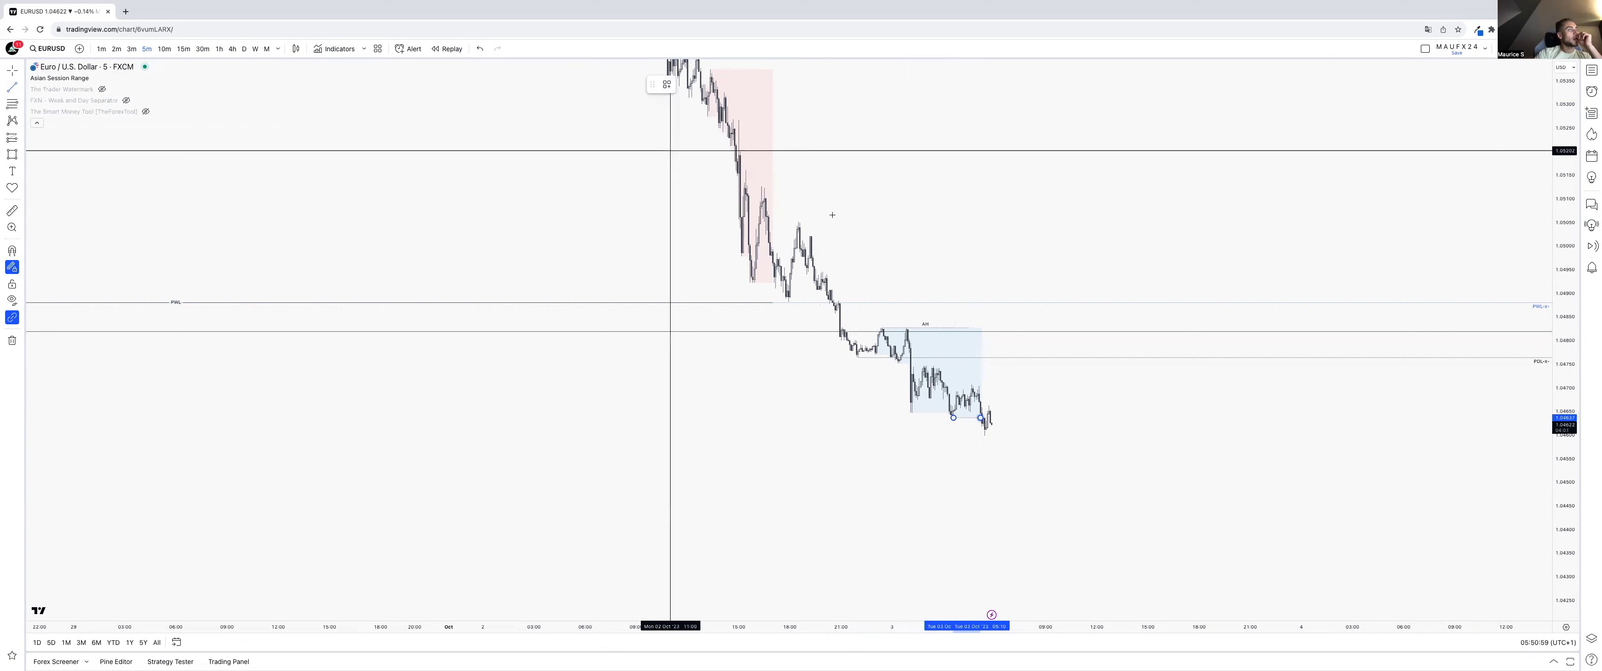
pyautogui.click(927, 197)
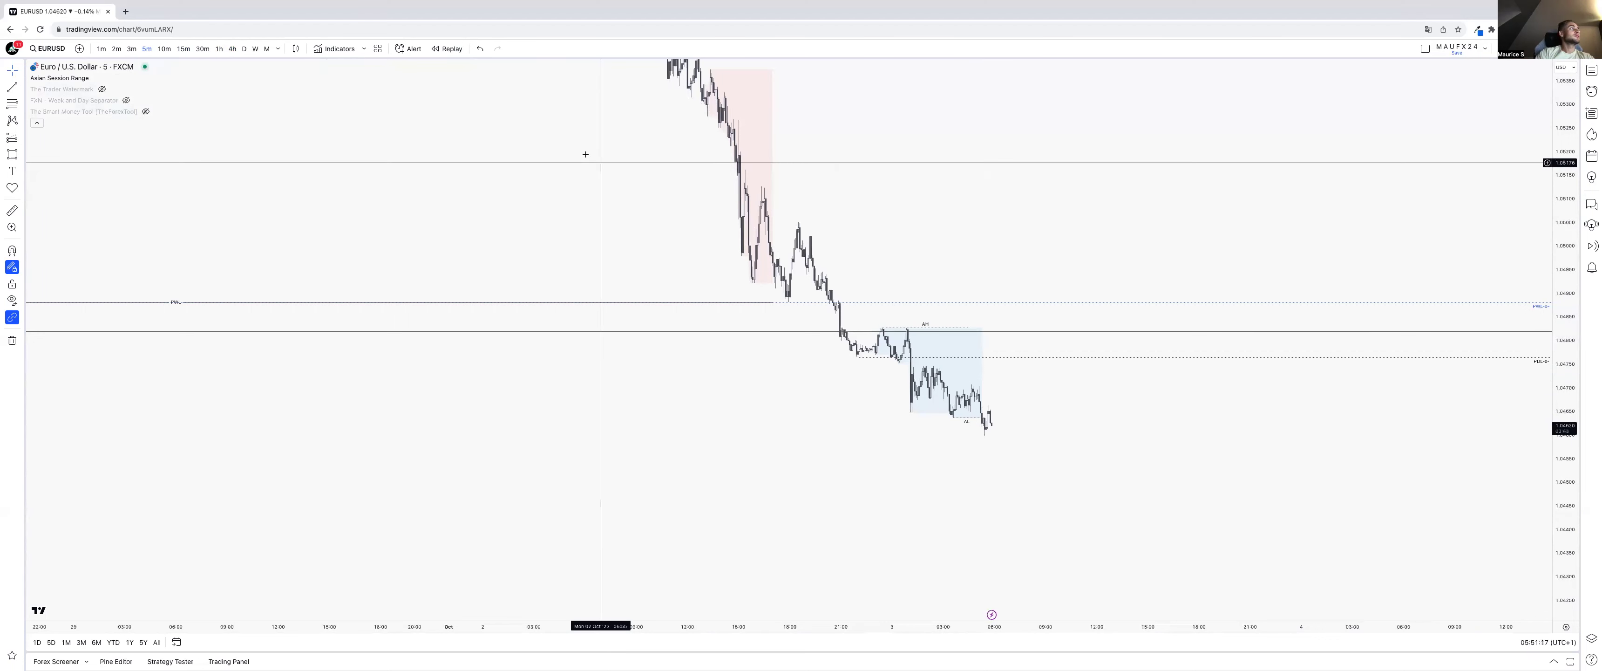
# - Switch to the 1-minute chart and place a vertical line at 07:00 on 3 October
pyautogui.click(102, 49)
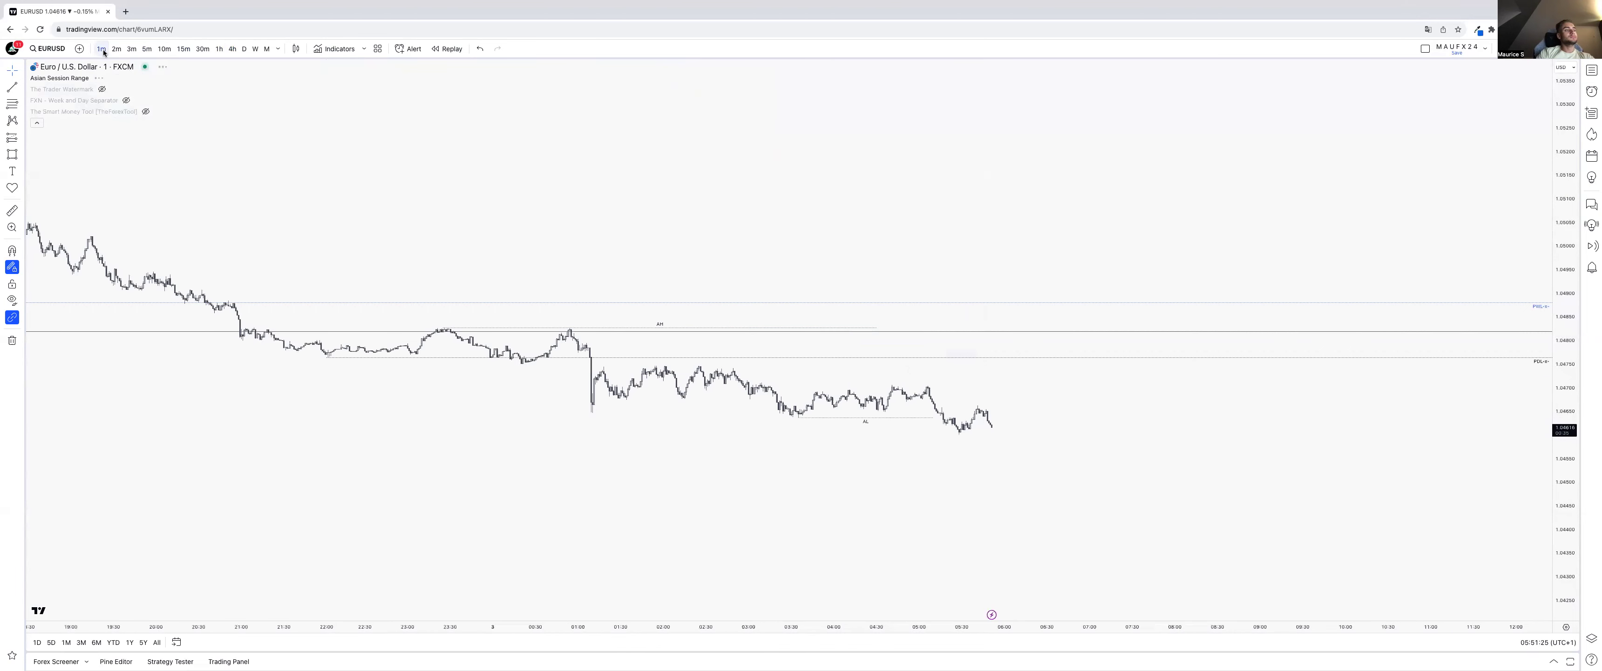
pyautogui.click(22, 88)
pyautogui.click(74, 230)
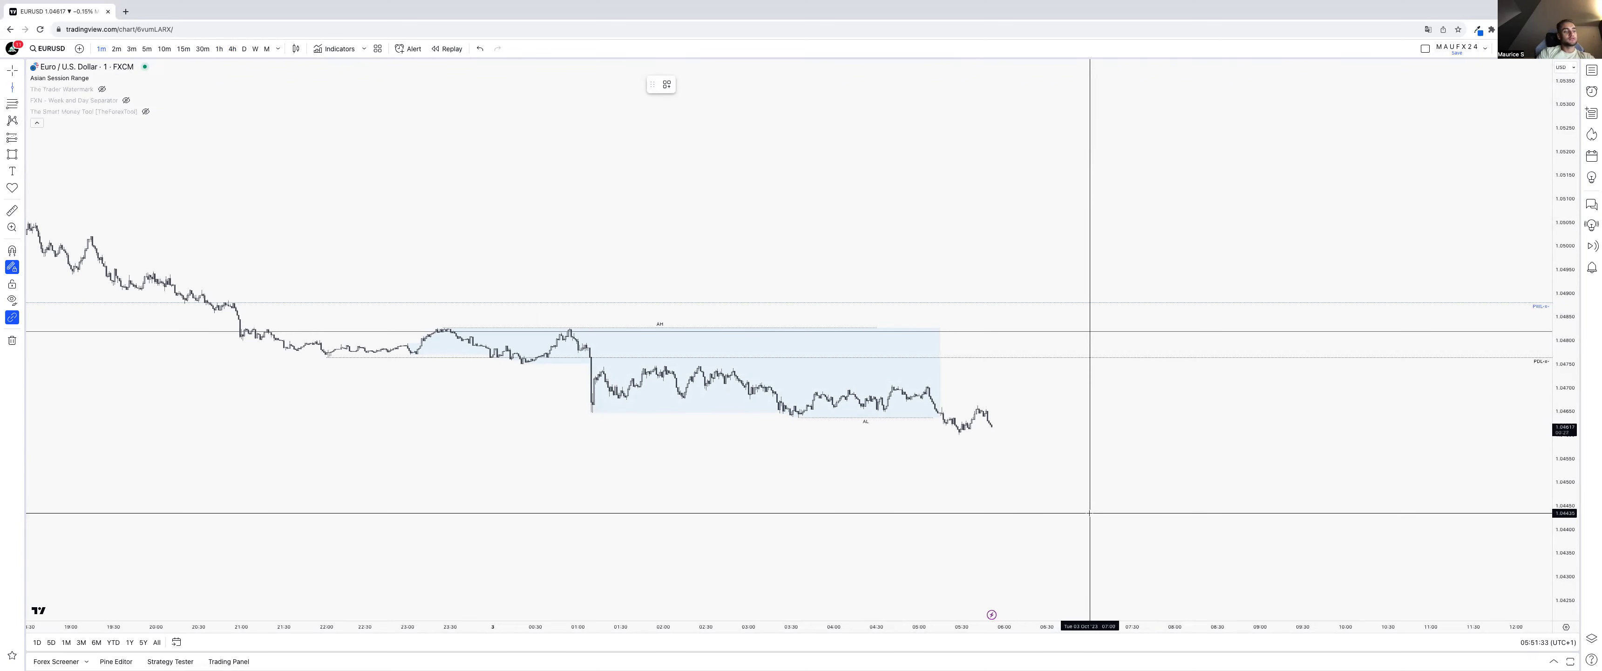
pyautogui.click(1090, 513)
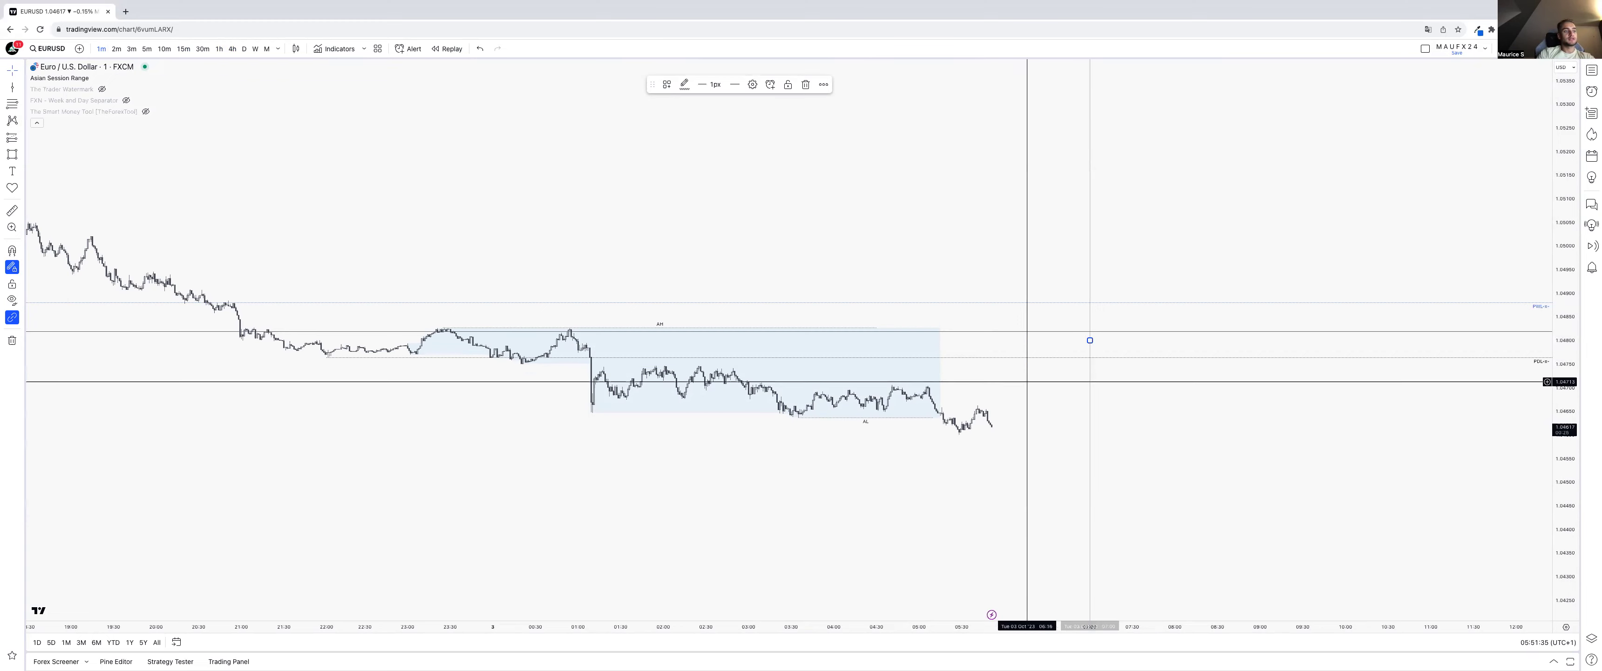
pyautogui.moveTo(1128, 629); pyautogui.dragTo(1335, 616)
pyautogui.moveTo(1571, 454); pyautogui.dragTo(1575, 317)
pyautogui.moveTo(1378, 630); pyautogui.dragTo(1263, 625)
pyautogui.moveTo(1262, 625); pyautogui.dragTo(1202, 623)
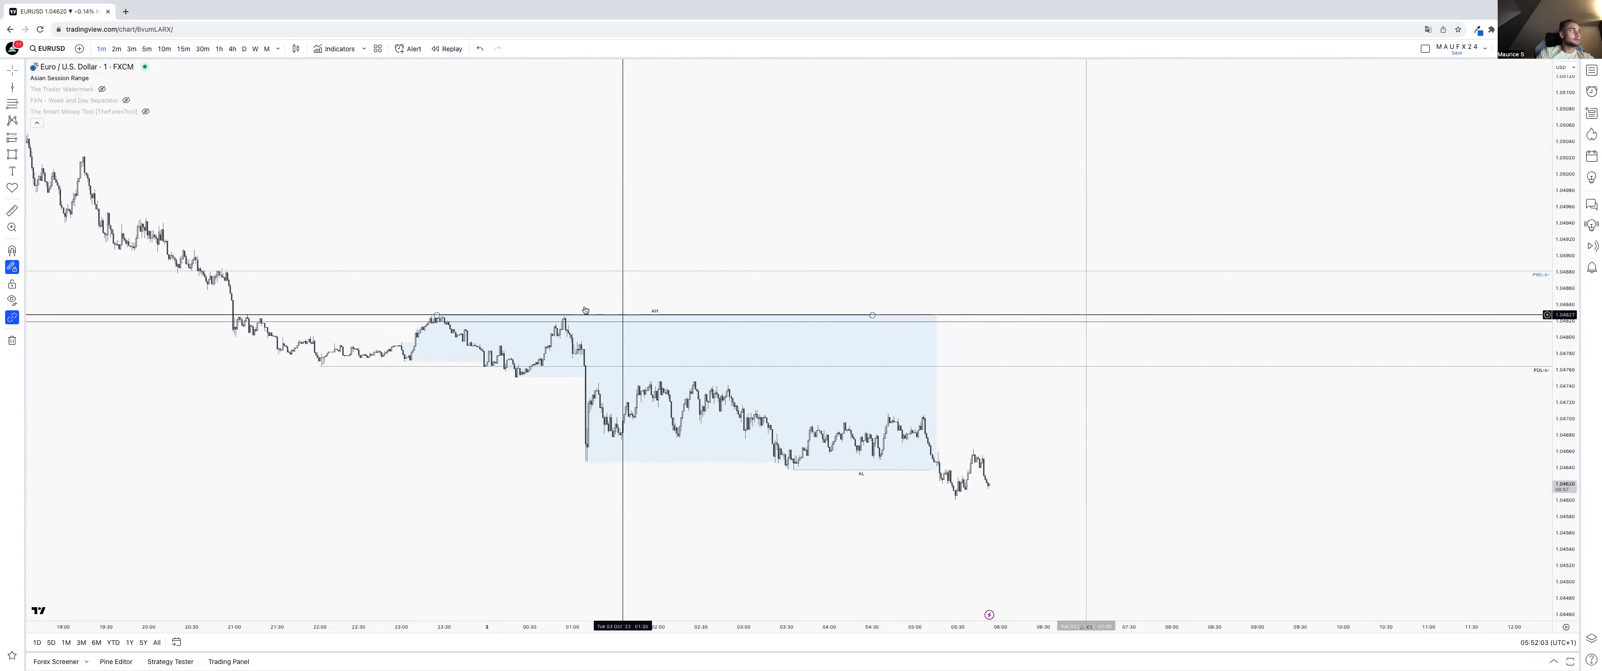
# - Draw a horizontal trend line from the last swing high of the Asian session to just before current price
pyautogui.click(20, 87)
pyautogui.click(59, 103)
pyautogui.press('super')
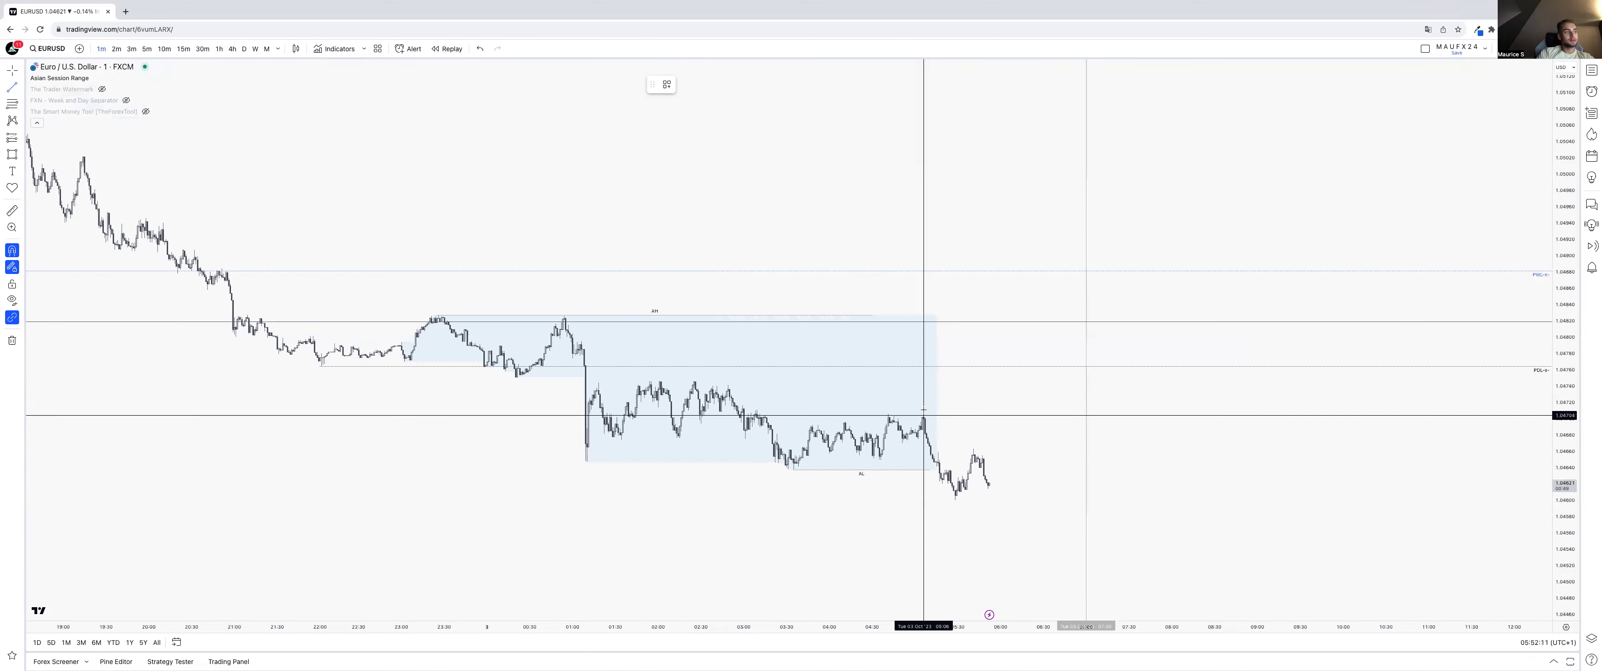
pyautogui.click(888, 396)
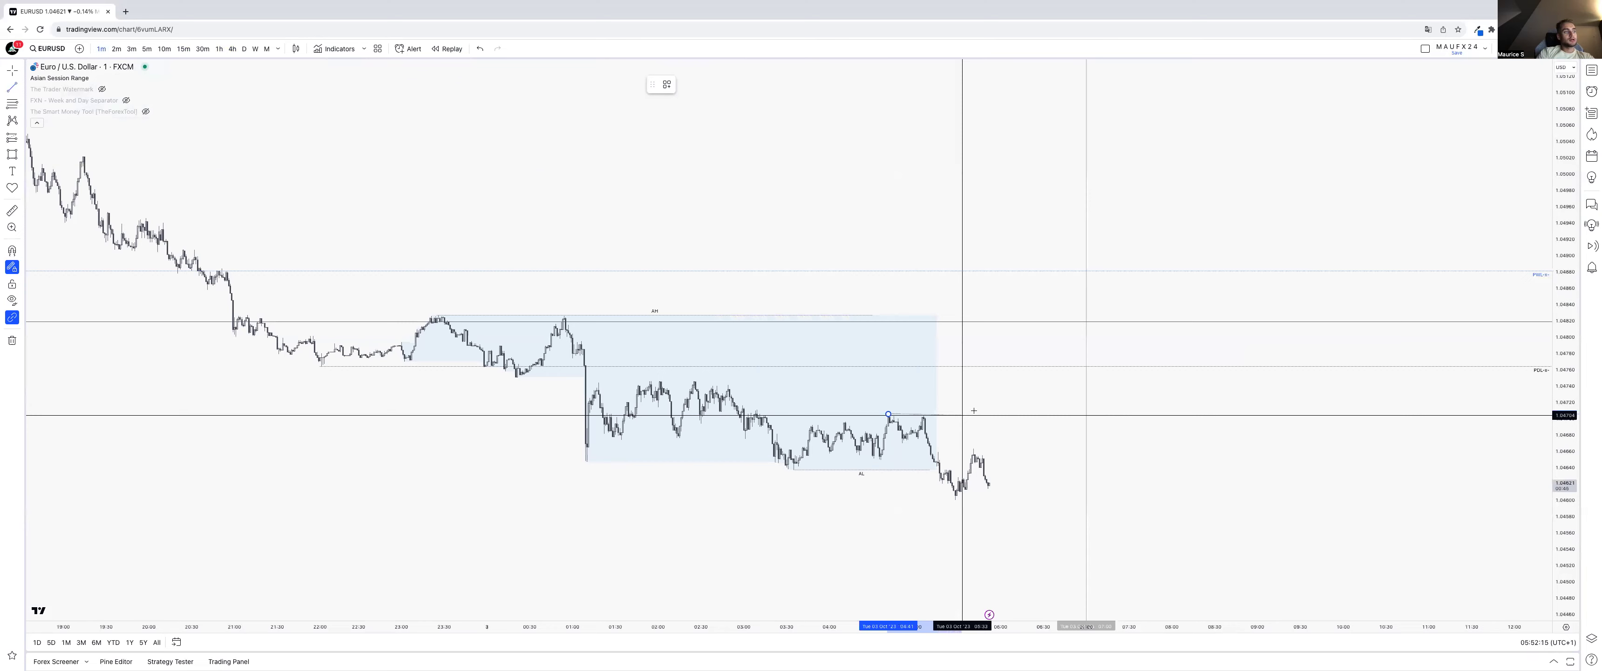
pyautogui.click(974, 414)
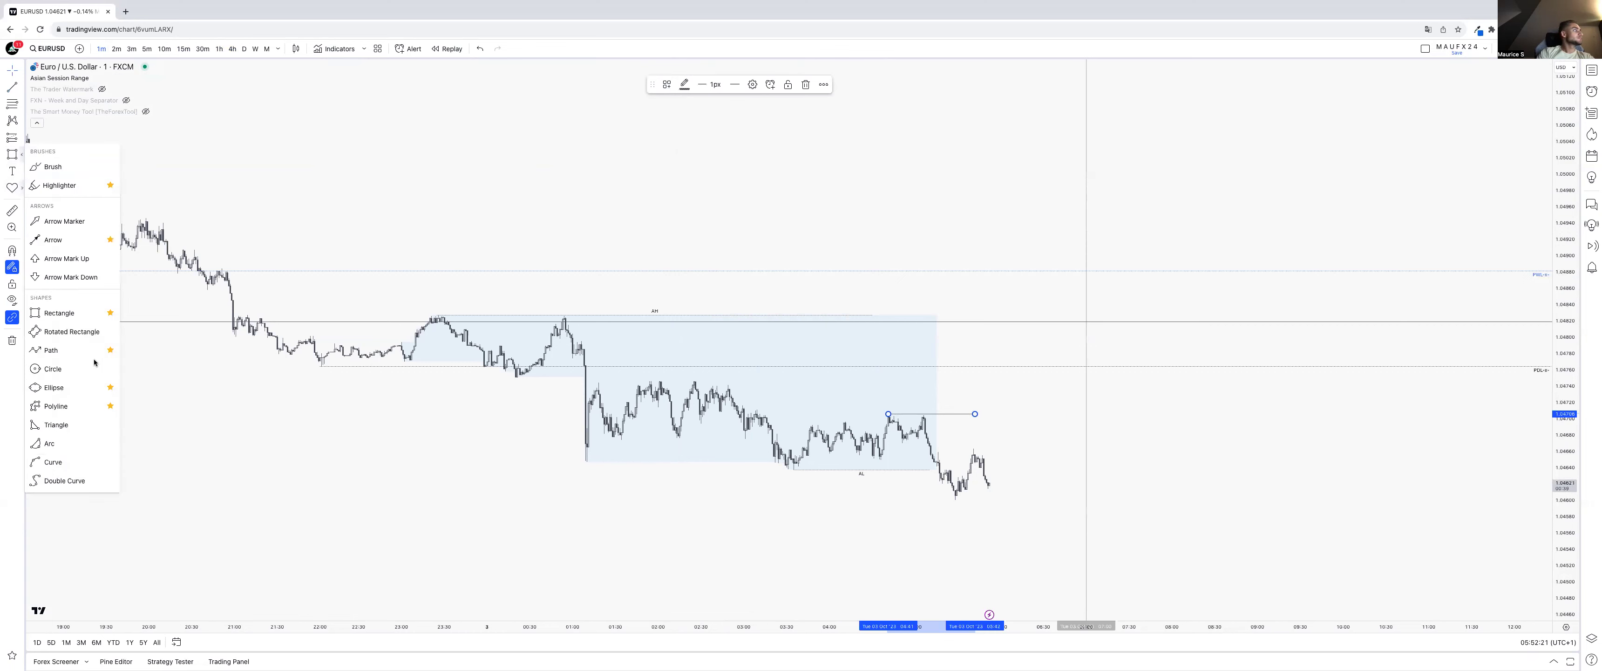
# - Sketch a projected zigzag price path rising above the last swing high, falling to new lows and rallying towards the Asian high, and delete it
pyautogui.click(50, 351)
pyautogui.click(993, 486)
pyautogui.click(1001, 407)
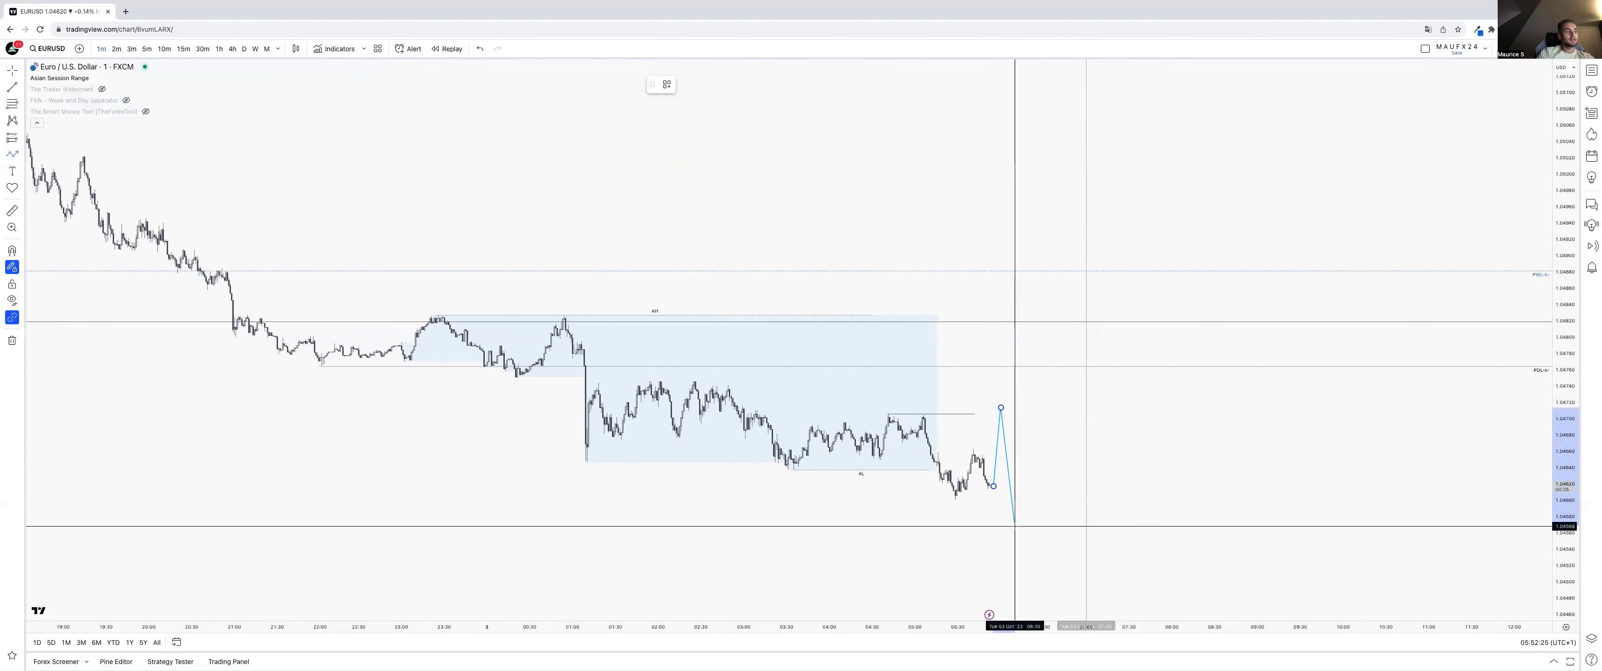
pyautogui.click(1015, 525)
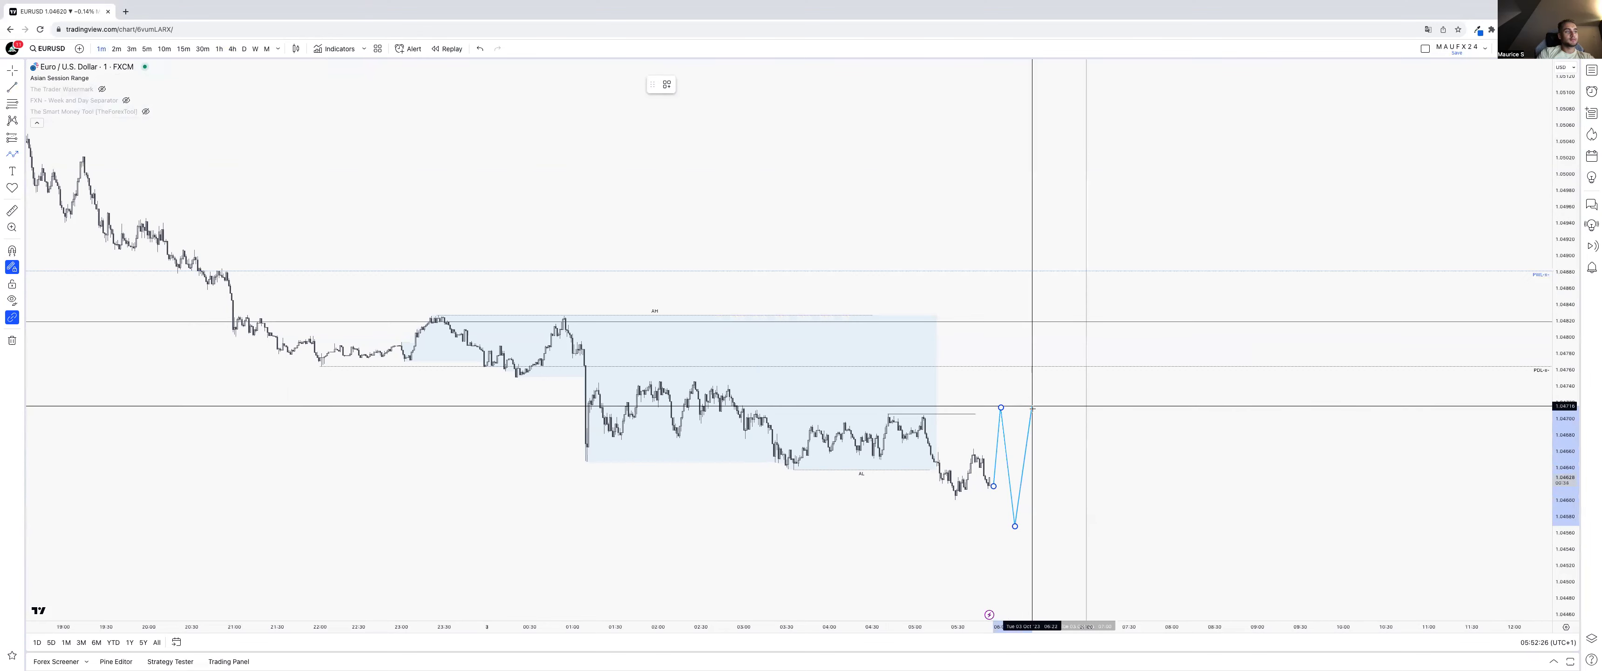
pyautogui.click(1026, 491)
pyautogui.click(1037, 552)
pyautogui.click(1049, 519)
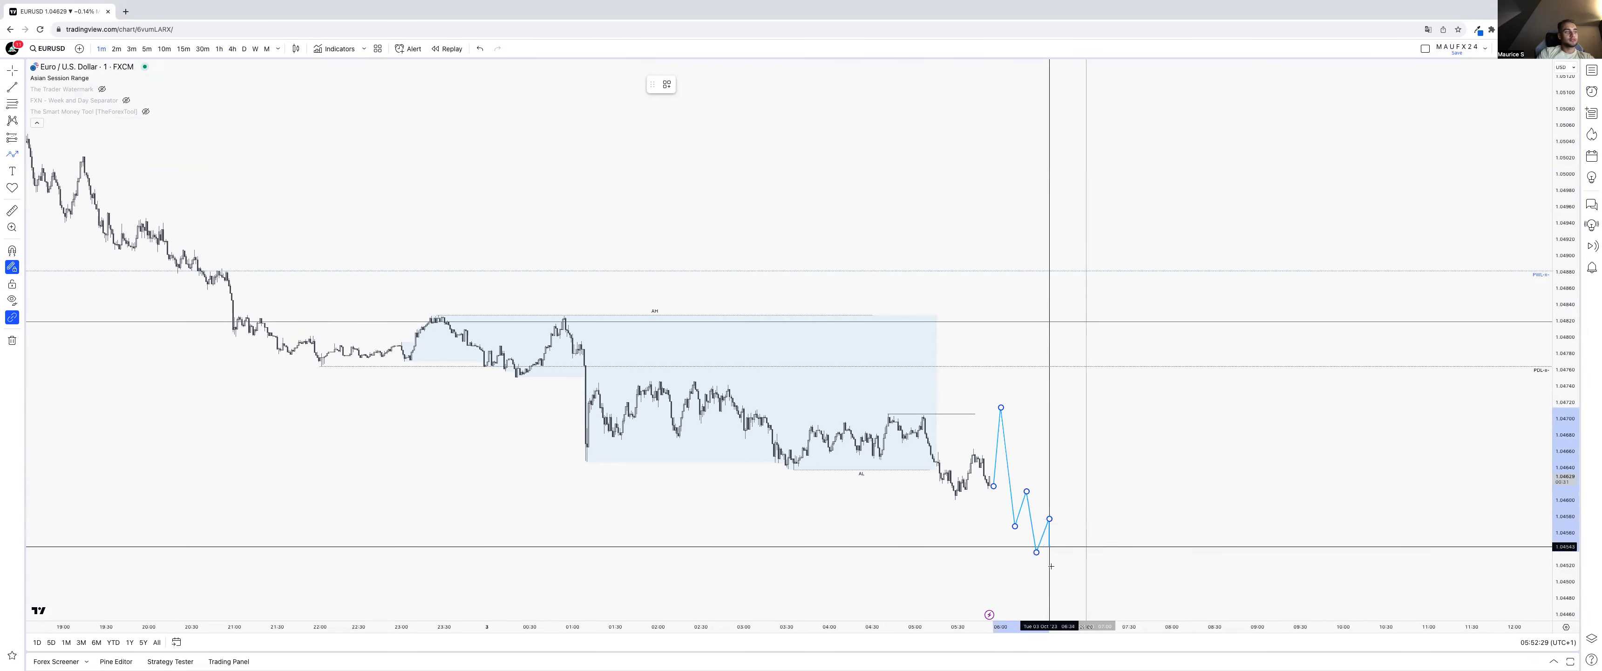
pyautogui.click(1051, 568)
pyautogui.click(1059, 498)
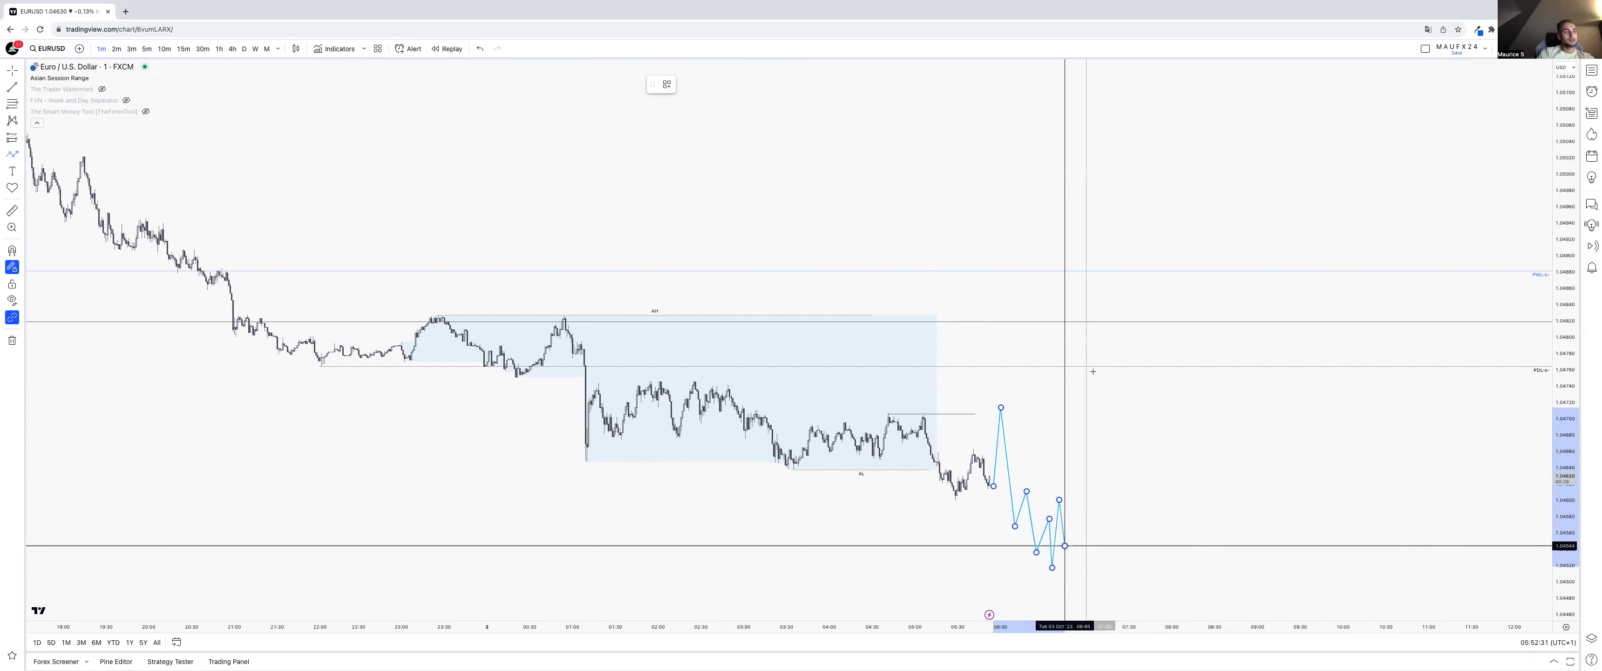
pyautogui.click(1065, 546)
pyautogui.doubleClick(1099, 328)
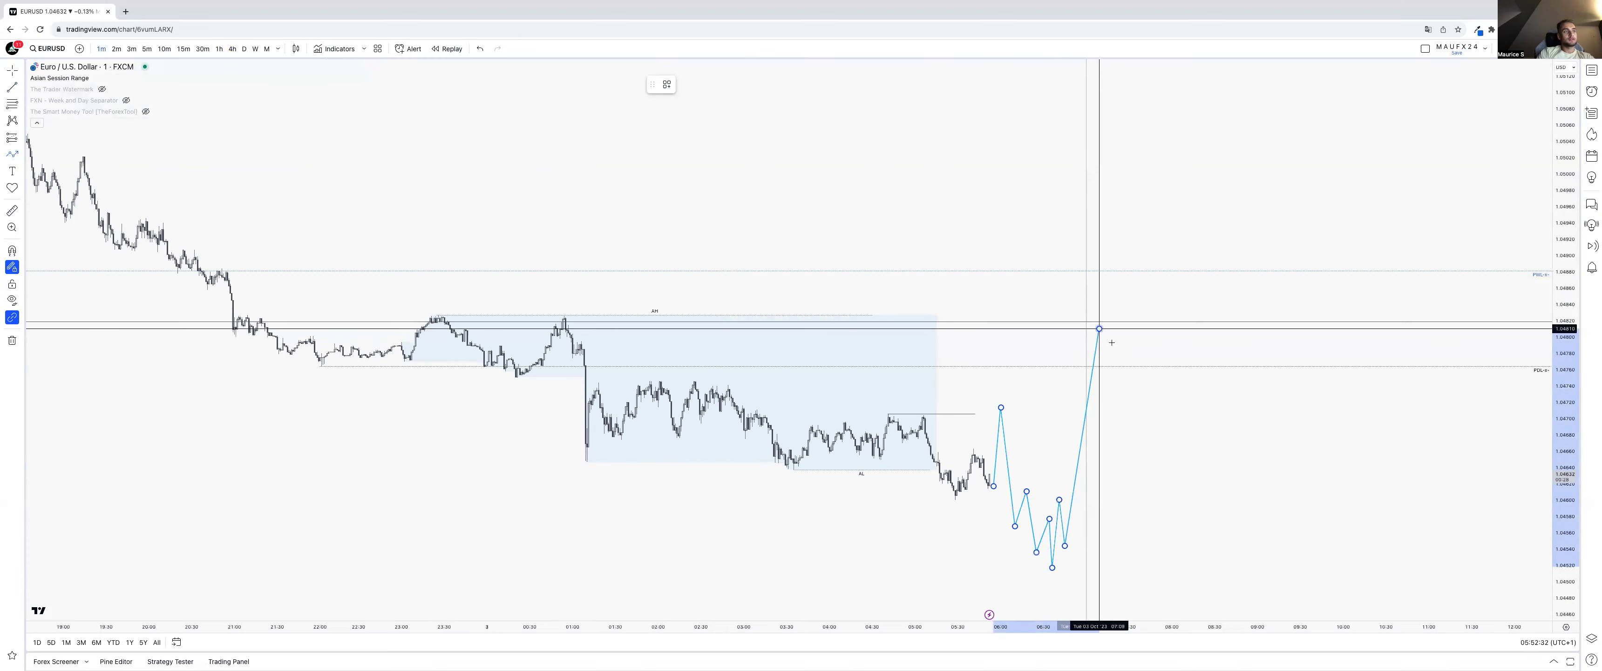
pyautogui.click(1182, 329)
pyautogui.press('Delete')
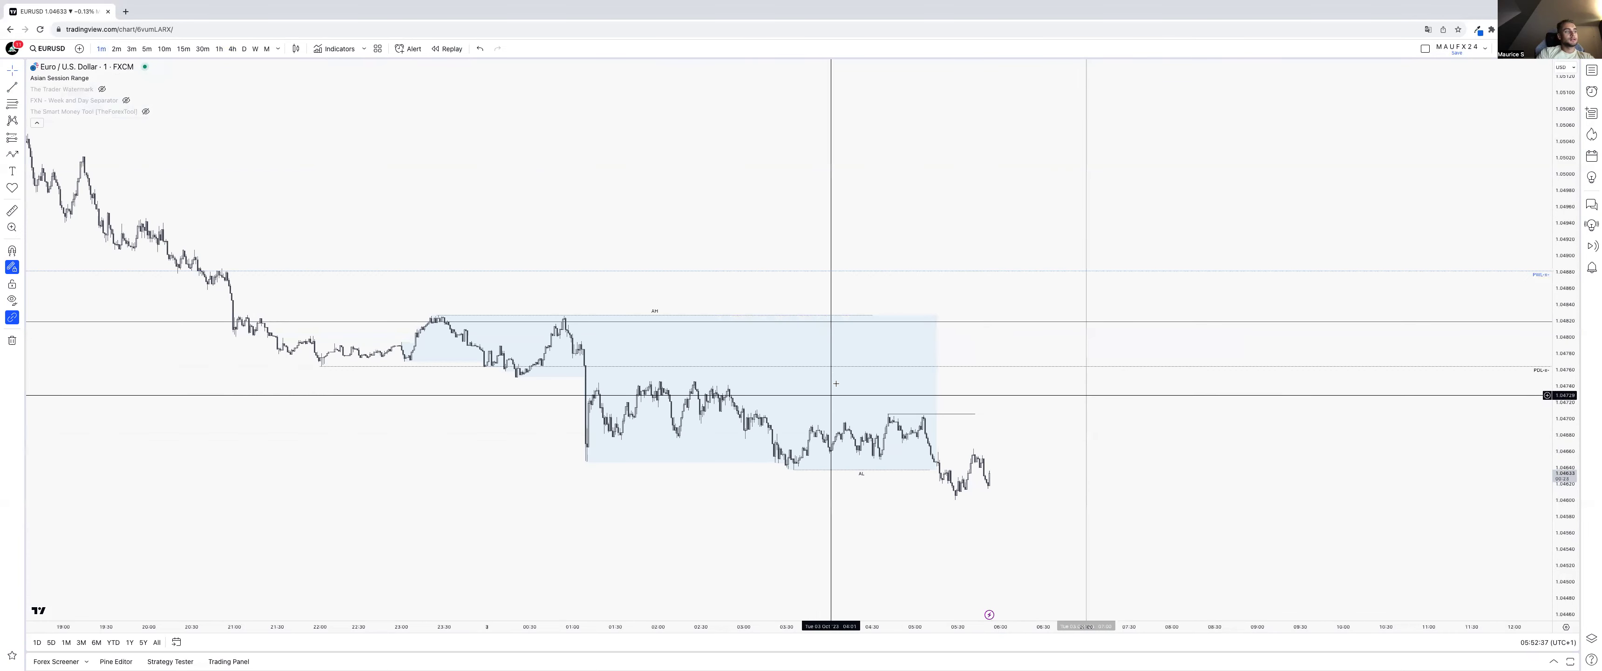
# - Examine the higher timeframes up to 4-hour and look back at the price action around December 2022
pyautogui.moveTo(909, 622); pyautogui.dragTo(1083, 622)
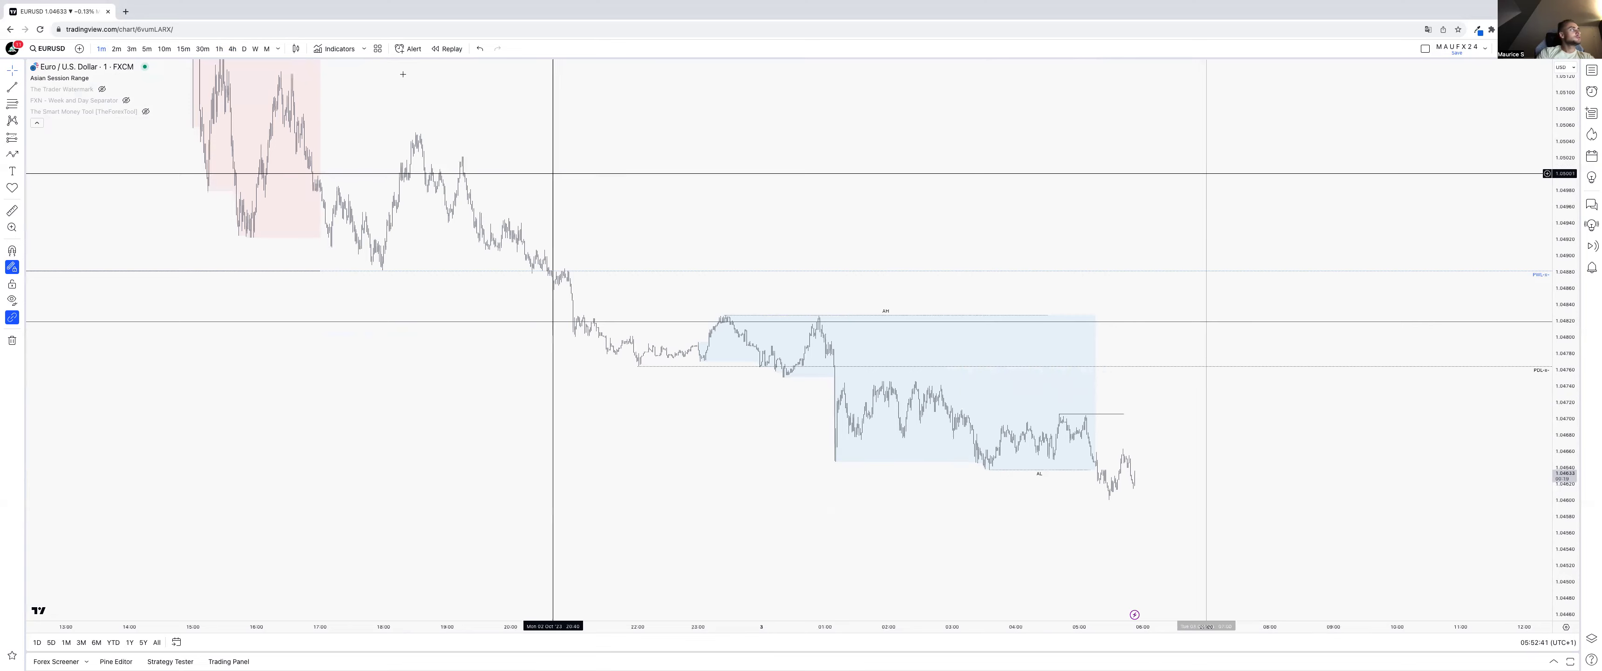
pyautogui.click(184, 72)
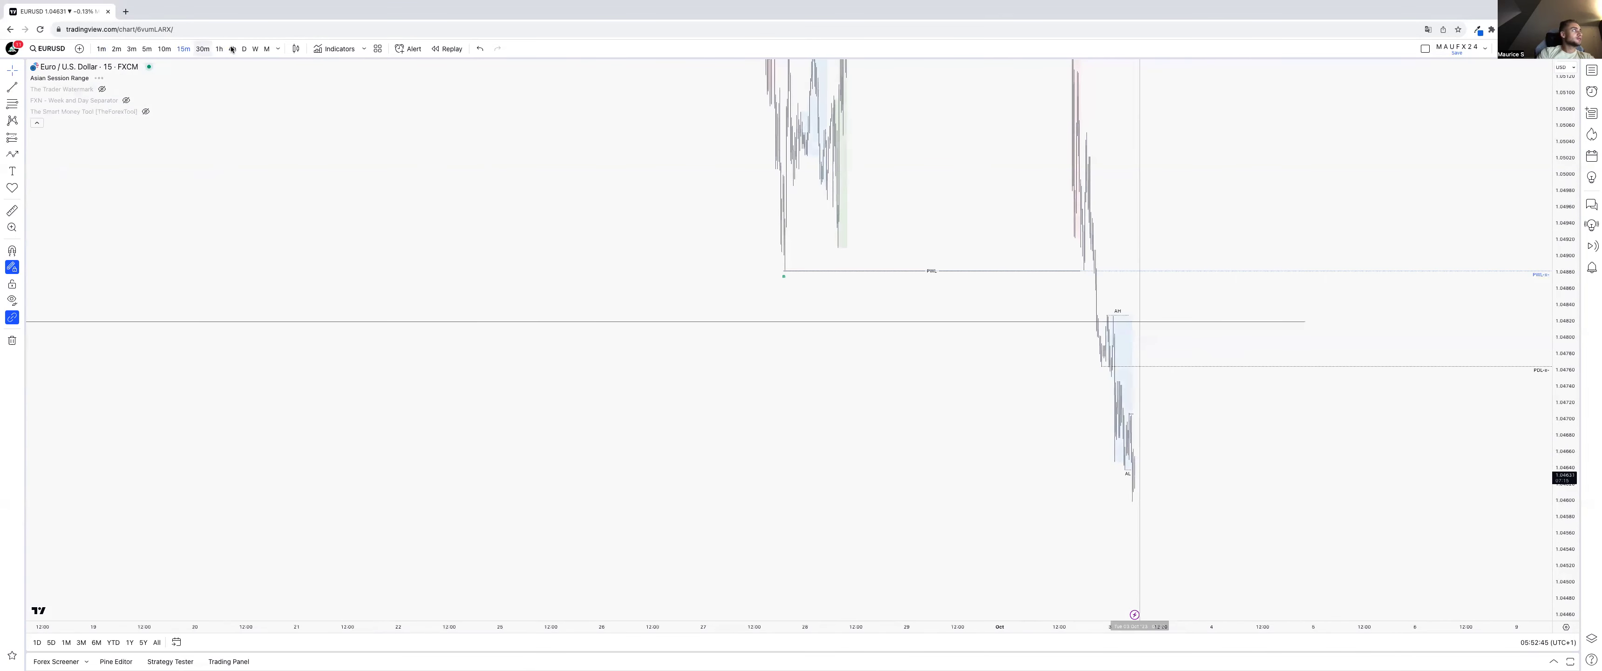
pyautogui.click(219, 49)
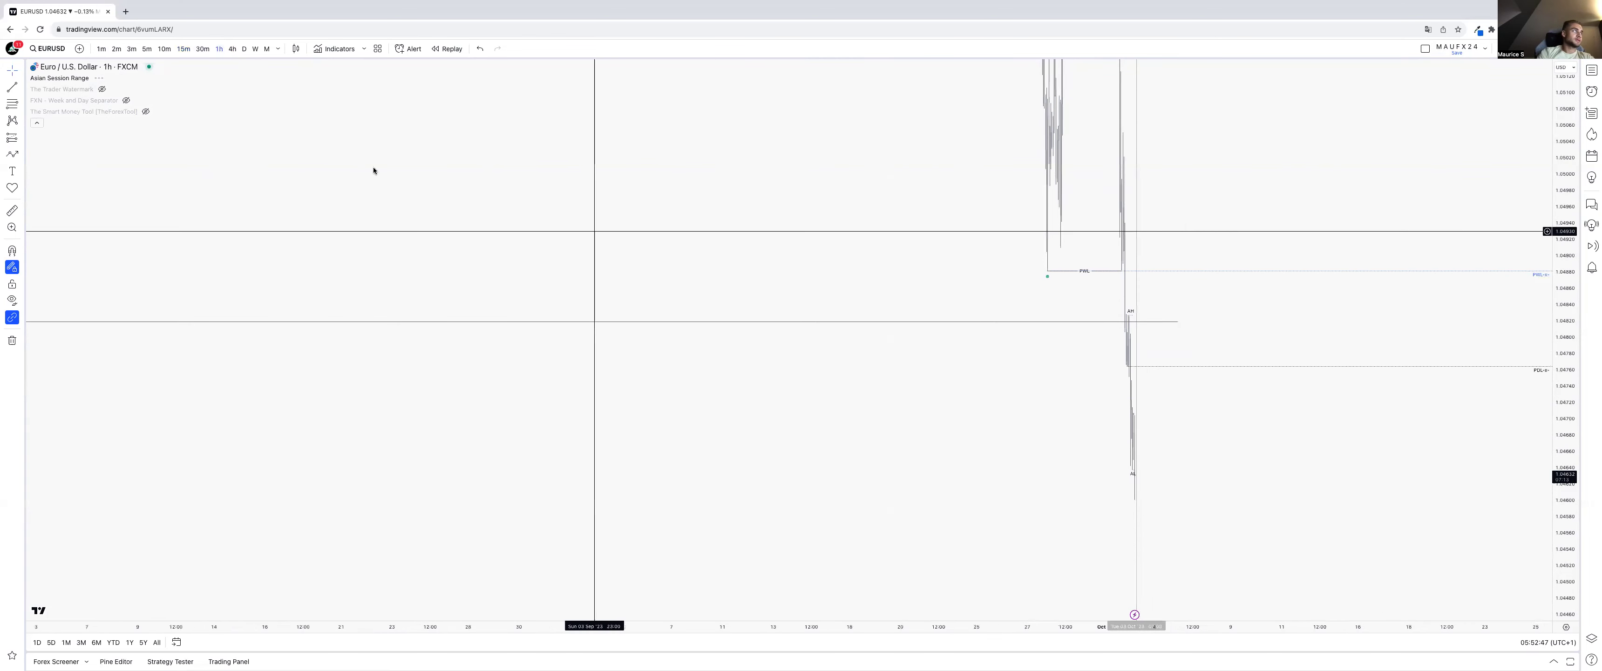
pyautogui.click(233, 49)
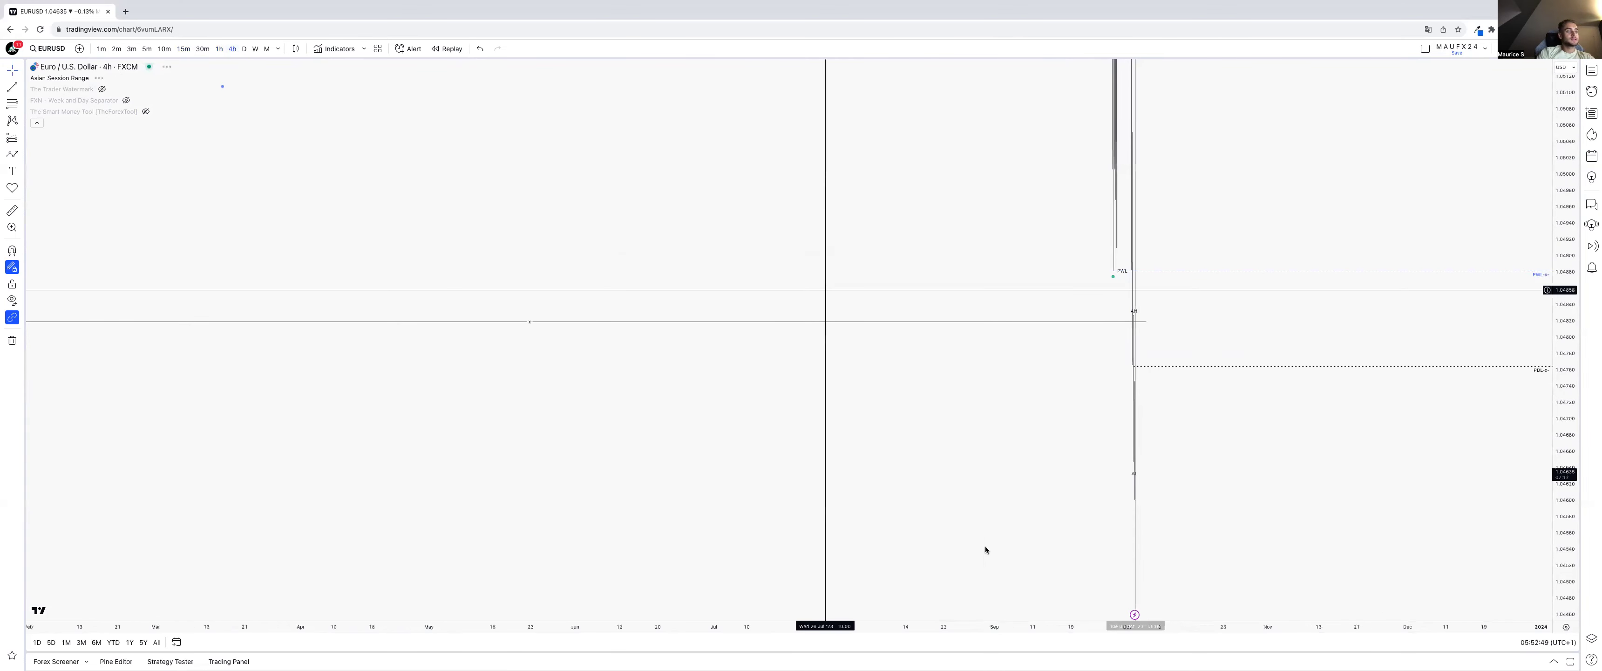
pyautogui.scroll(-5, 1337, 605)
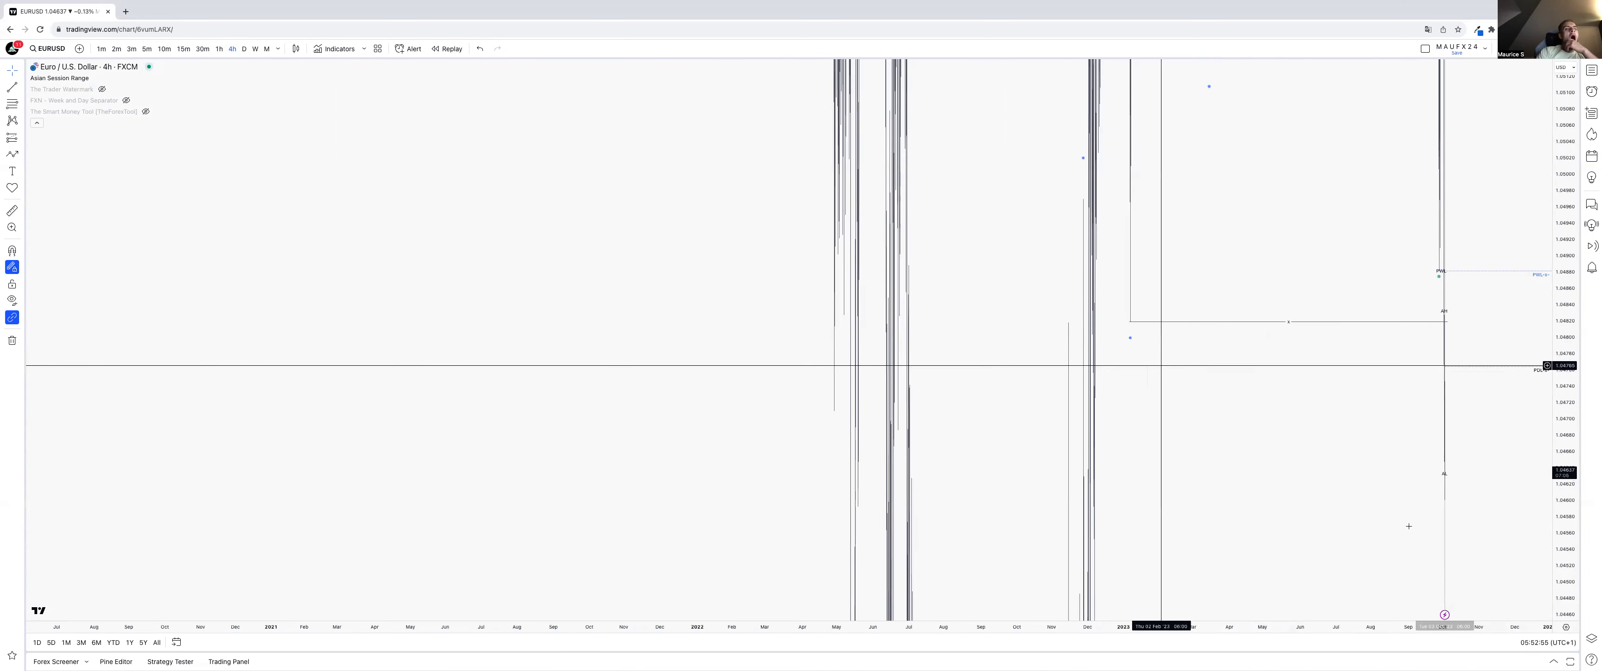
pyautogui.moveTo(1569, 526); pyautogui.dragTo(1569, 573)
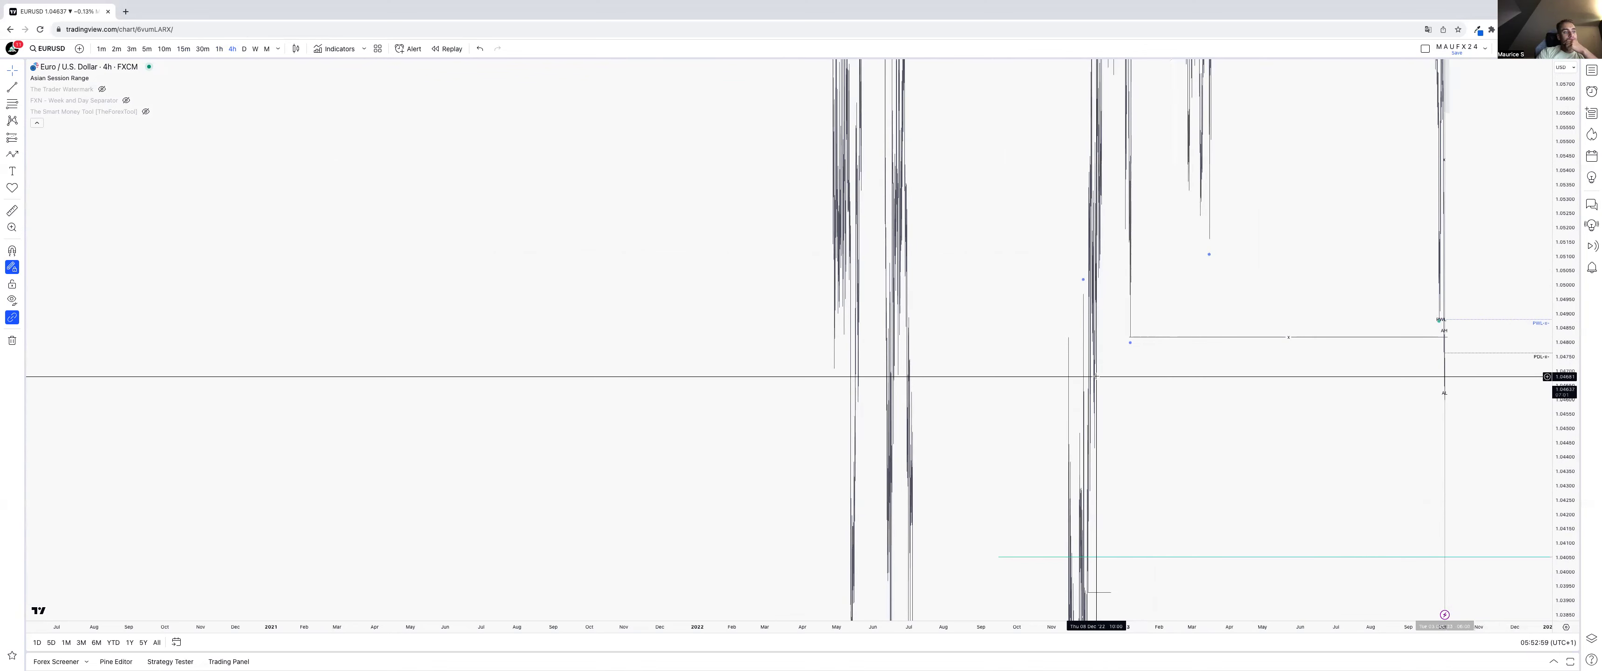
pyautogui.moveTo(1177, 627); pyautogui.dragTo(907, 478)
pyautogui.moveTo(1036, 477); pyautogui.dragTo(1279, 480)
pyautogui.moveTo(1394, 625); pyautogui.dragTo(966, 626)
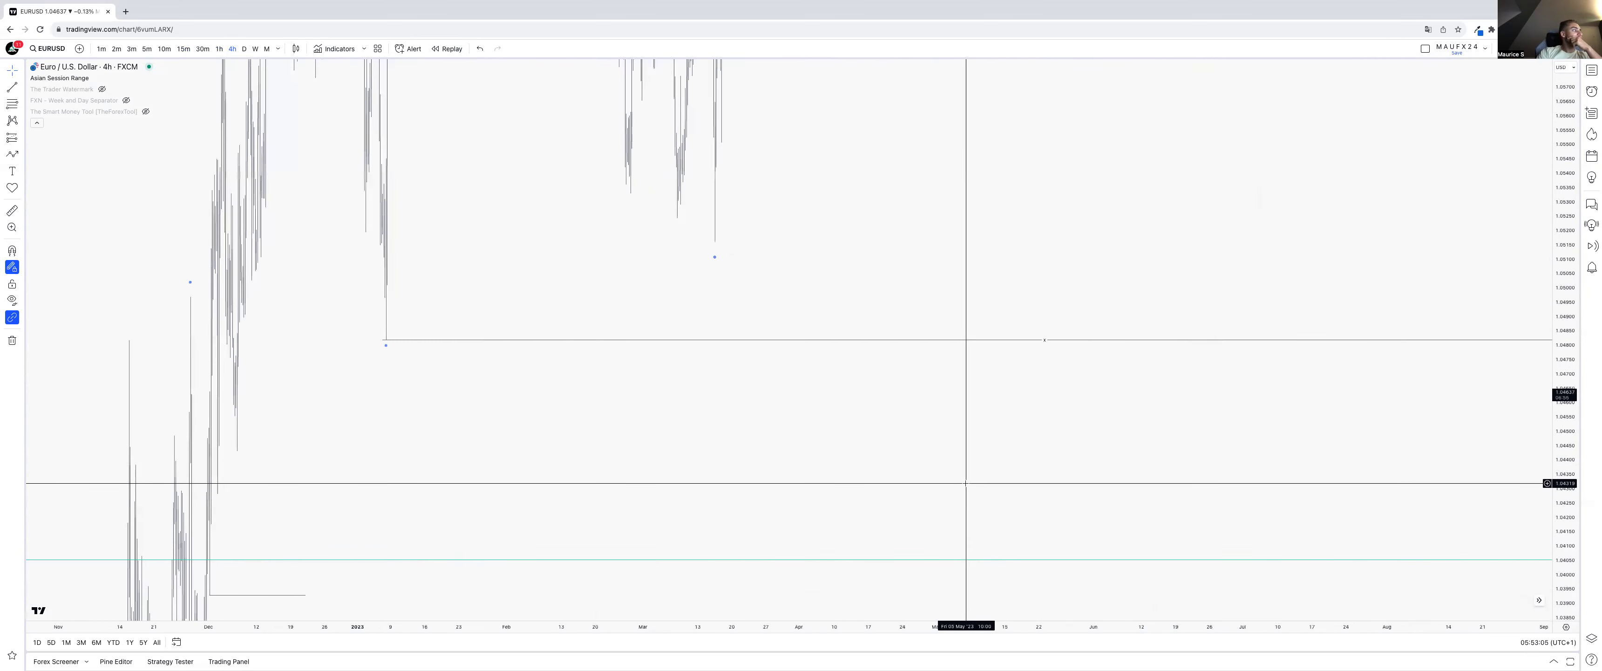
pyautogui.hscroll(-10, 1044, 472)
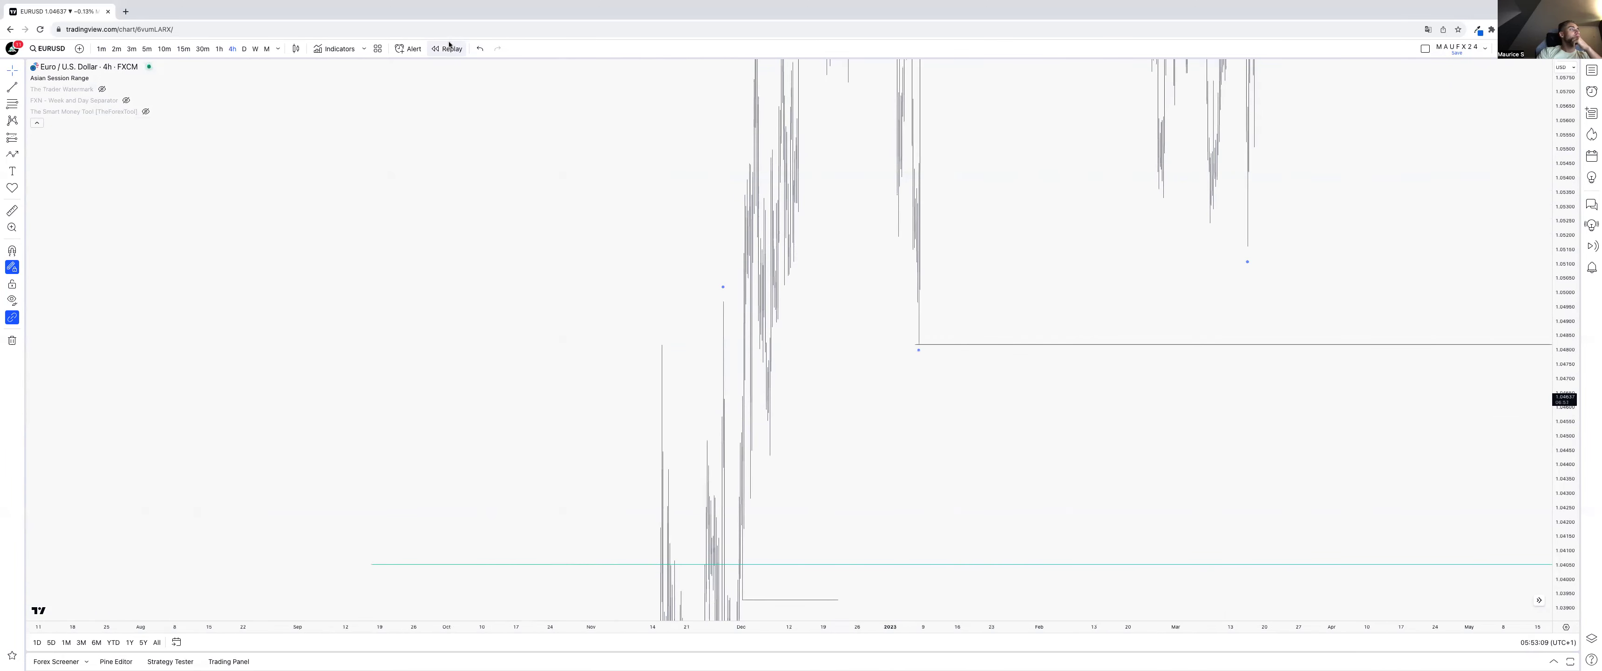
# - Start bar replay from early December 2022 and show the replayed candles on the 1-hour chart
pyautogui.click(773, 298)
pyautogui.click(219, 49)
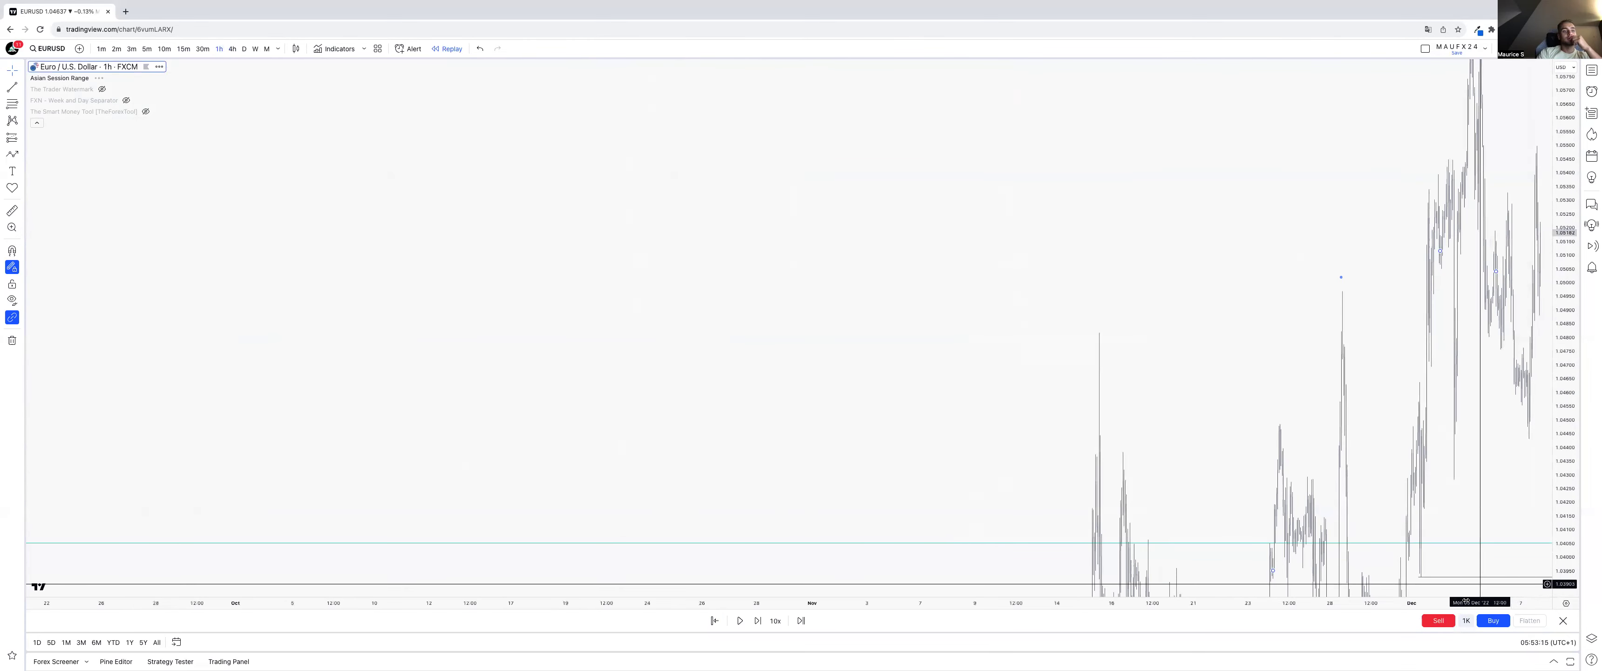
pyautogui.moveTo(1326, 603); pyautogui.dragTo(1305, 604)
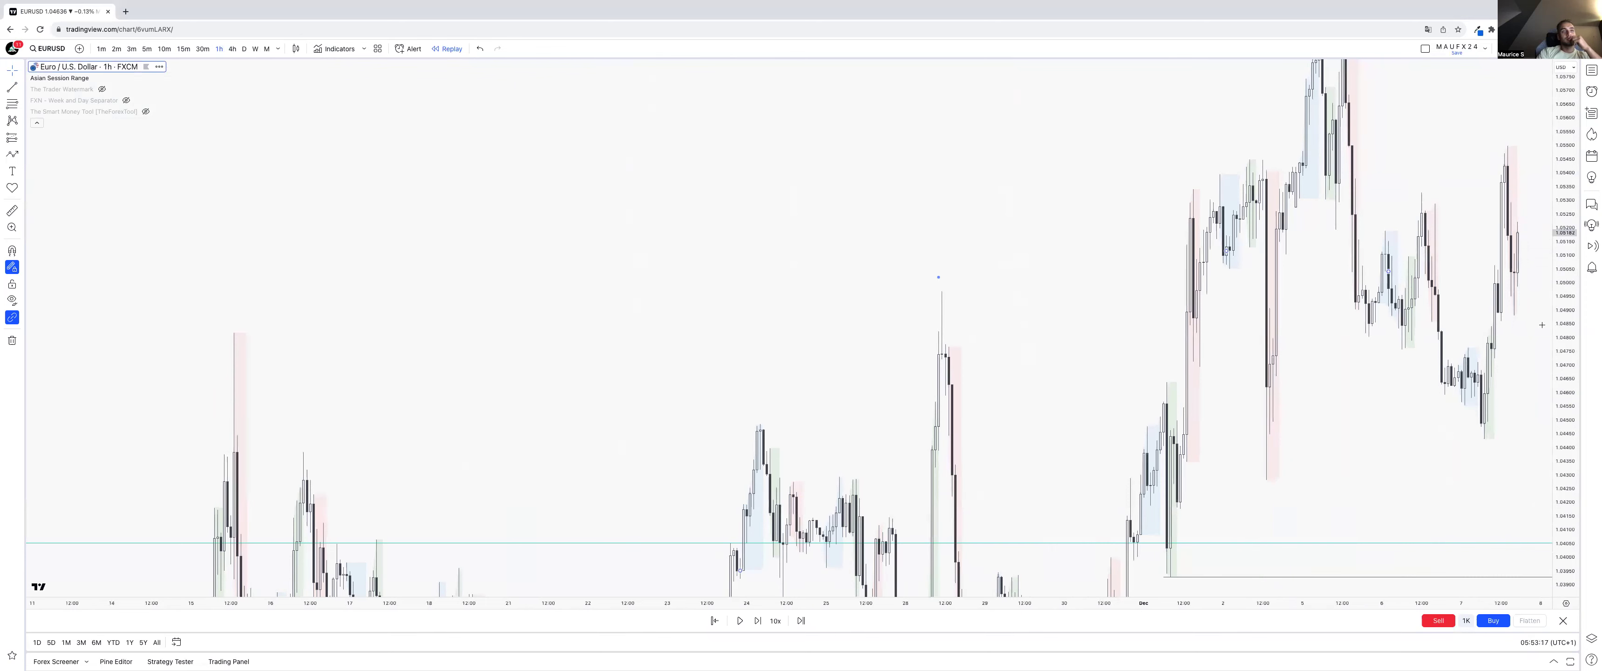
pyautogui.rightClick(1528, 326)
pyautogui.click(1402, 327)
pyautogui.moveTo(1394, 330); pyautogui.dragTo(1033, 334)
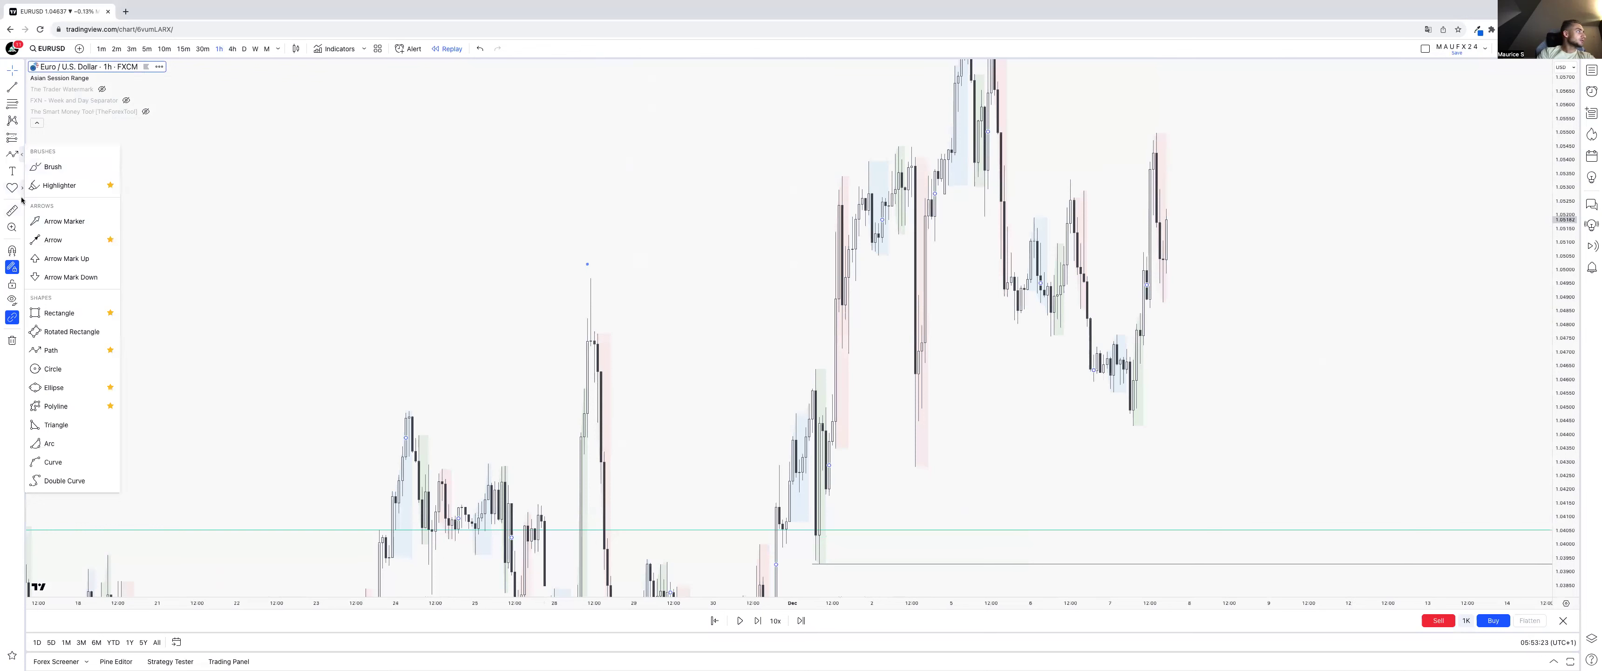
# - Draw a rectangle over the 7 December 2022 swing low, extend it to 12 December, and add a text label inside it
pyautogui.click(50, 314)
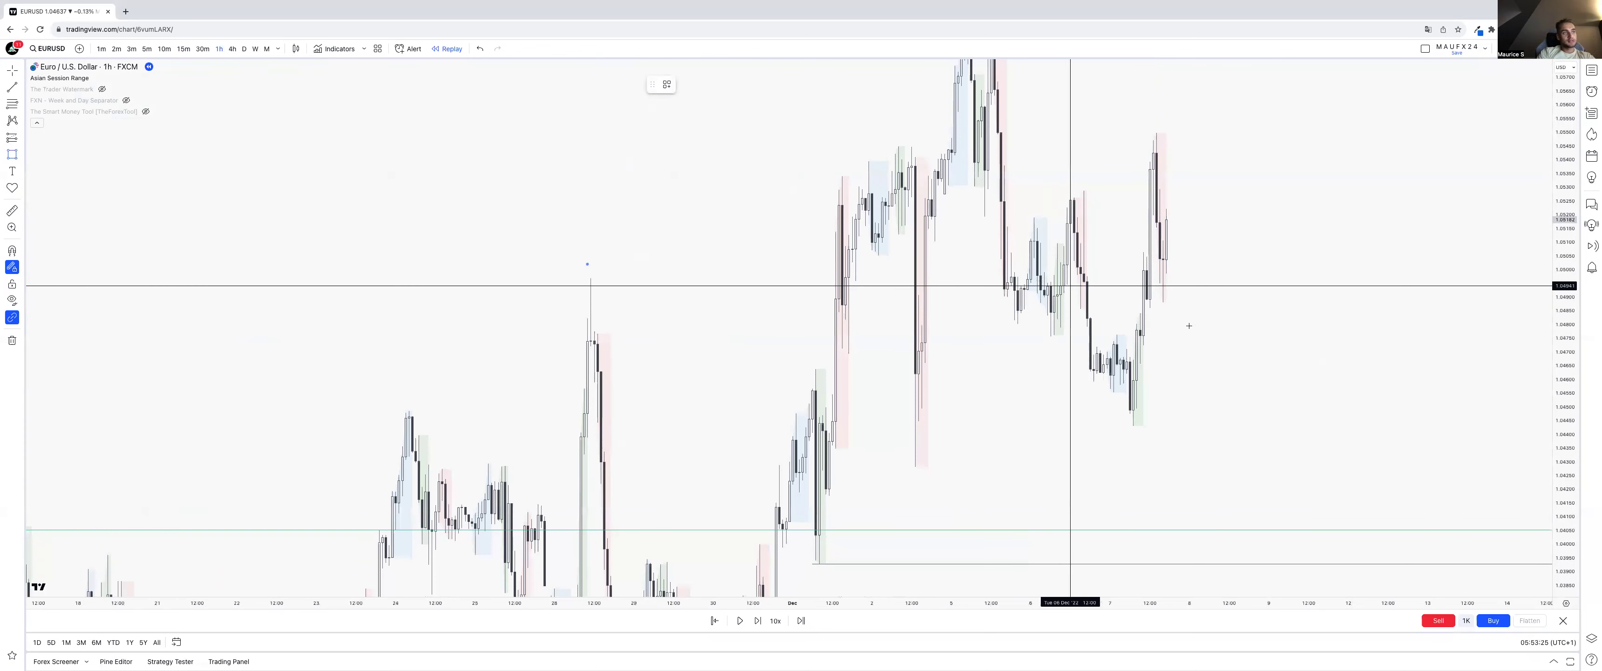
pyautogui.moveTo(1116, 333)
pyautogui.mouseDown()
pyautogui.moveTo(1133, 344)
pyautogui.moveTo(1134, 425)
pyautogui.mouseUp()
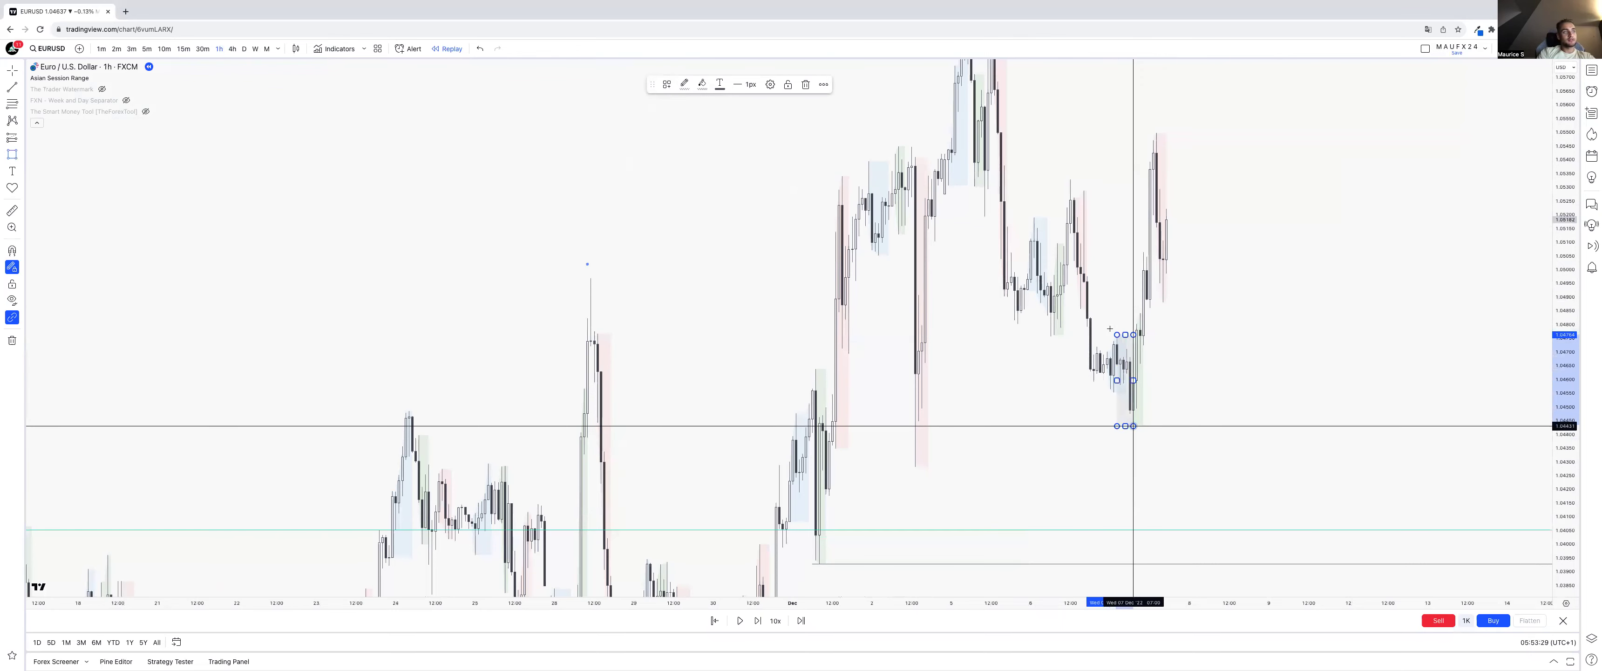
pyautogui.moveTo(1134, 379); pyautogui.dragTo(1379, 379)
pyautogui.doubleClick(1372, 380)
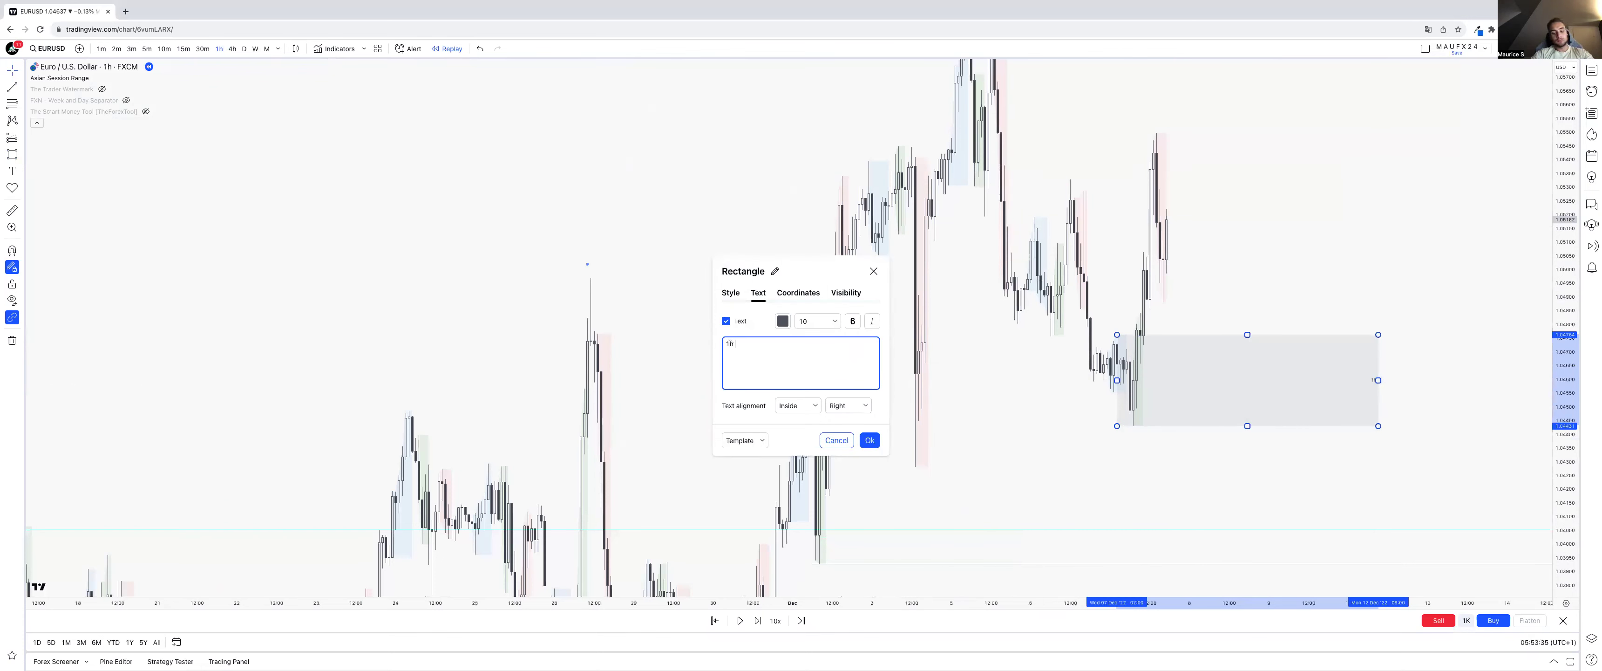
pyautogui.click(874, 439)
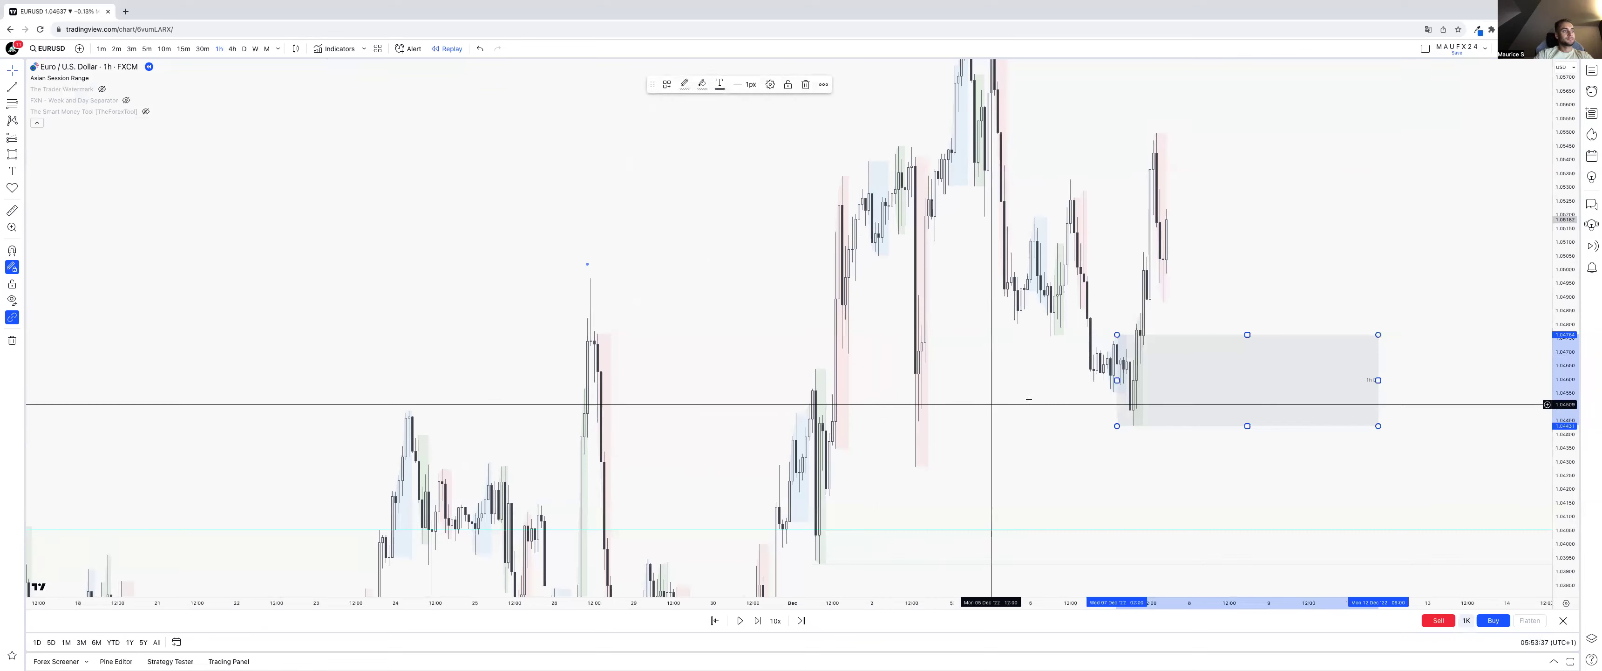
pyautogui.rightClick(1114, 406)
pyautogui.click(1083, 337)
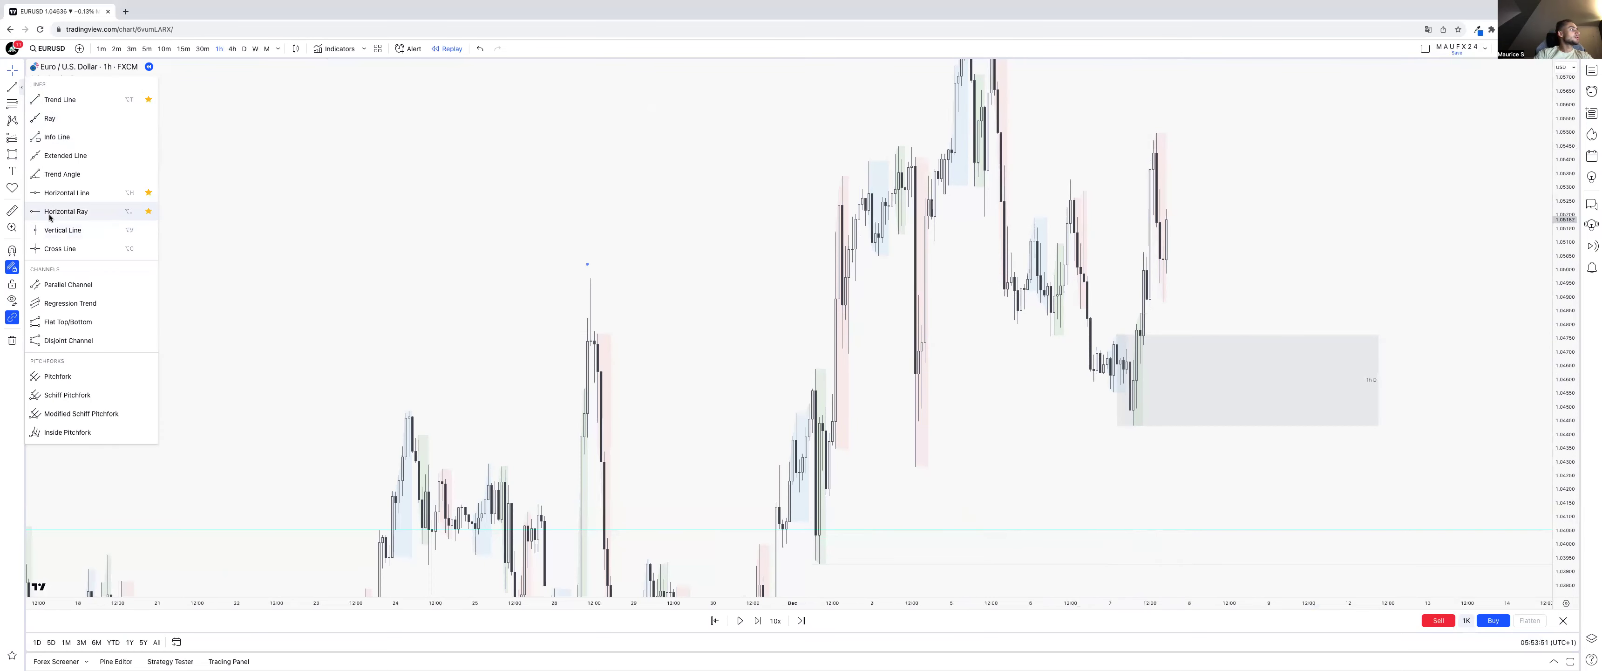
# - Place two horizontal rays from the rally after the 7 December low, one above the grey zone and a dashed one inside it
pyautogui.click(50, 211)
pyautogui.click(1141, 313)
pyautogui.keyDown('super'); pyautogui.click(1141, 358); pyautogui.keyUp('super')
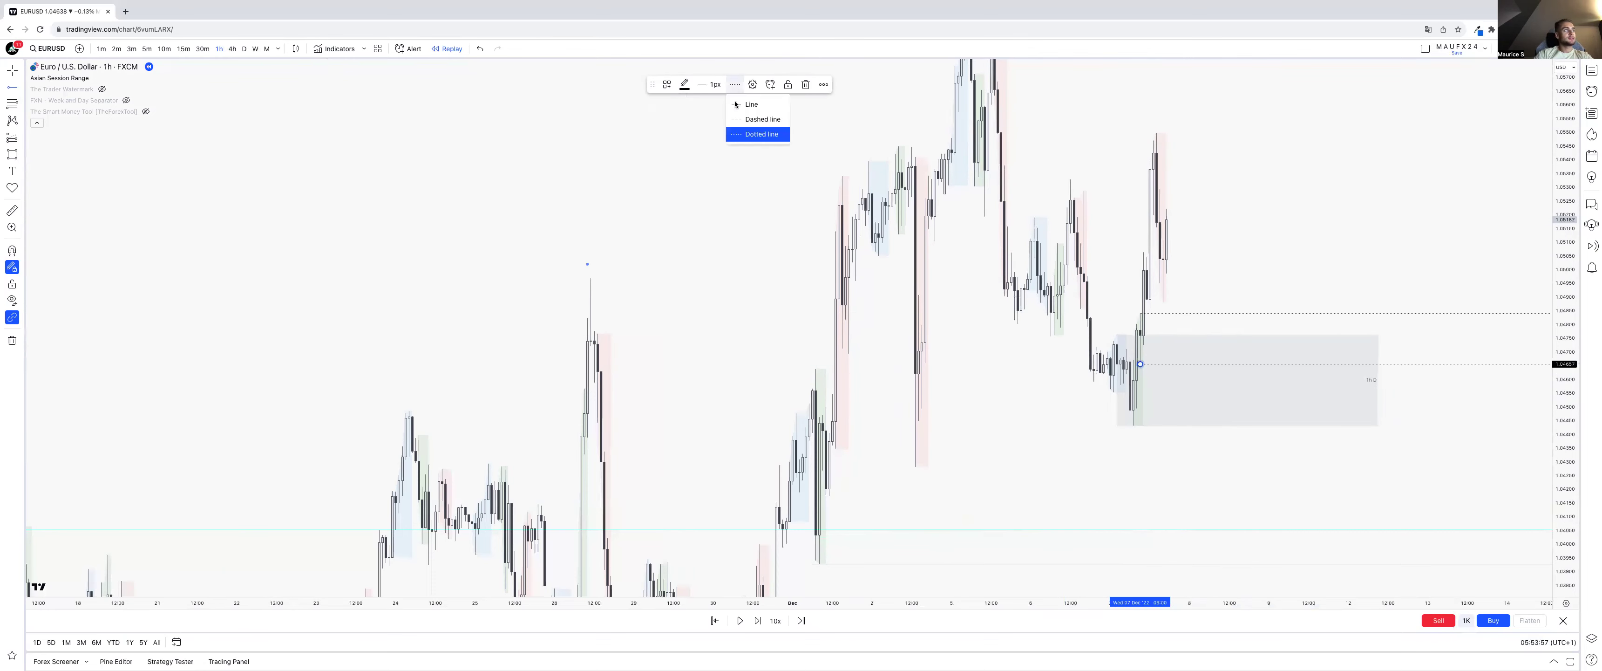
pyautogui.click(748, 119)
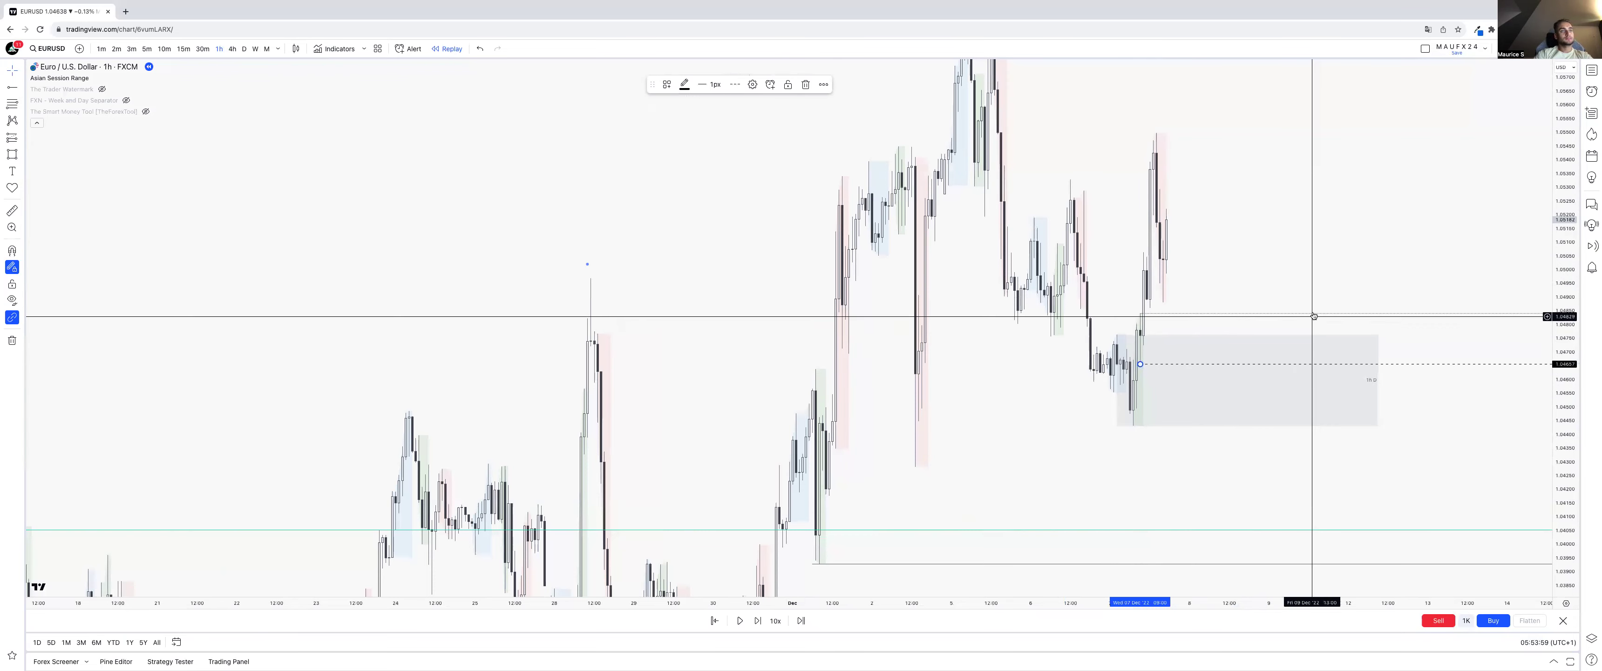
# - Set the upper horizontal ray's line style to dashed and stretch the grey December zone to late April 2023
pyautogui.click(736, 85)
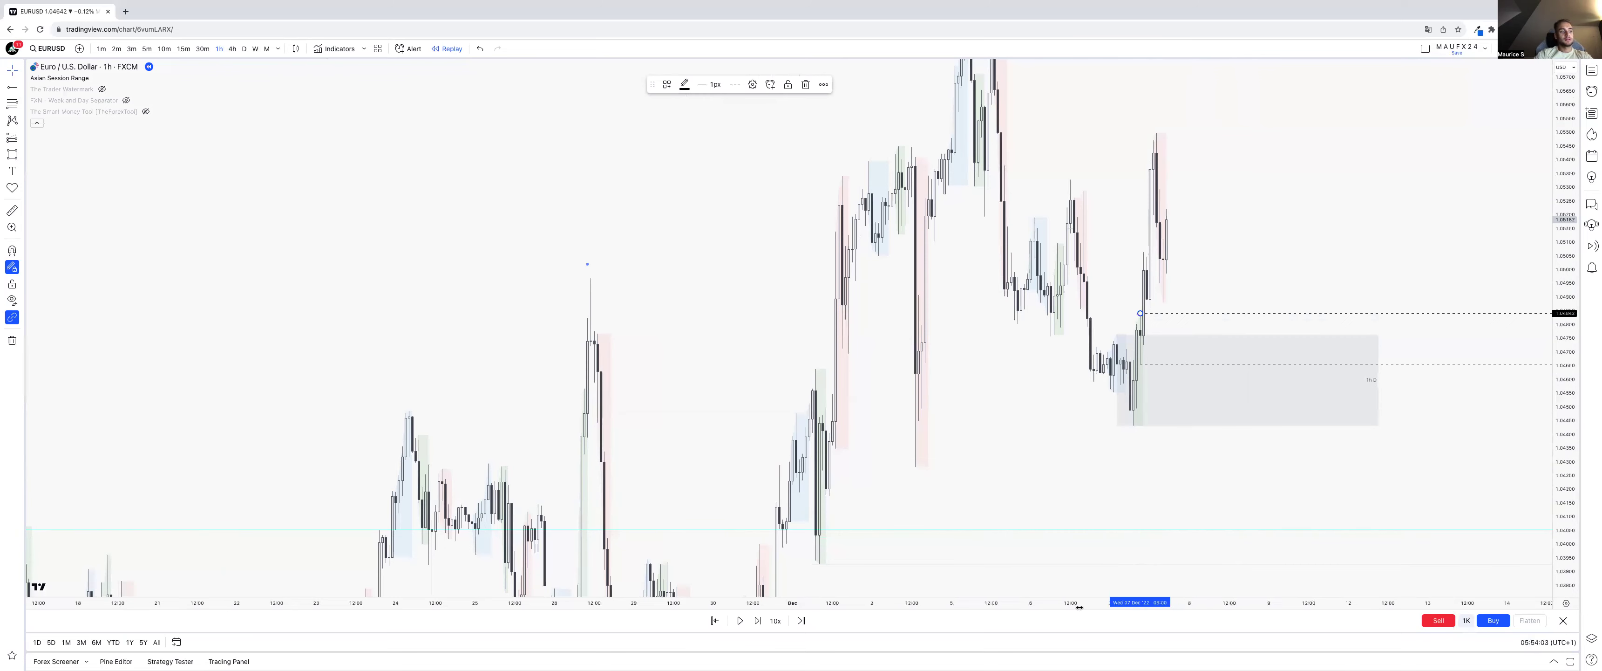
pyautogui.moveTo(1080, 608); pyautogui.dragTo(1596, 601)
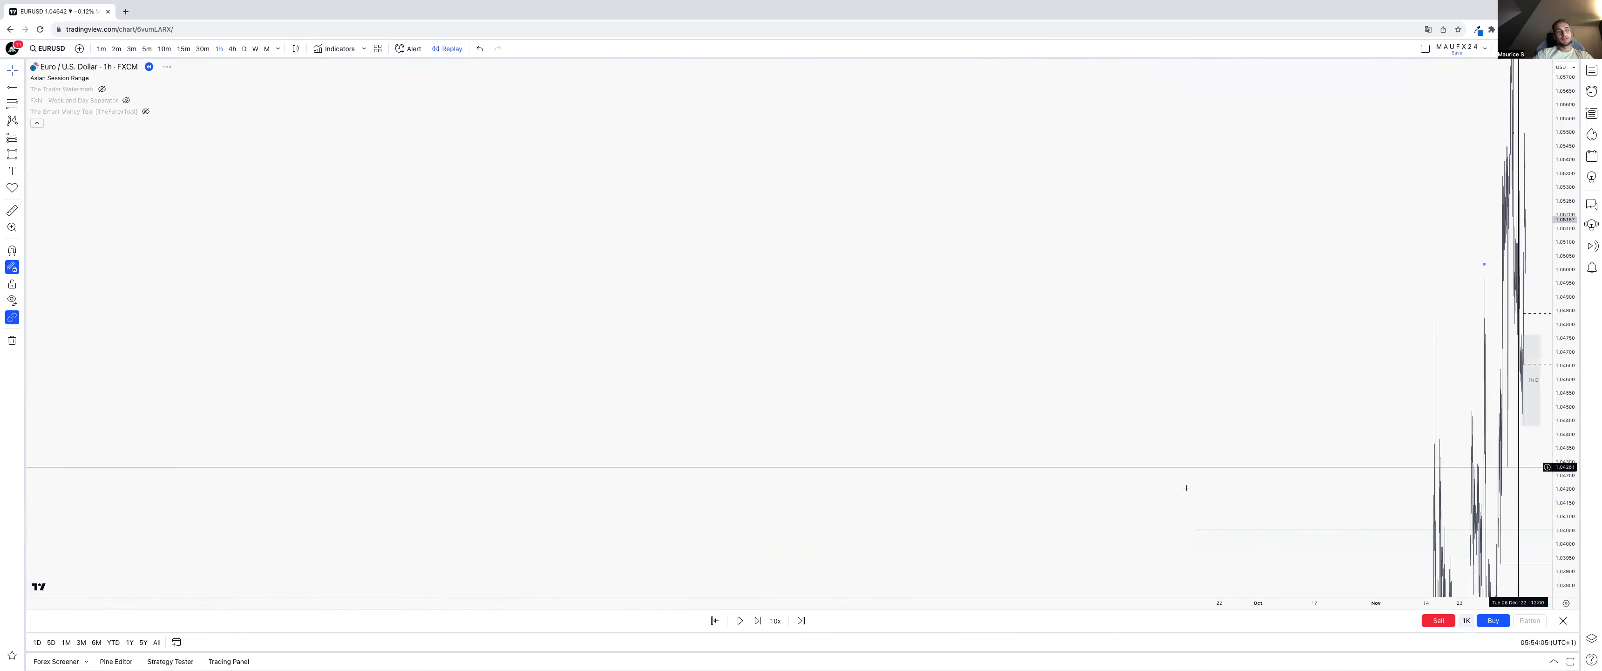
pyautogui.moveTo(1345, 458); pyautogui.dragTo(784, 591)
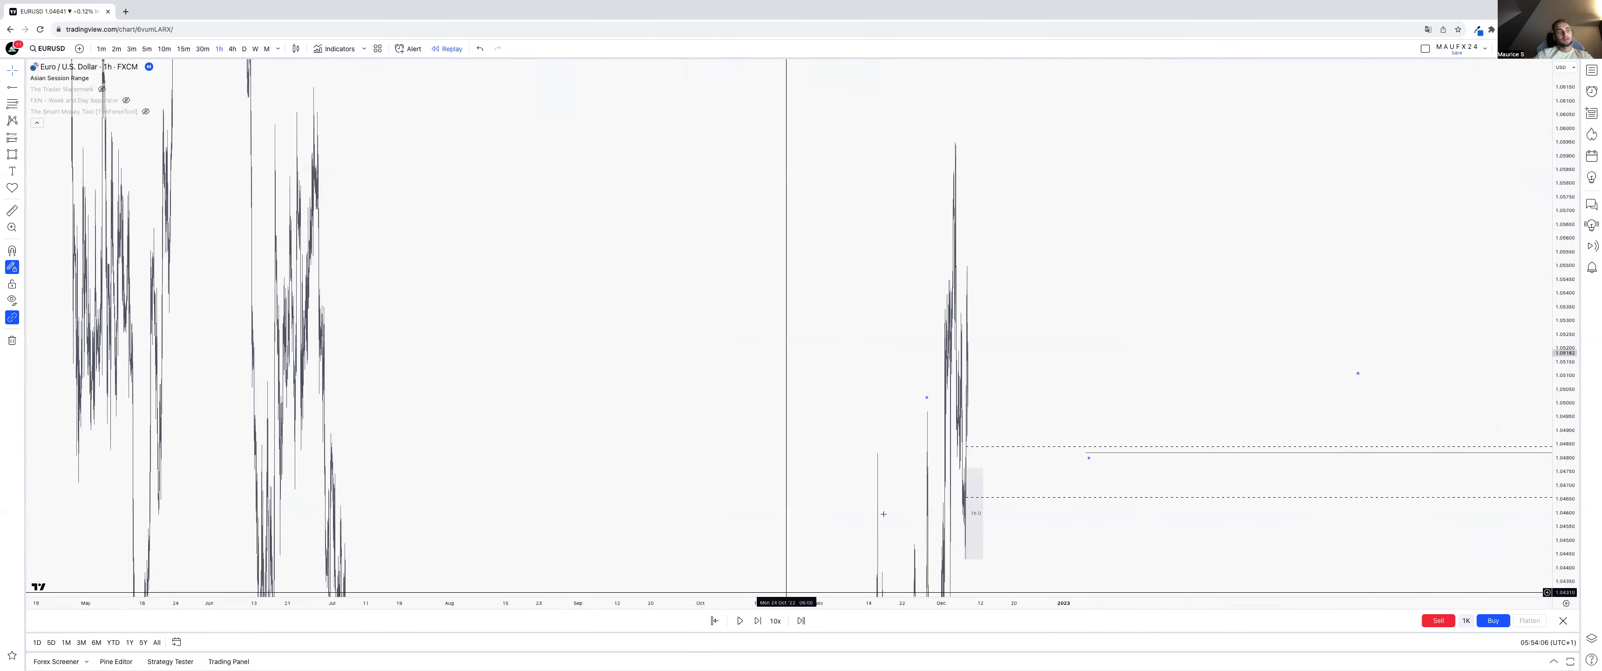
pyautogui.click(977, 513)
pyautogui.moveTo(977, 513); pyautogui.dragTo(1506, 503)
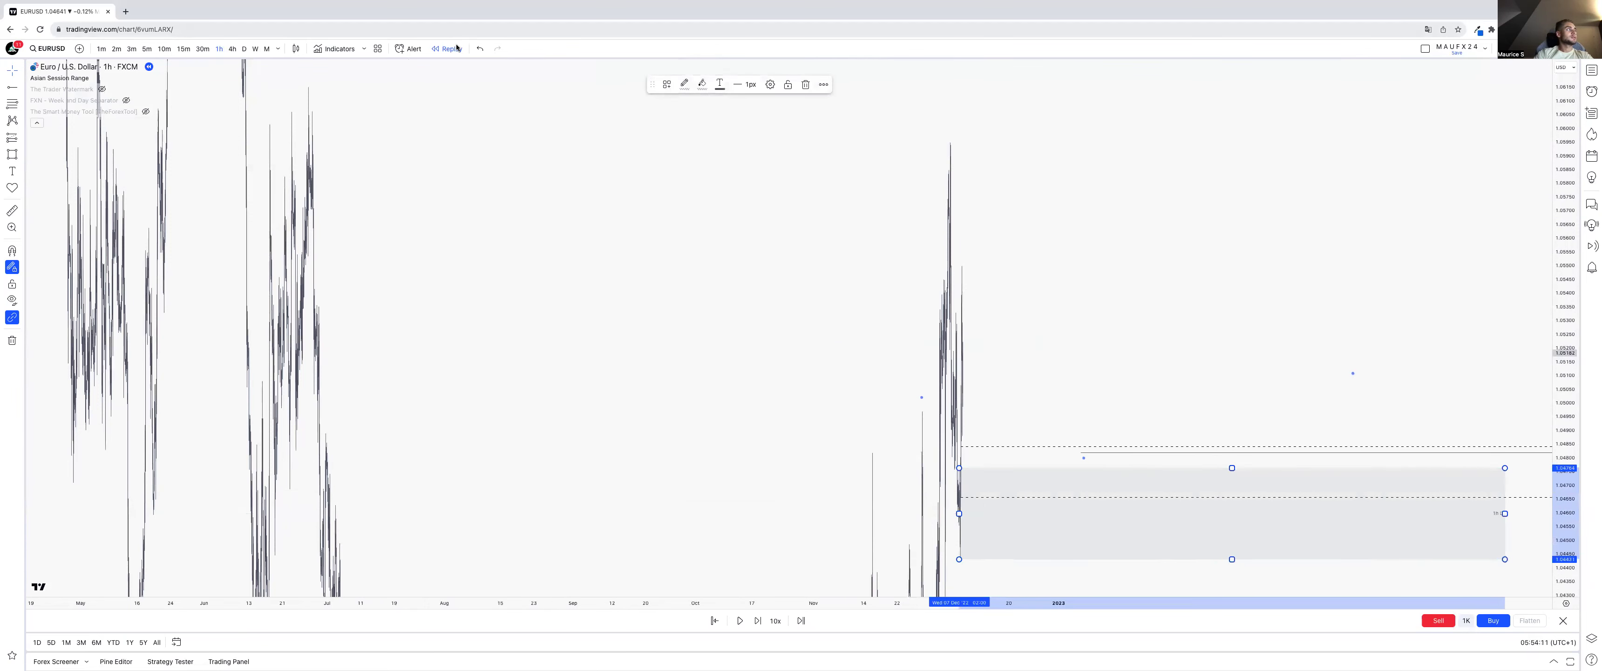
# - Return from replay to the live chart, delete both dashed rays, and extend the grey zone to late October 2023
pyautogui.click(882, 377)
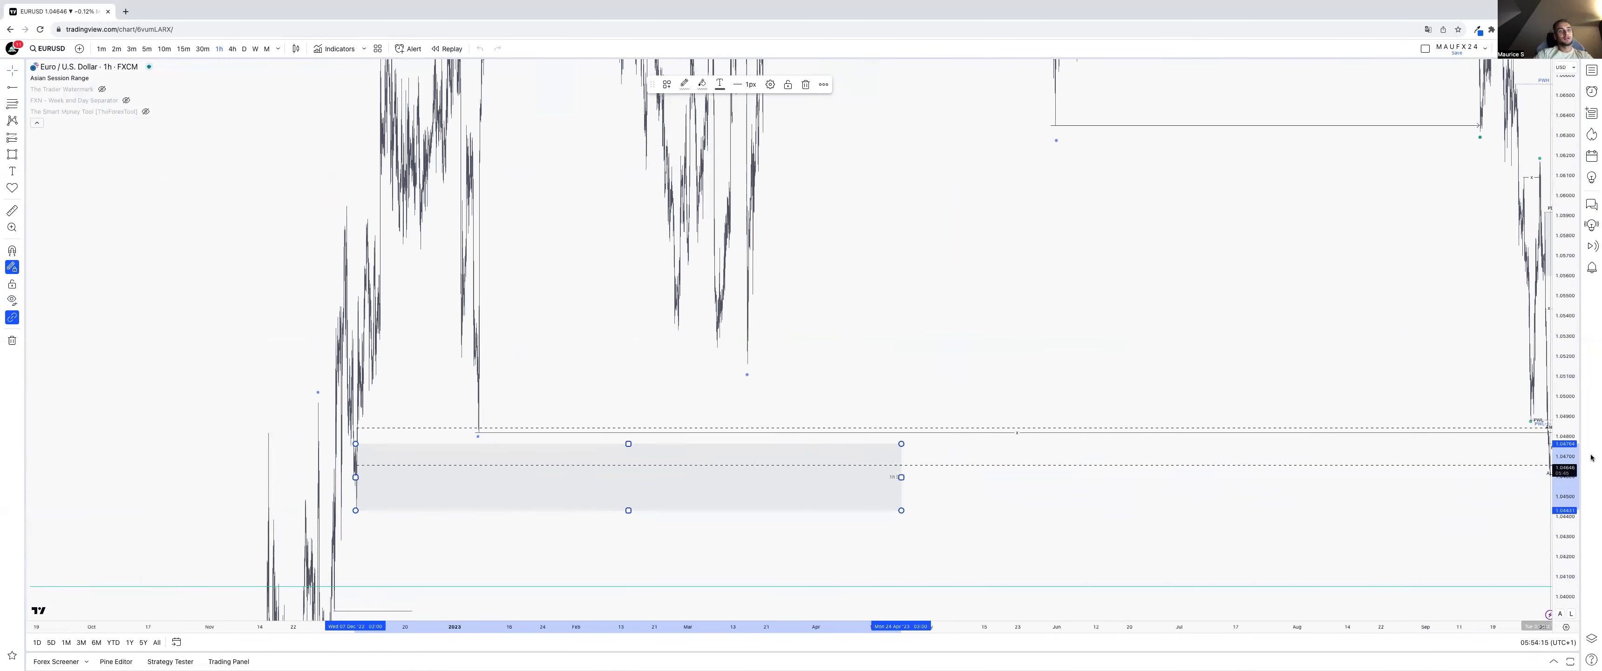
pyautogui.moveTo(1303, 343); pyautogui.dragTo(1191, 337)
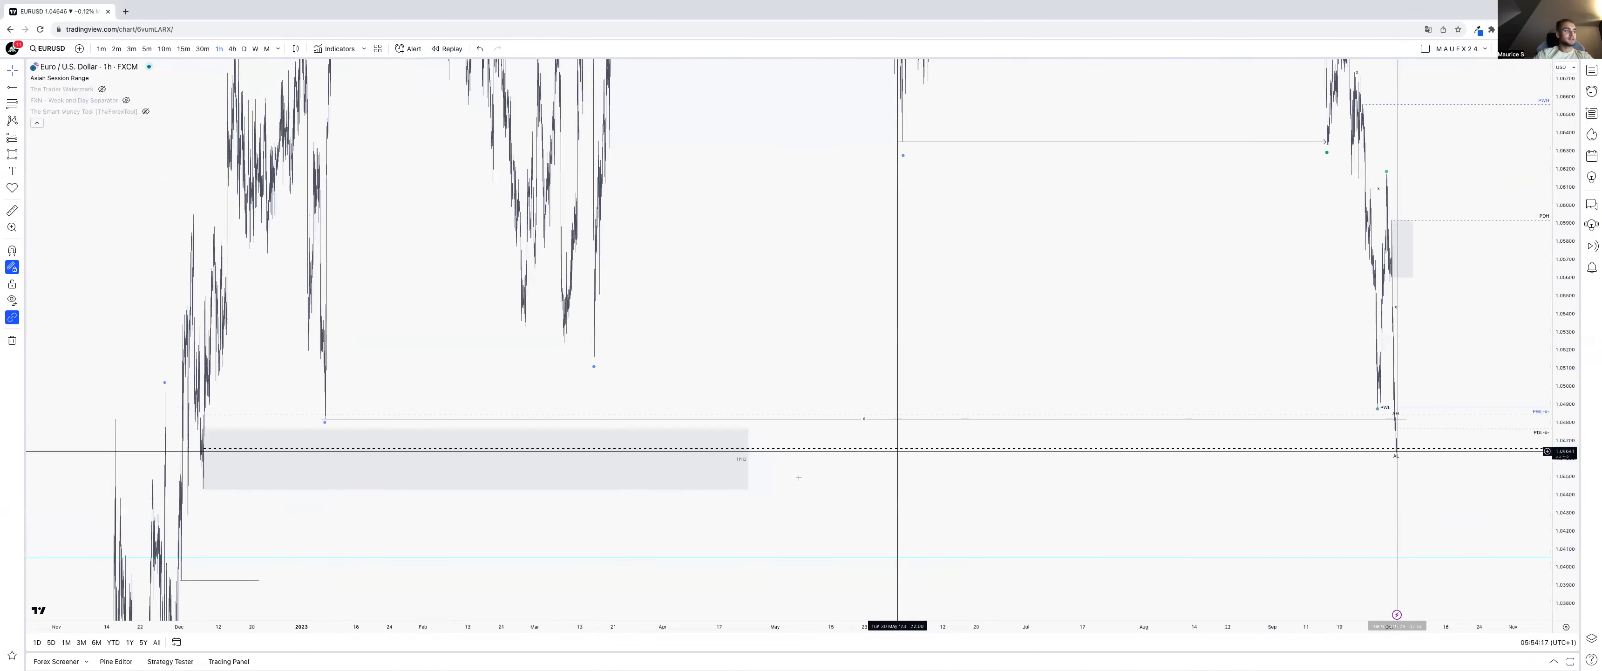
pyautogui.click(826, 446)
pyautogui.moveTo(826, 447)
pyautogui.mouseDown()
pyautogui.moveTo(777, 398)
pyautogui.moveTo(773, 417)
pyautogui.mouseUp()
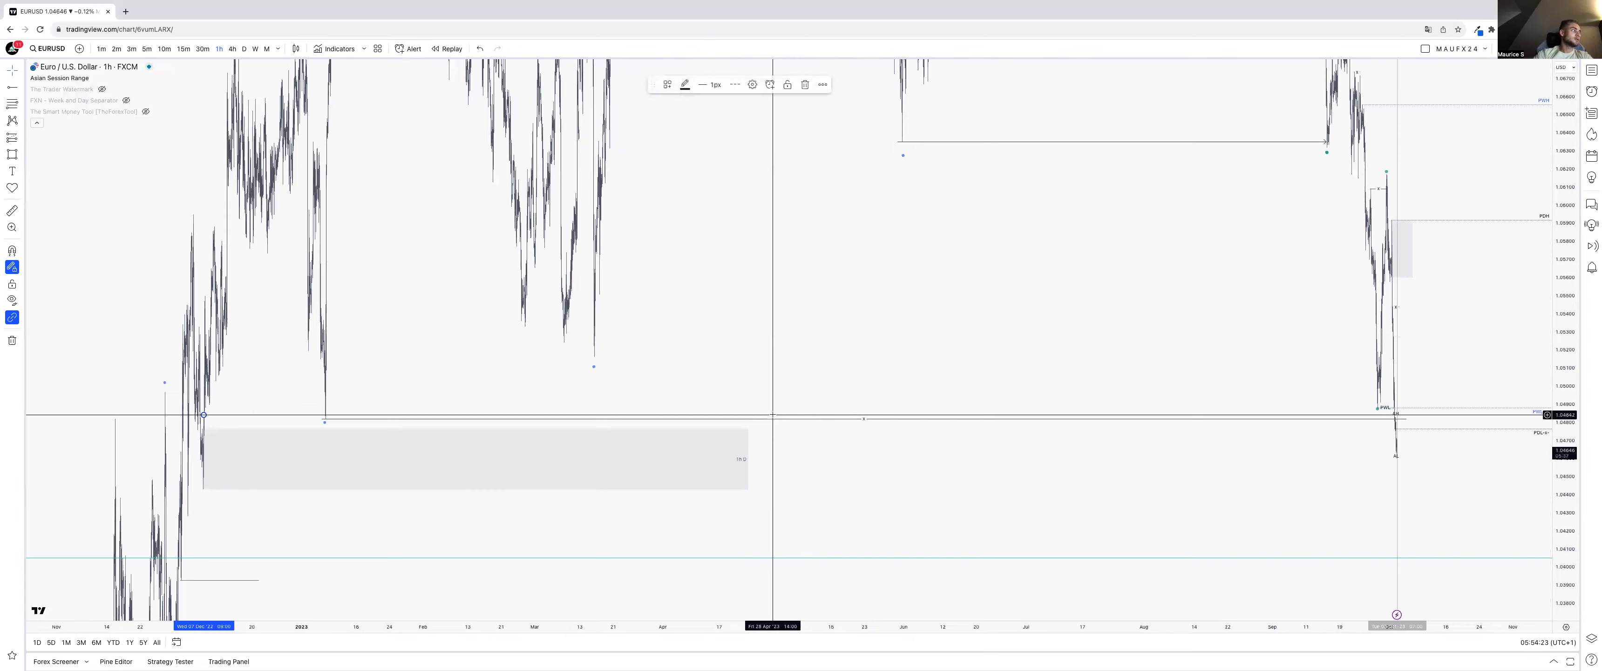
pyautogui.press('Delete')
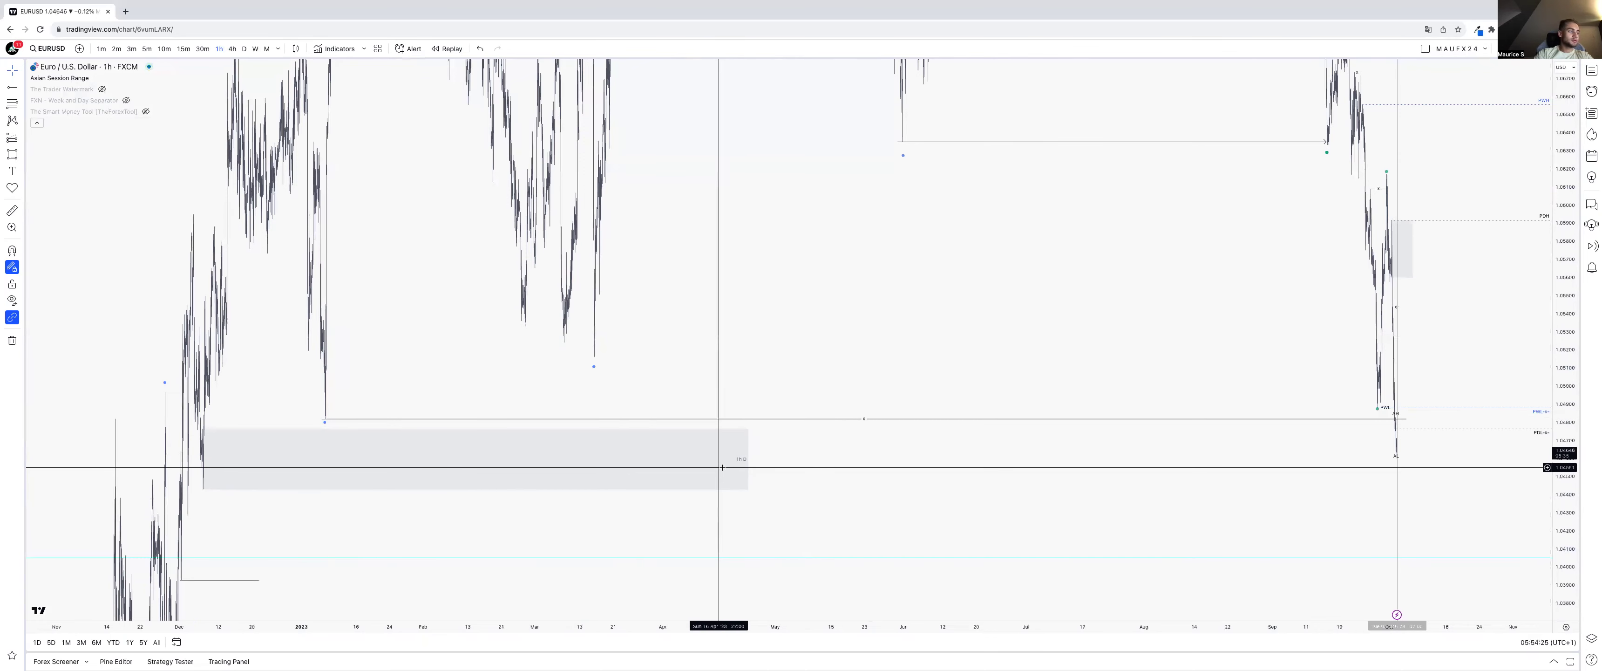
pyautogui.moveTo(748, 459); pyautogui.dragTo(1478, 490)
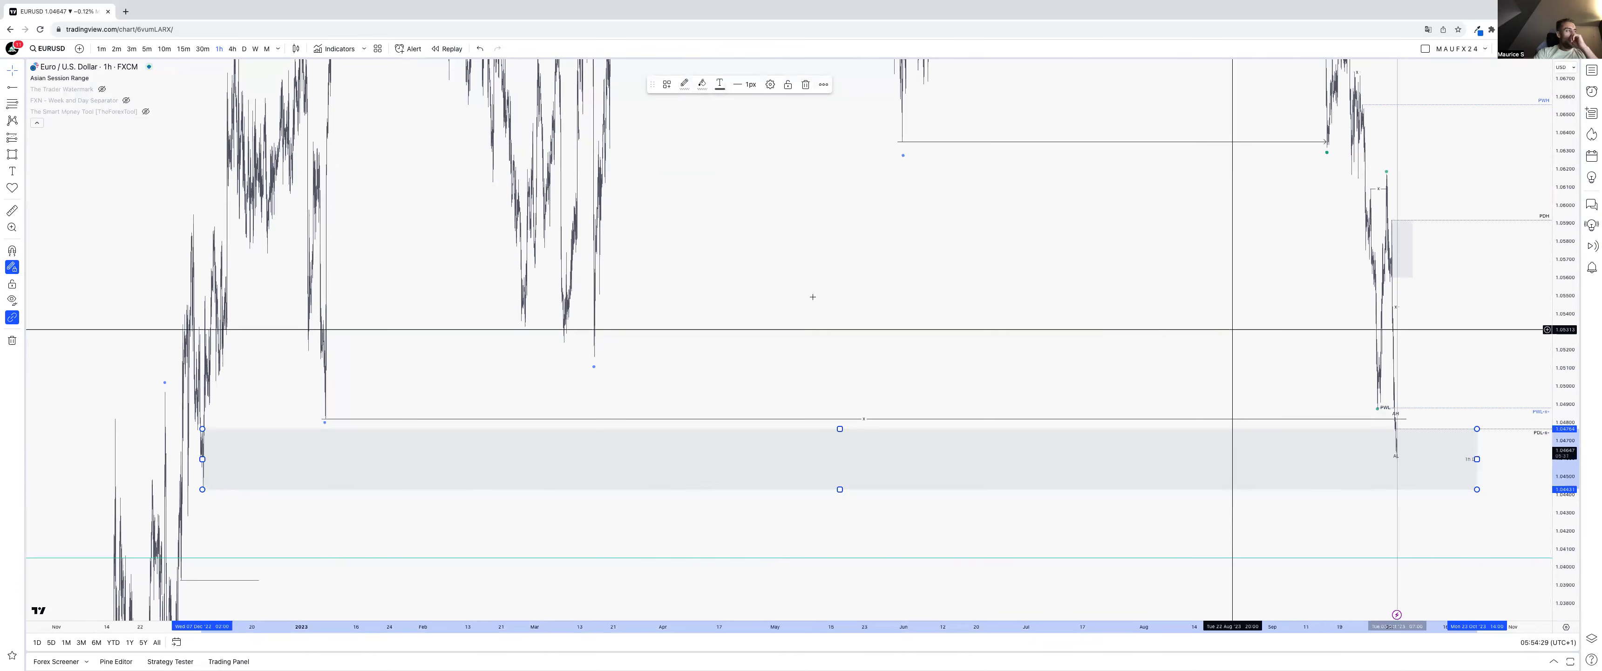
# - Start bar replay from 7 December 2022 and show the replayed candles on the 15-minute chart
pyautogui.moveTo(399, 312); pyautogui.dragTo(644, 331)
pyautogui.hscroll(-10, 643, 330)
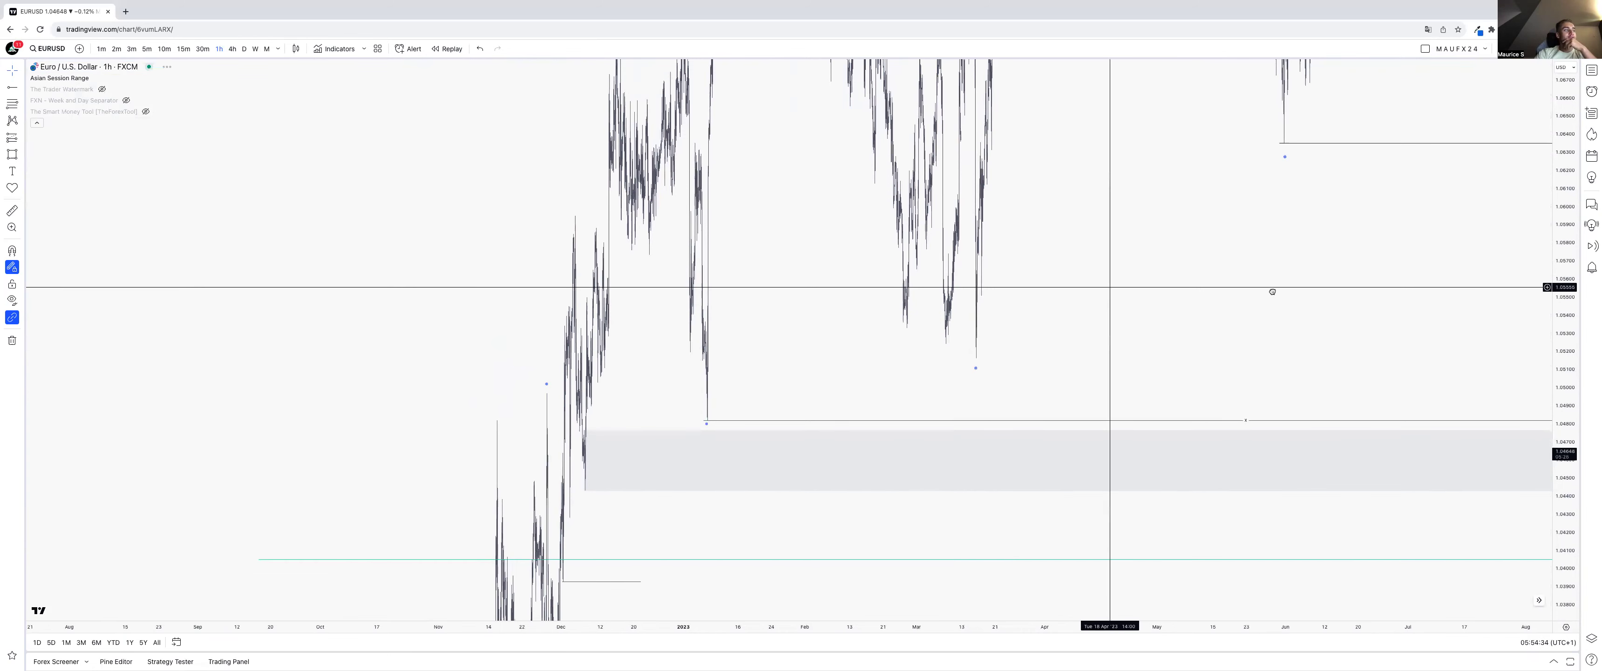
pyautogui.click(448, 50)
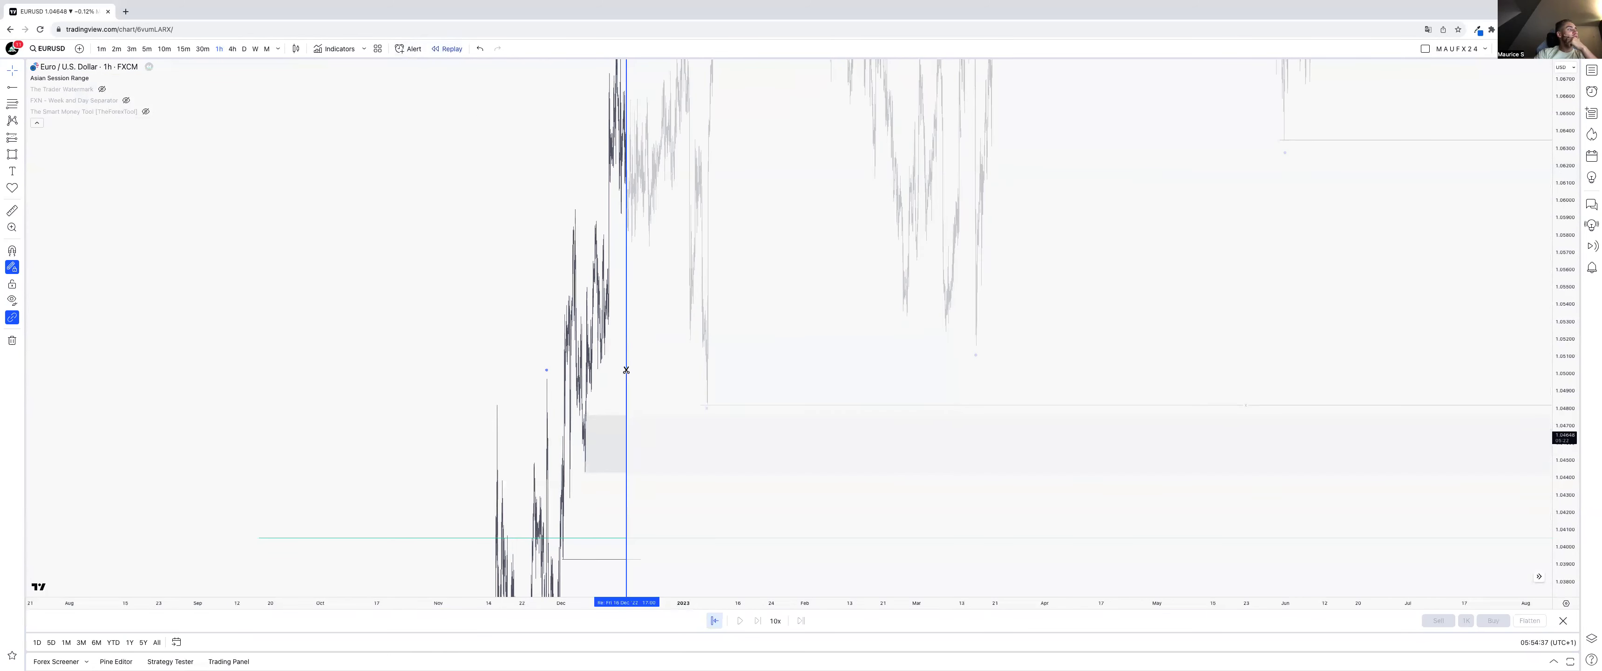
pyautogui.click(590, 358)
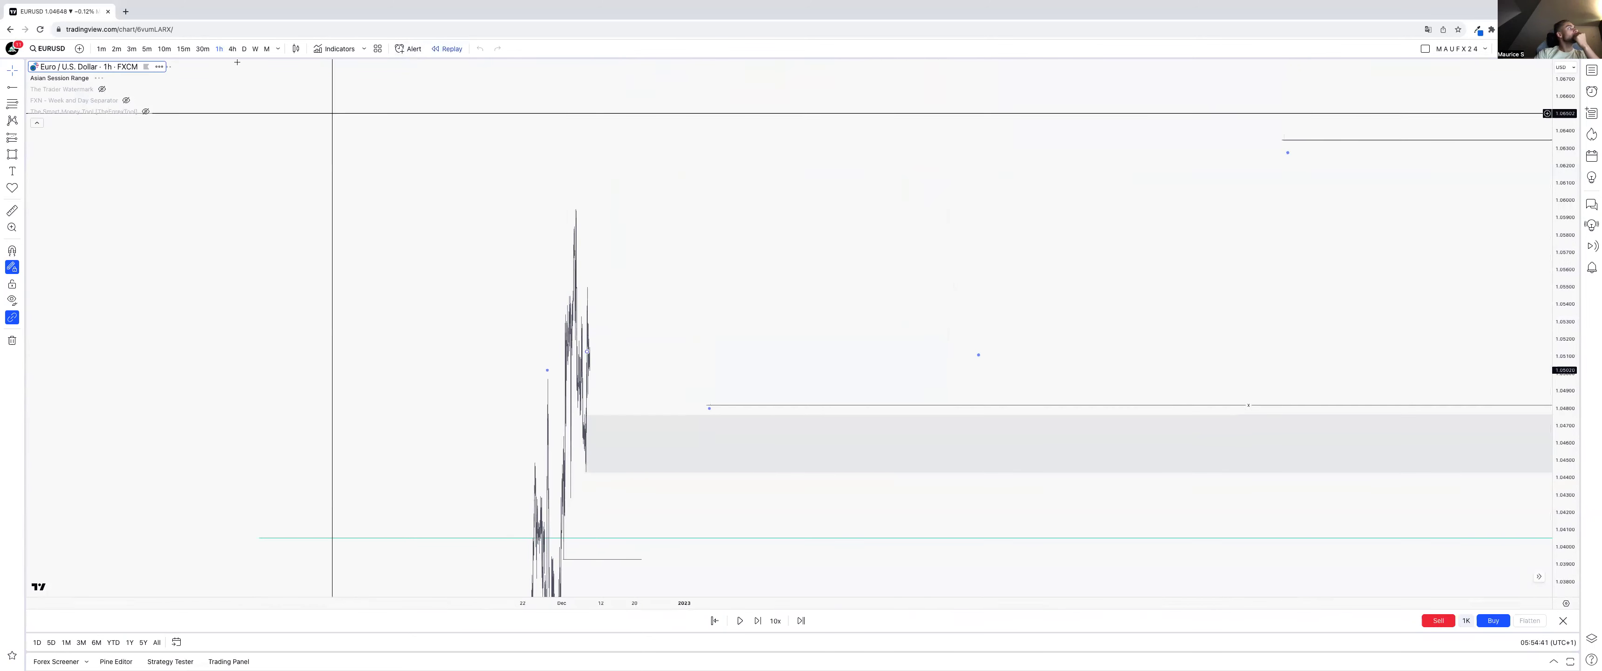
pyautogui.click(185, 50)
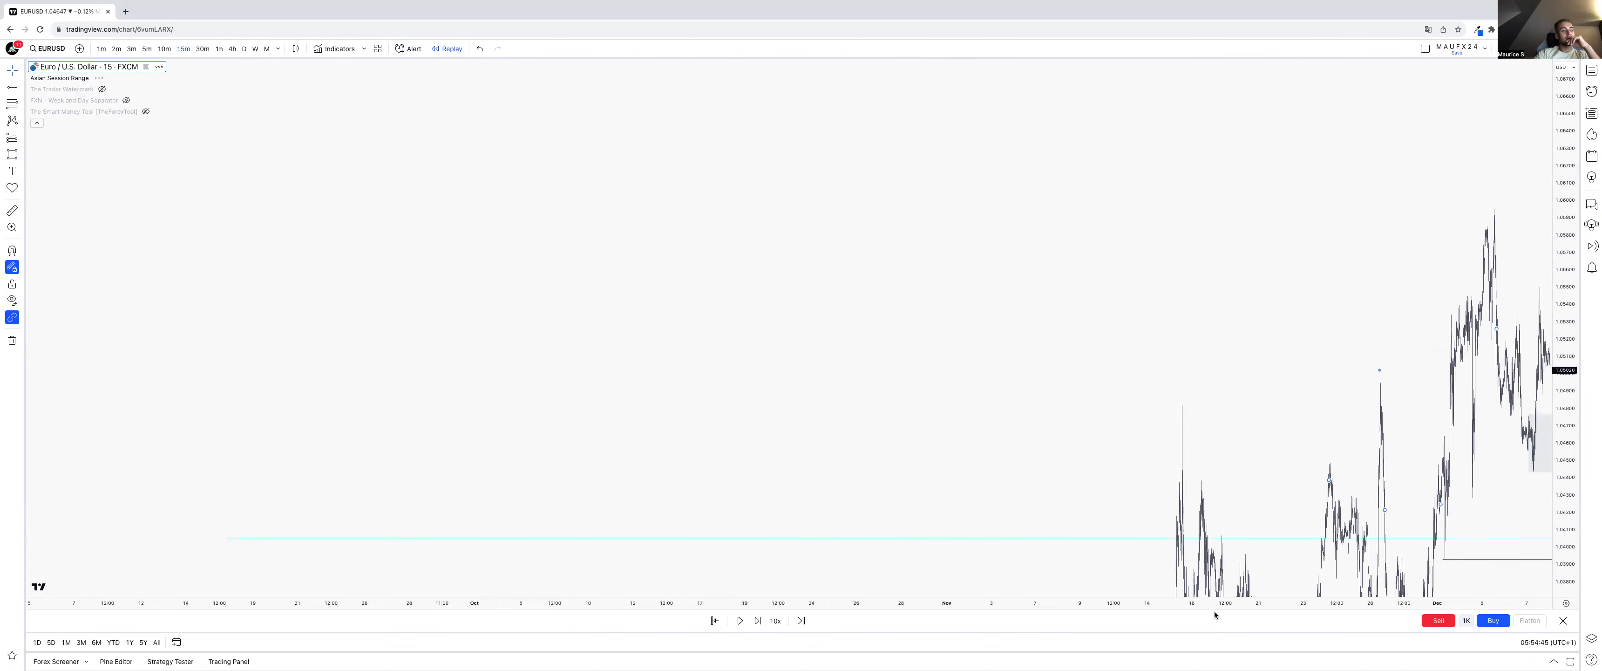
pyautogui.doubleClick(1215, 606)
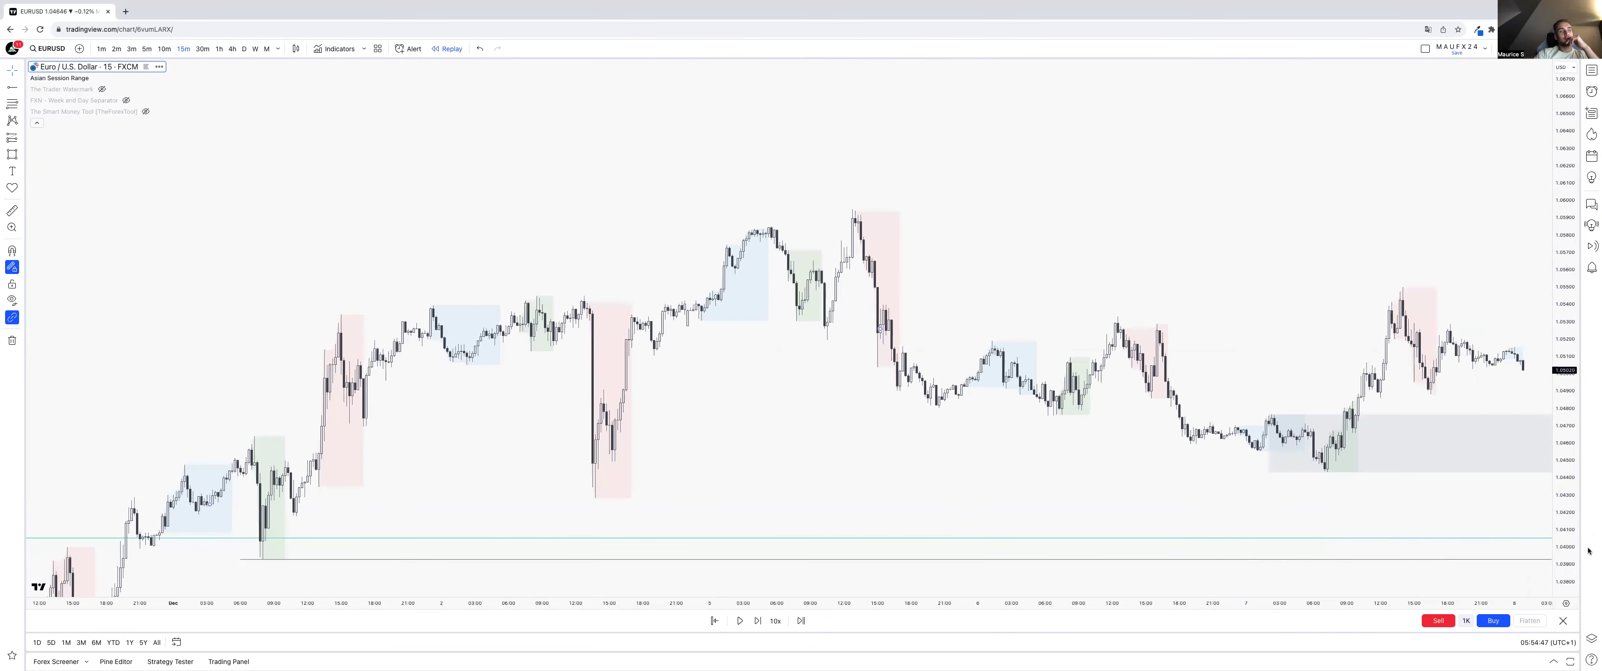
# - Place two dashed horizontal rays from the 7 December rally, one at the grey zone's upper edge and one inside the zone
pyautogui.moveTo(1567, 423); pyautogui.dragTo(1567, 262)
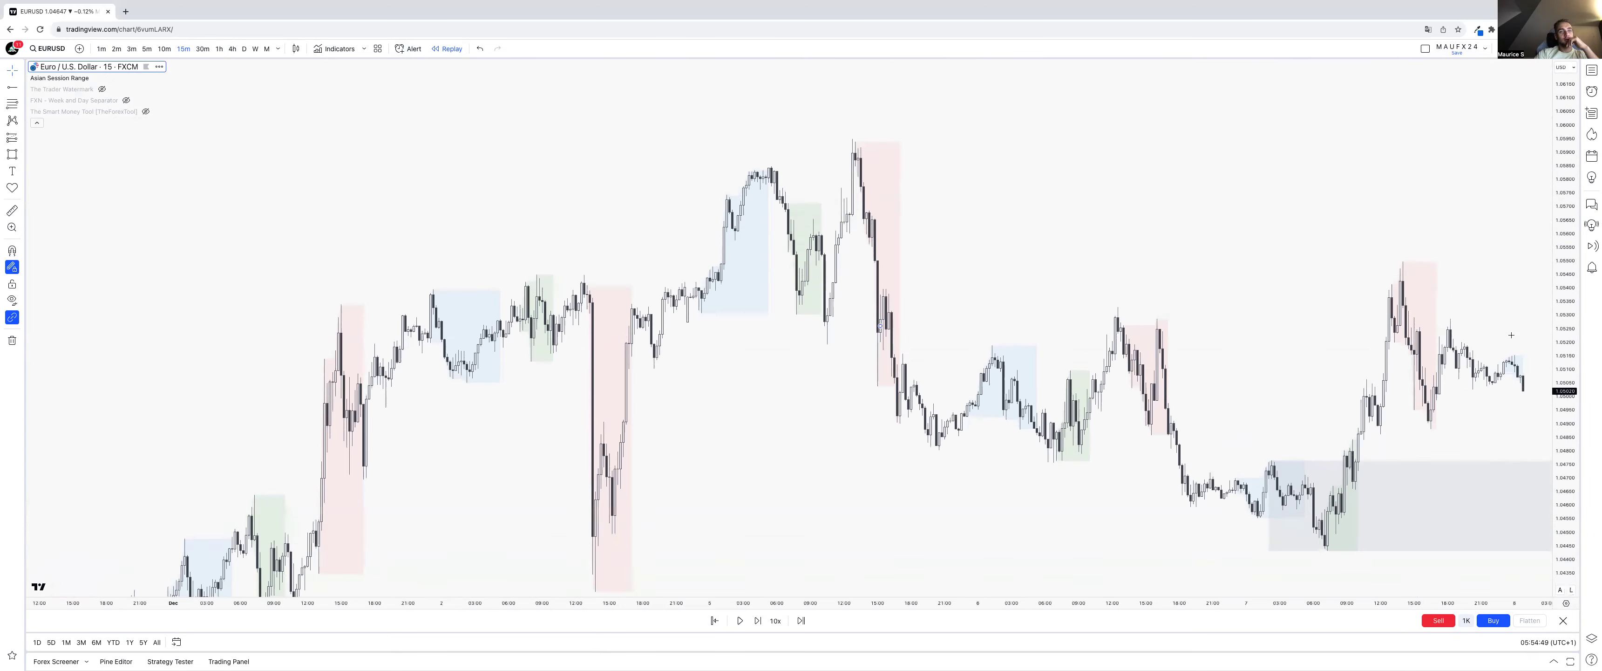
pyautogui.moveTo(1496, 393); pyautogui.dragTo(1396, 213)
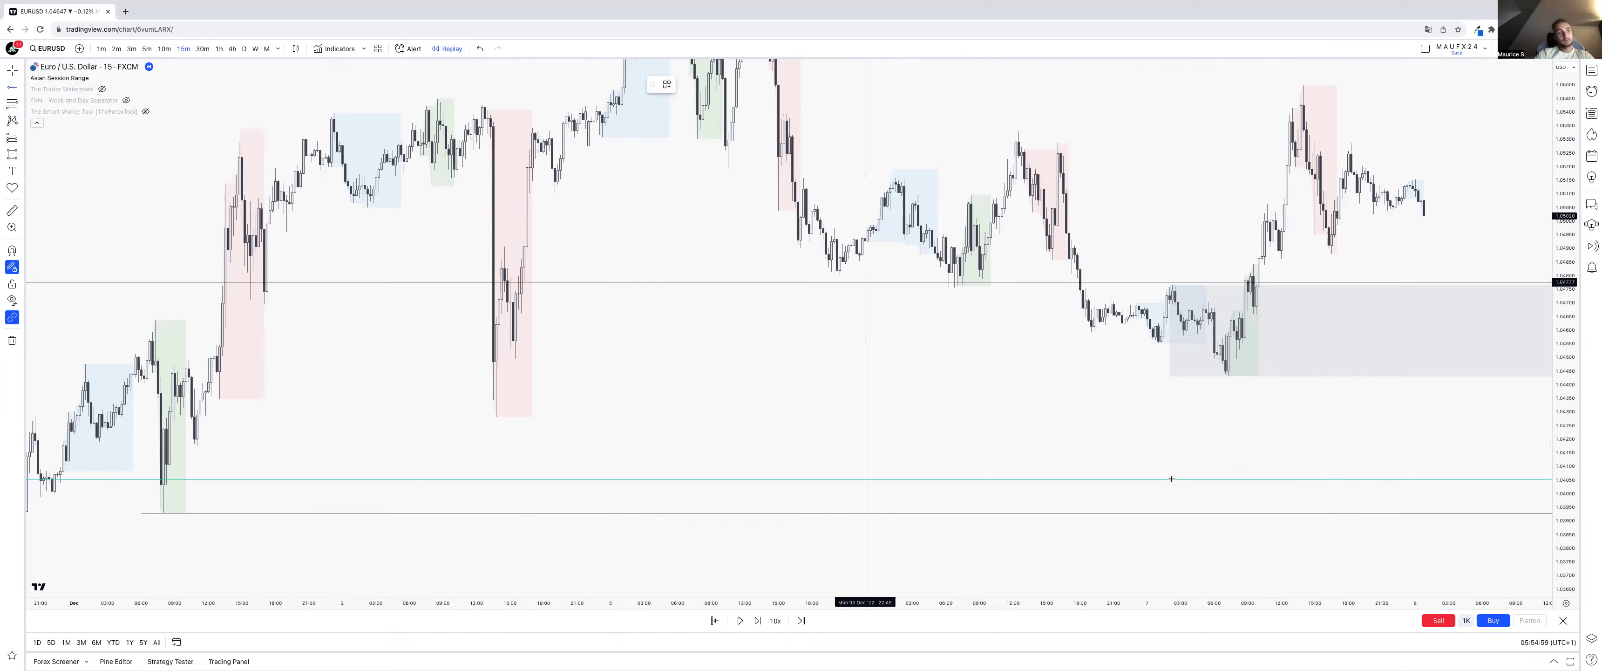
pyautogui.press('super')
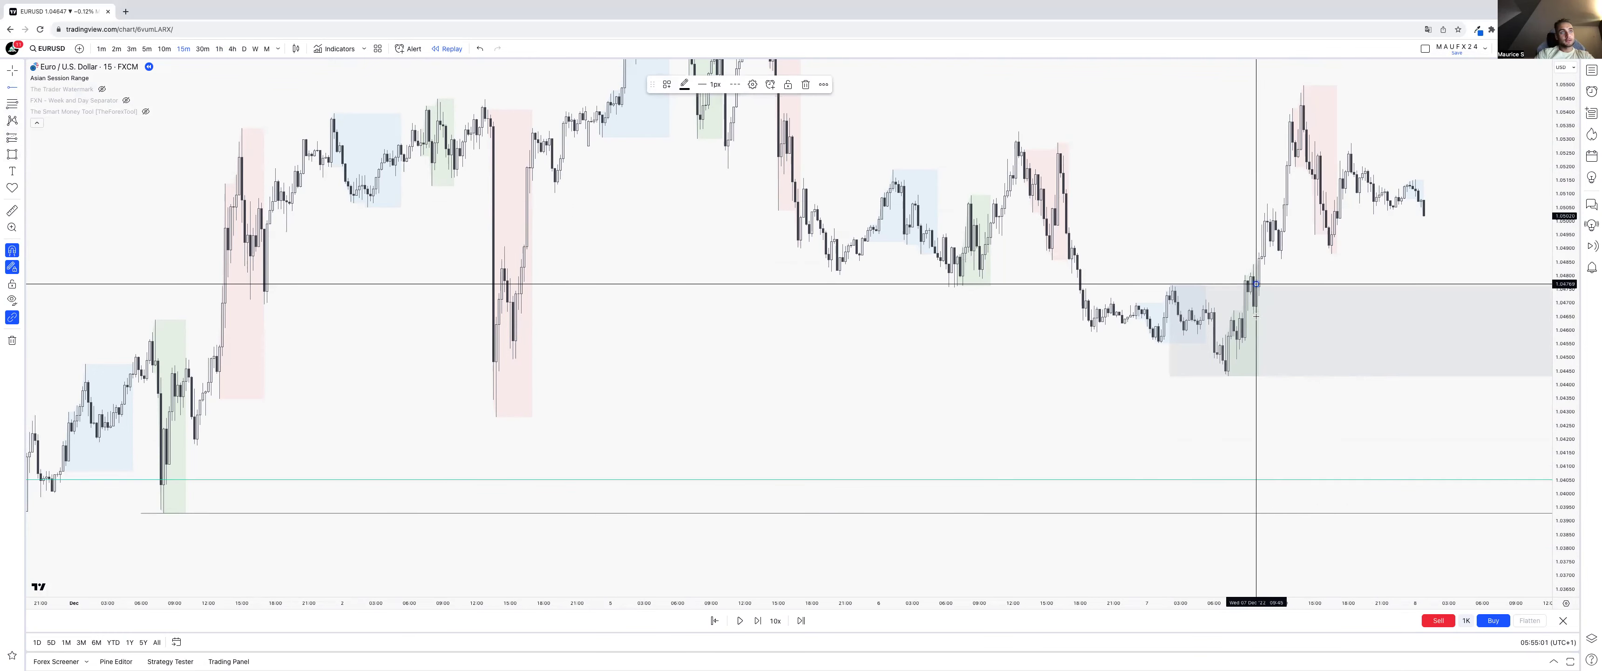
pyautogui.click(1257, 319)
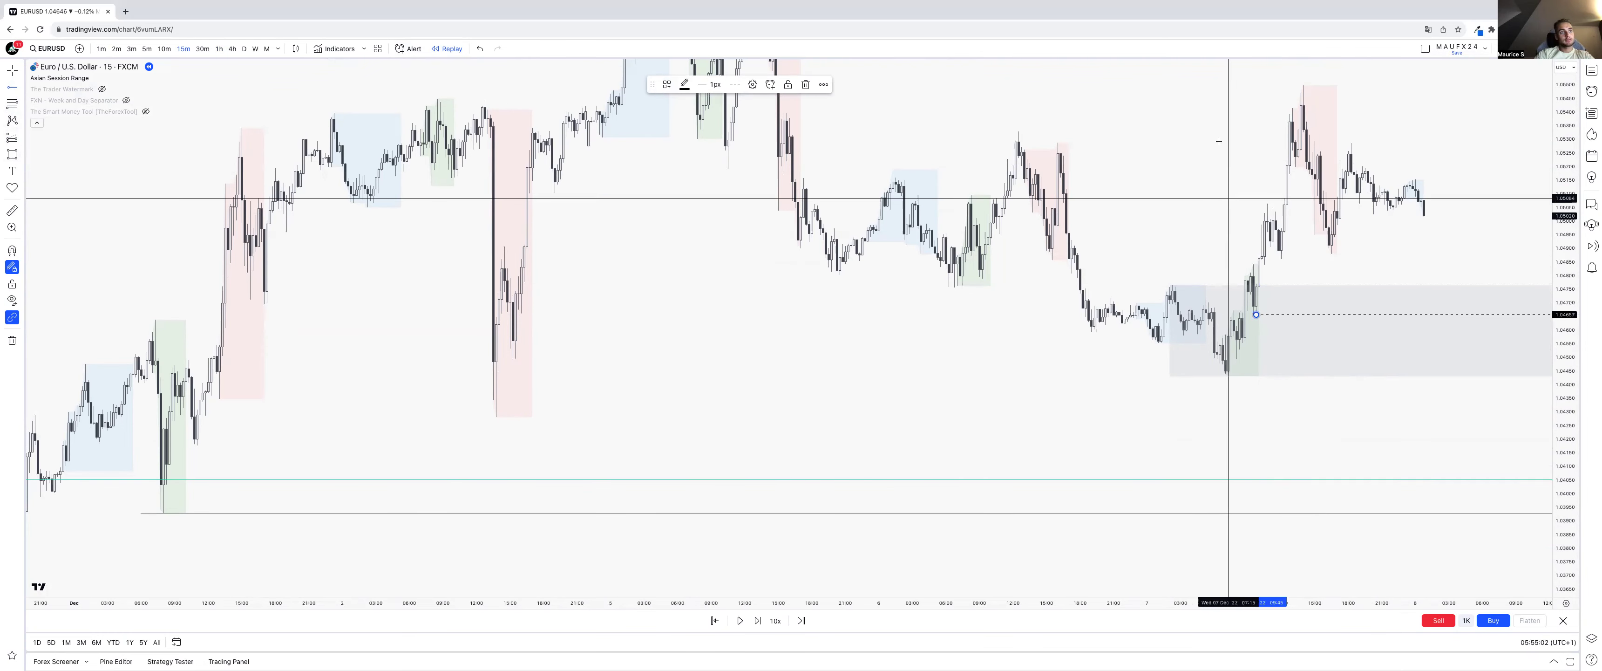
pyautogui.rightClick(1211, 187)
pyautogui.click(1175, 177)
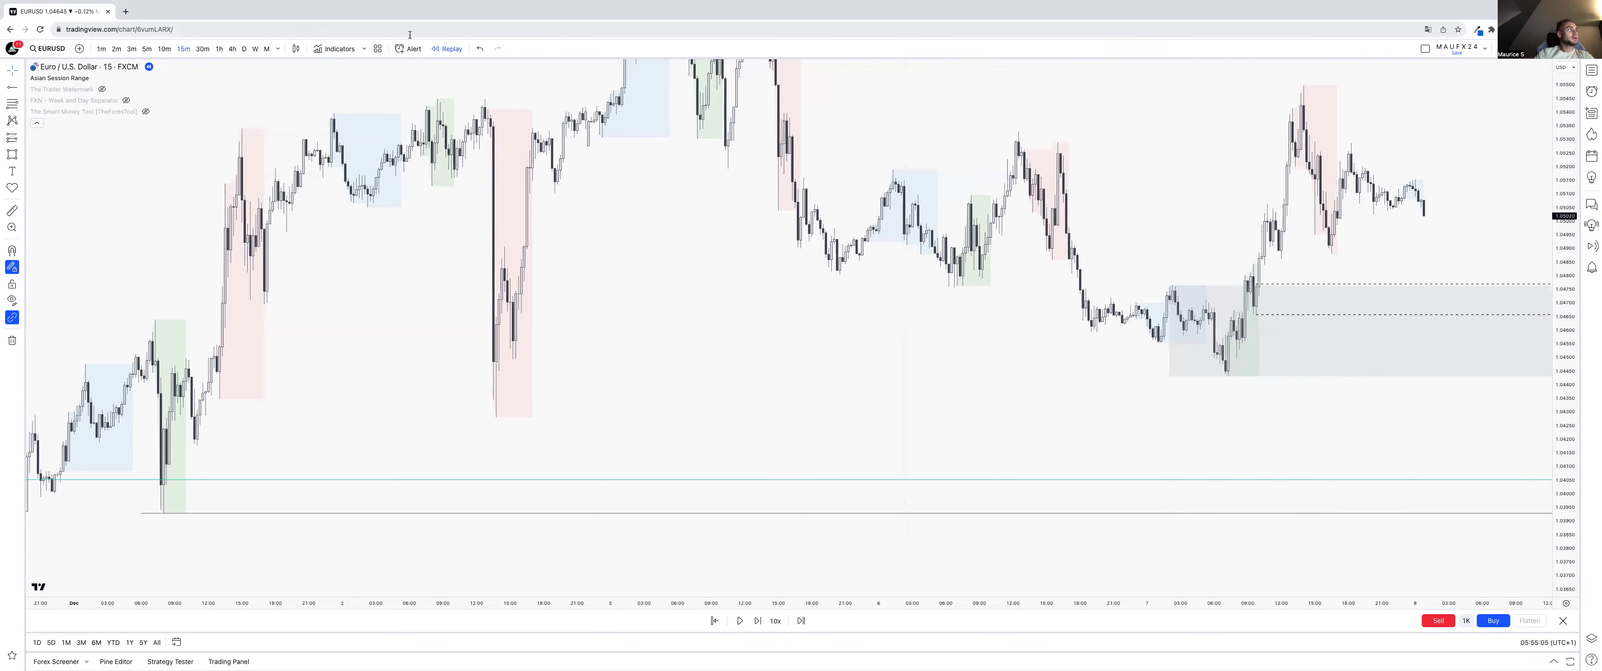
# - Exit bar replay and shorten the horizontal line just above the grey zone to end on 2 October 2023
pyautogui.click(882, 376)
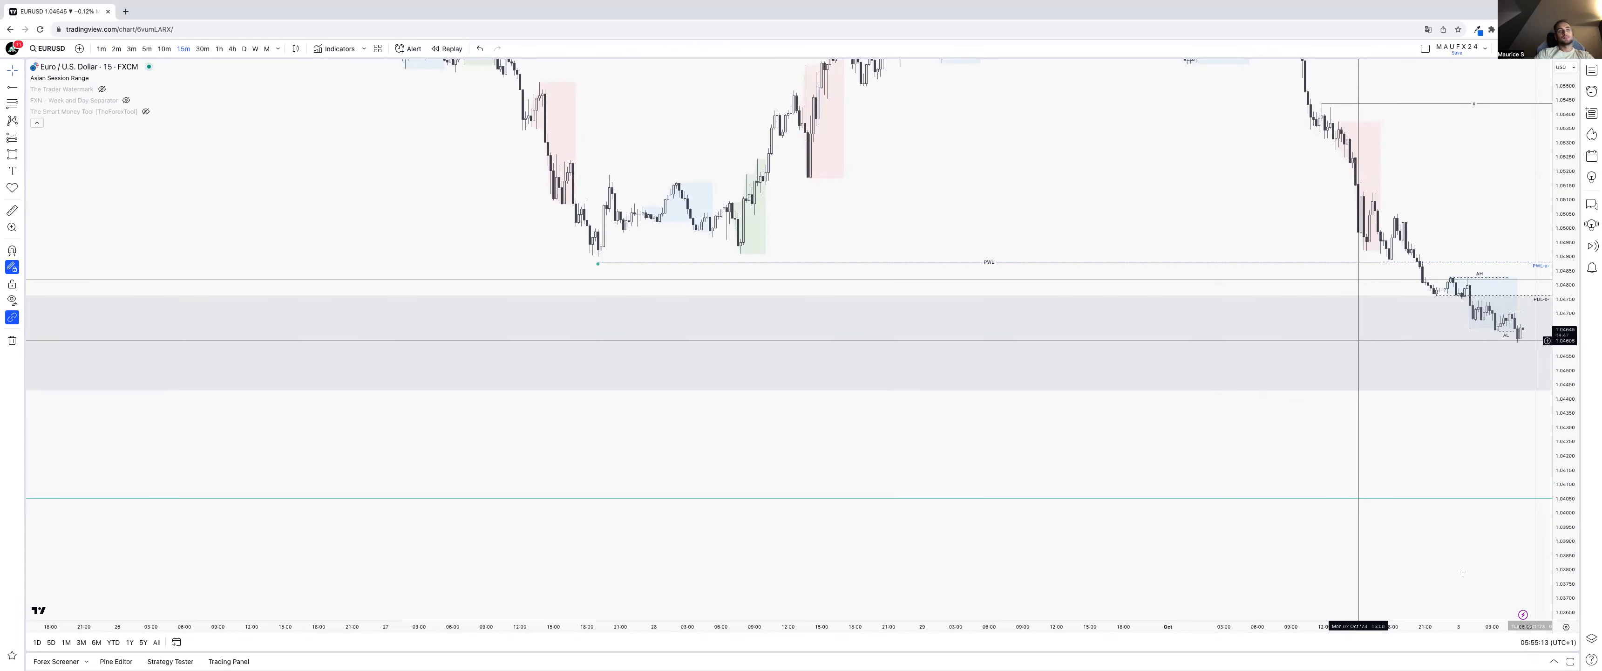
pyautogui.scroll(-5, 1496, 466)
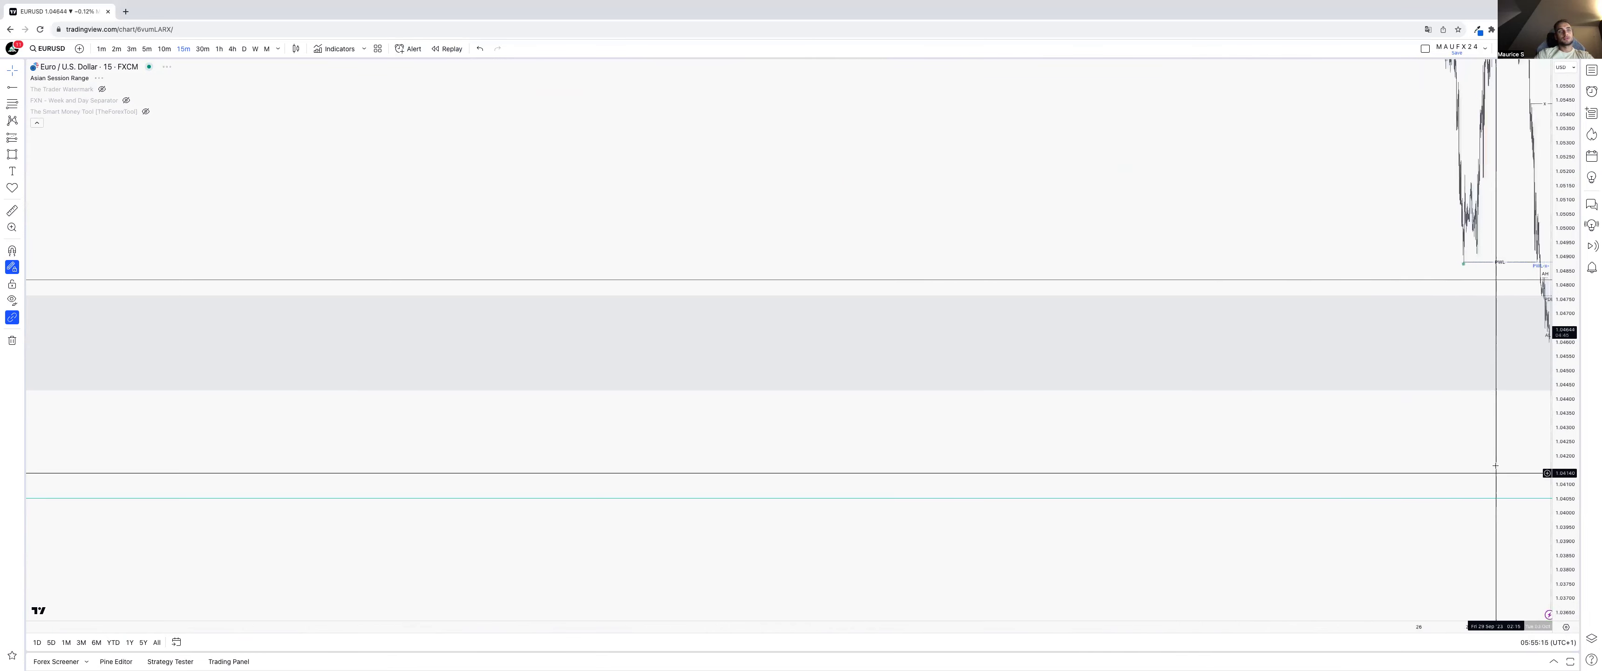
pyautogui.moveTo(1150, 450); pyautogui.dragTo(1145, 448)
pyautogui.moveTo(1368, 450); pyautogui.dragTo(803, 535)
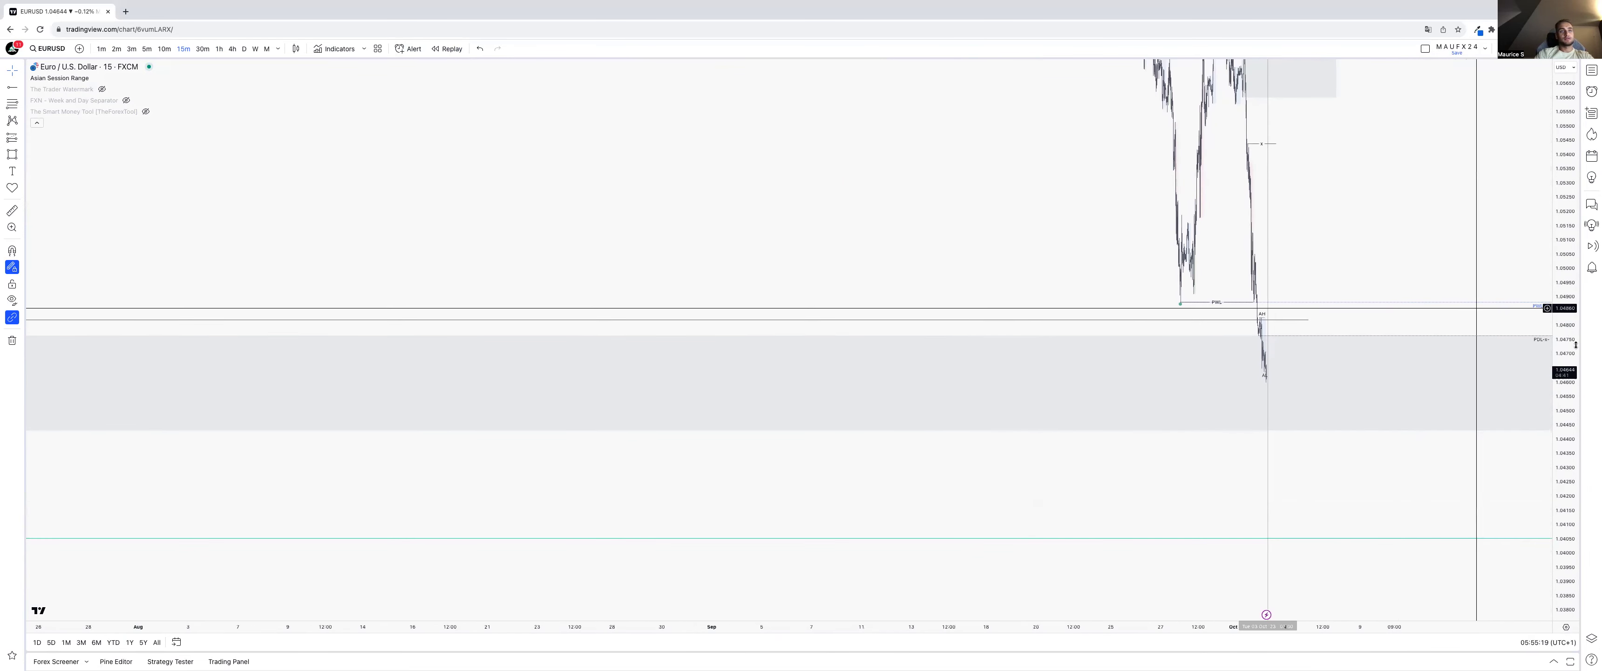
pyautogui.moveTo(1573, 418); pyautogui.dragTo(1573, 448)
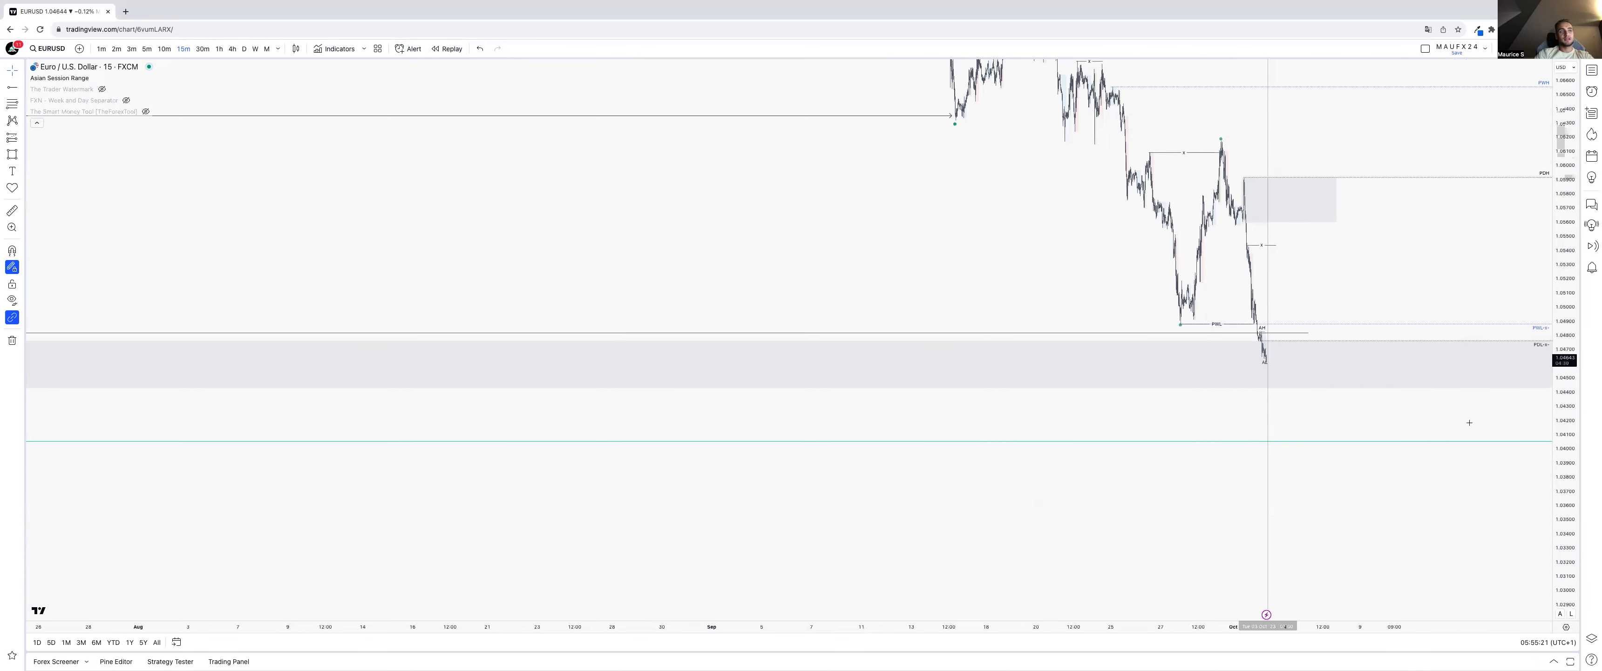
pyautogui.click(1308, 332)
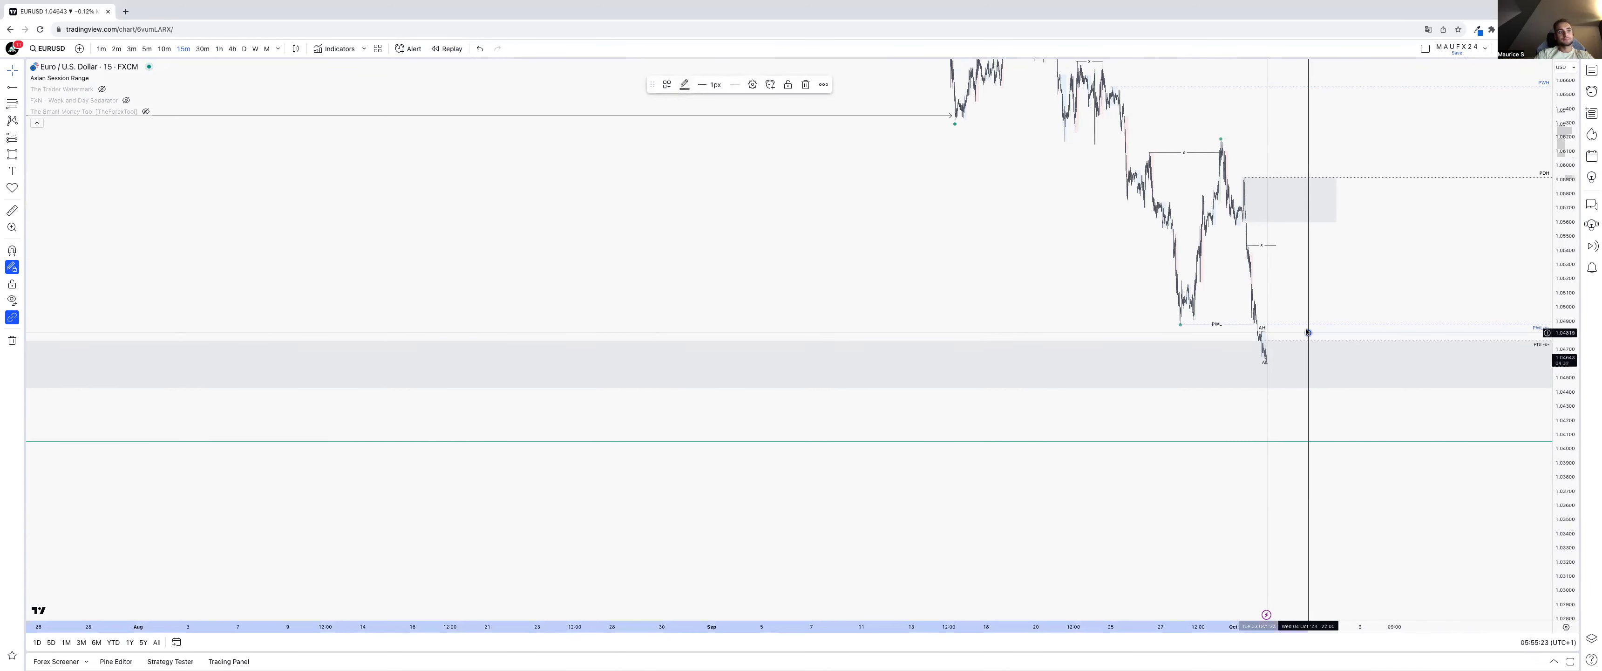
pyautogui.click(1255, 335)
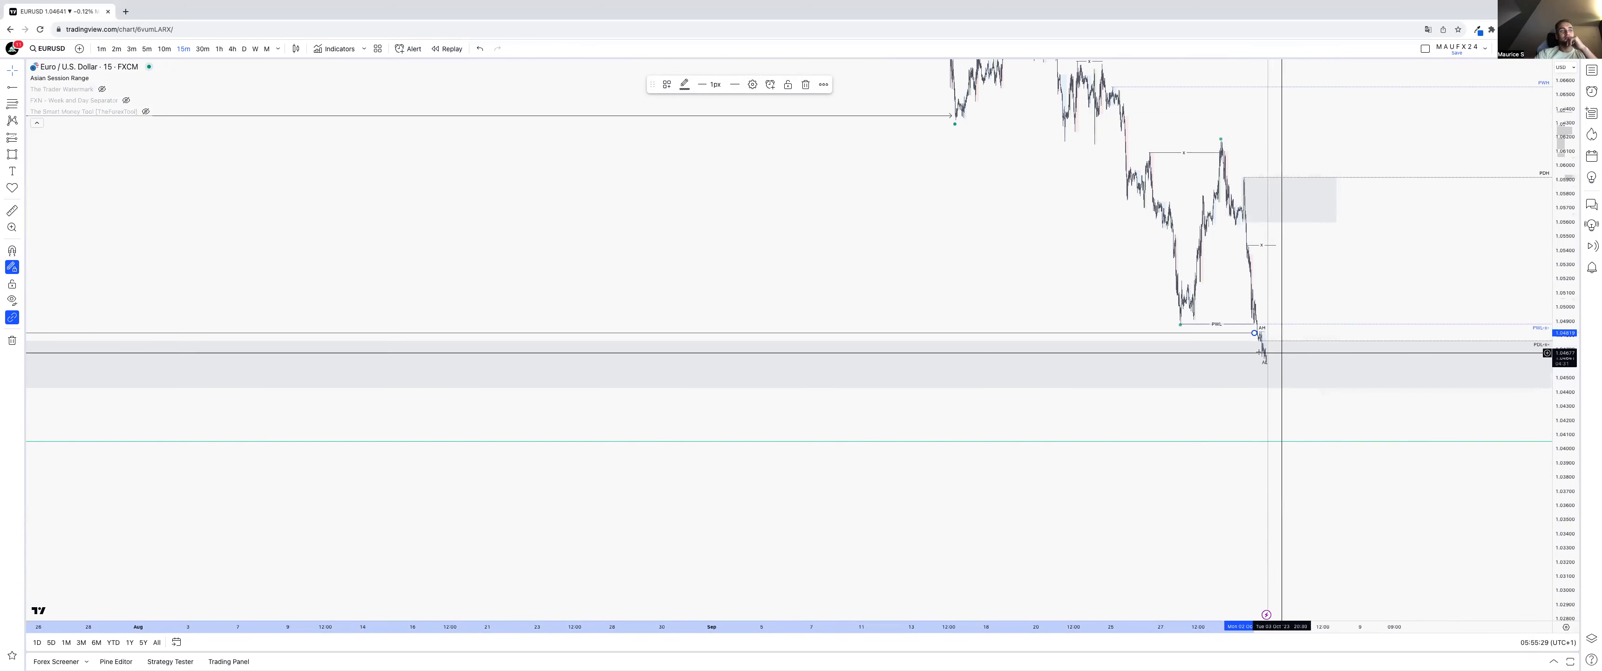
pyautogui.click(1298, 284)
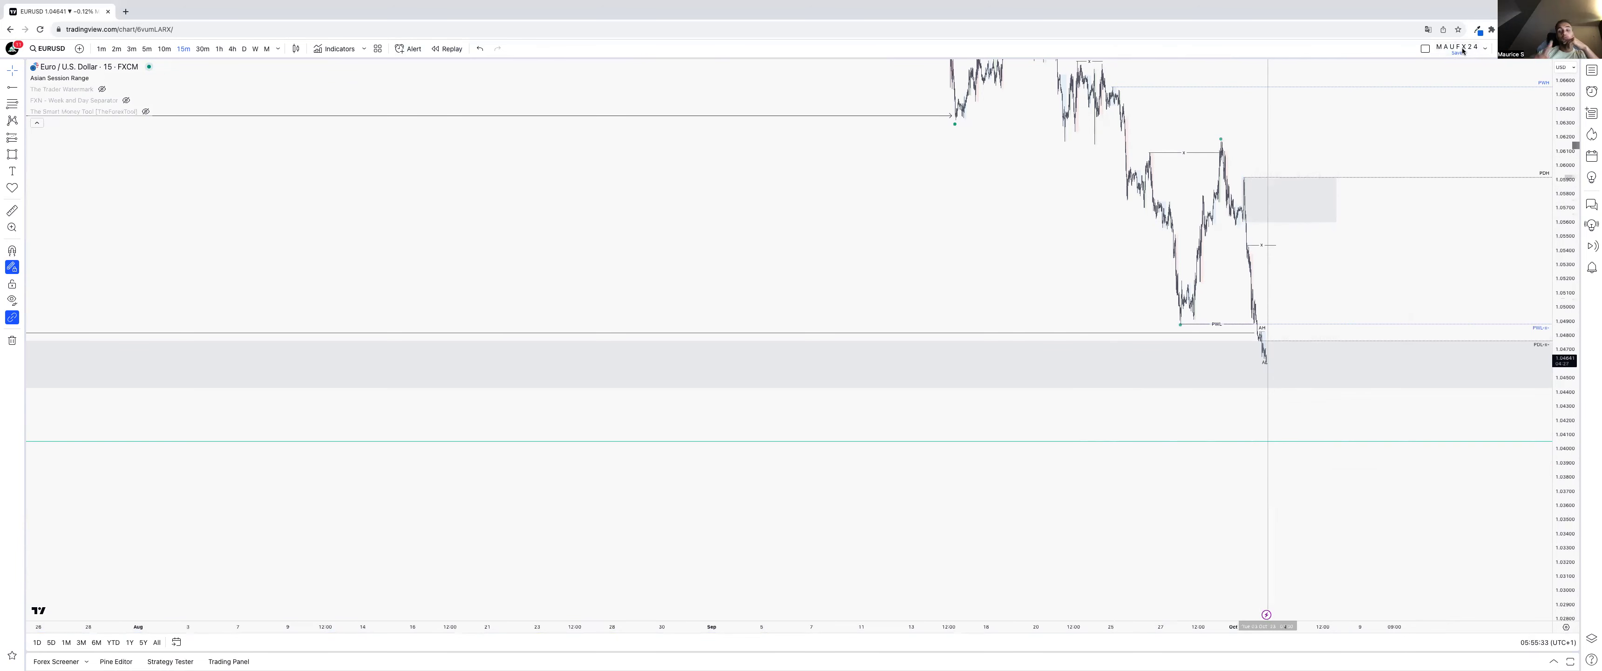
# - Open the U.S. Dollar Index (DXY) on the 1-hour chart and delete the long falling trend line beside the recent price
pyautogui.click(1591, 70)
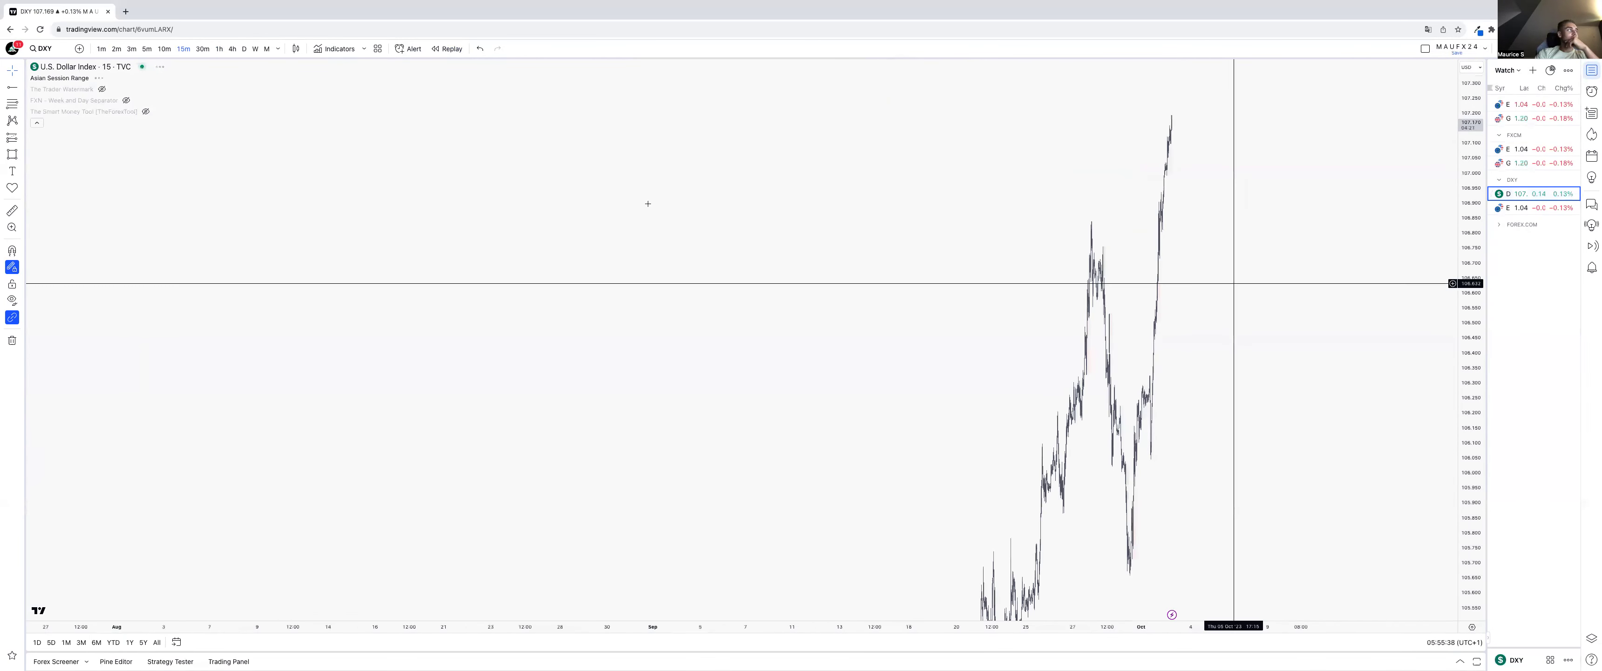
pyautogui.click(219, 49)
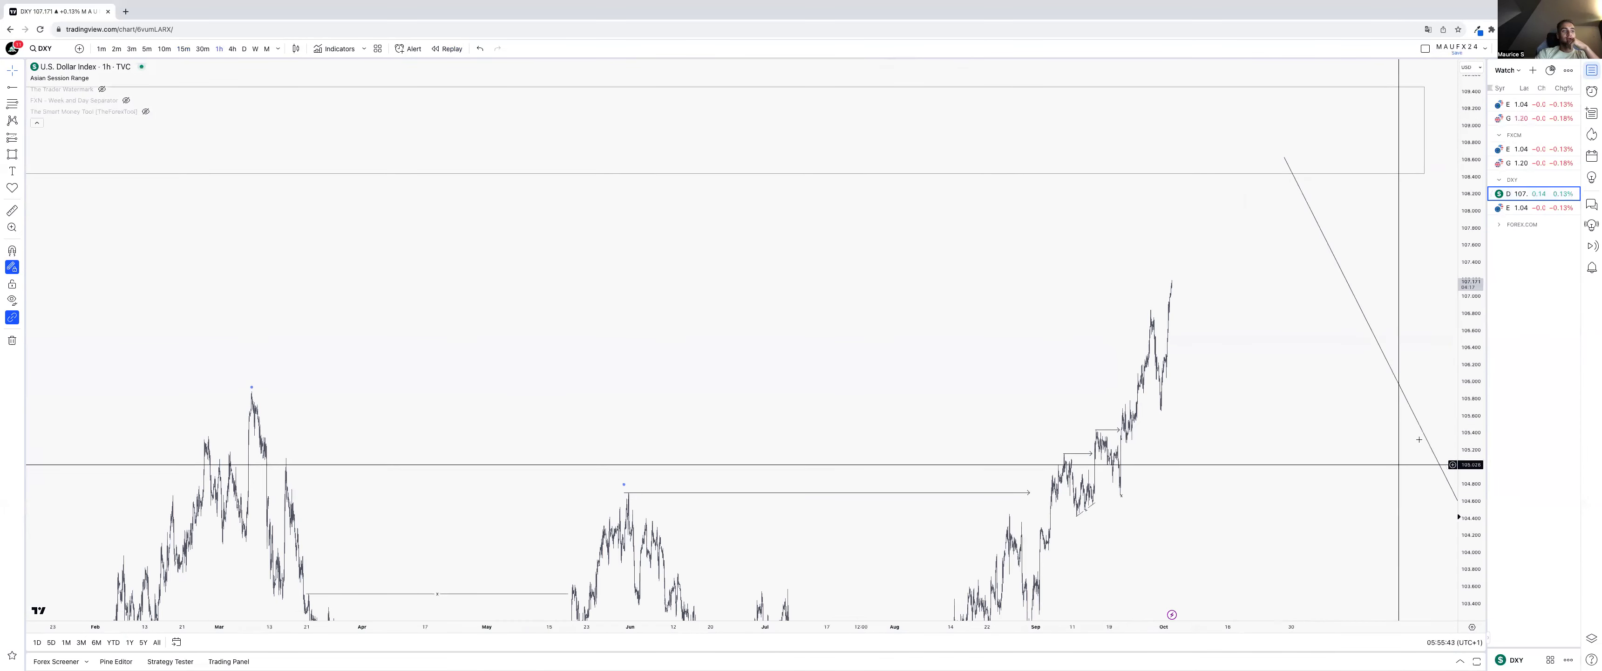
pyautogui.click(1421, 429)
pyautogui.press('Delete')
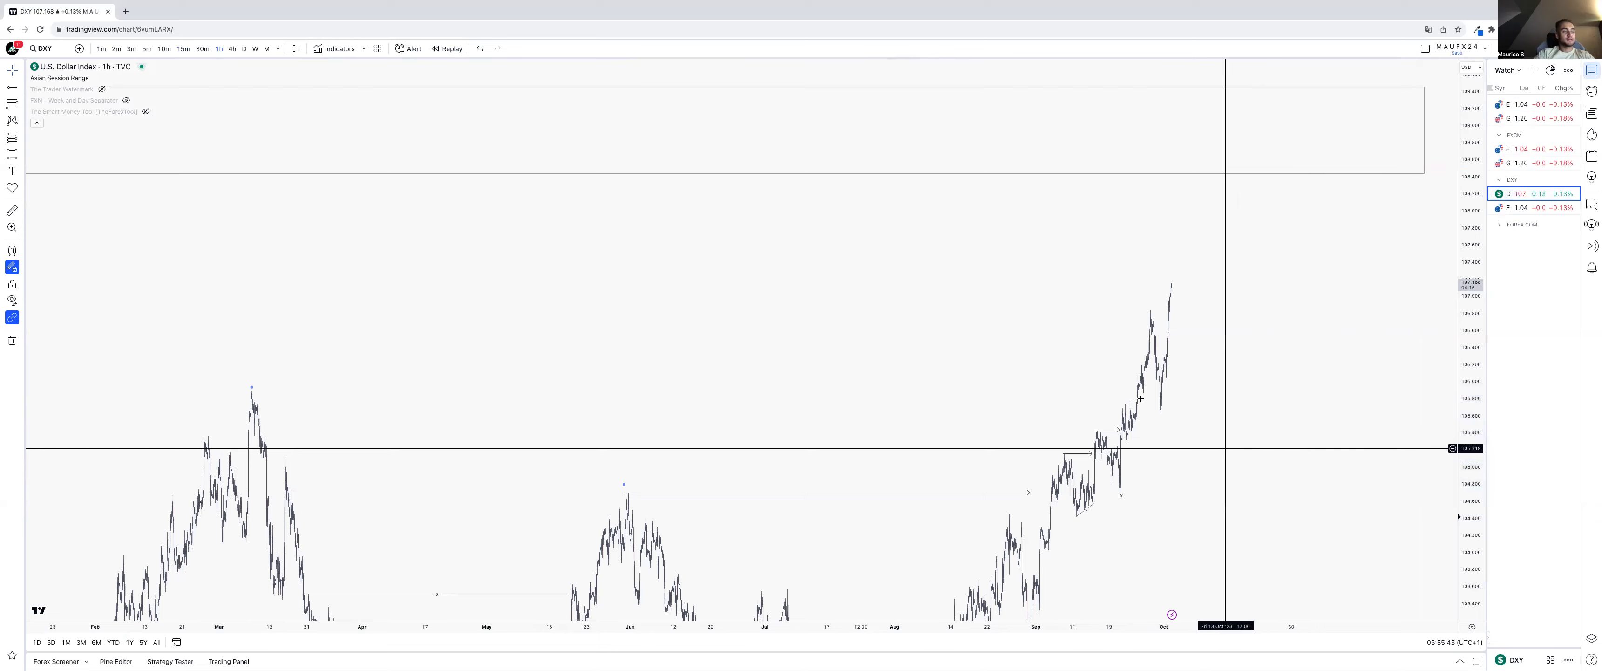
# - Delete the old short level lines and small grey zones along the DXY rally from late July to September
pyautogui.moveTo(1069, 369); pyautogui.dragTo(1142, 337)
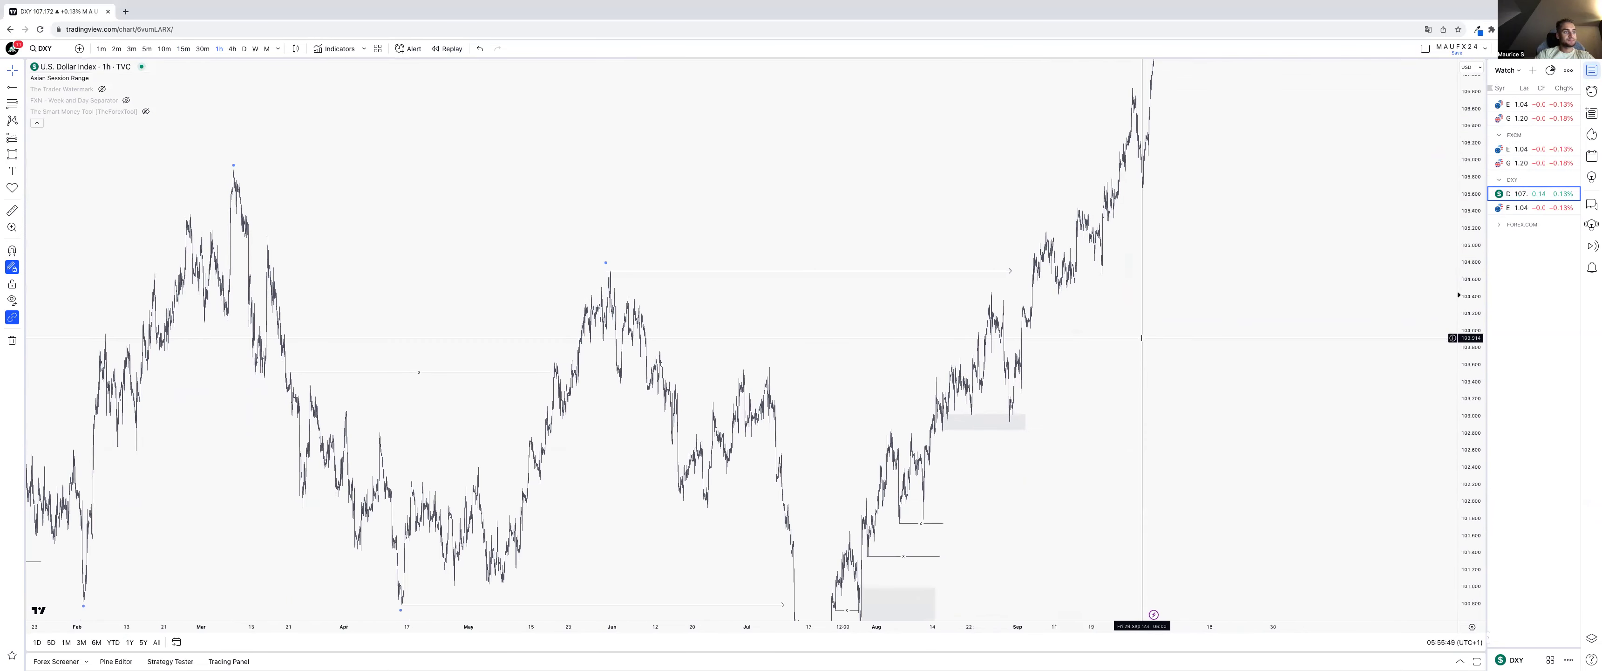
pyautogui.moveTo(873, 489); pyautogui.dragTo(981, 571)
pyautogui.press('Delete')
pyautogui.moveTo(955, 482); pyautogui.dragTo(959, 419)
pyautogui.moveTo(836, 473); pyautogui.dragTo(955, 593)
pyautogui.press('Delete')
pyautogui.moveTo(955, 295); pyautogui.dragTo(1130, 427)
pyautogui.press('Delete')
# - On the daily DXY chart, draw a grey rectangle over the late August pullback, from 25 August 2023 to early January 2024
pyautogui.click(243, 49)
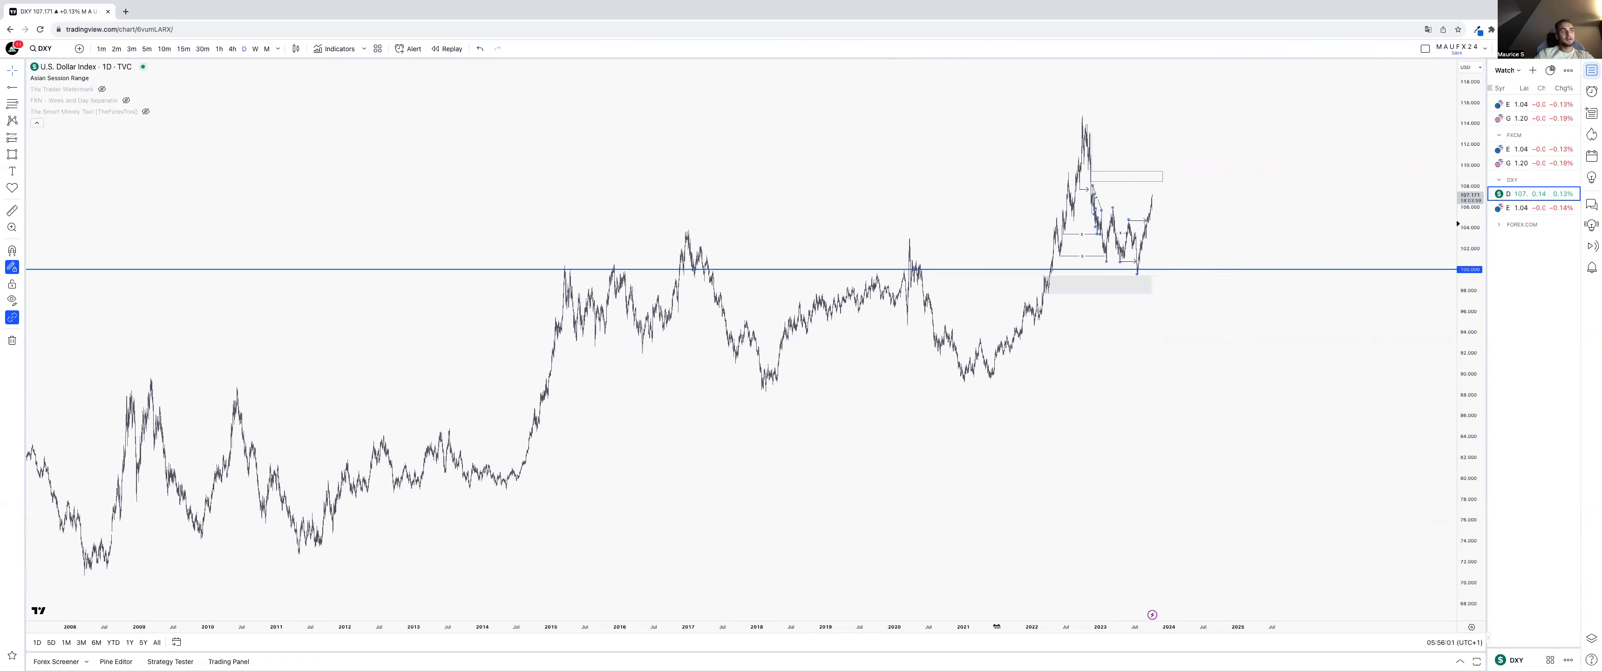
pyautogui.moveTo(996, 626); pyautogui.dragTo(950, 629)
pyautogui.doubleClick(933, 630)
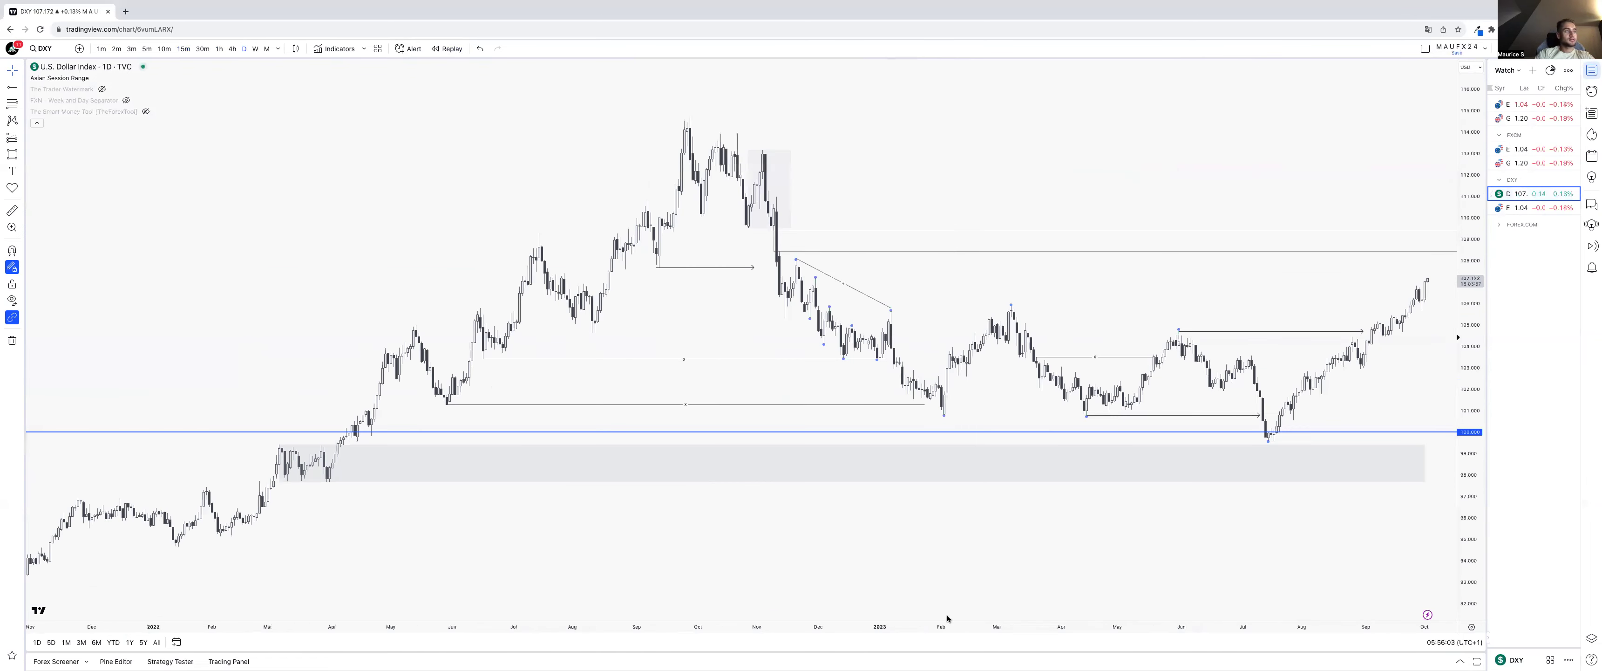
pyautogui.moveTo(1254, 571); pyautogui.dragTo(968, 570)
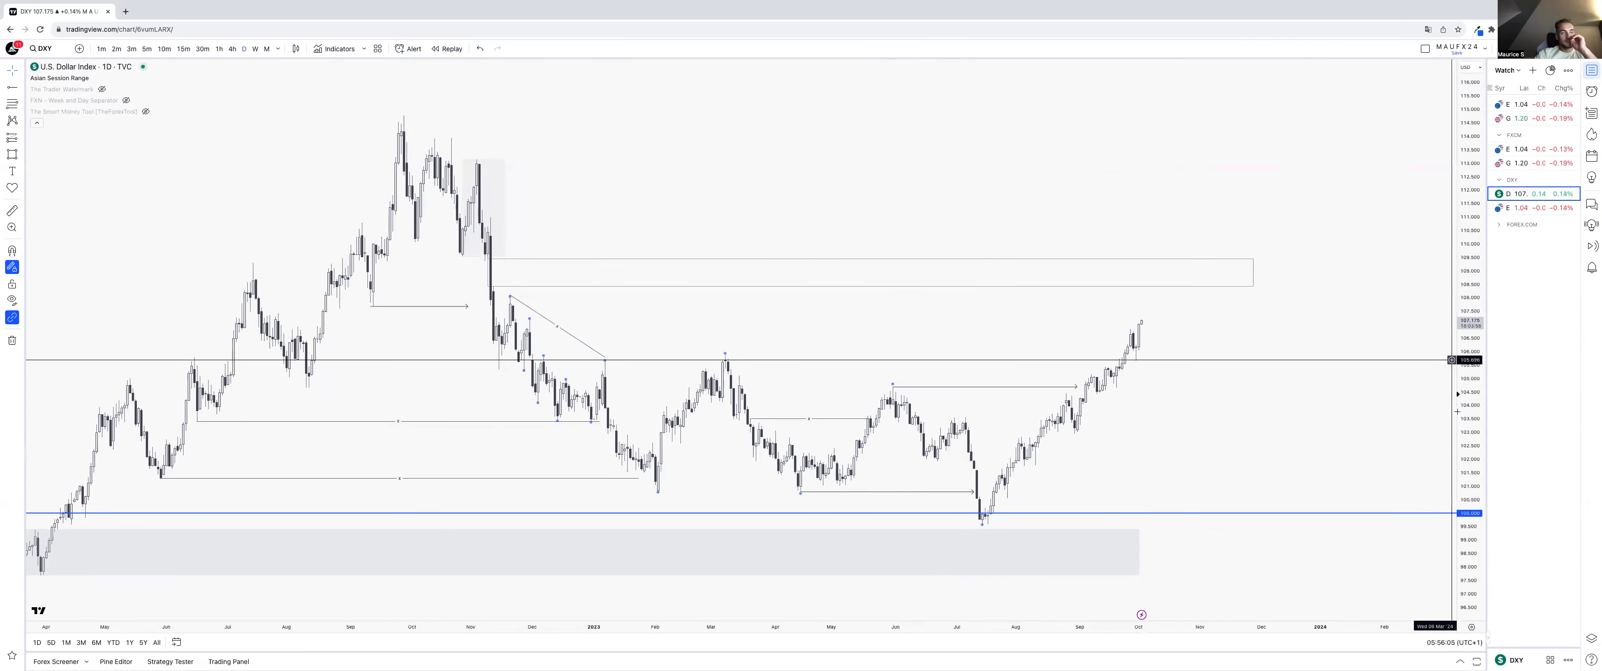
pyautogui.moveTo(1476, 459); pyautogui.dragTo(1442, 263)
pyautogui.moveTo(1275, 334); pyautogui.dragTo(1272, 144)
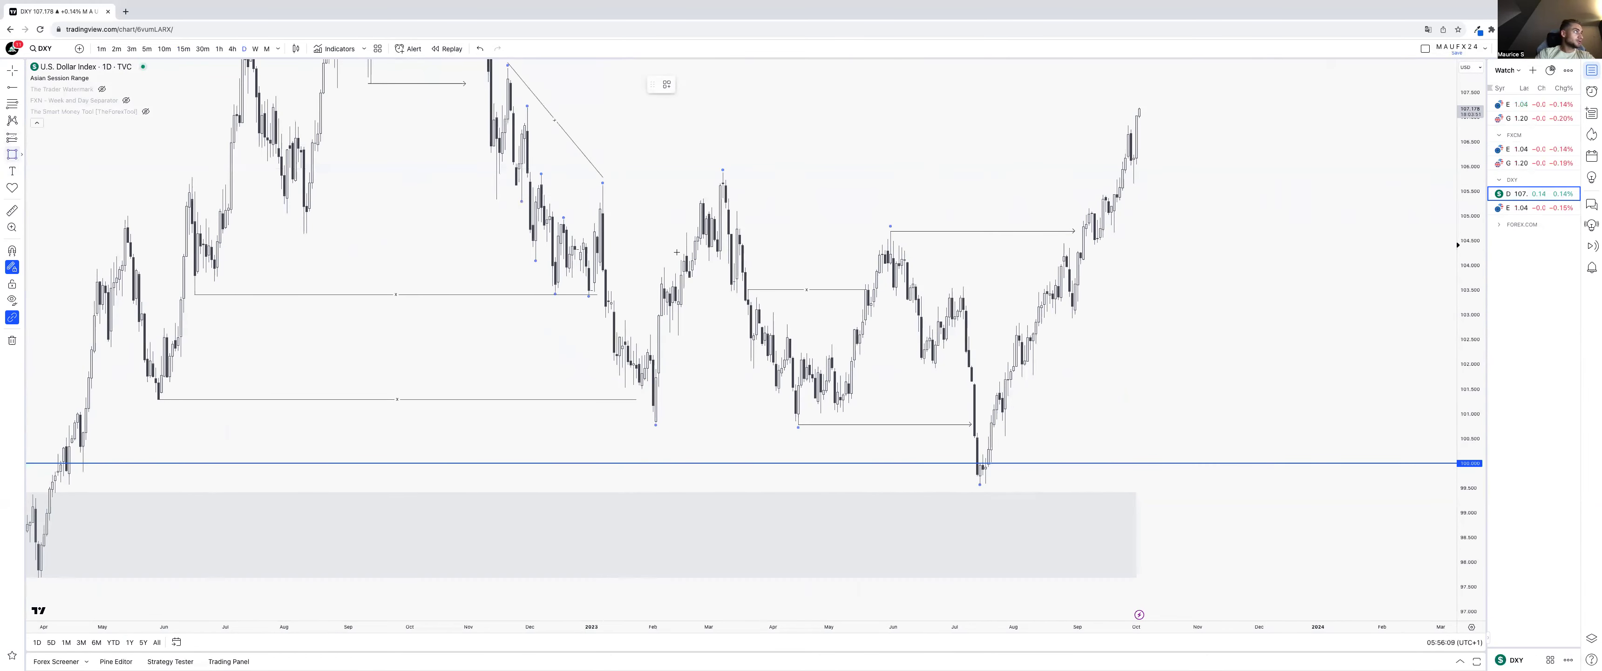
pyautogui.press('super')
pyautogui.moveTo(1064, 236)
pyautogui.mouseDown()
pyautogui.moveTo(1073, 317)
pyautogui.moveTo(1321, 282)
pyautogui.mouseUp()
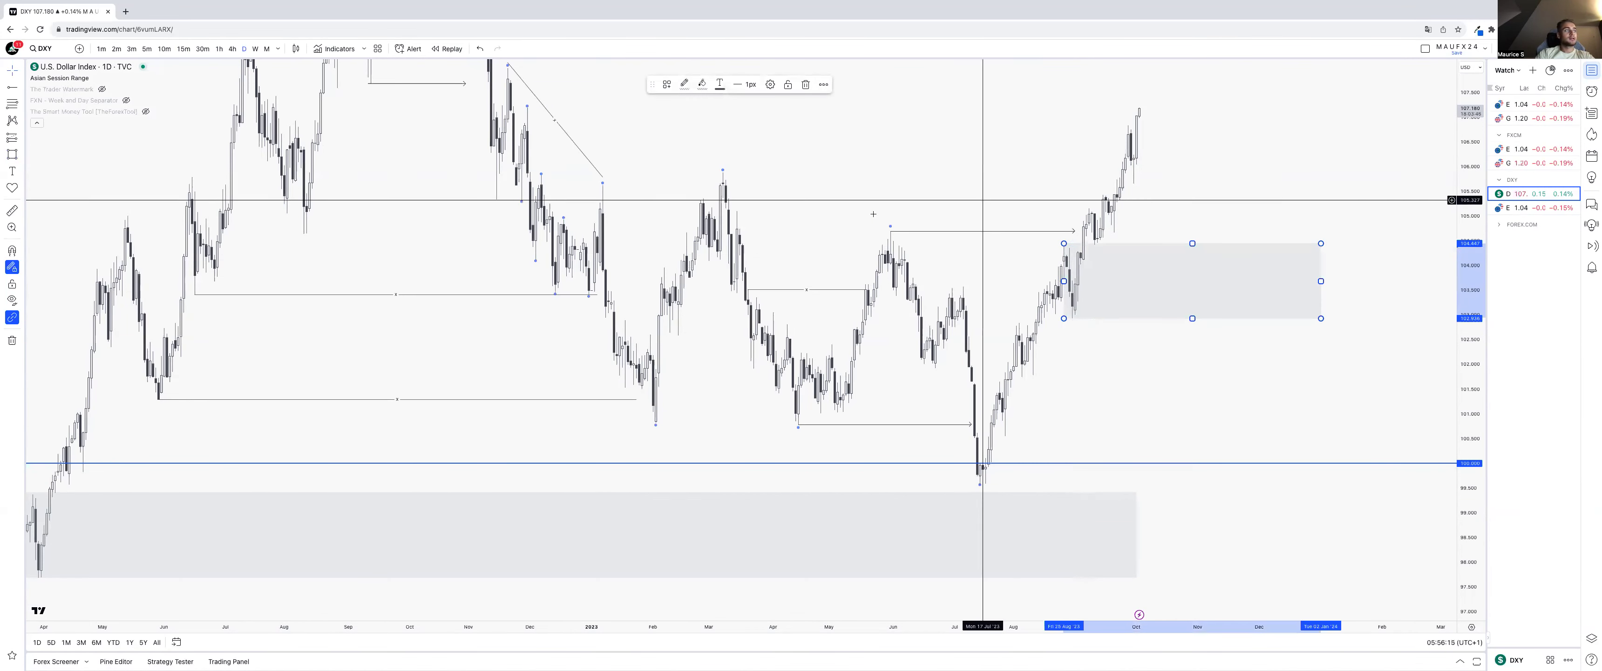
pyautogui.click(12, 105)
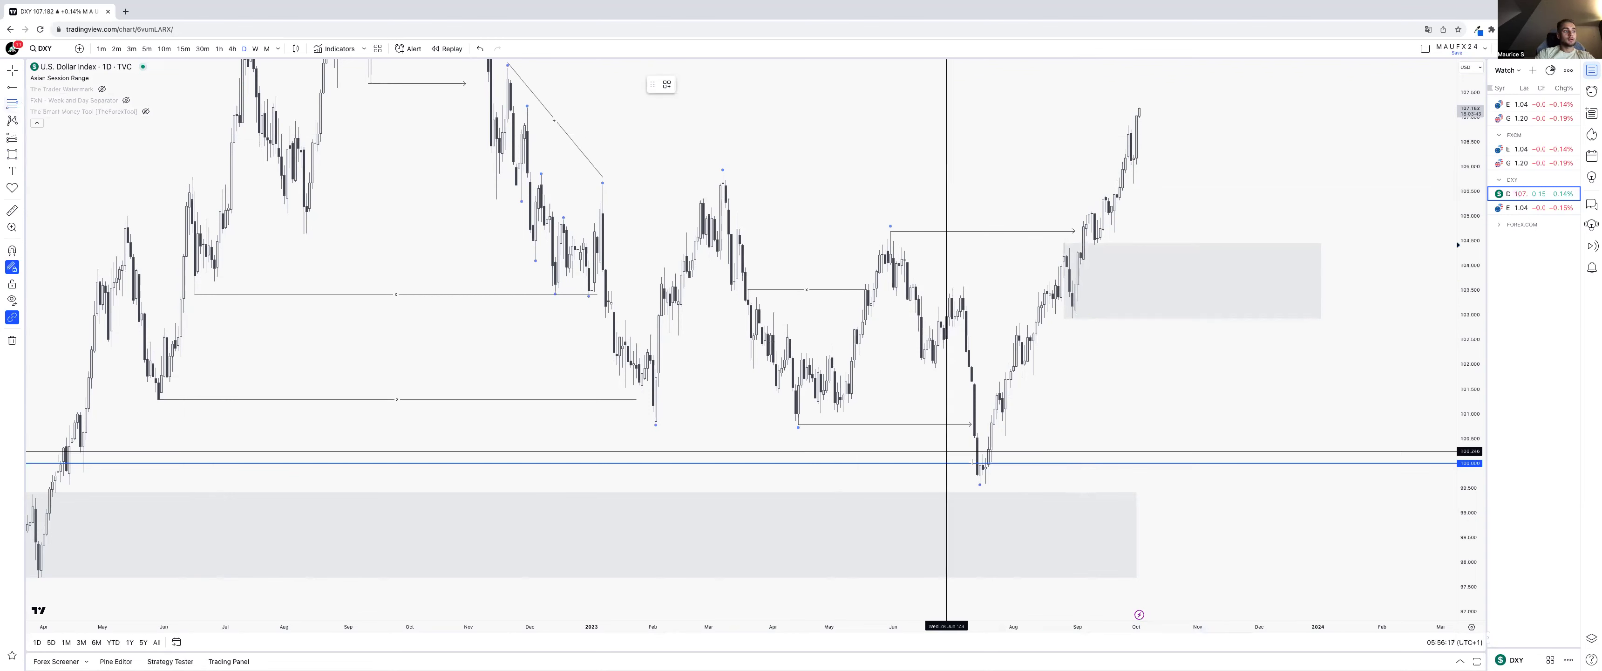
pyautogui.click(979, 484)
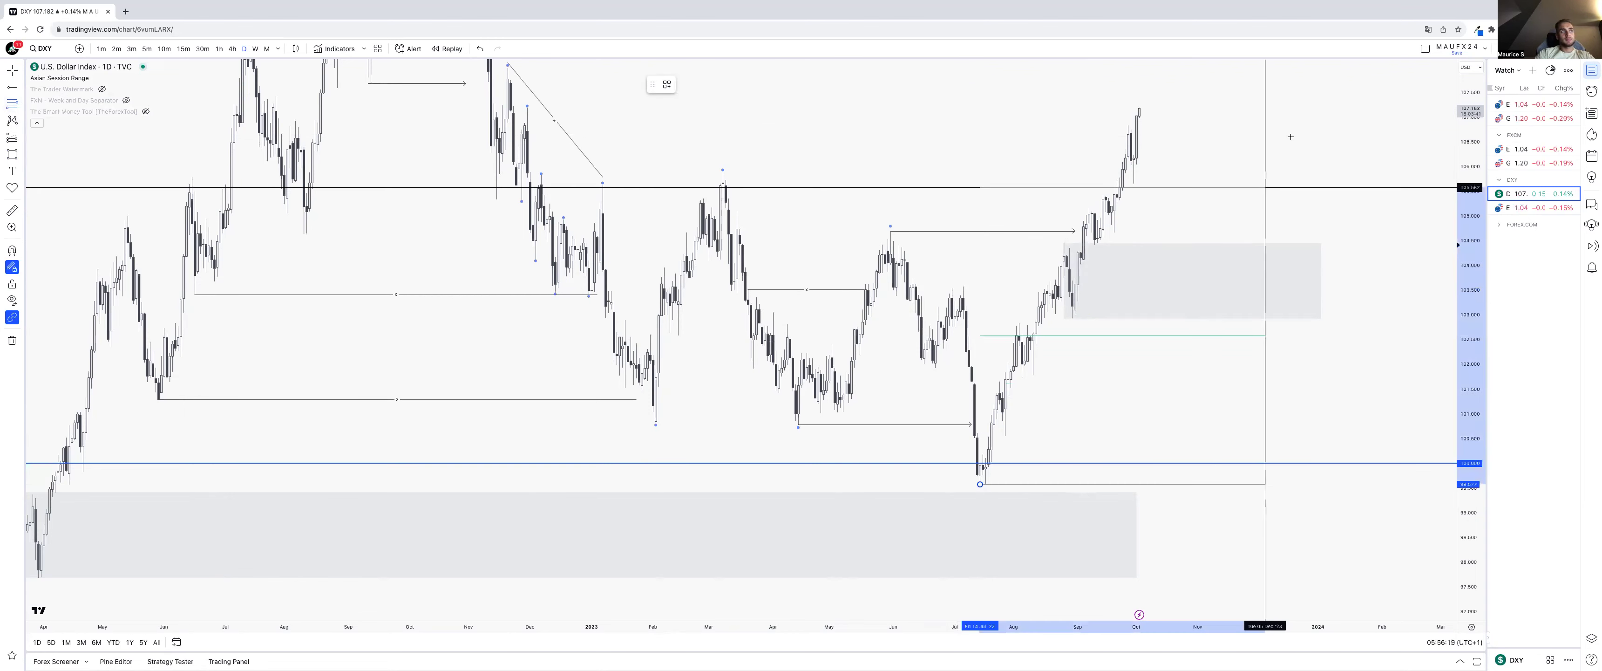
pyautogui.click(1335, 108)
pyautogui.press('Escape')
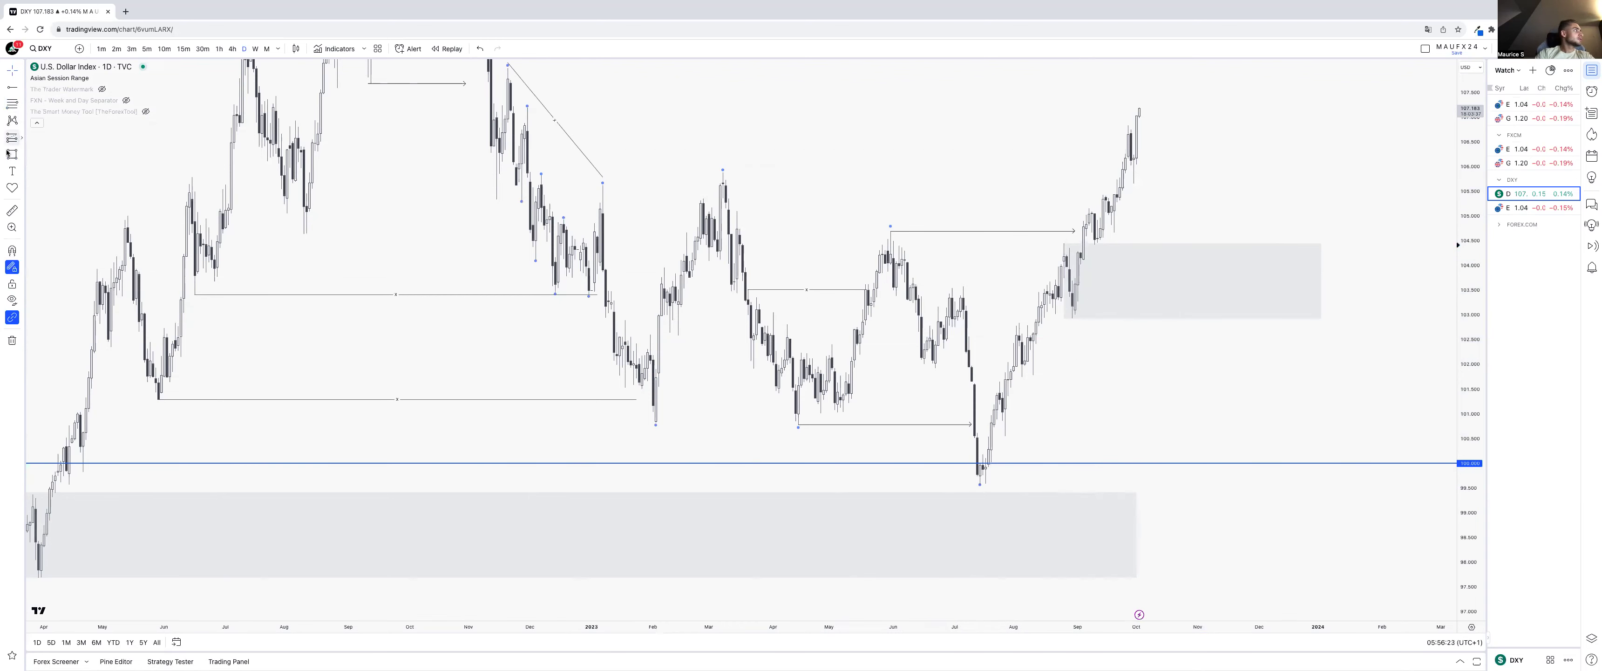
# - Draw a second grey rectangle below the first, over the early August pullback, running from early August to early December 2023
pyautogui.click(11, 250)
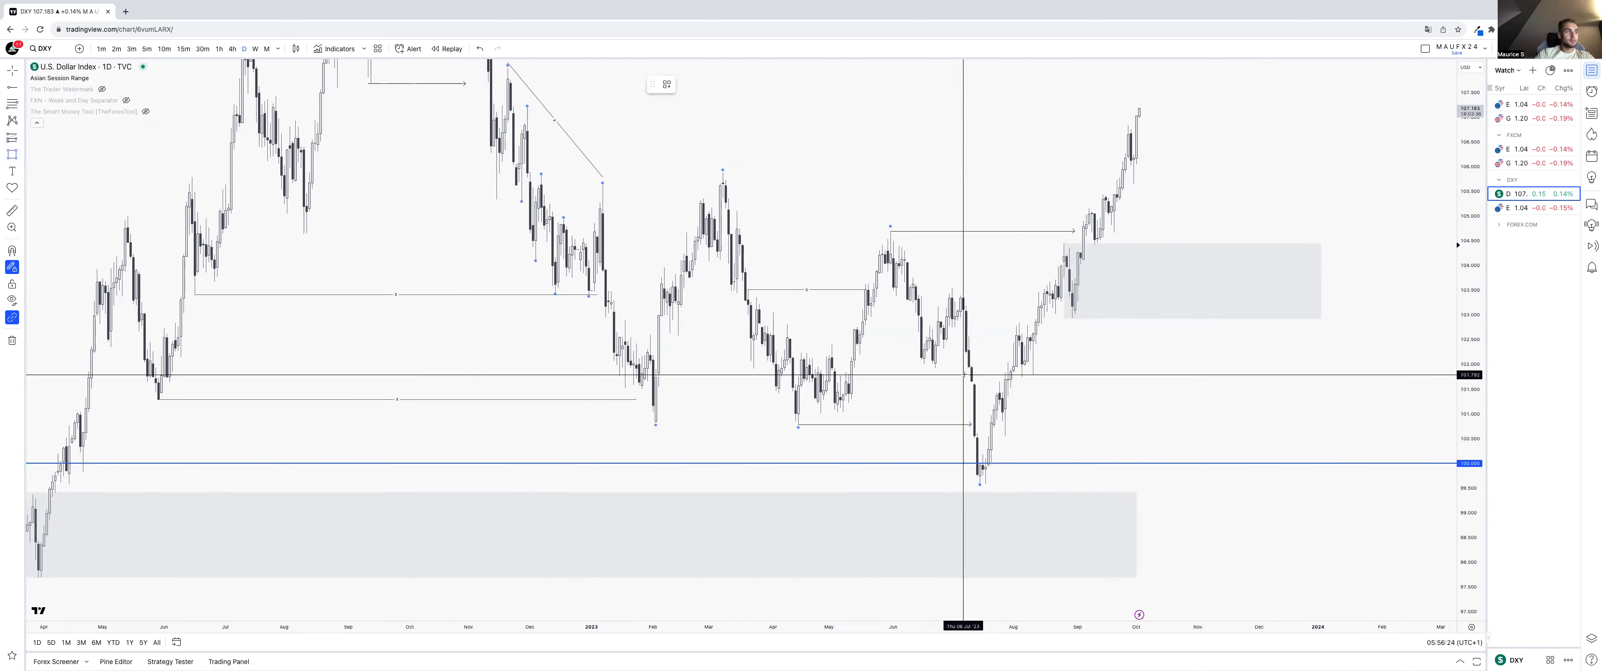
pyautogui.click(1033, 332)
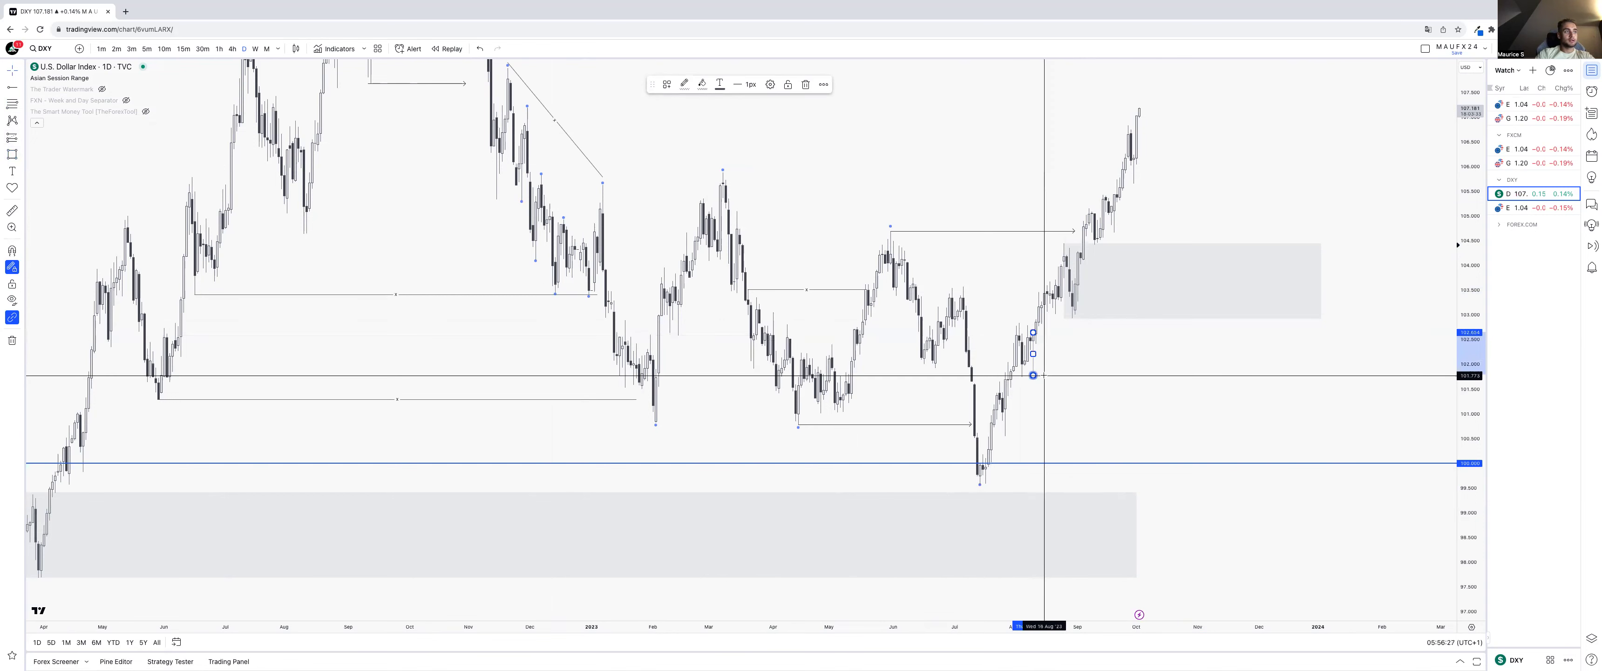
pyautogui.click(1223, 374)
pyautogui.click(1199, 447)
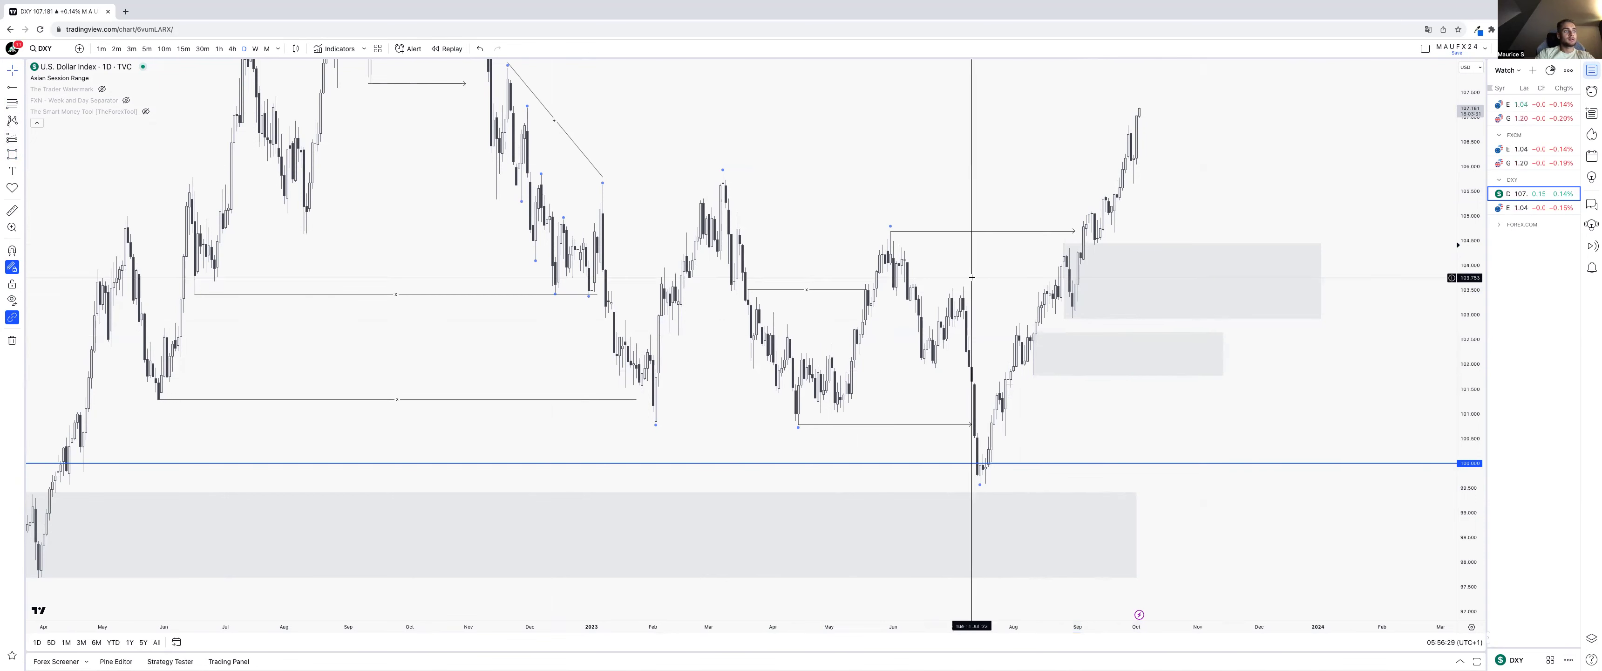
pyautogui.click(1033, 376)
pyautogui.moveTo(1033, 375); pyautogui.dragTo(1022, 376)
pyautogui.moveTo(1021, 334); pyautogui.dragTo(1019, 322)
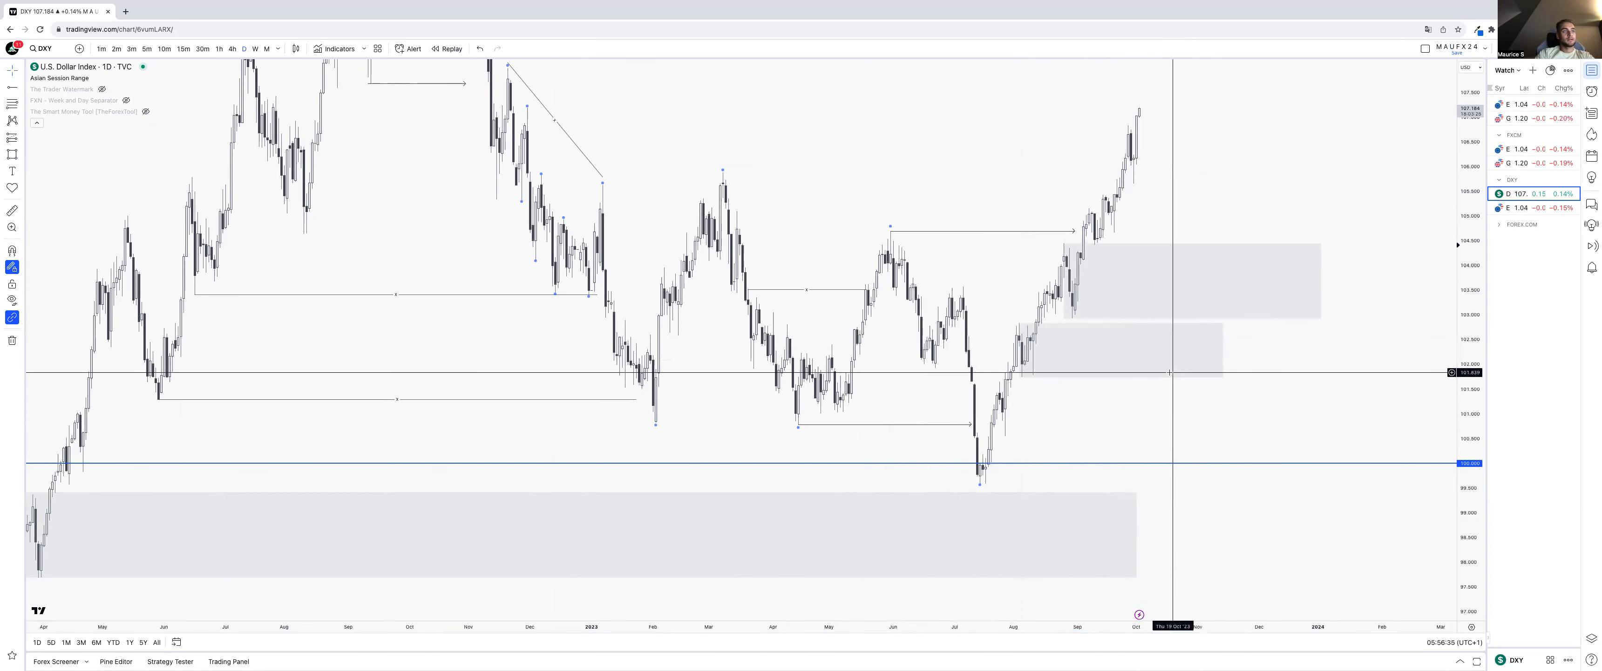
pyautogui.moveTo(1223, 349); pyautogui.dragTo(1265, 349)
# - Try to flatten the falling line from the November 2022 high into a horizontal level reaching July 2023, and undo the change
pyautogui.moveTo(1184, 626); pyautogui.dragTo(1299, 626)
pyautogui.moveTo(1472, 407); pyautogui.dragTo(1471, 499)
pyautogui.moveTo(1404, 268); pyautogui.dragTo(1191, 288)
pyautogui.moveTo(1094, 287); pyautogui.dragTo(1019, 321)
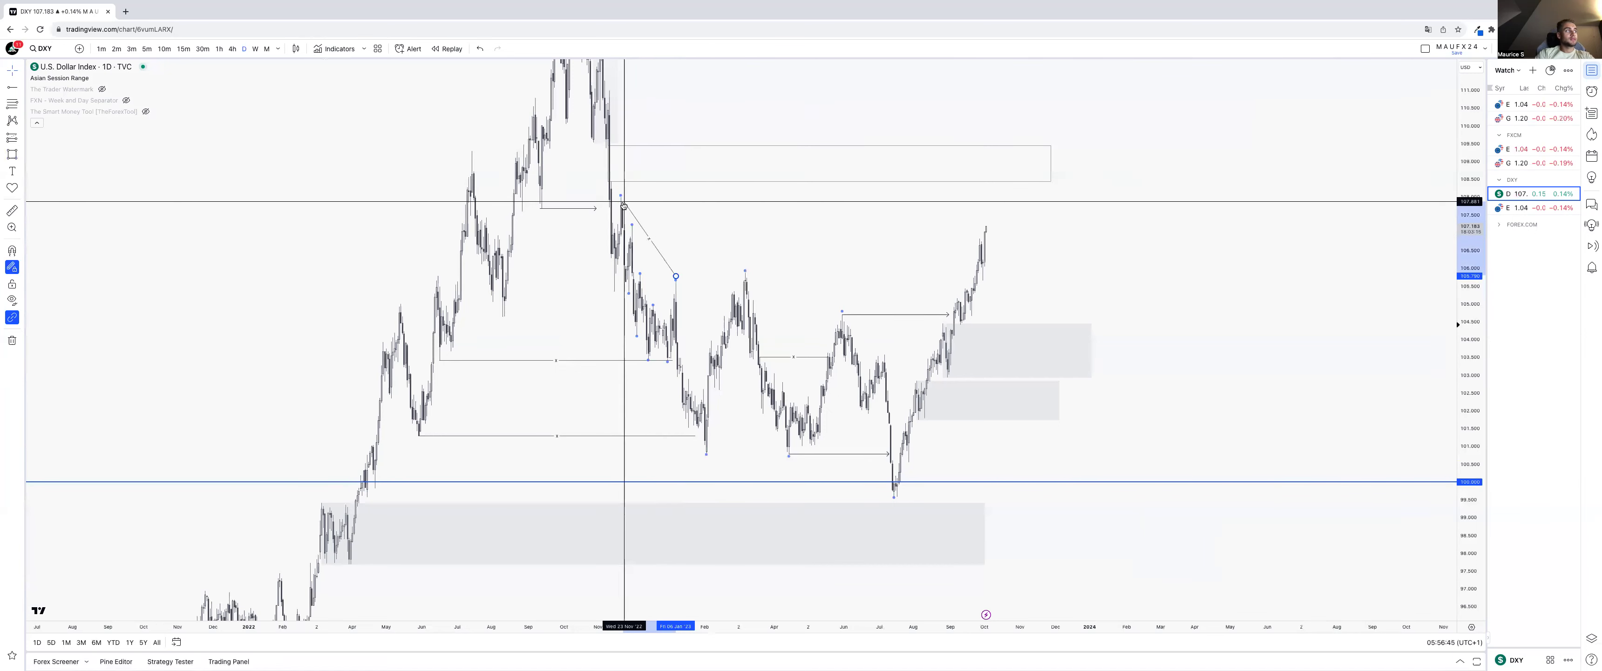
pyautogui.moveTo(620, 195); pyautogui.dragTo(621, 200)
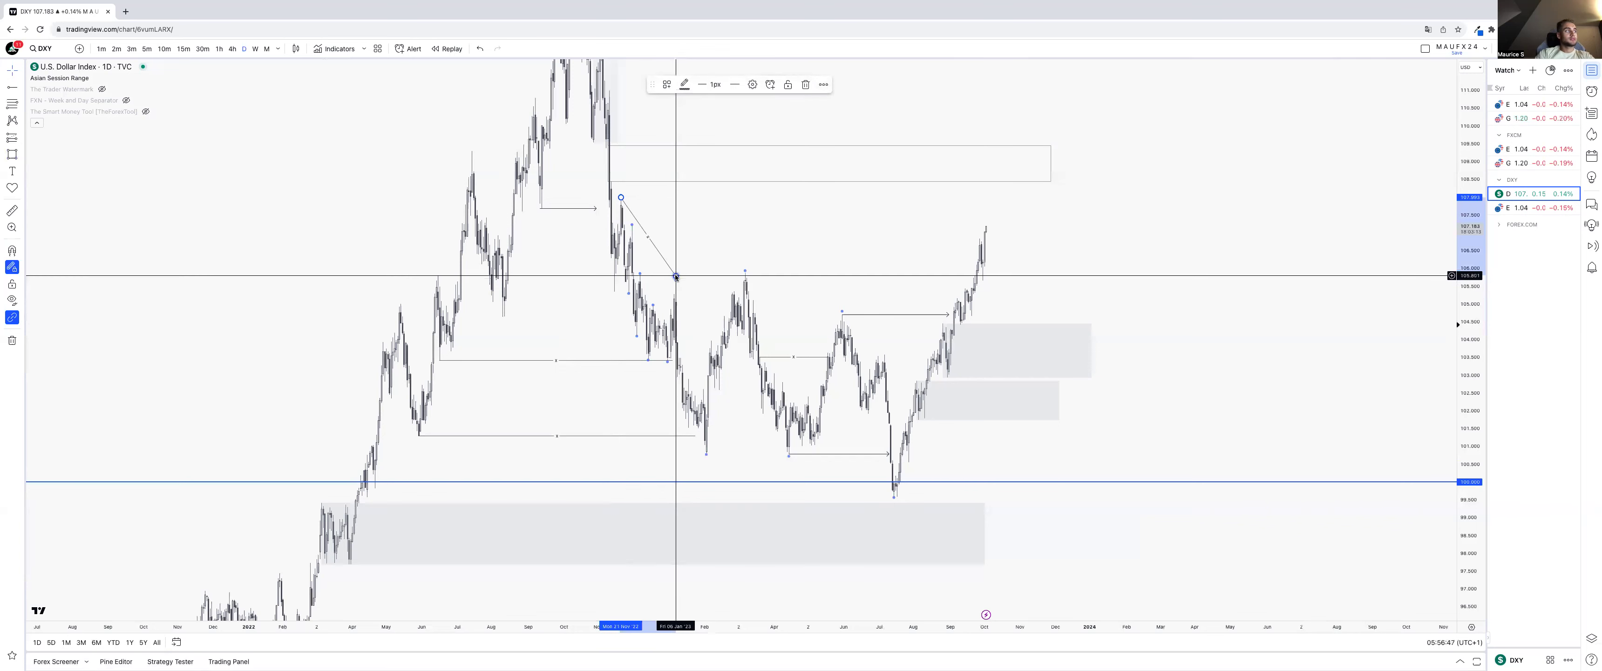
pyautogui.moveTo(793, 276); pyautogui.dragTo(900, 258)
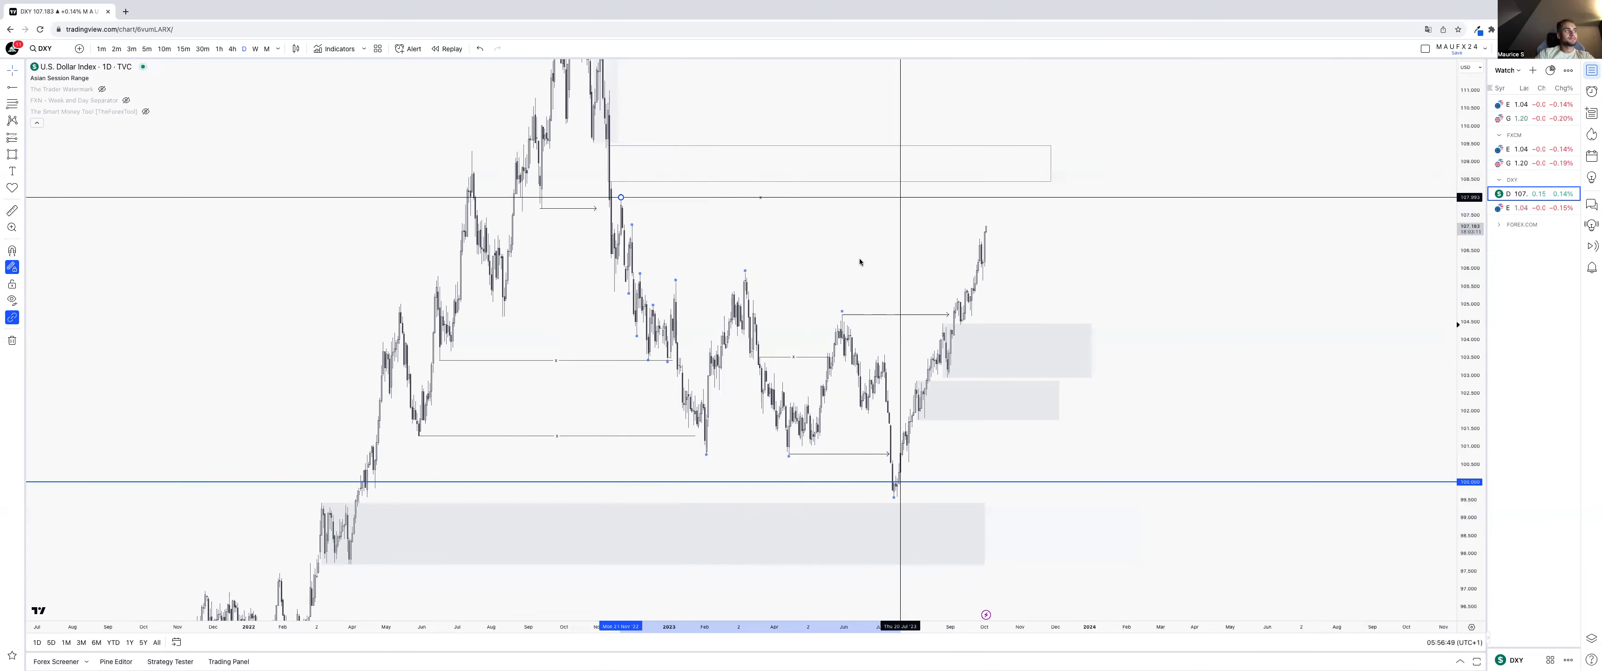
pyautogui.moveTo(799, 302); pyautogui.dragTo(785, 323)
pyautogui.hotkey('ctrl', 'z')
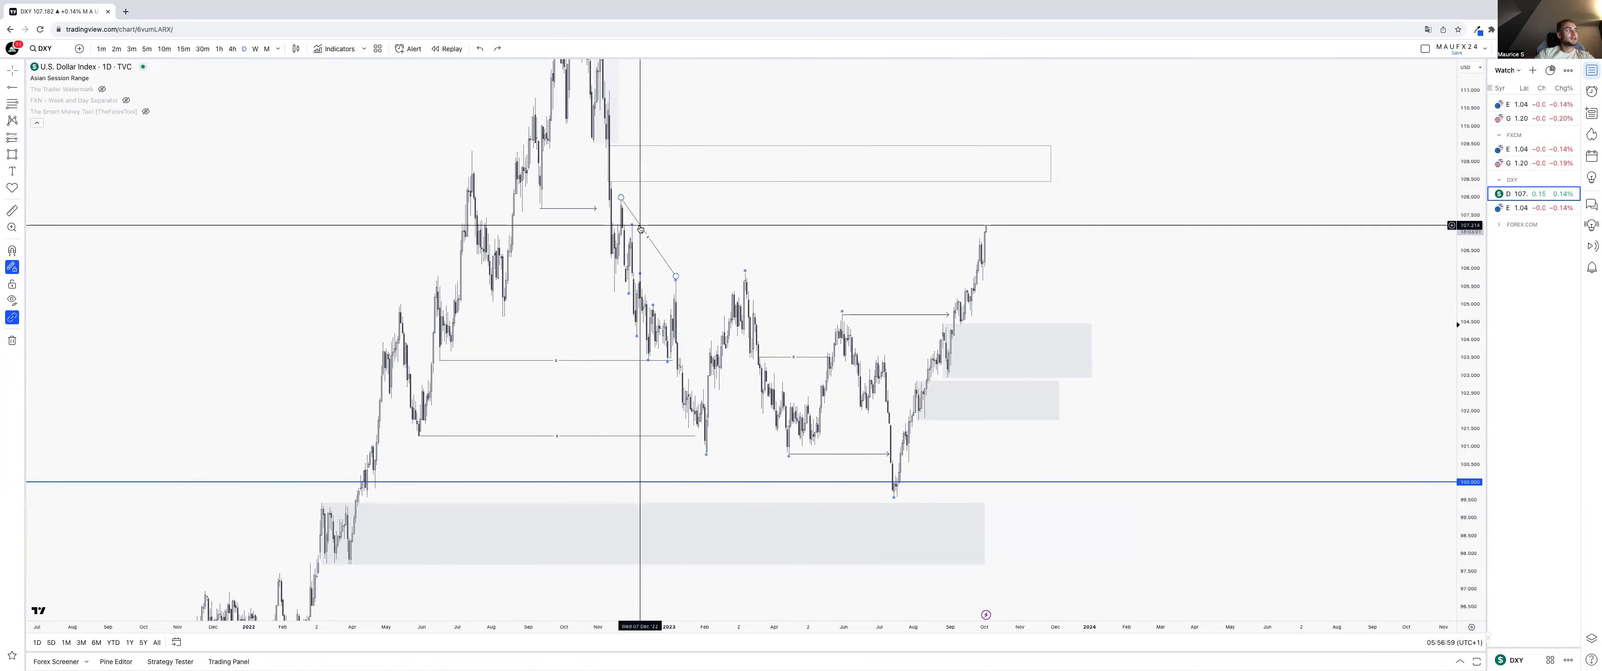
# - Bring up the September rally on the 1-hour chart and try a retracement starting at the 20 September low
pyautogui.click(232, 73)
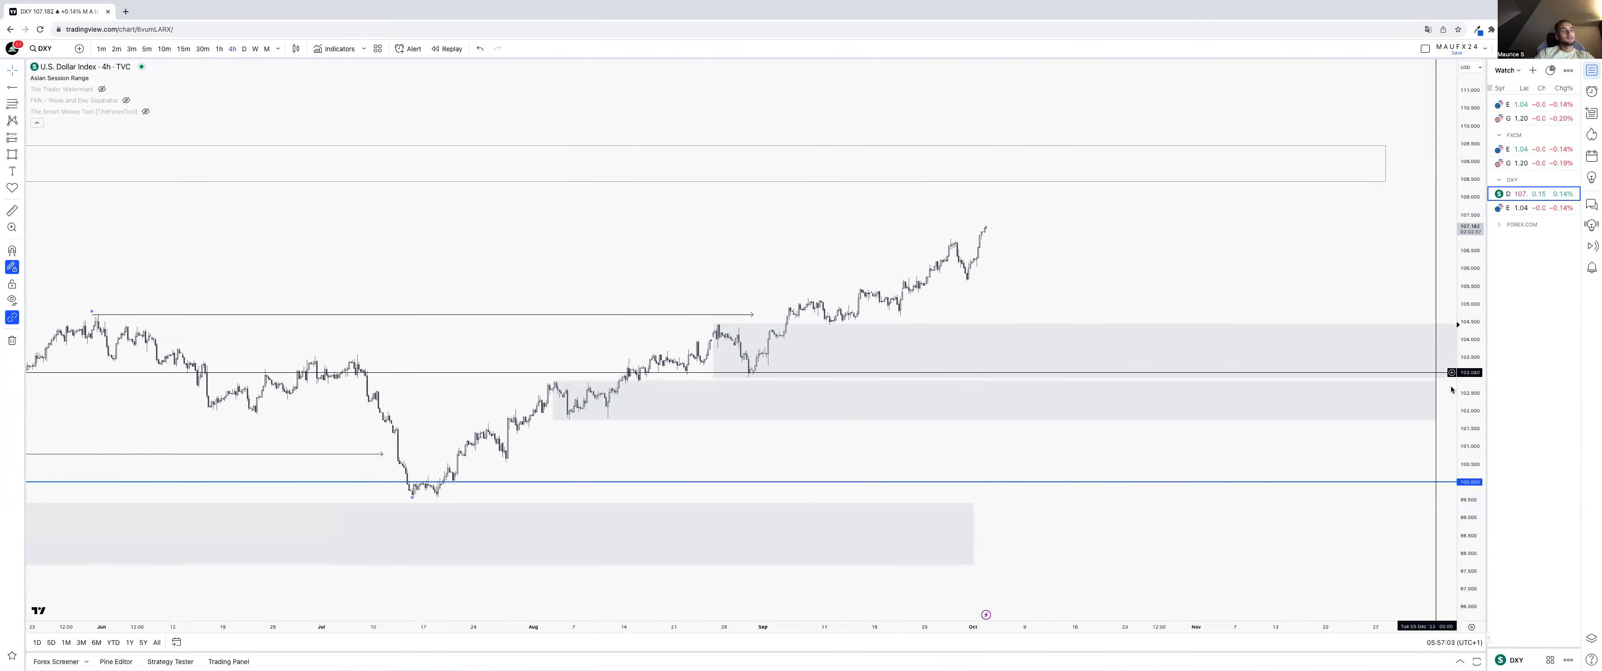
pyautogui.moveTo(1472, 273); pyautogui.dragTo(1472, 153)
pyautogui.moveTo(1313, 168); pyautogui.dragTo(1309, 288)
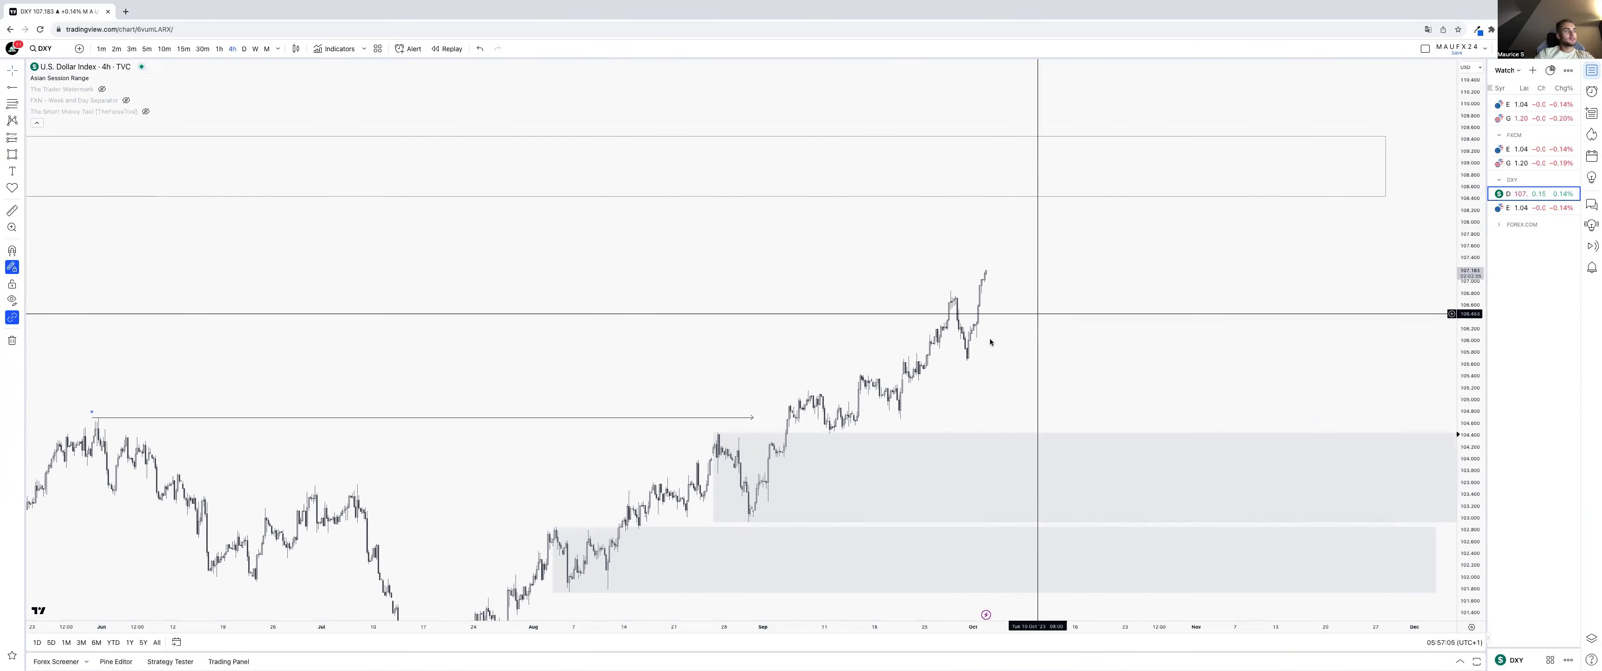
pyautogui.click(221, 49)
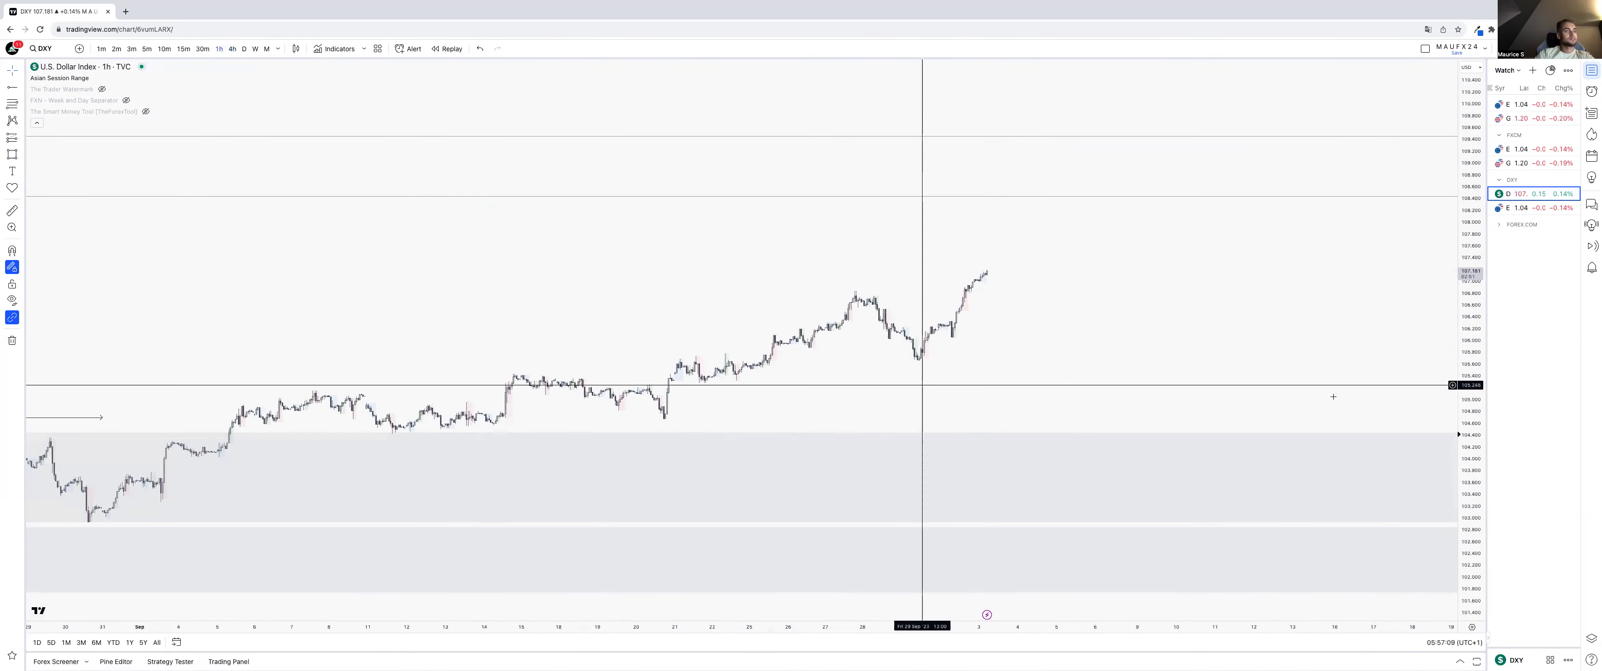
pyautogui.moveTo(1471, 336); pyautogui.dragTo(1252, 289)
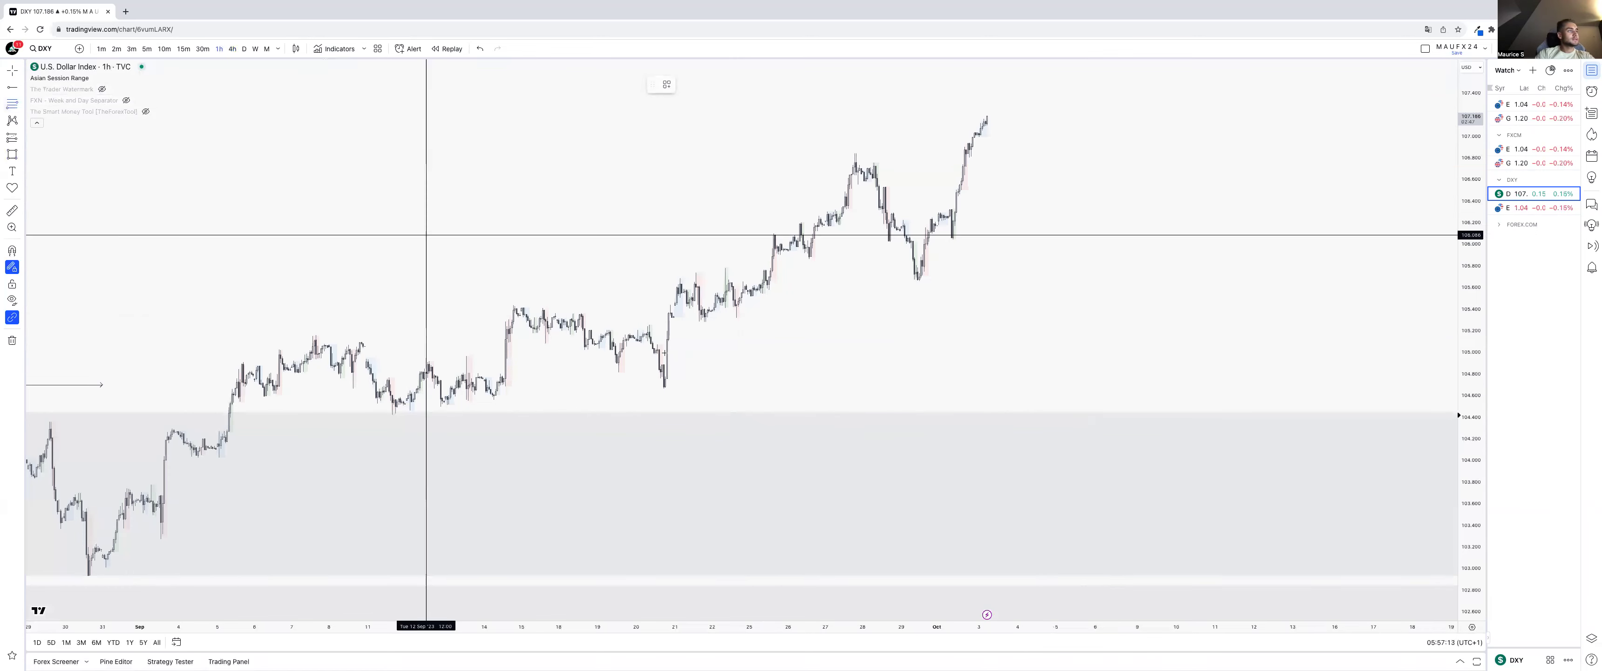
pyautogui.click(655, 388)
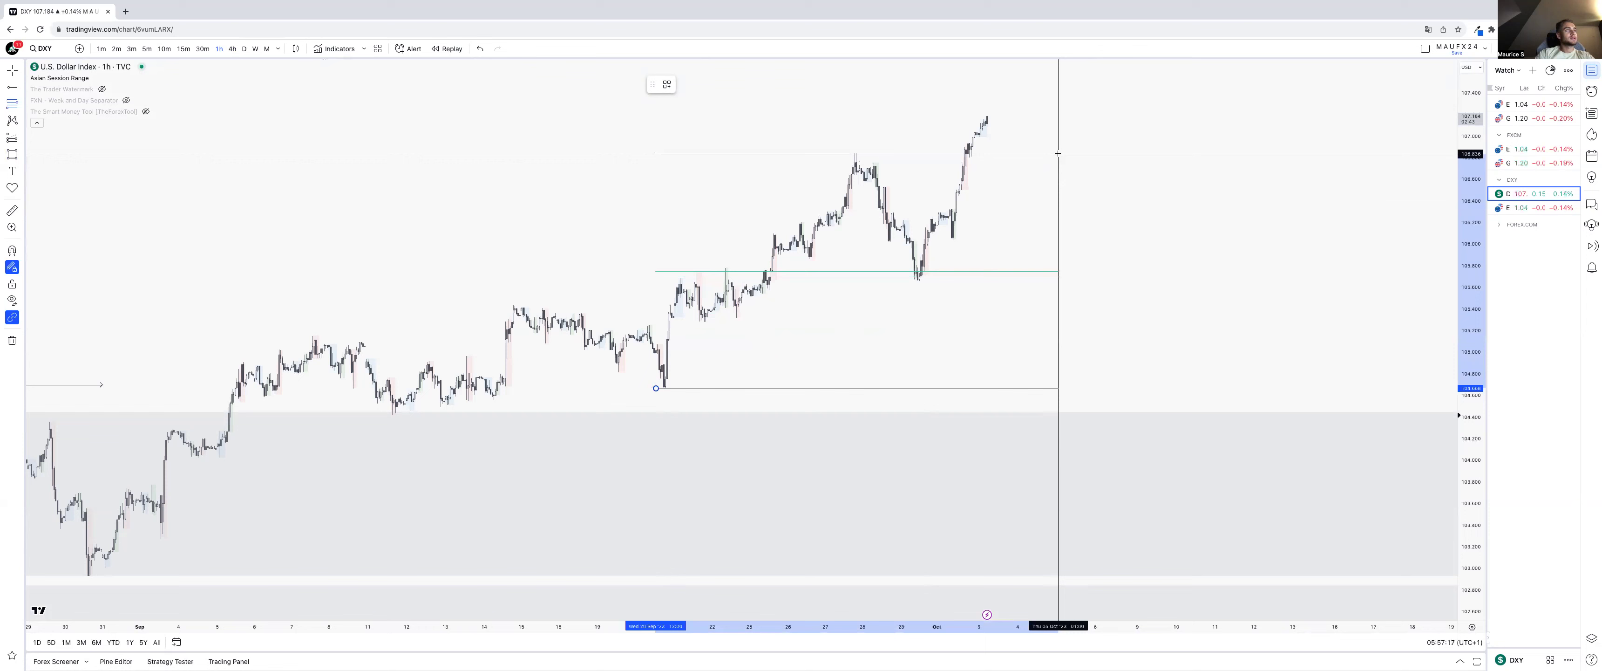
pyautogui.press('Escape')
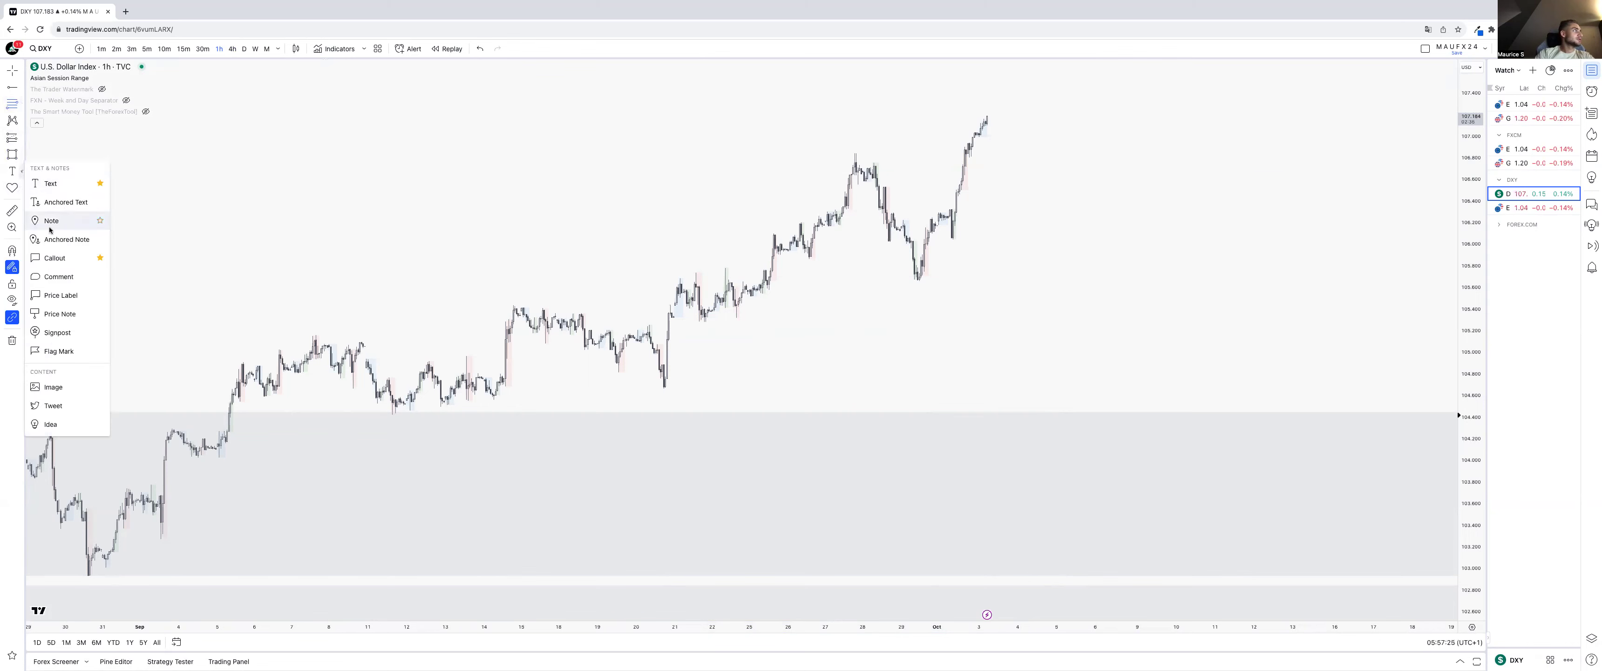
# - Dot the main swing lows and highs of the rally from about 12 to 29 September with the highlighter
pyautogui.click(22, 156)
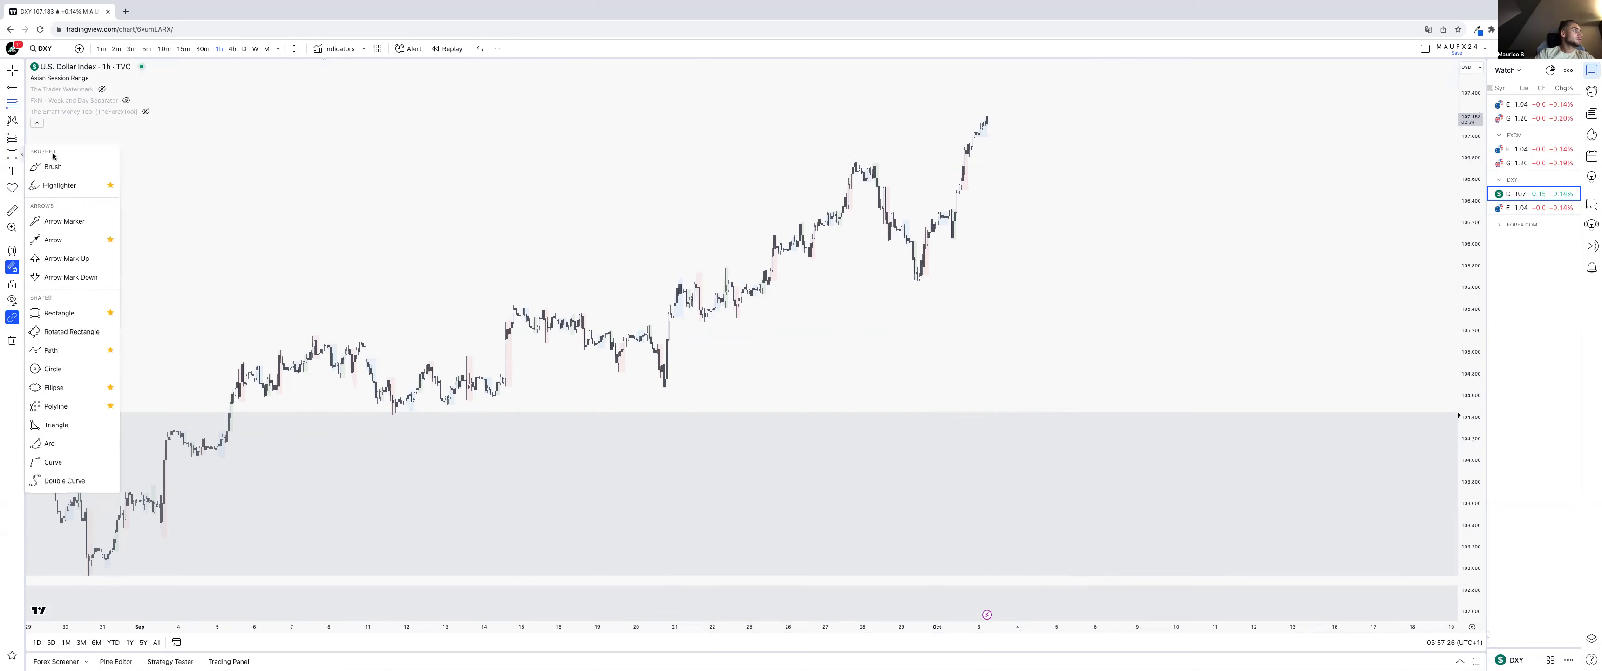
pyautogui.click(51, 180)
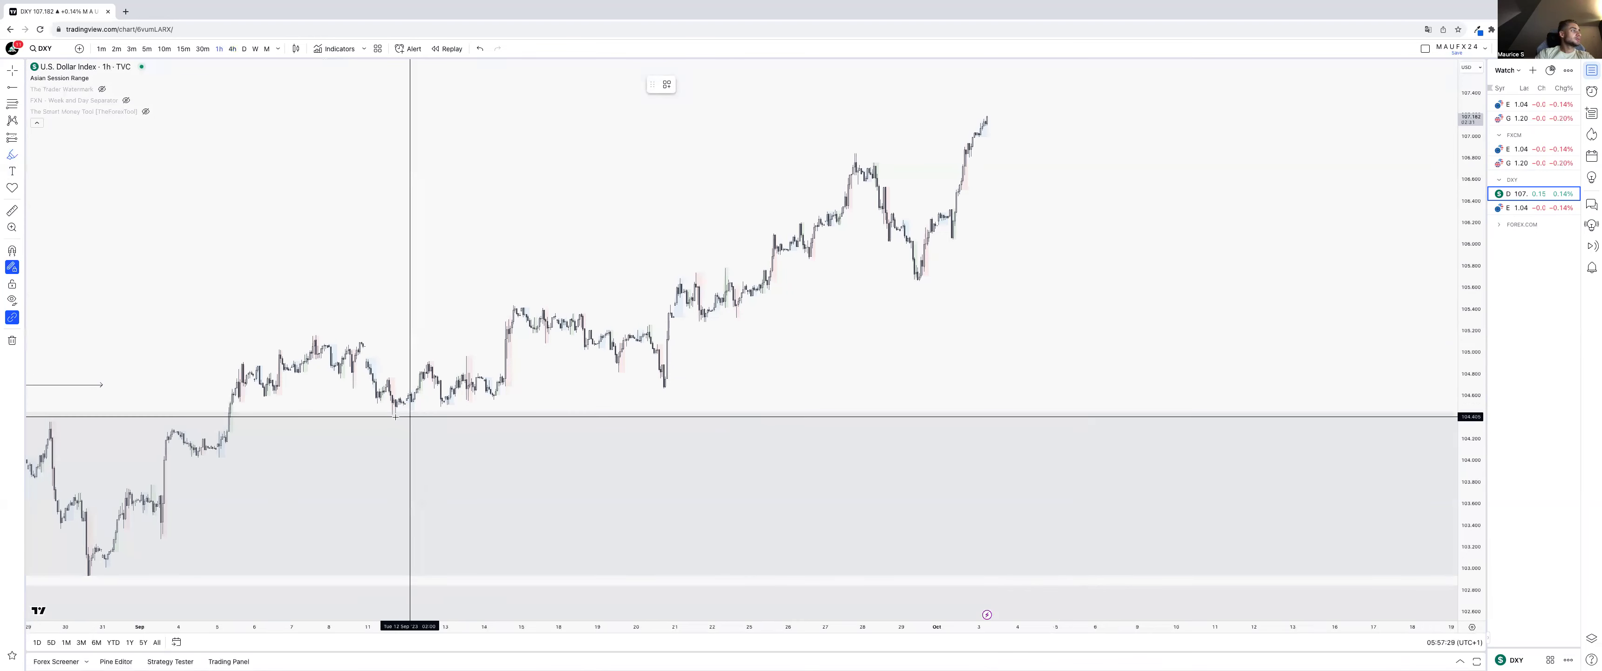
pyautogui.click(513, 304)
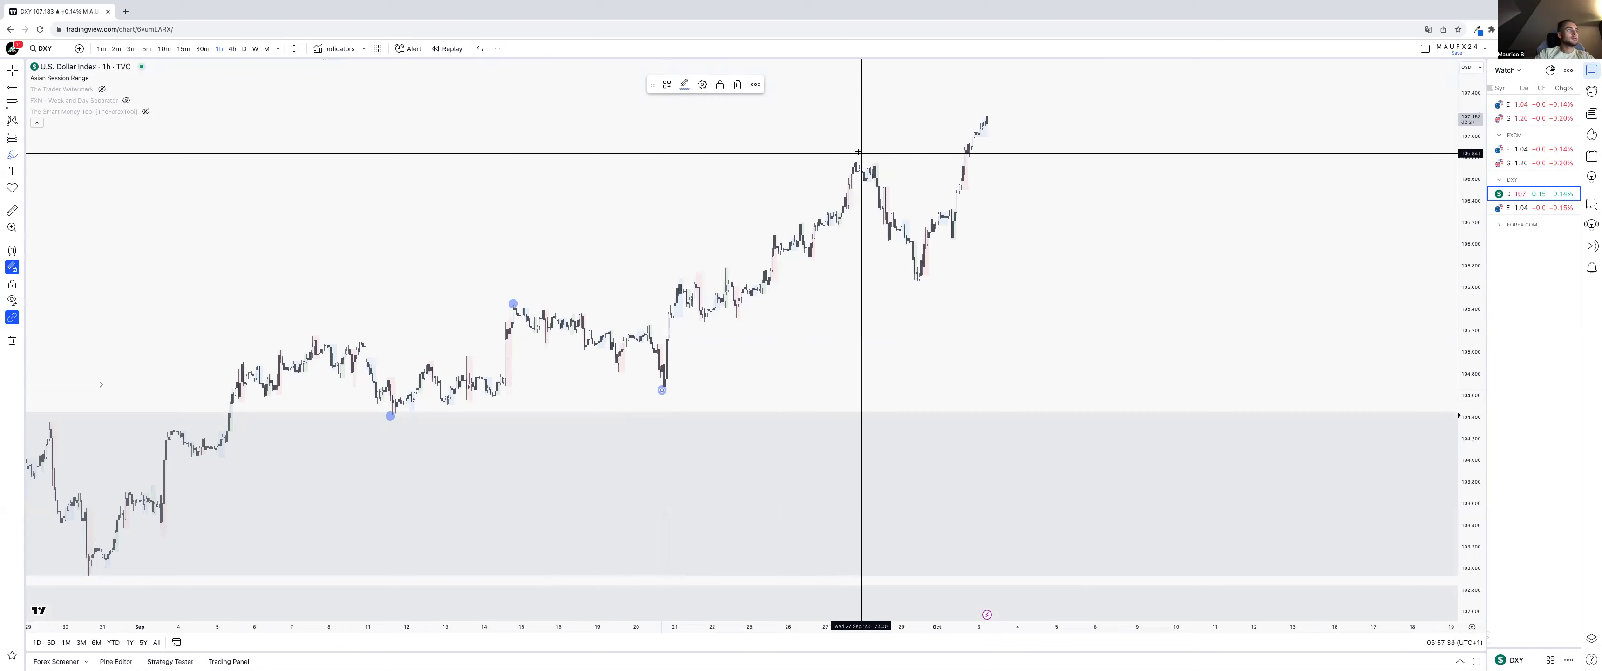
pyautogui.click(915, 282)
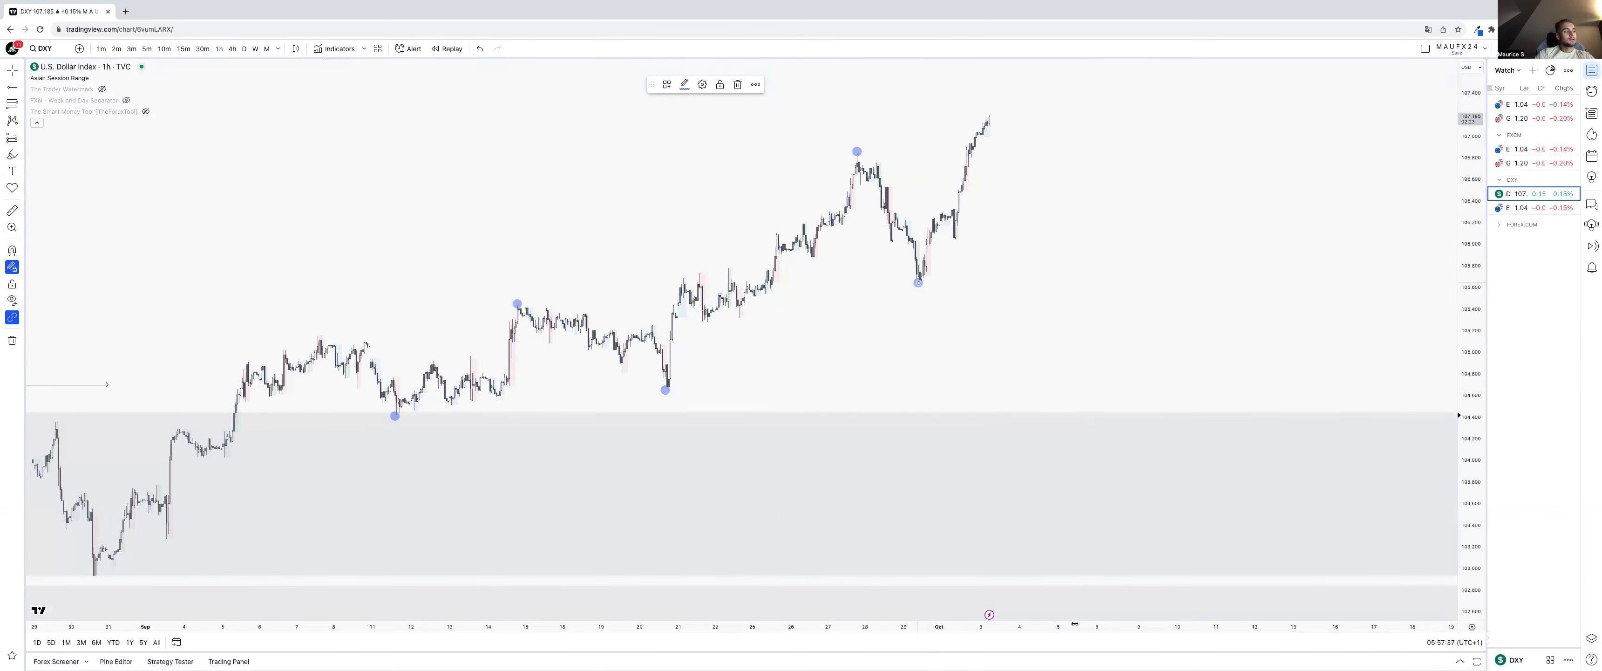
# - Draw a grey rectangle over the small 2 October pullback before the latest rise, extended to about 17 October 2023
pyautogui.scroll(-8, 1191, 498)
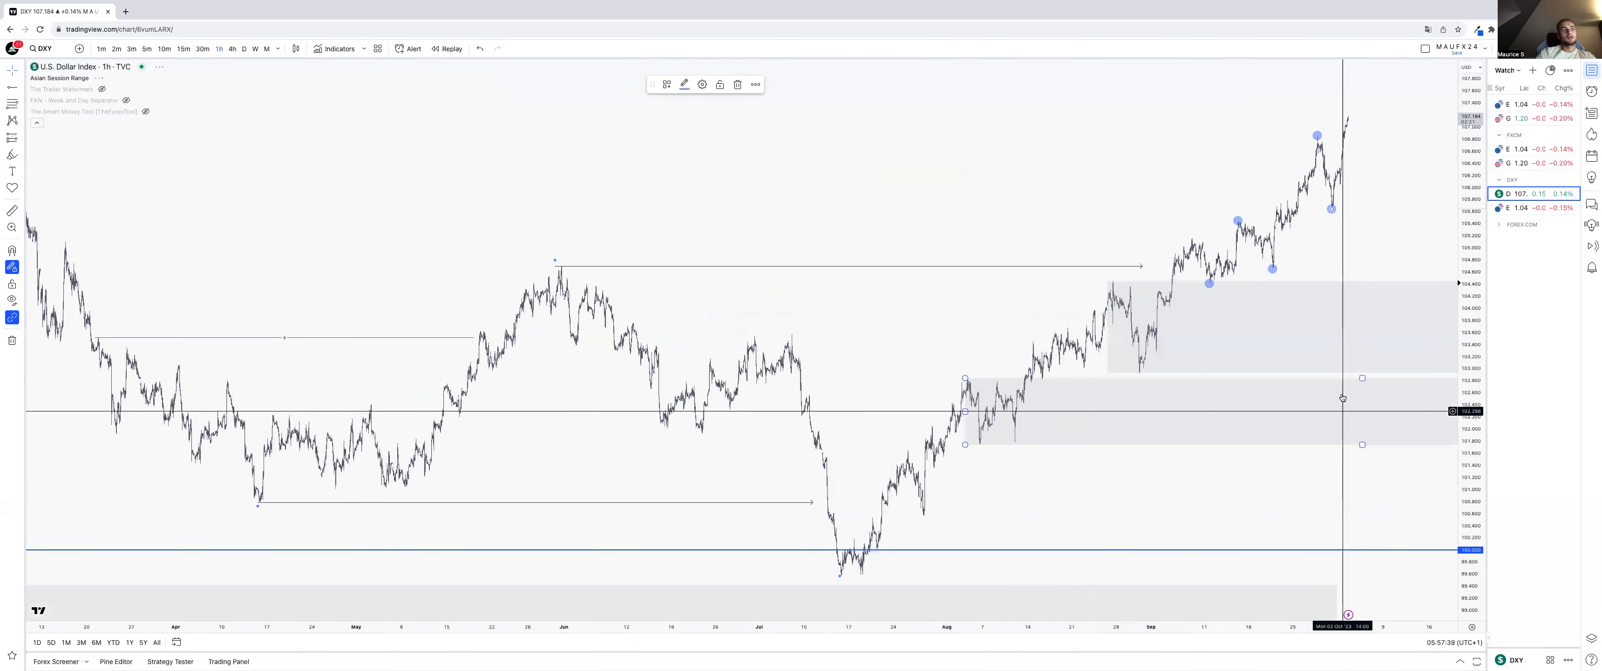
pyautogui.moveTo(1315, 252); pyautogui.dragTo(1180, 248)
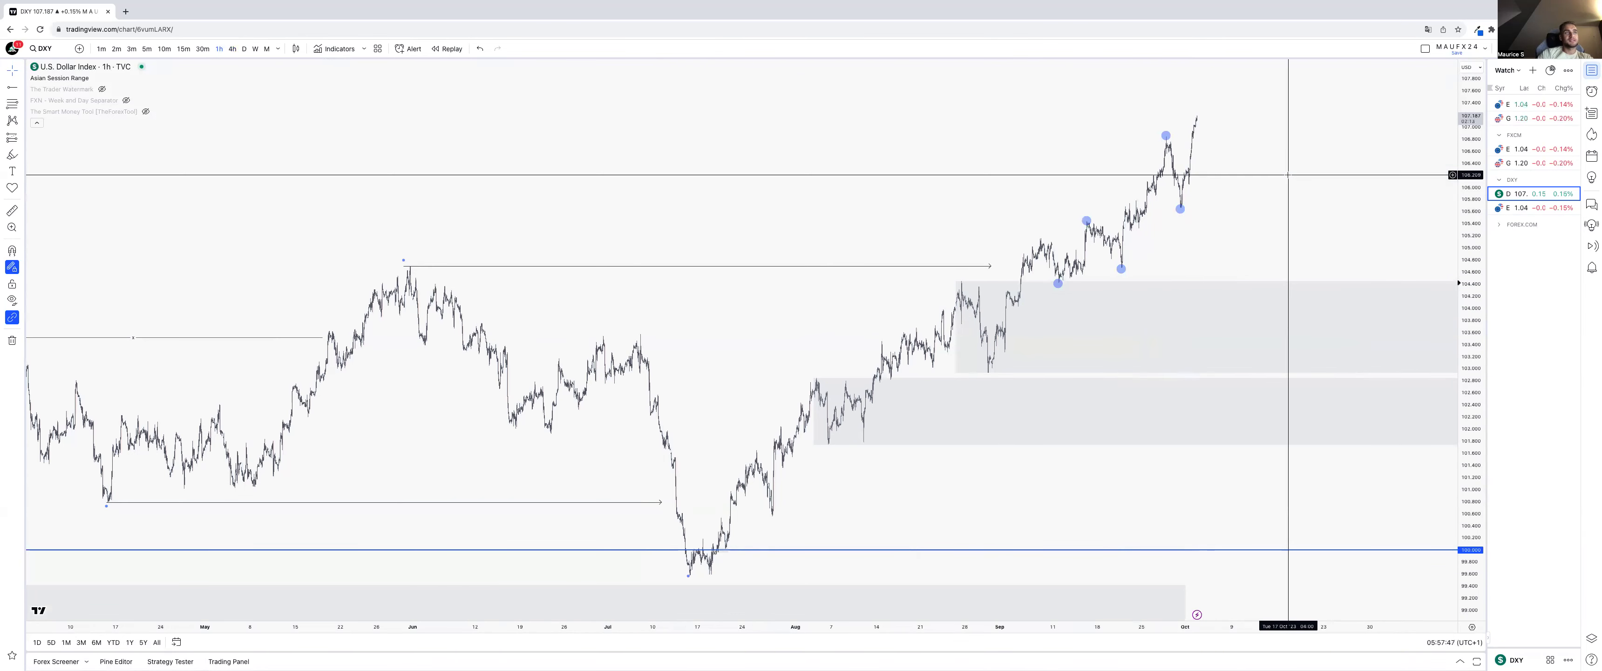
pyautogui.hscroll(2, 1282, 249)
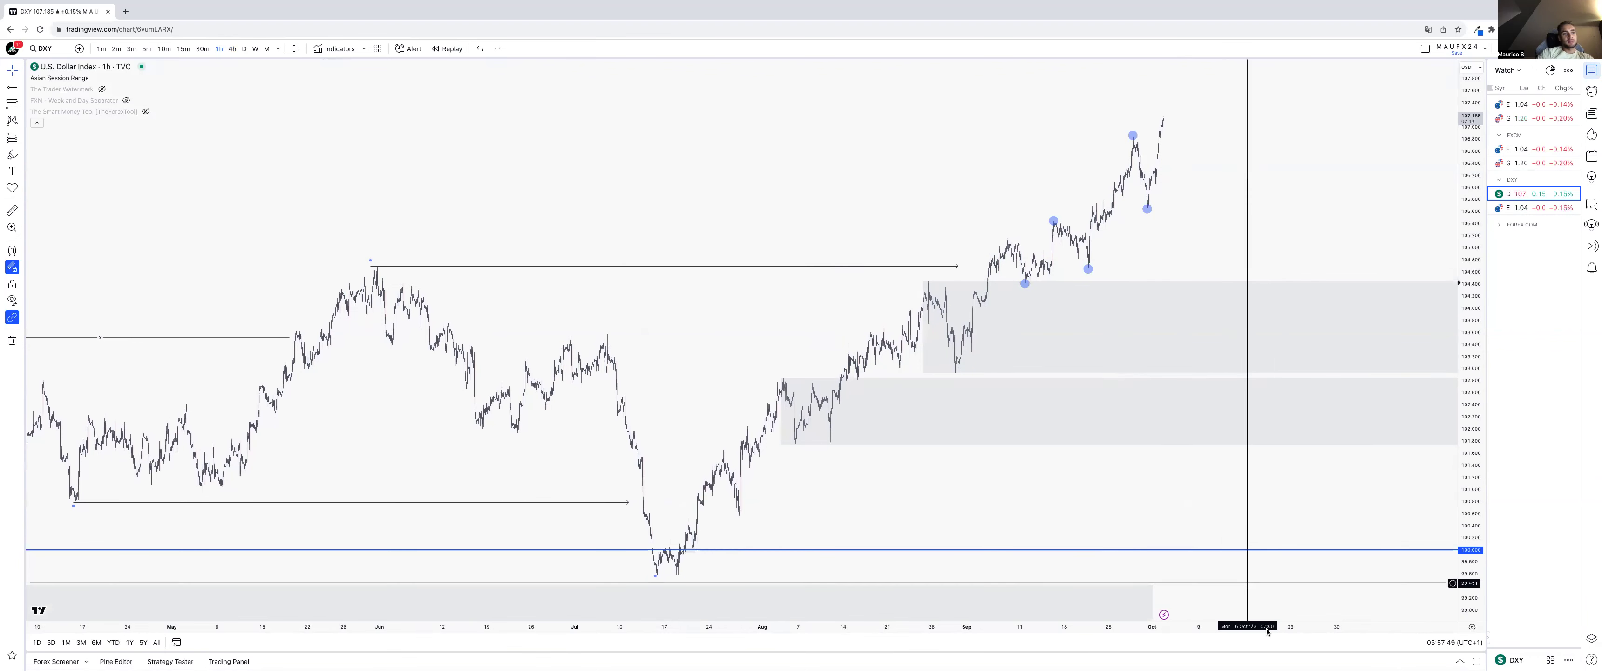
pyautogui.moveTo(1261, 626); pyautogui.dragTo(830, 626)
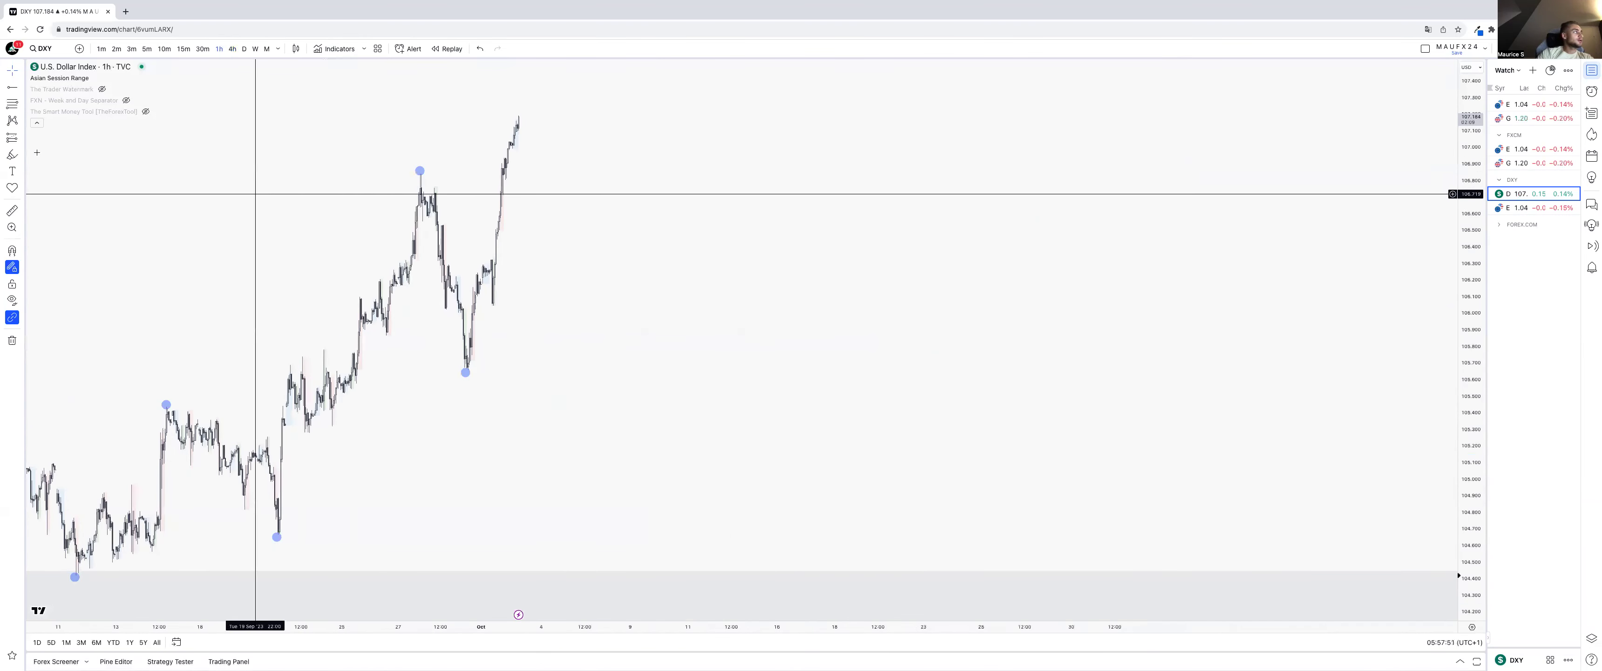
pyautogui.click(61, 313)
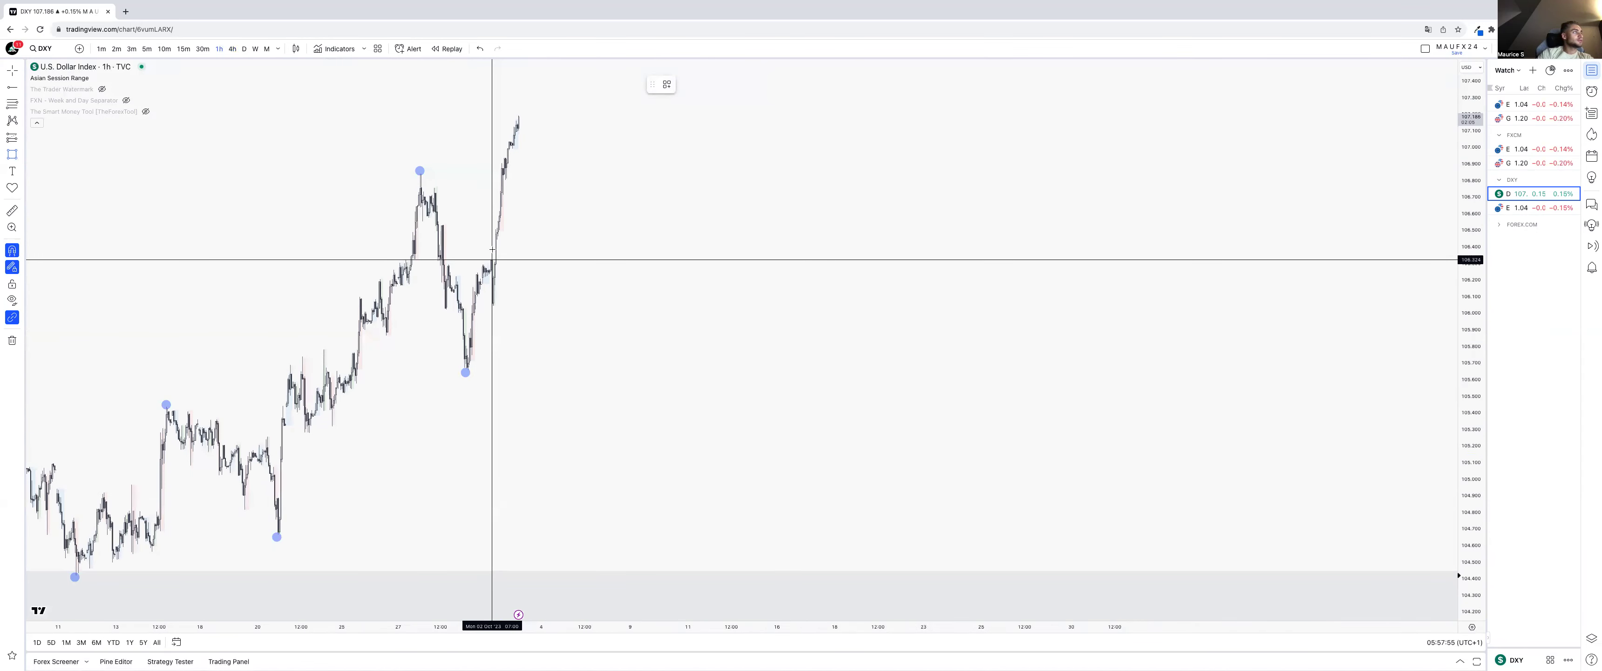
pyautogui.click(492, 300)
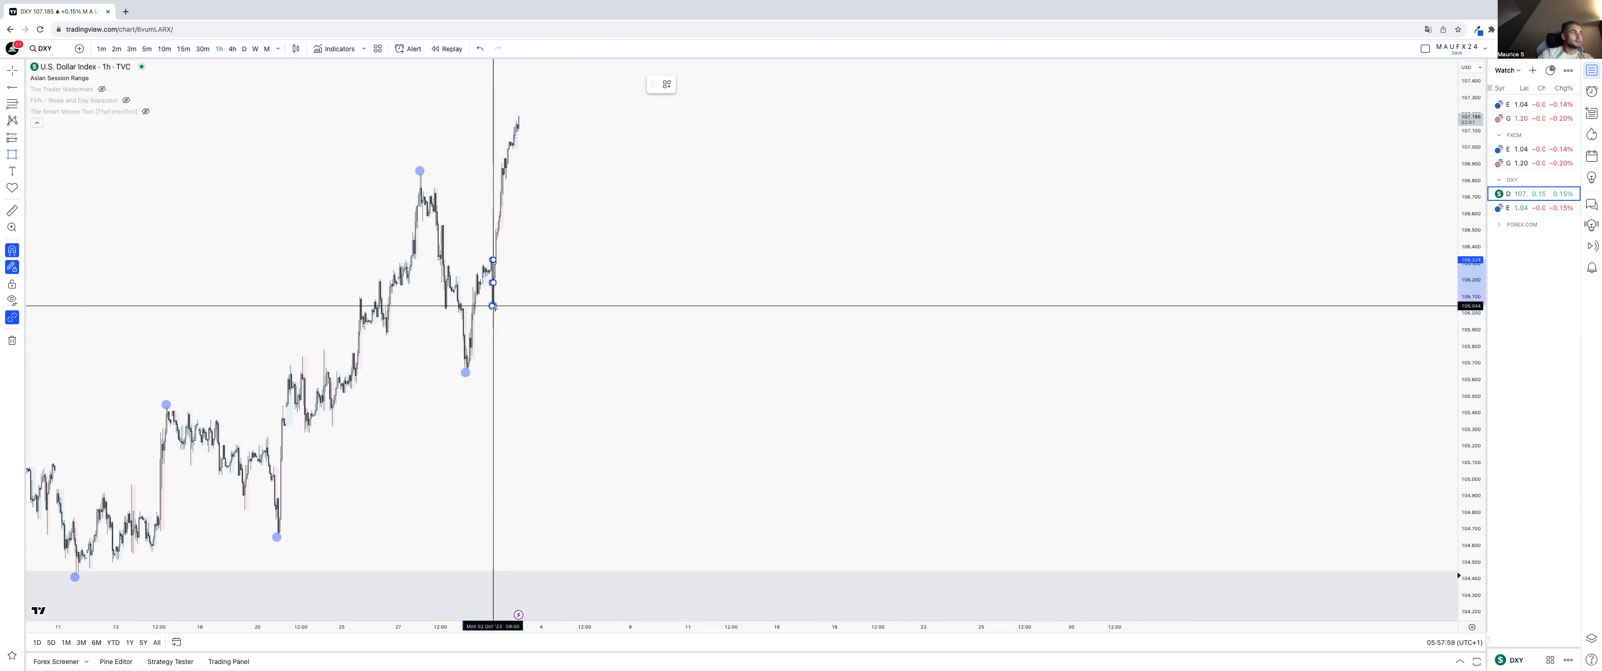
pyautogui.click(493, 305)
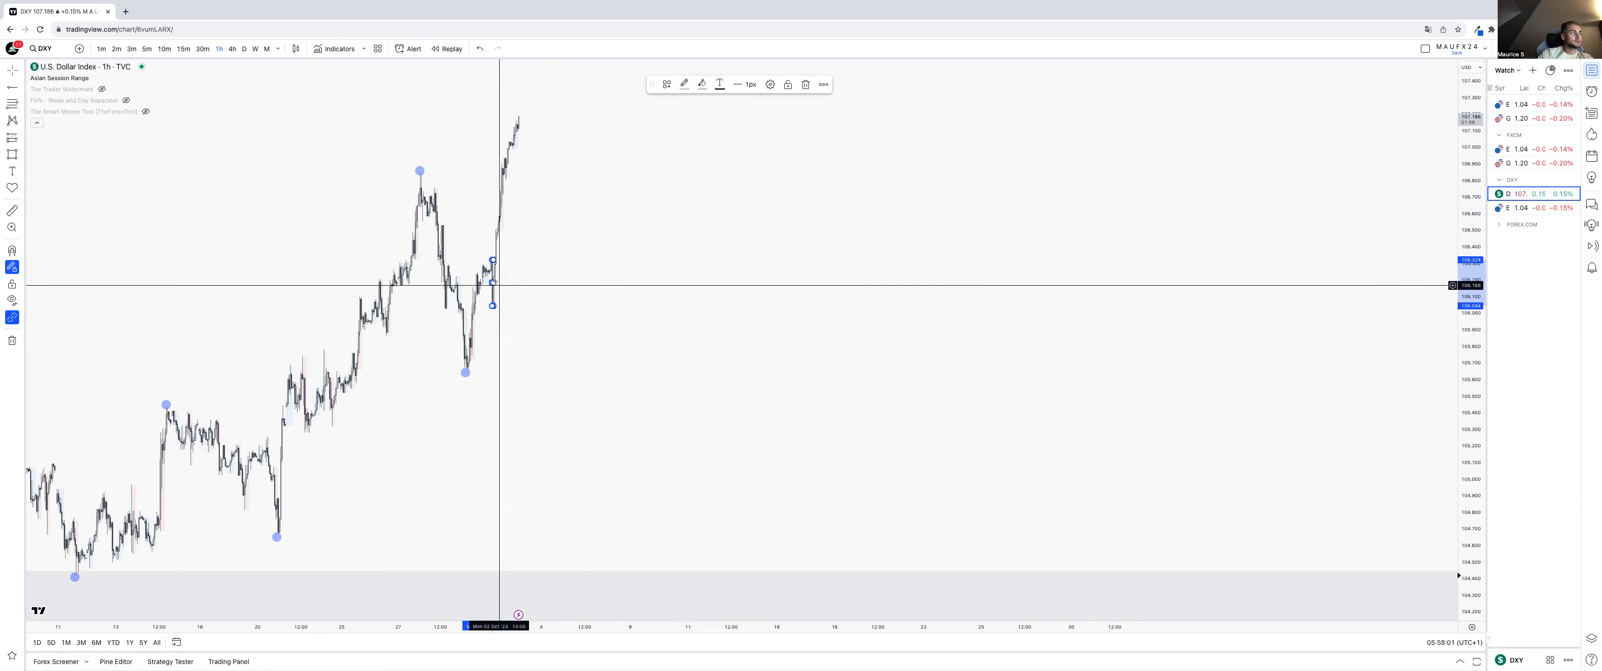
pyautogui.moveTo(494, 281); pyautogui.dragTo(816, 281)
pyautogui.click(754, 373)
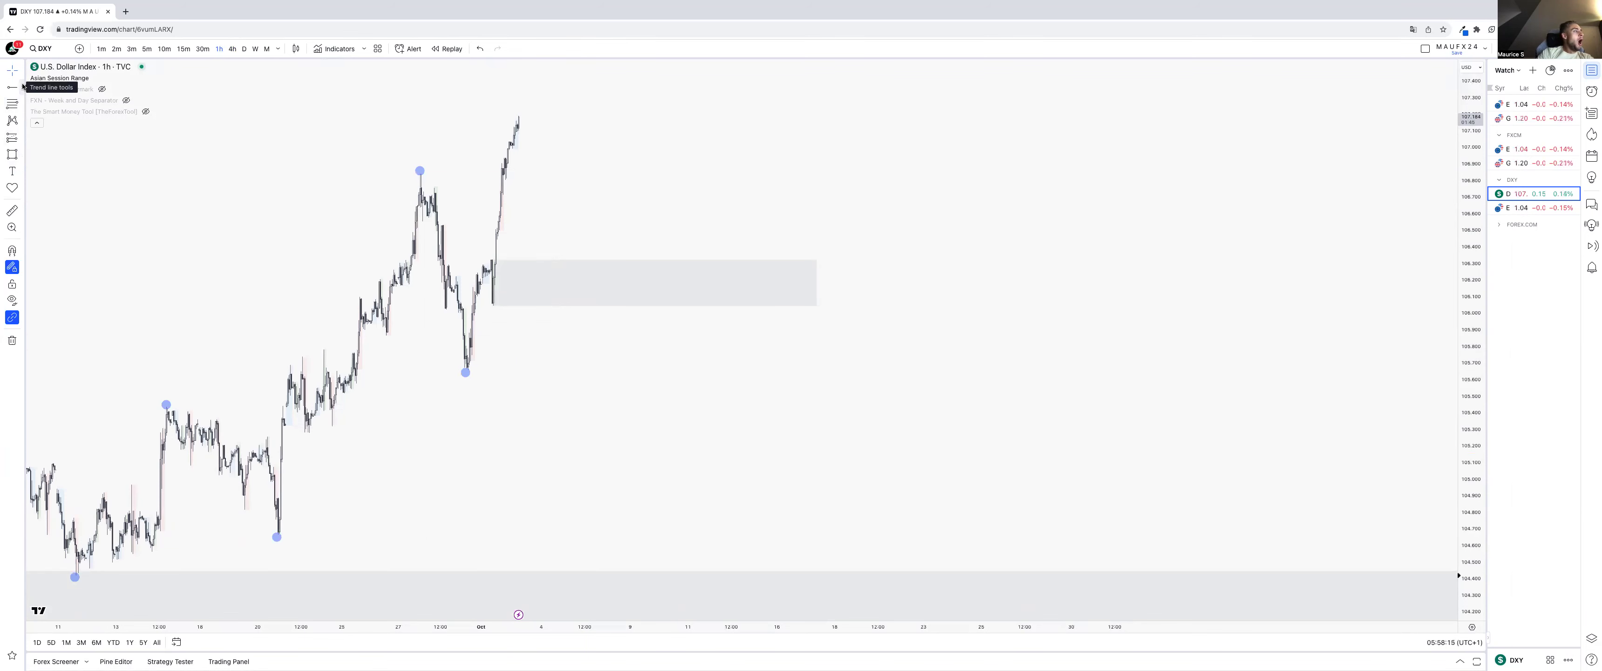
# - Examine the marked zones and latest rally across the 30-minute, 15-minute, 1-hour, 4-hour and daily timeframes
pyautogui.click(203, 48)
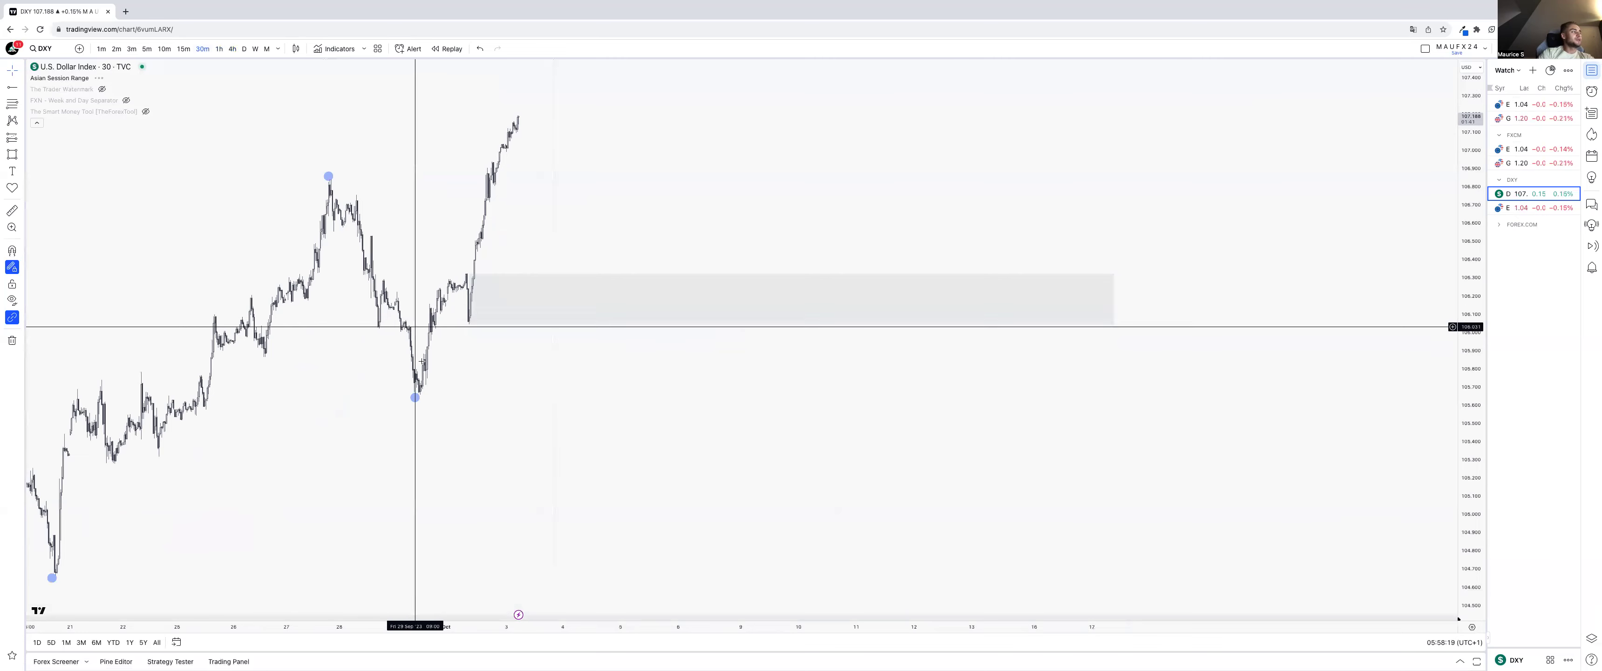
pyautogui.click(227, 49)
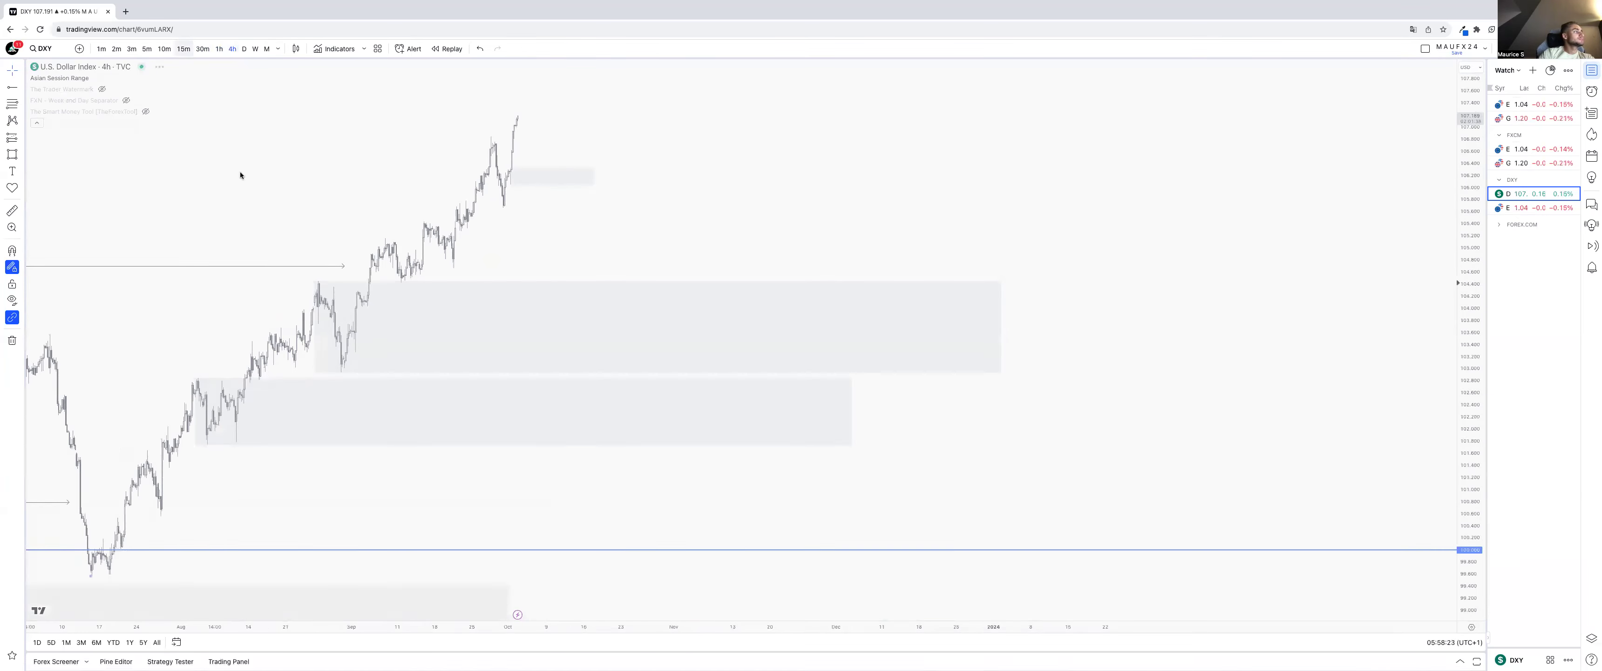
pyautogui.write('15')
pyautogui.press('Return')
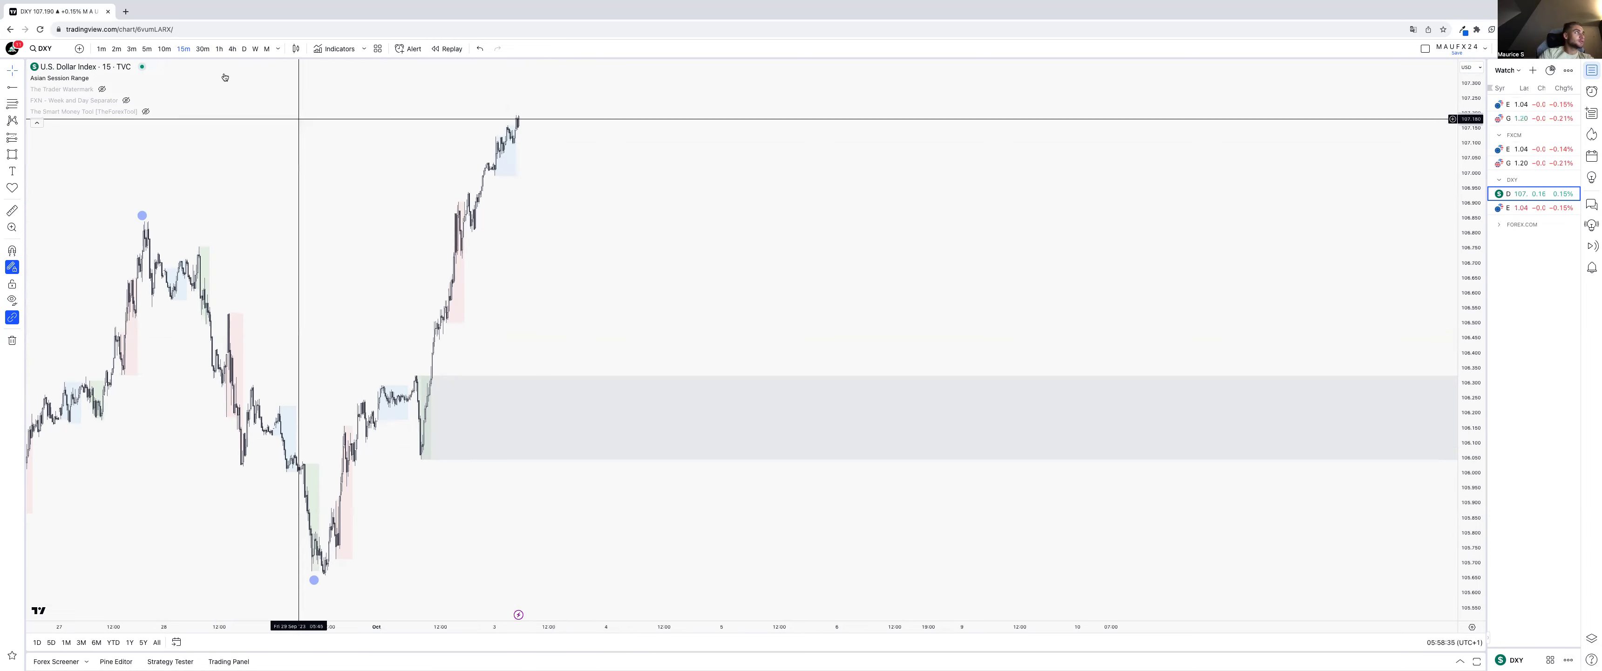
pyautogui.click(219, 50)
pyautogui.click(232, 50)
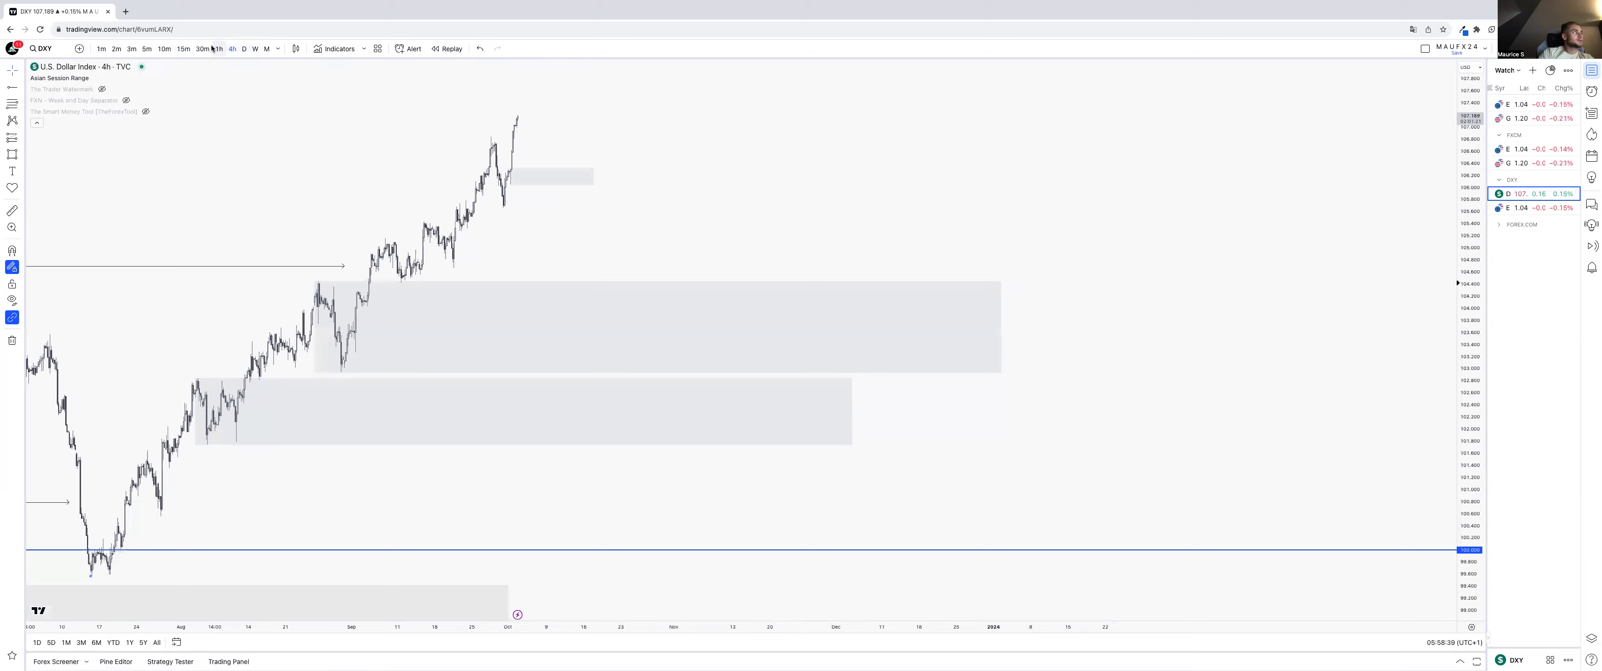
pyautogui.click(182, 50)
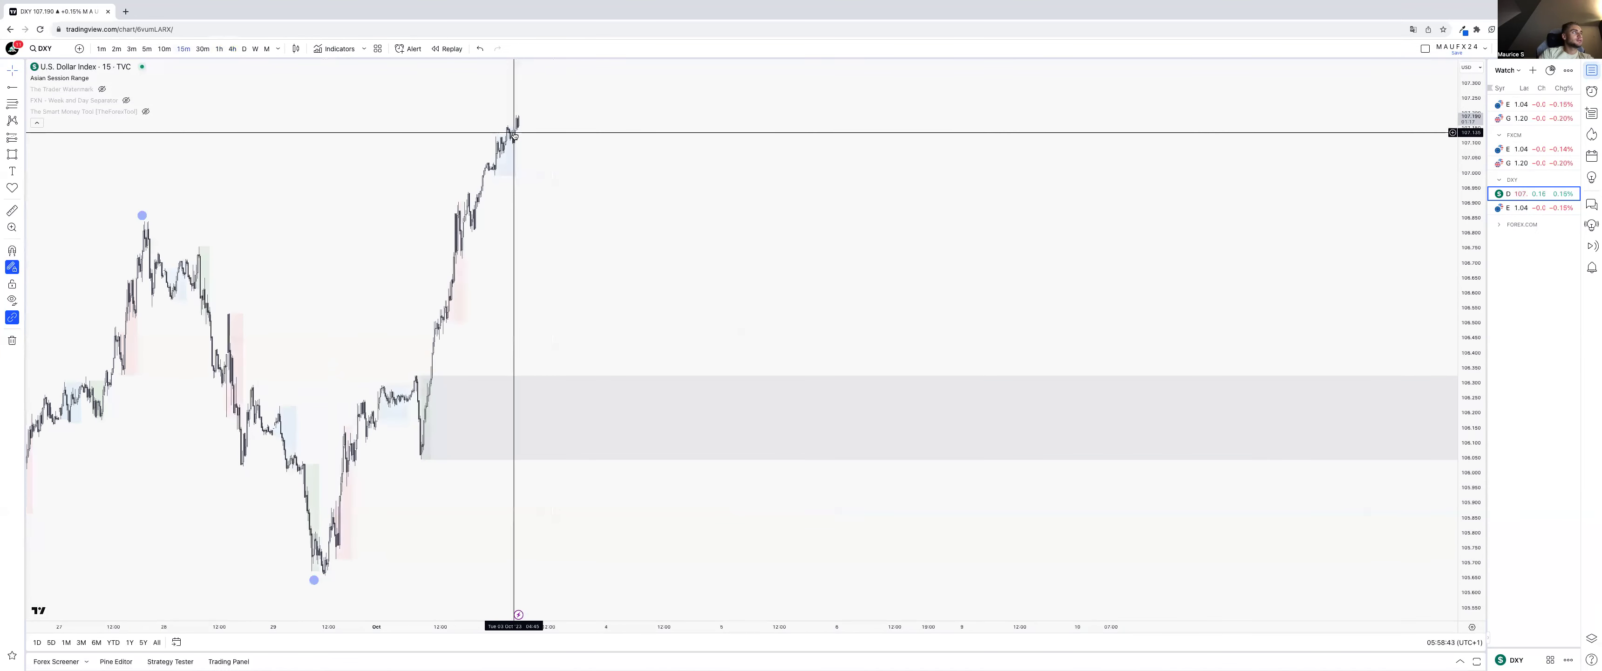
pyautogui.click(233, 49)
pyautogui.click(245, 50)
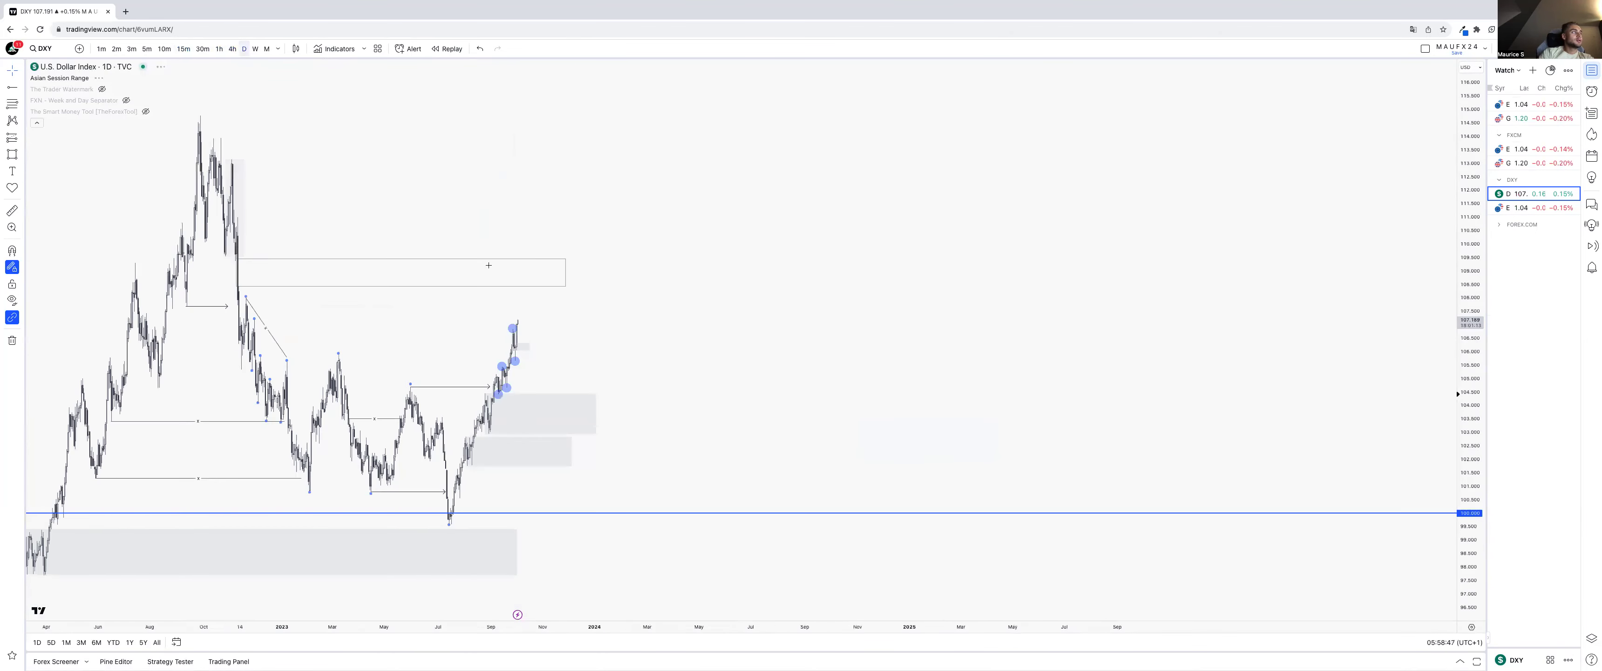
# - Draw a horizontal line from the 30 November 2022 swing high to 2 October 2023 on the daily chart, using the saved line template
pyautogui.moveTo(686, 347); pyautogui.dragTo(724, 355)
pyautogui.moveTo(1015, 623); pyautogui.dragTo(627, 548)
pyautogui.moveTo(715, 391); pyautogui.dragTo(1376, 394)
pyautogui.hscroll(-5, 1375, 394)
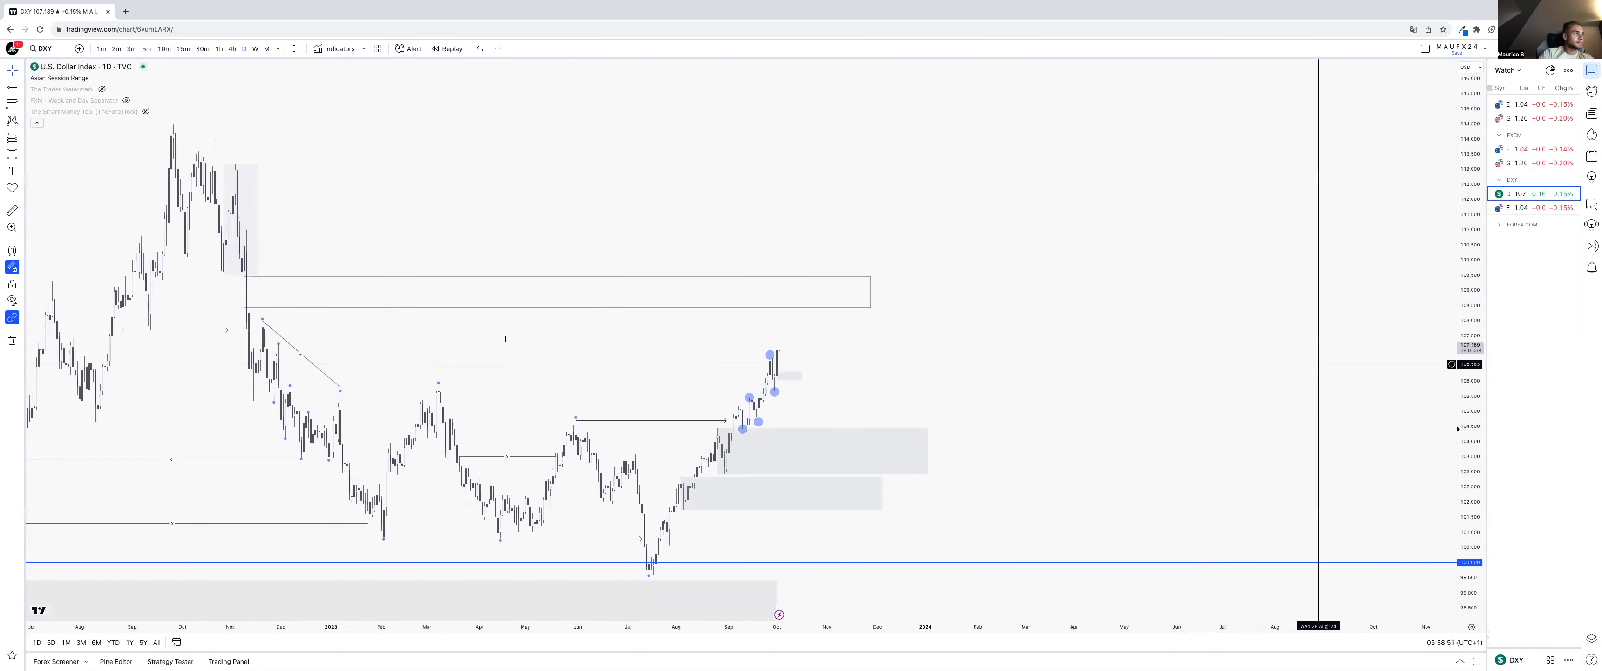
pyautogui.click(20, 86)
pyautogui.click(63, 100)
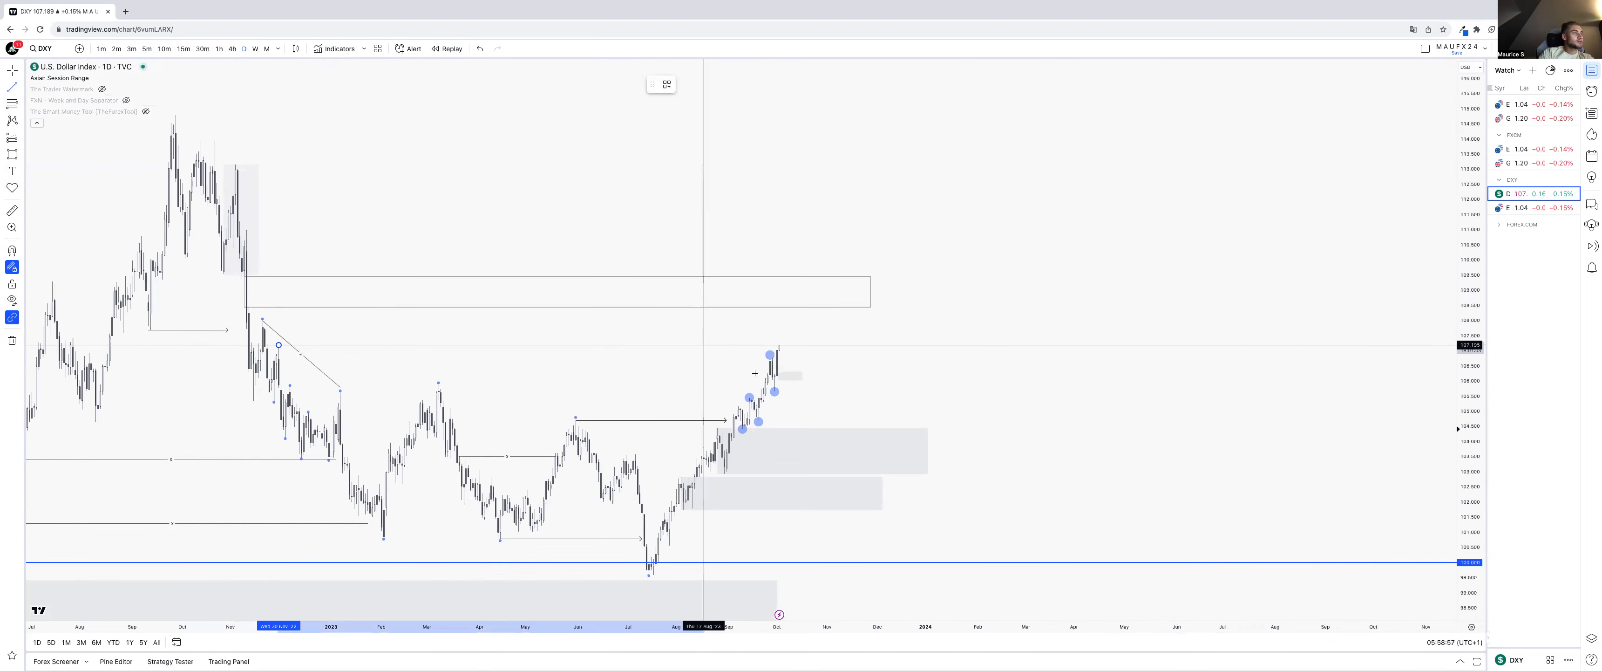
pyautogui.click(776, 344)
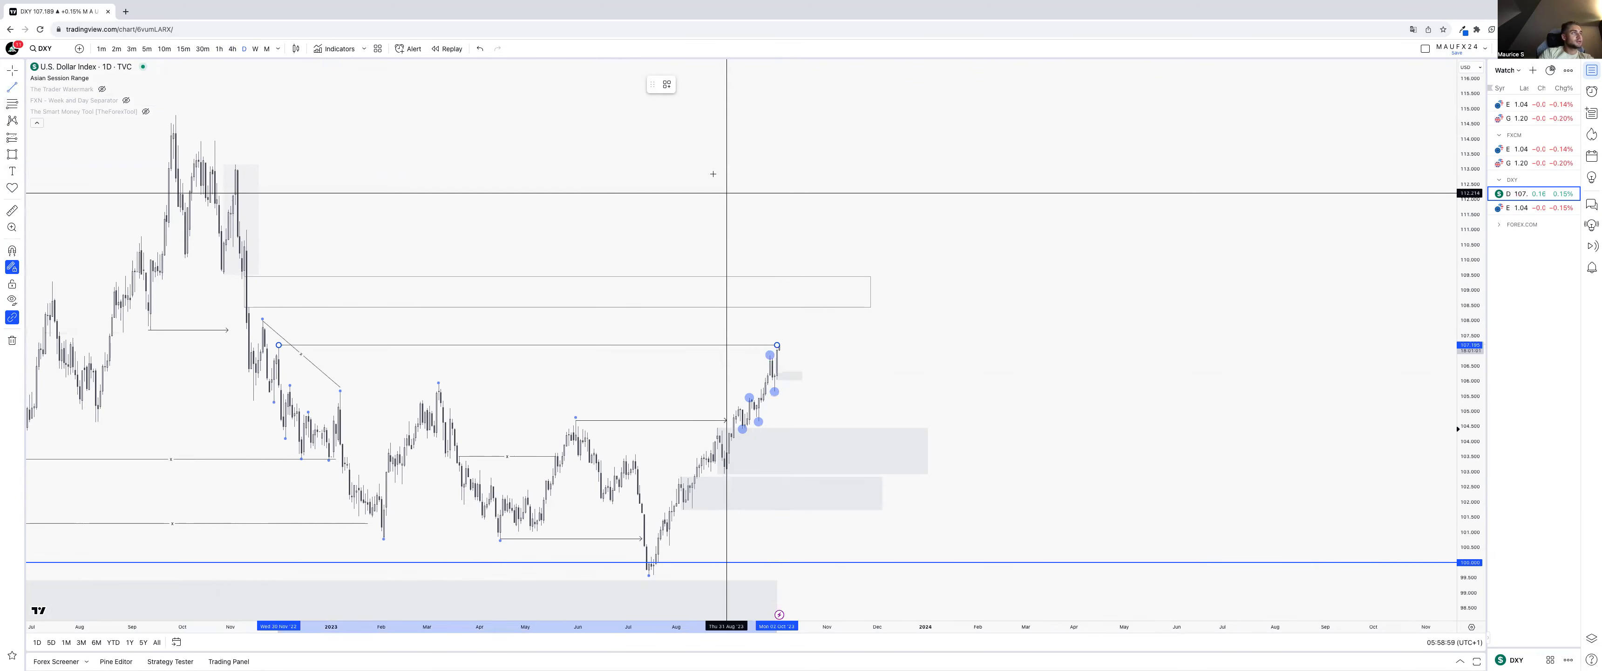
pyautogui.click(681, 183)
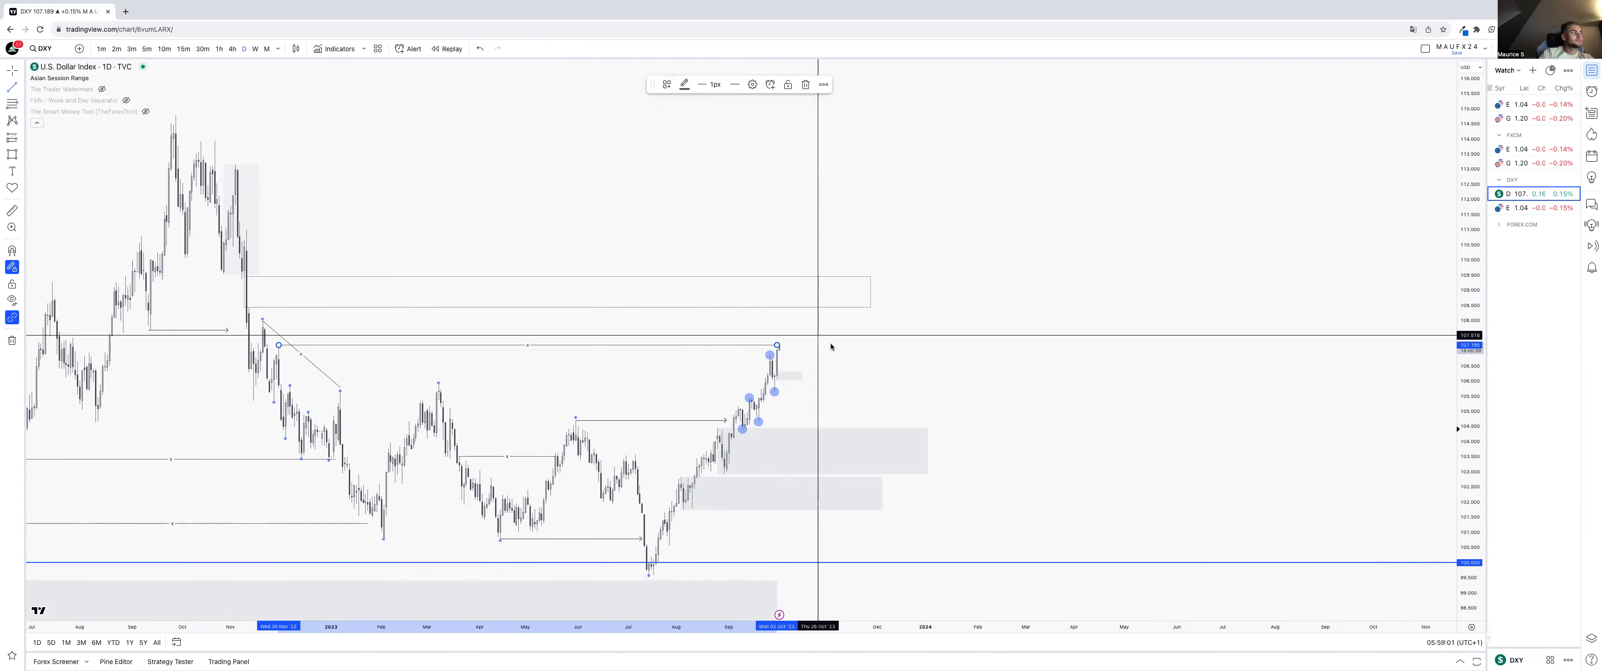
pyautogui.click(487, 356)
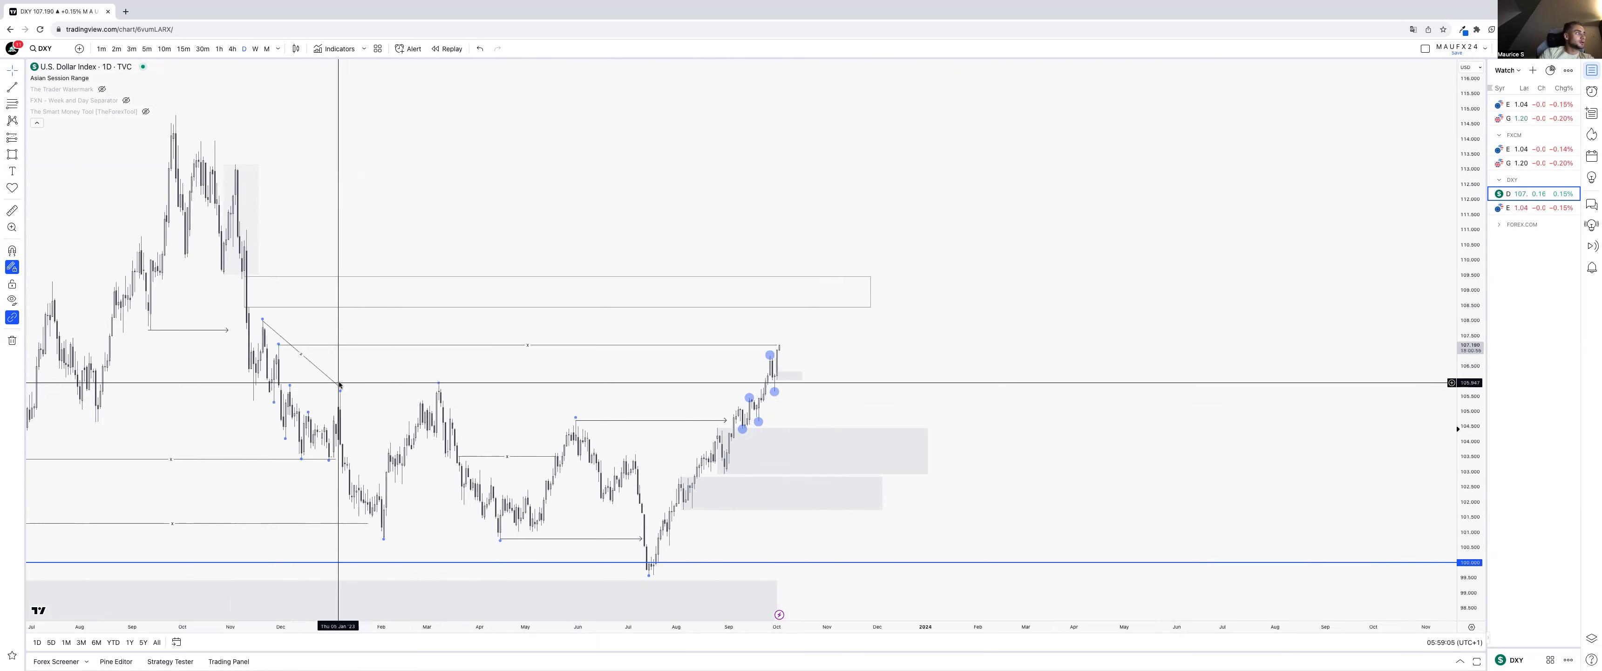
# - Swing the end of the diagonal November trend line up to late September 2023 so it runs horizontally from the November swing high
pyautogui.moveTo(340, 385); pyautogui.dragTo(771, 354)
pyautogui.click(859, 328)
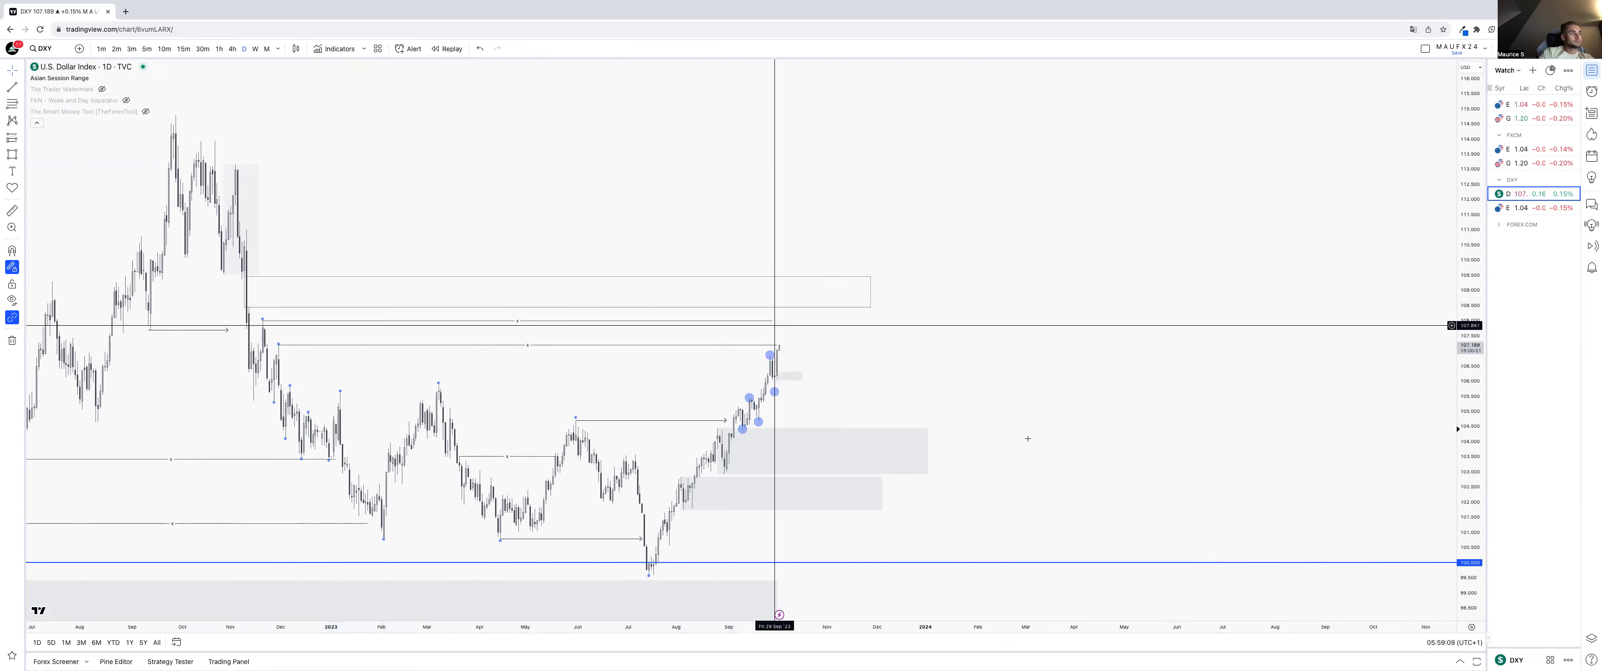
pyautogui.moveTo(1473, 544); pyautogui.dragTo(1476, 404)
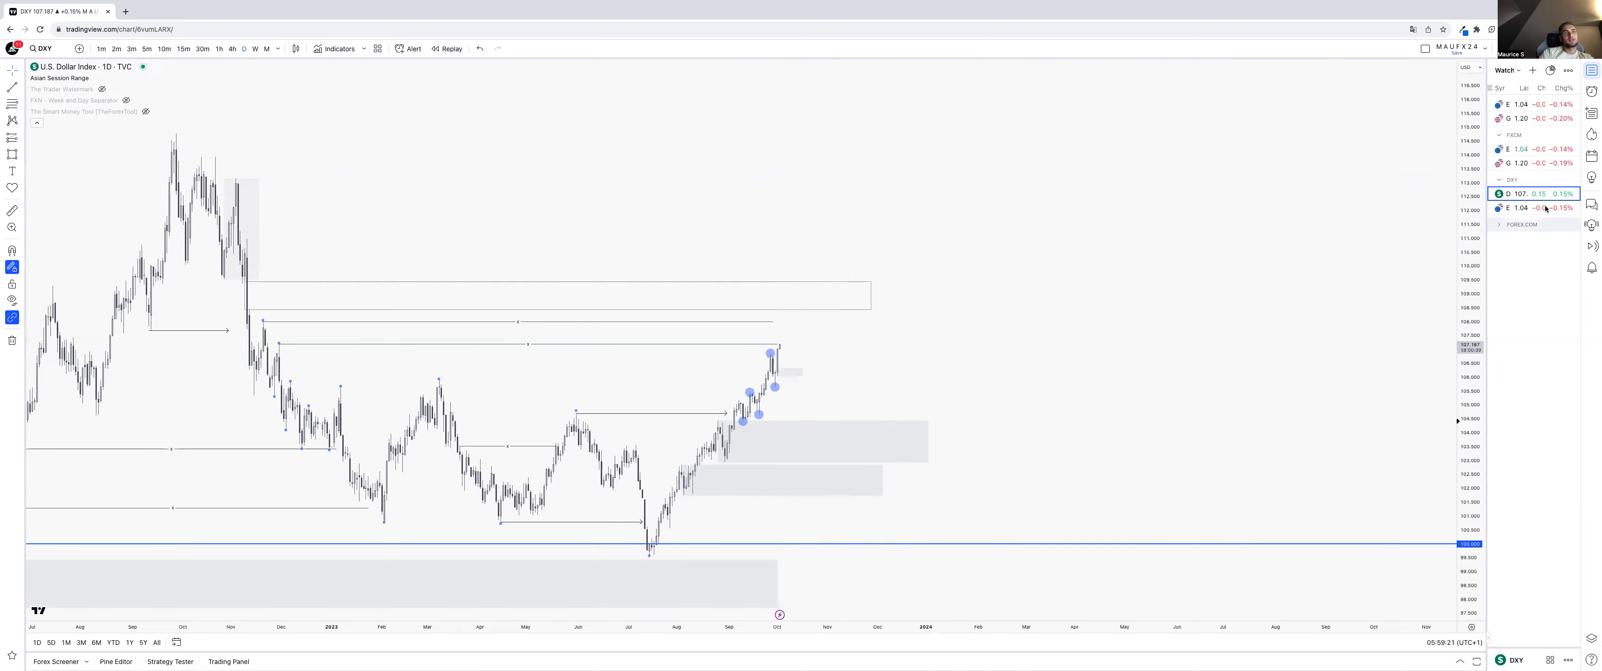
# - Open the GBPUSD daily chart and draw a grey rectangle over the March 2023 low, extended to 17 November 2023
pyautogui.click(1524, 161)
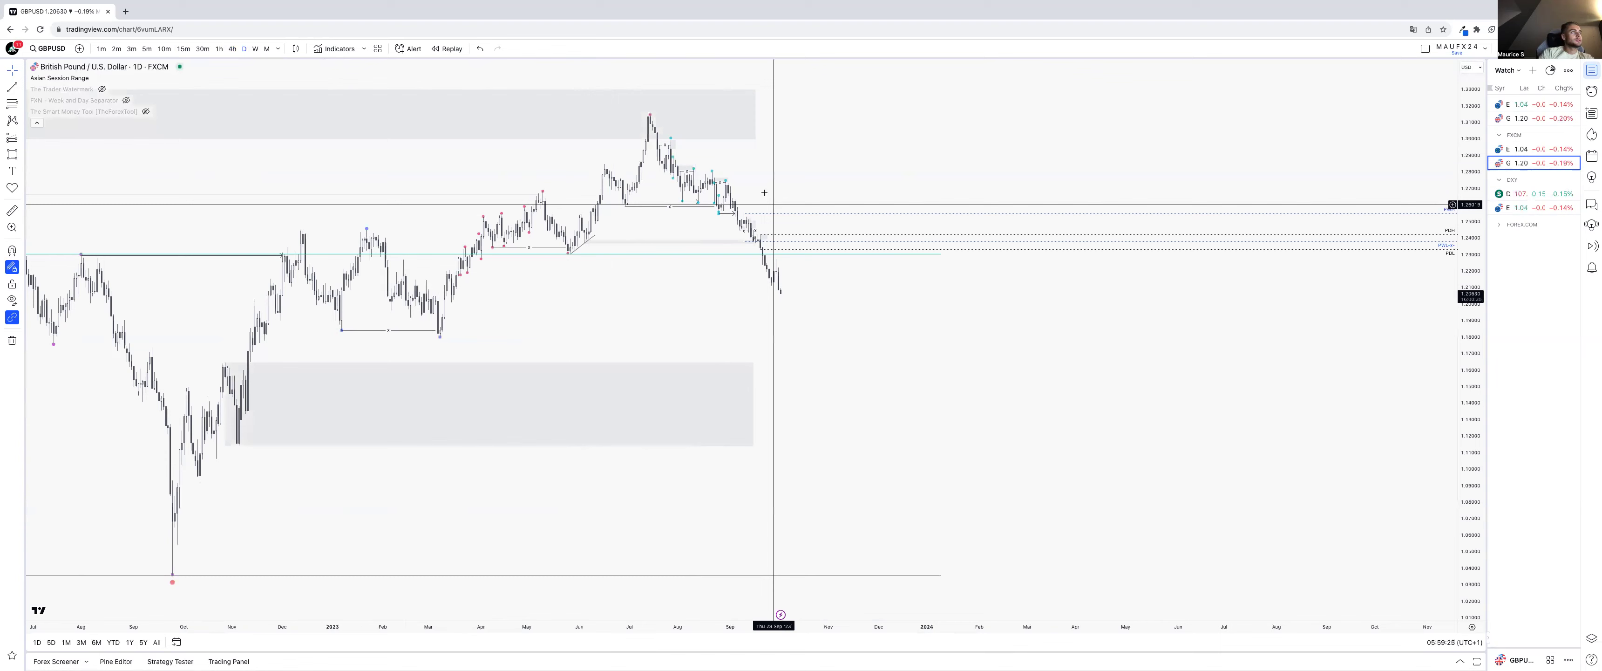
pyautogui.click(230, 48)
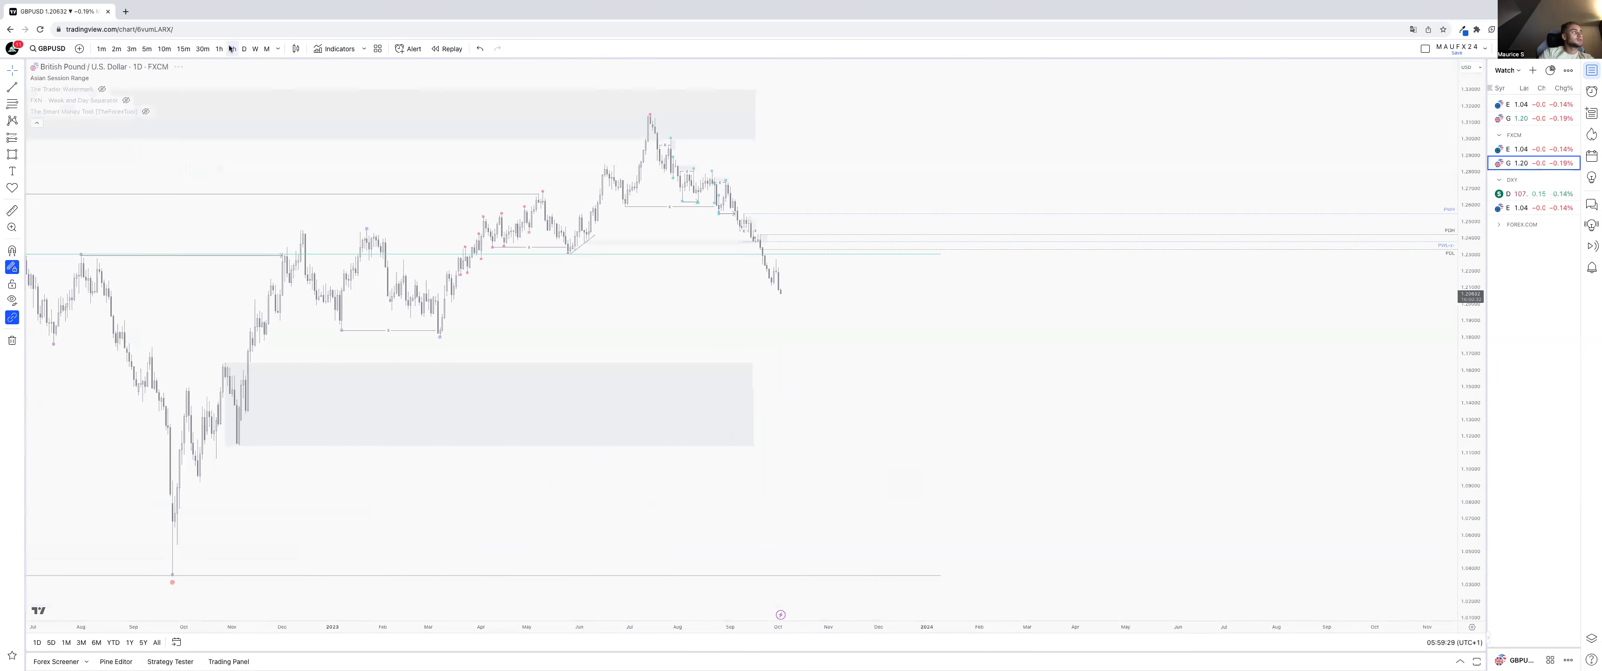
pyautogui.click(244, 48)
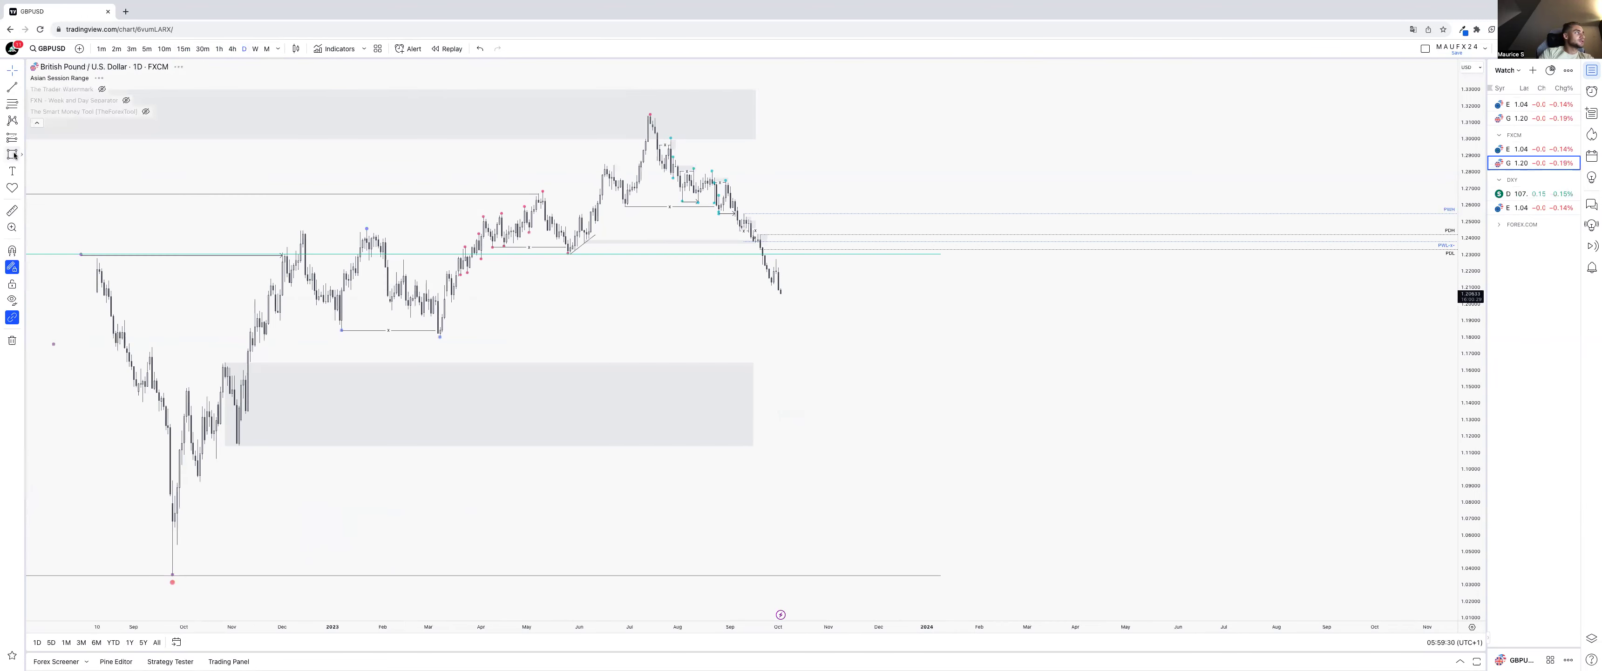
pyautogui.click(12, 250)
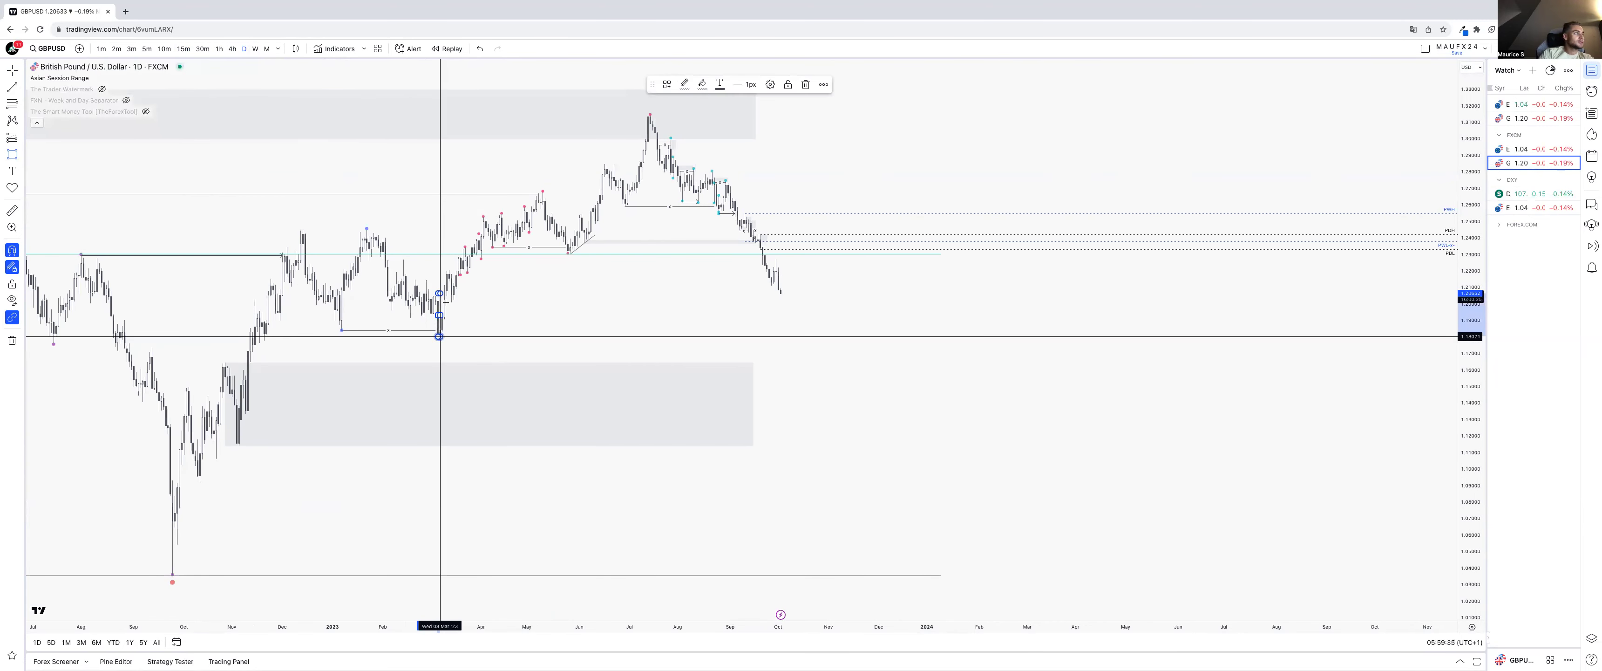
pyautogui.moveTo(439, 315); pyautogui.dragTo(857, 317)
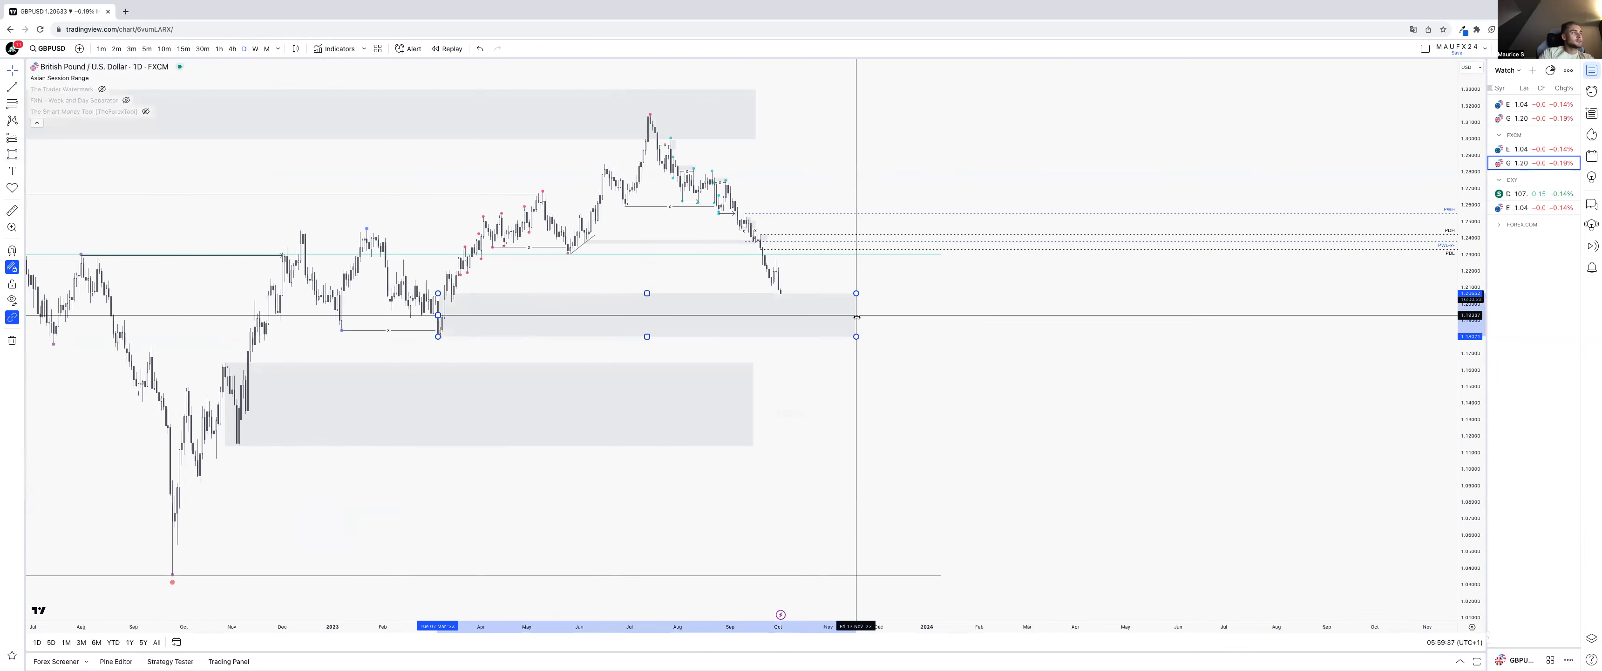
pyautogui.click(833, 352)
# - Delete the old swing markings on the April–May rally and July–September decline, along with the outdated previous-day and previous-week levels
pyautogui.moveTo(451, 204); pyautogui.dragTo(571, 258)
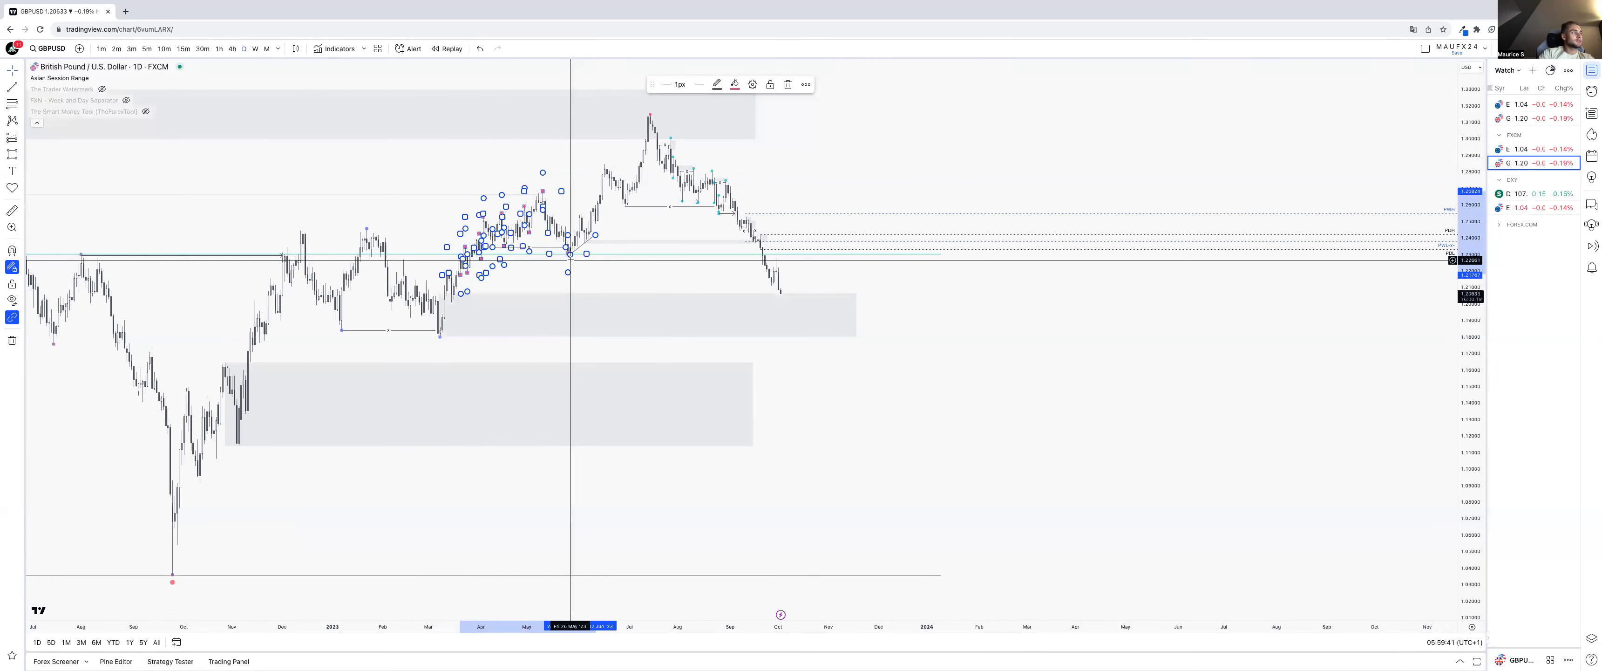
pyautogui.press('Delete')
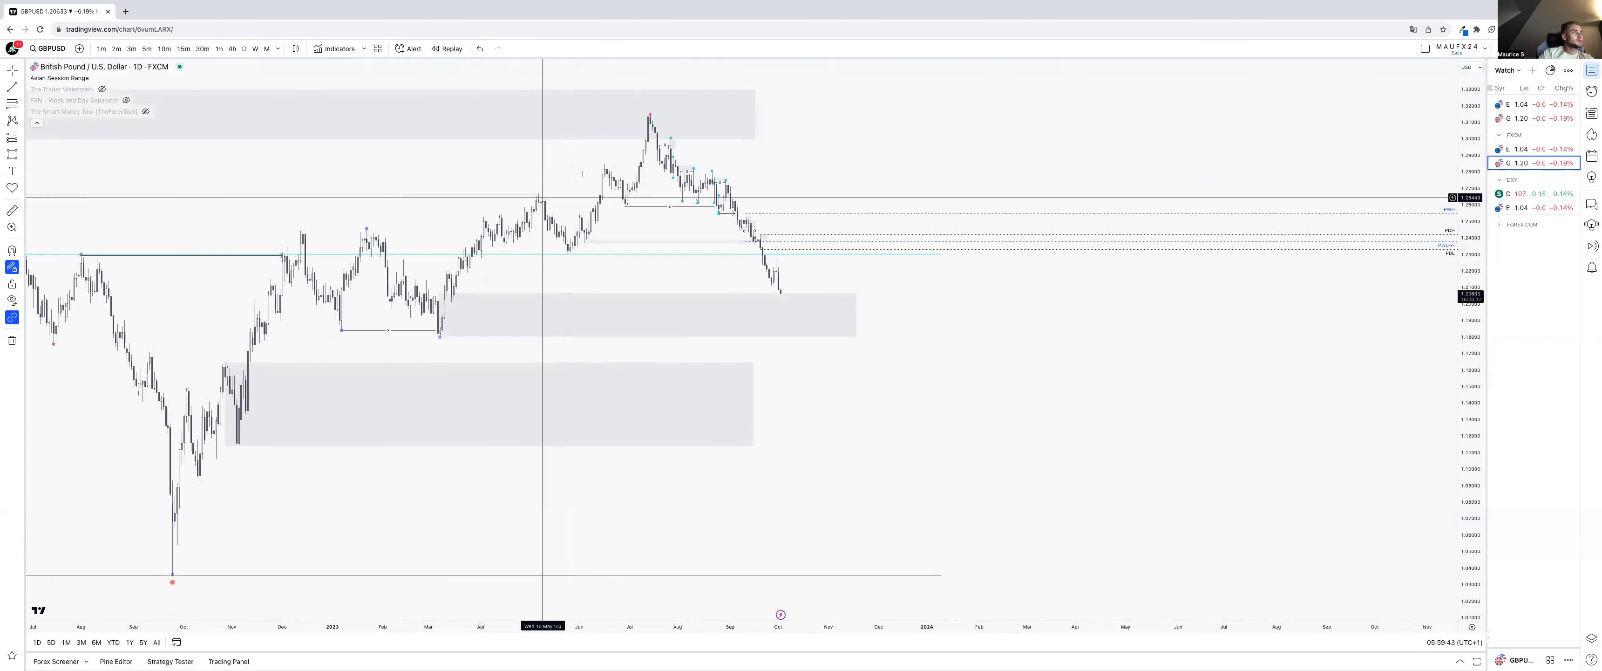
pyautogui.moveTo(793, 168); pyautogui.dragTo(738, 171)
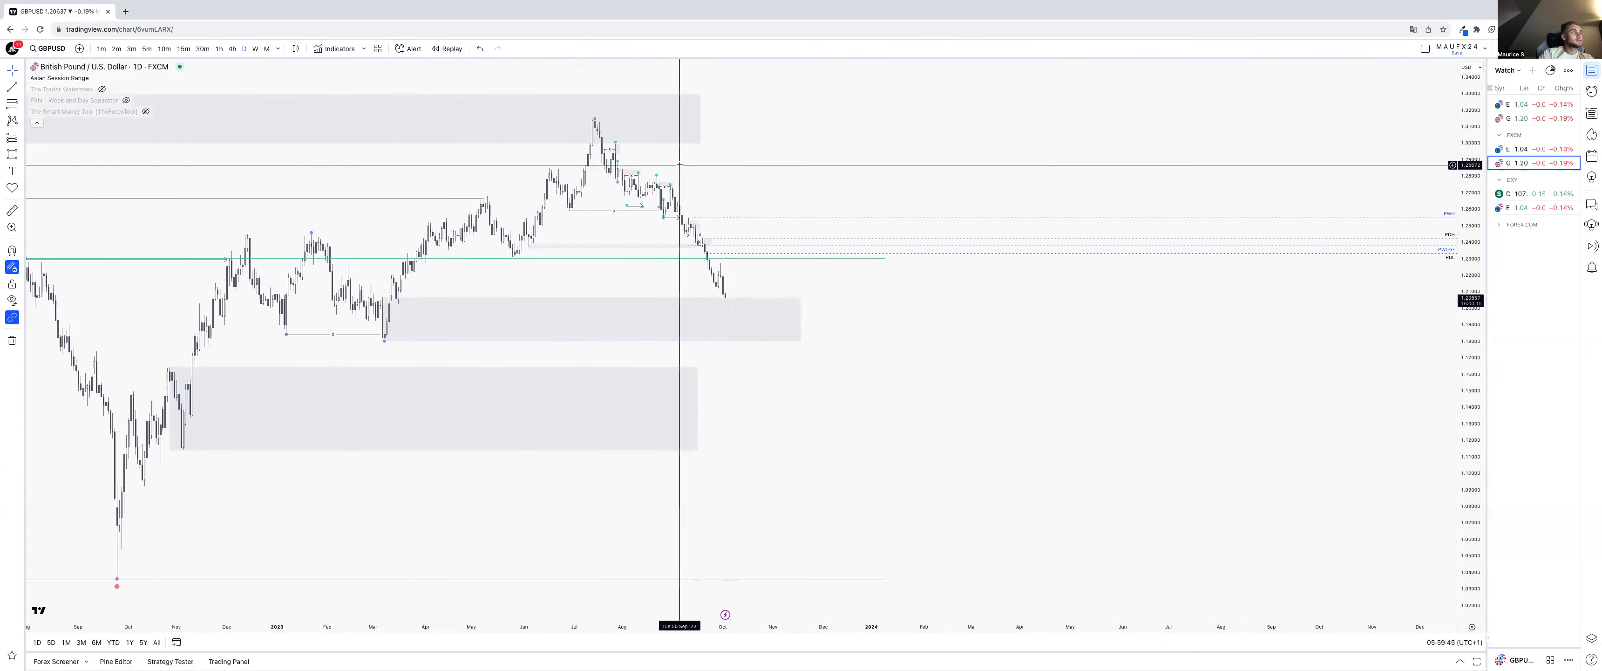
pyautogui.moveTo(620, 159); pyautogui.dragTo(677, 224)
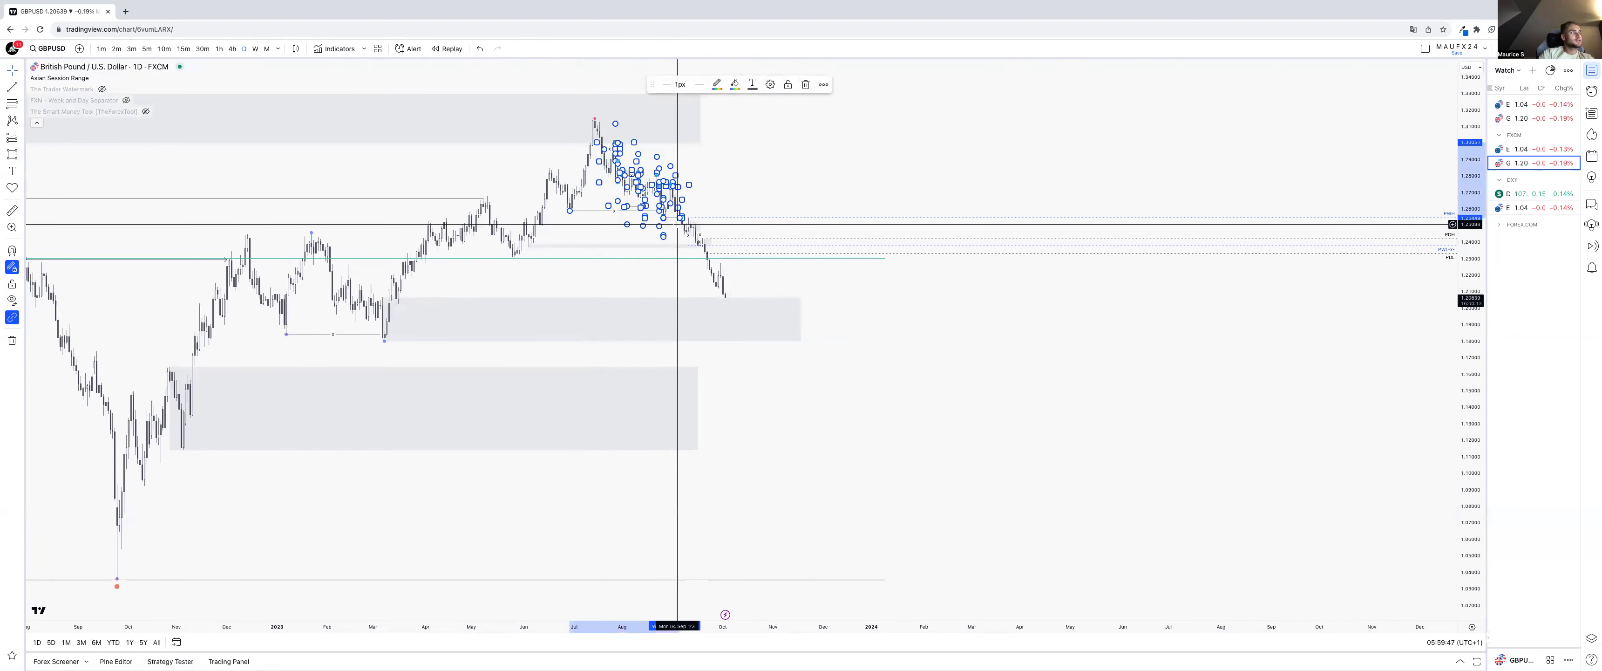
pyautogui.click(592, 117)
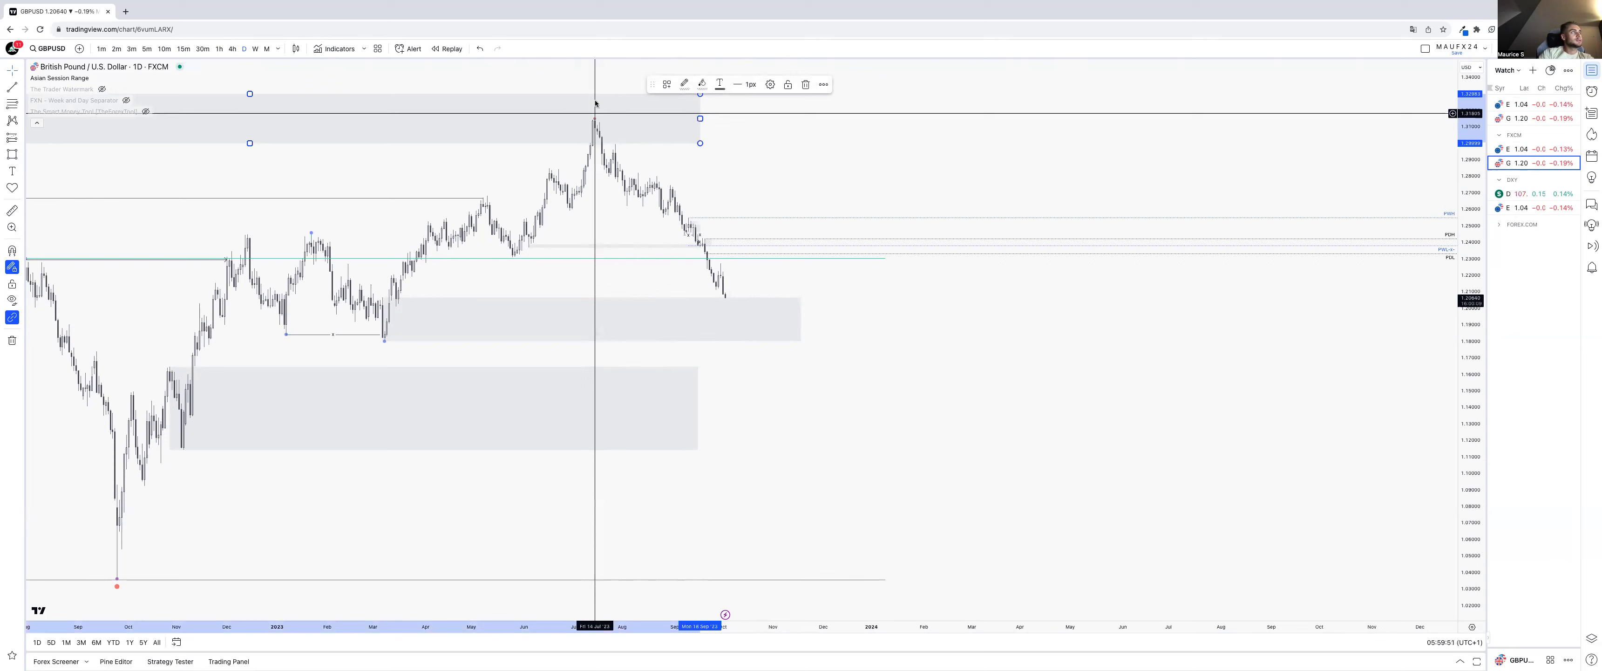
pyautogui.click(595, 102)
pyautogui.moveTo(663, 191); pyautogui.dragTo(729, 268)
pyautogui.press('Delete')
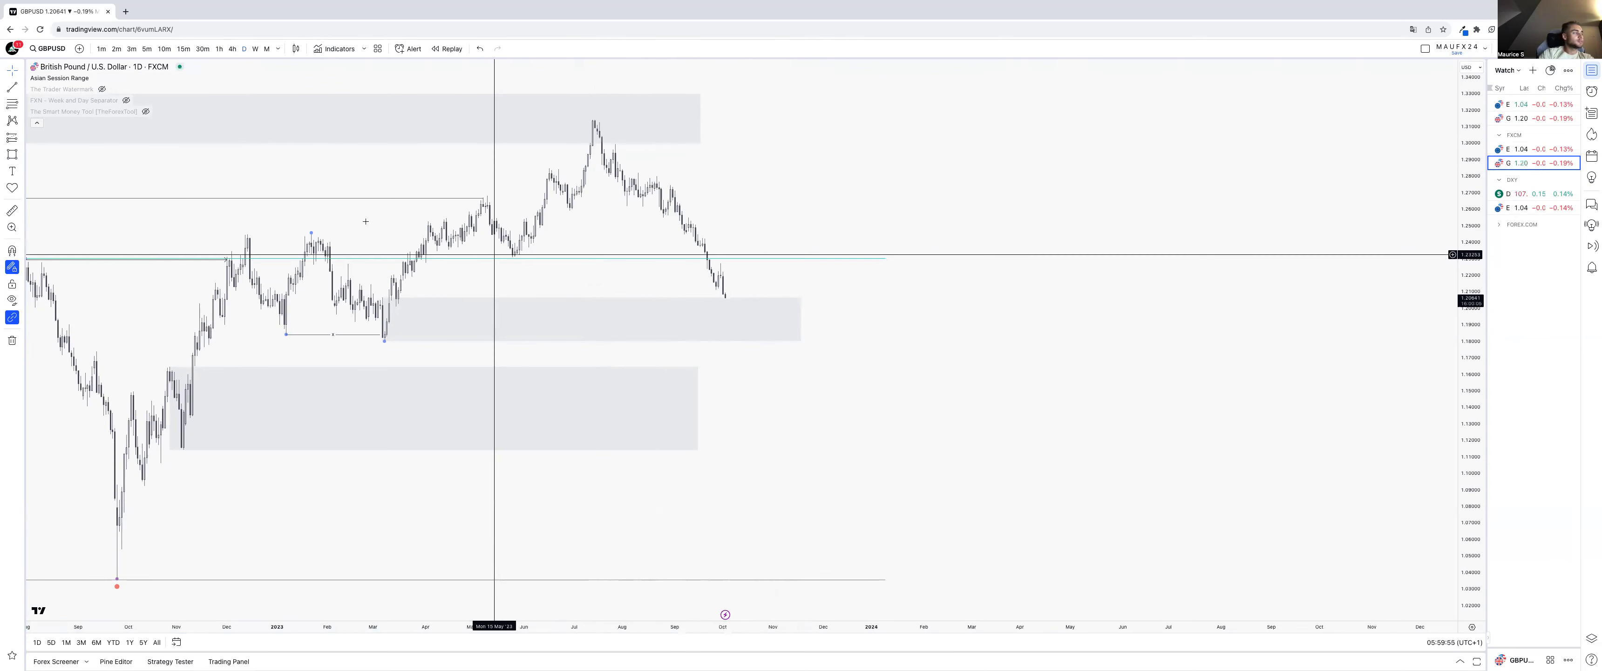
# - Draw a horizontal line from the 25 May 2023 low to 19 September 2023 with the saved line template
pyautogui.press('super')
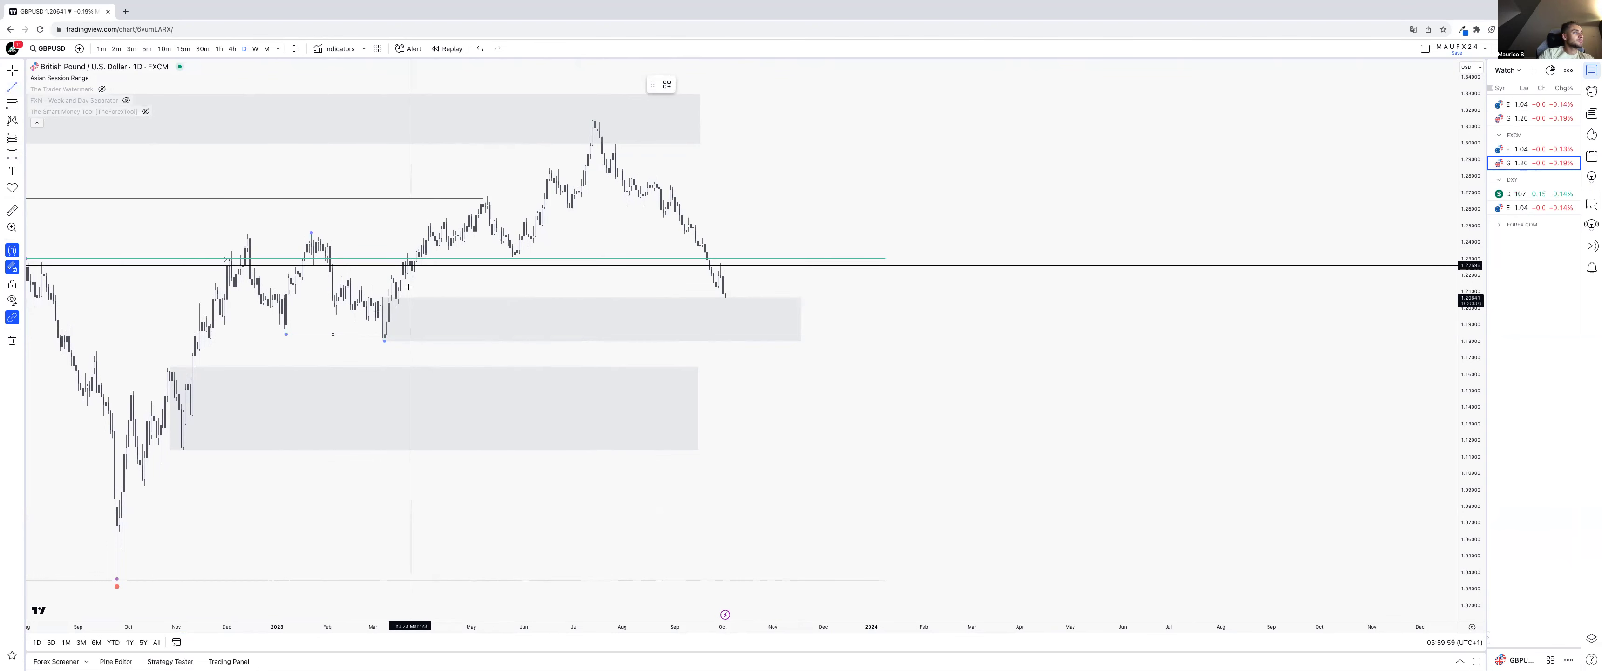
pyautogui.keyDown('super'); pyautogui.click(512, 291); pyautogui.keyUp('super')
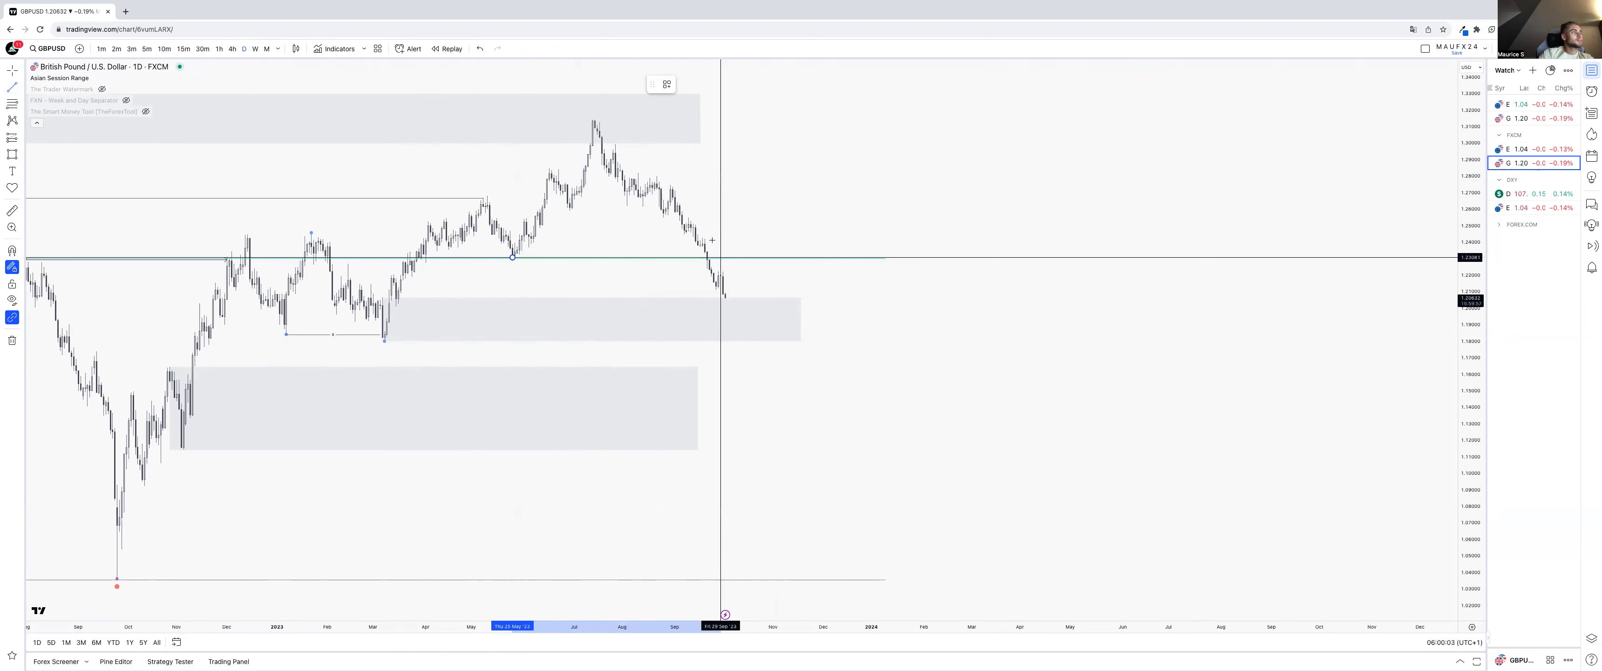
pyautogui.click(704, 241)
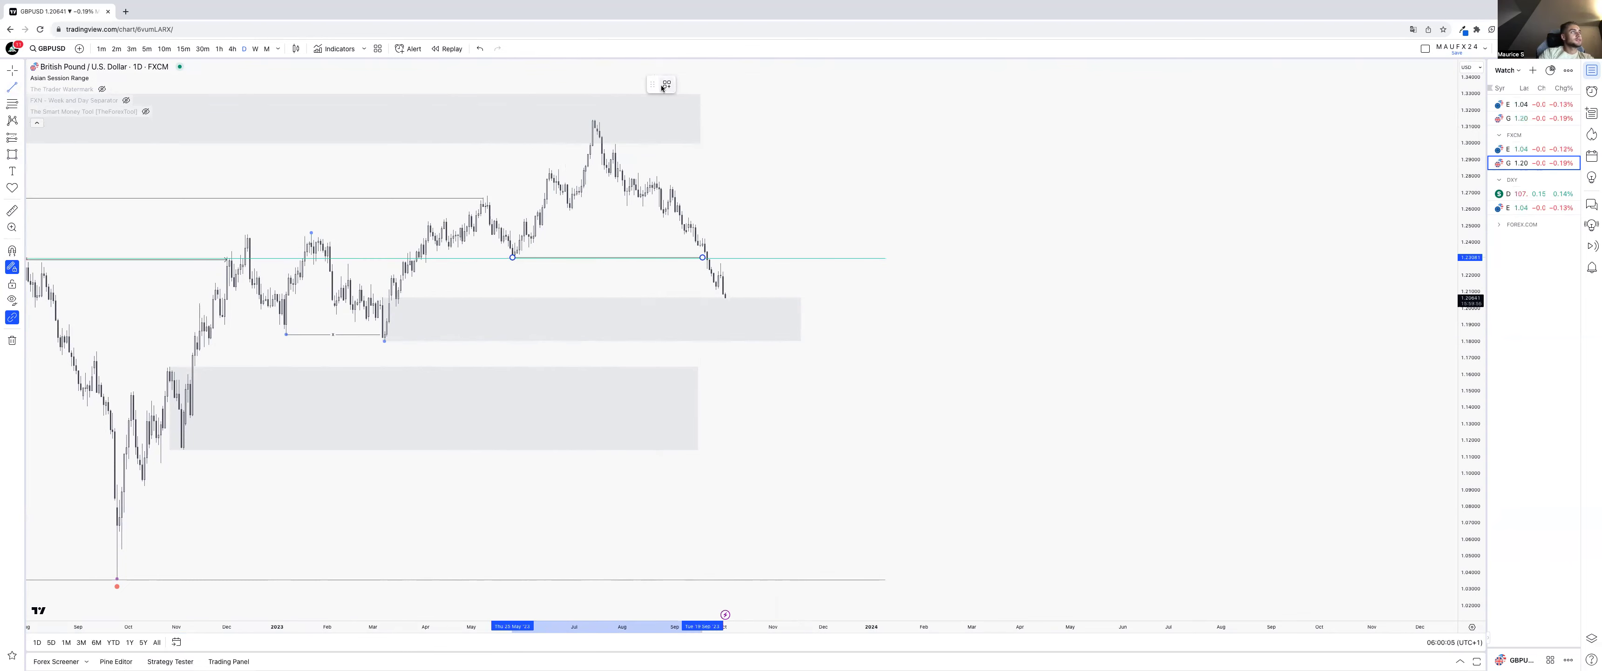
pyautogui.click(669, 184)
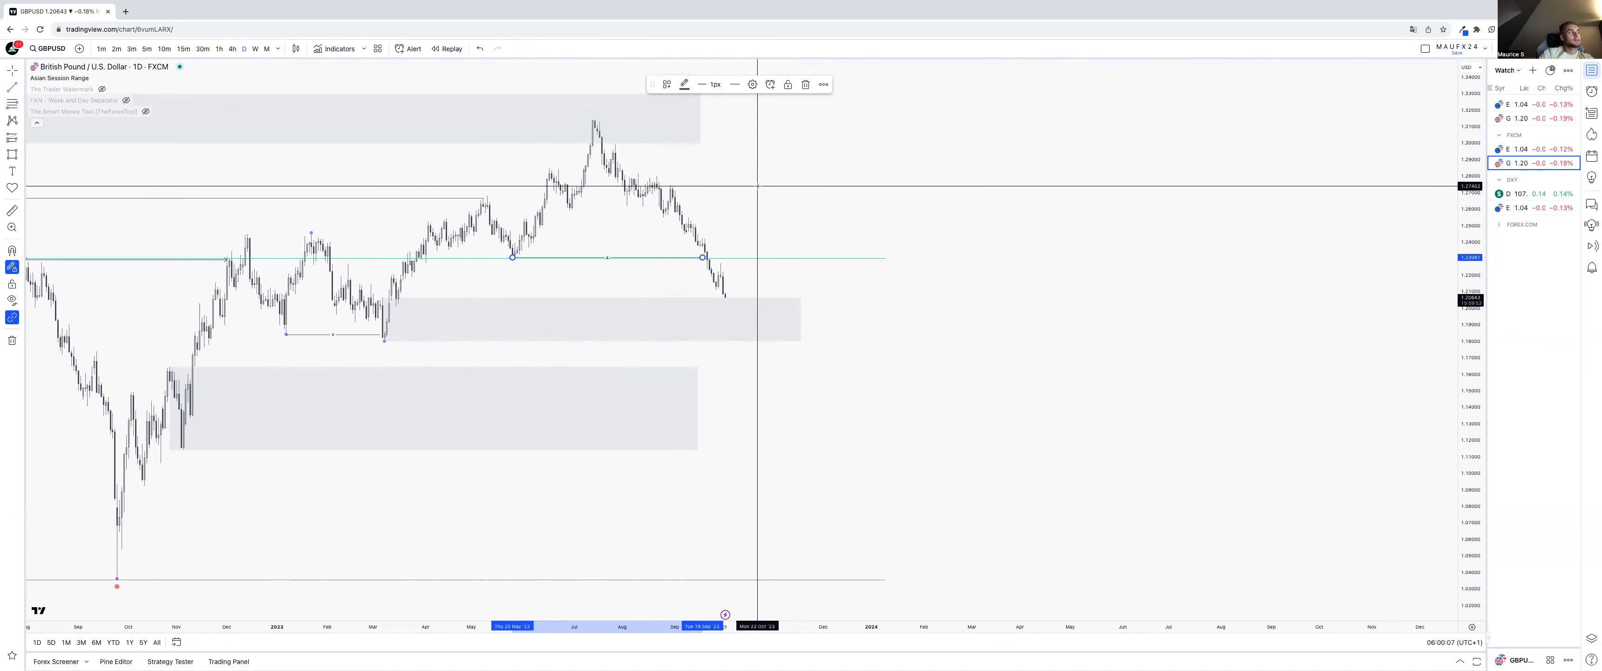
# - Place a horizontal ray at the low of the 25 September week on the weekly chart and apply the PWL template
pyautogui.click(254, 48)
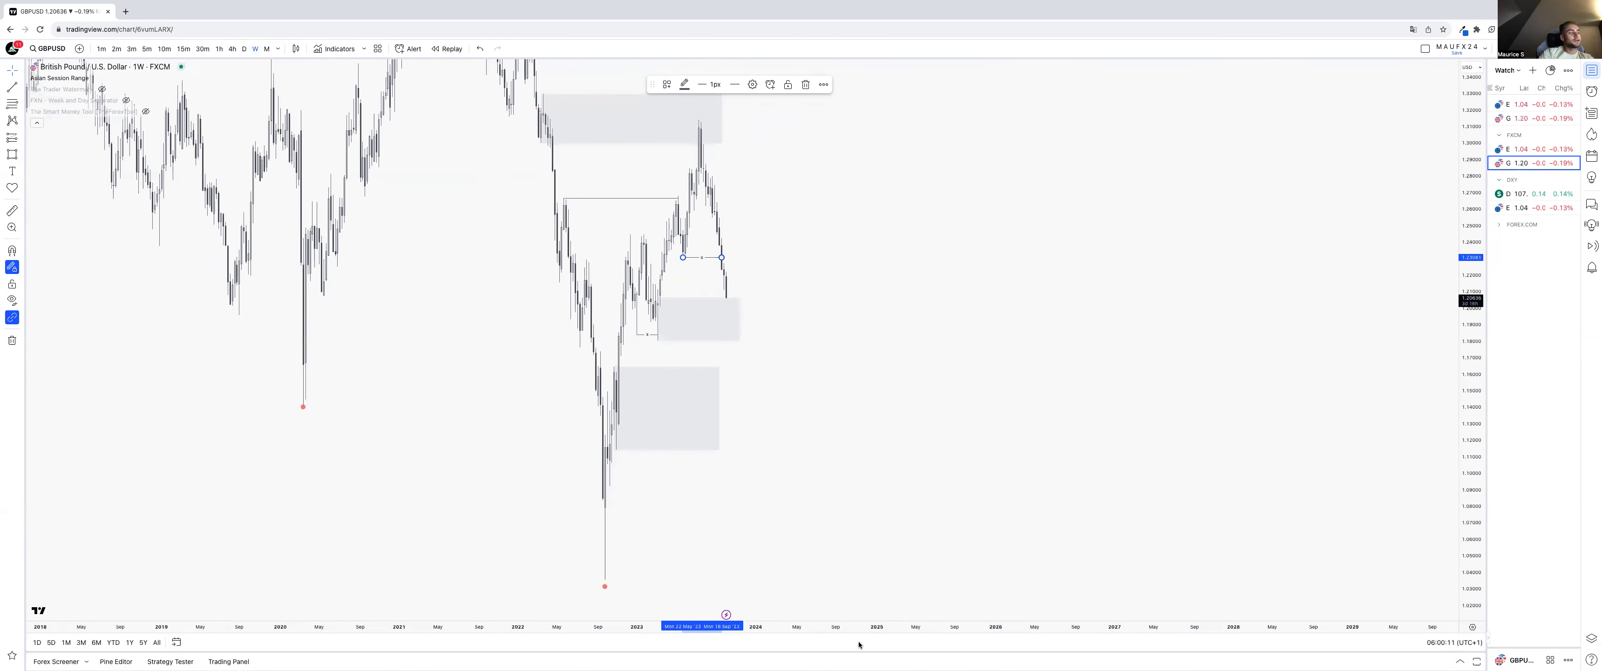
pyautogui.scroll(2, 782, 616)
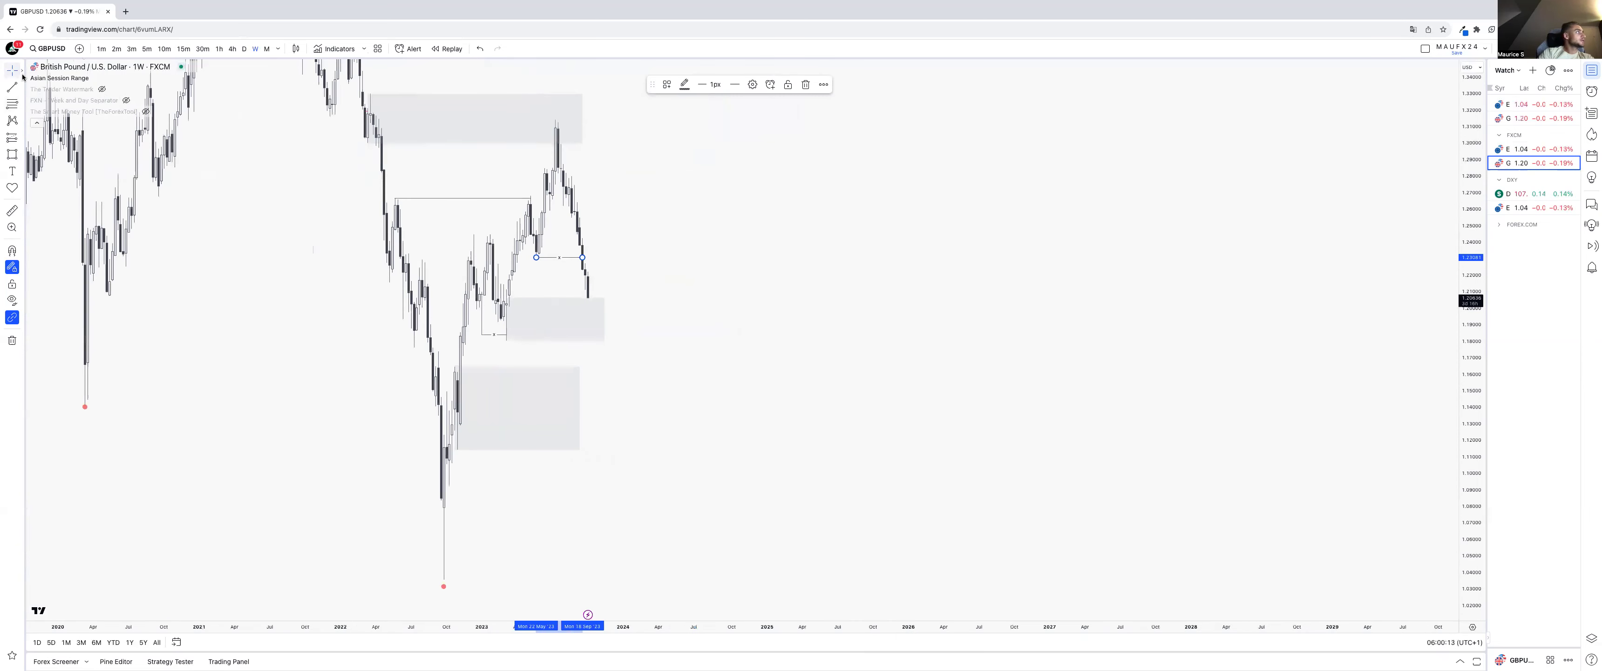
pyautogui.click(23, 89)
pyautogui.click(69, 212)
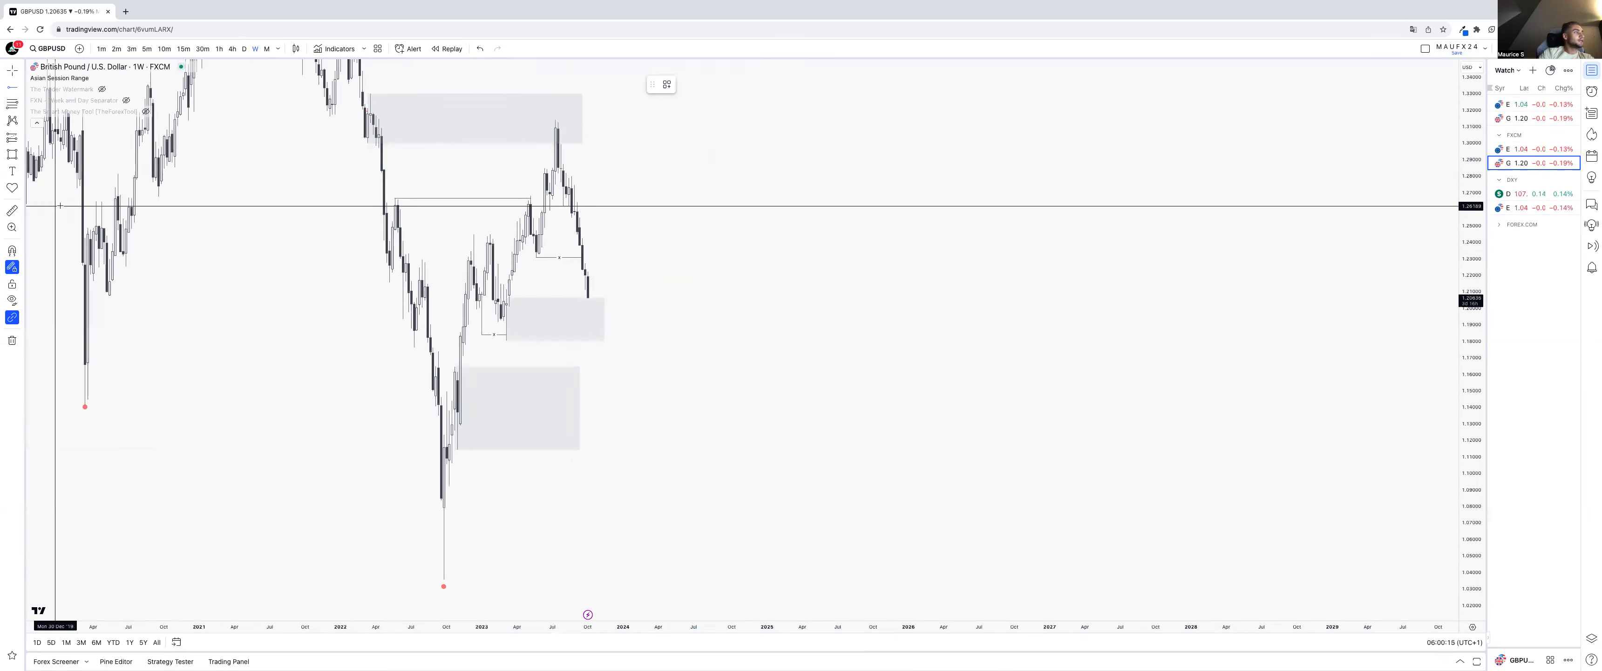
pyautogui.click(586, 290)
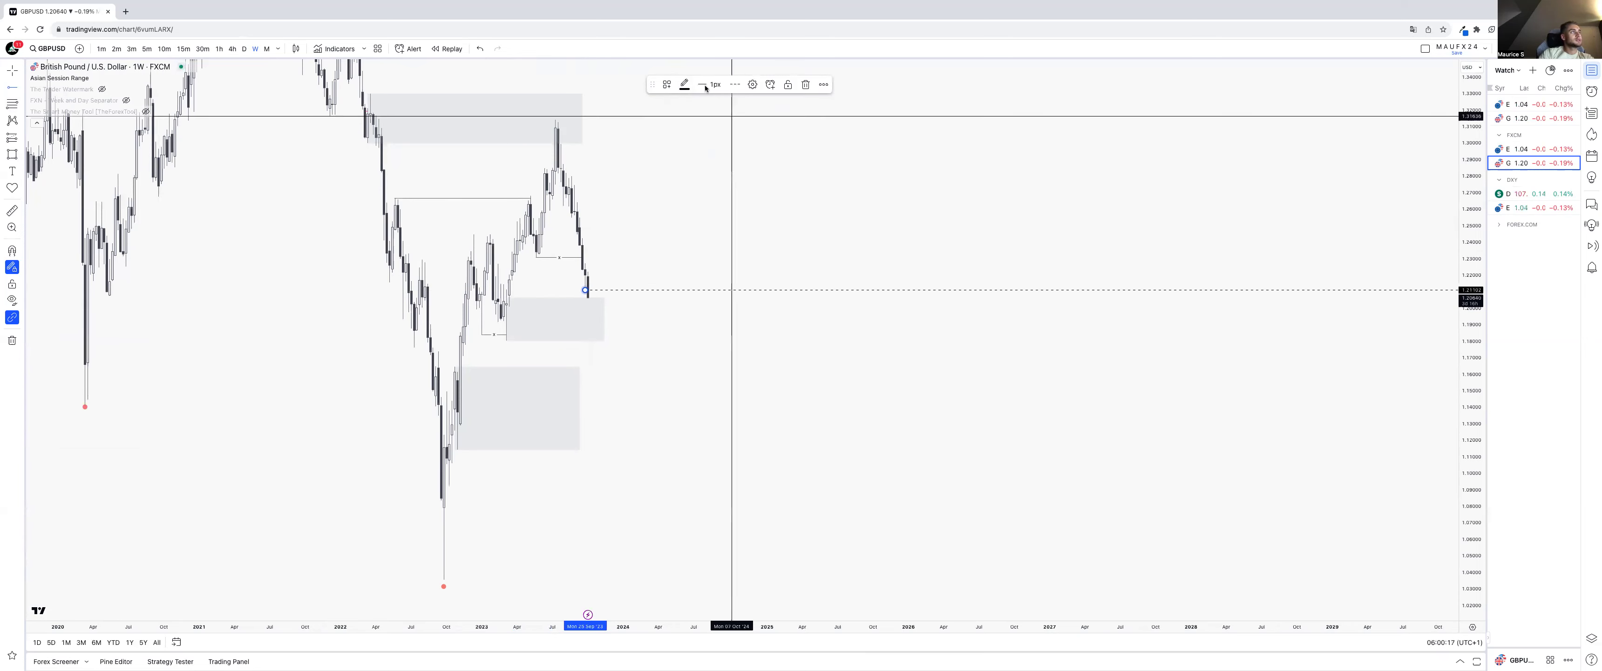
pyautogui.click(667, 85)
pyautogui.click(683, 184)
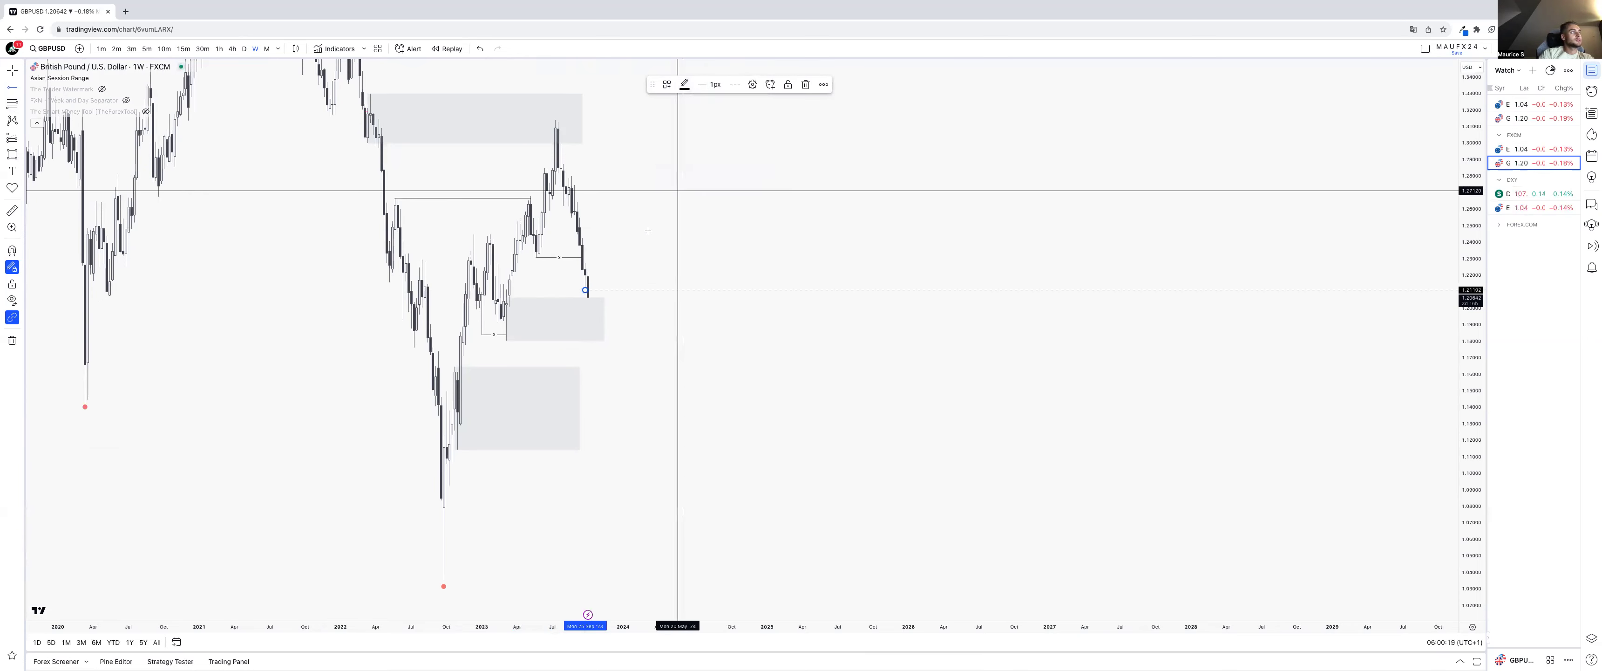
# - Add a ray with the PWH template at the 25 September week's high and append "-x-" to the PWL ray's label
pyautogui.click(585, 263)
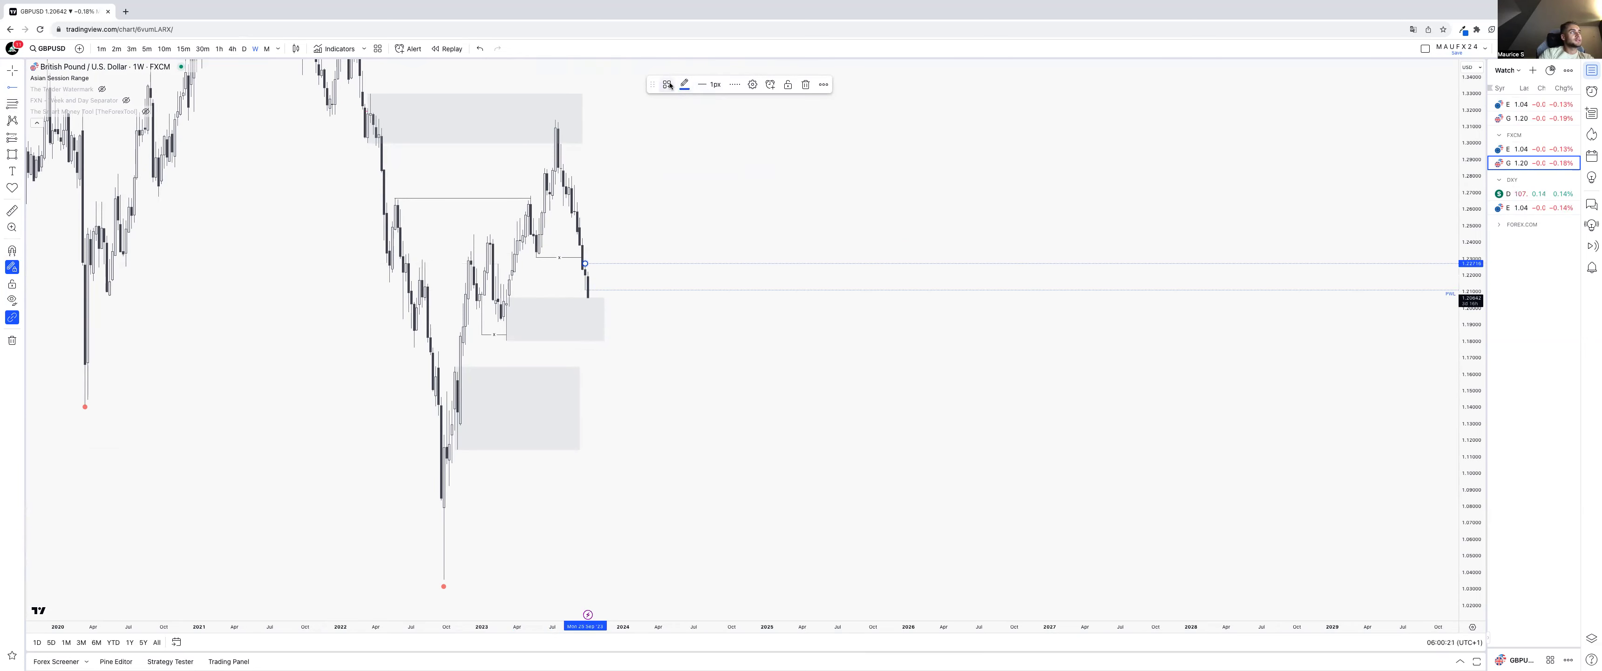
pyautogui.click(687, 168)
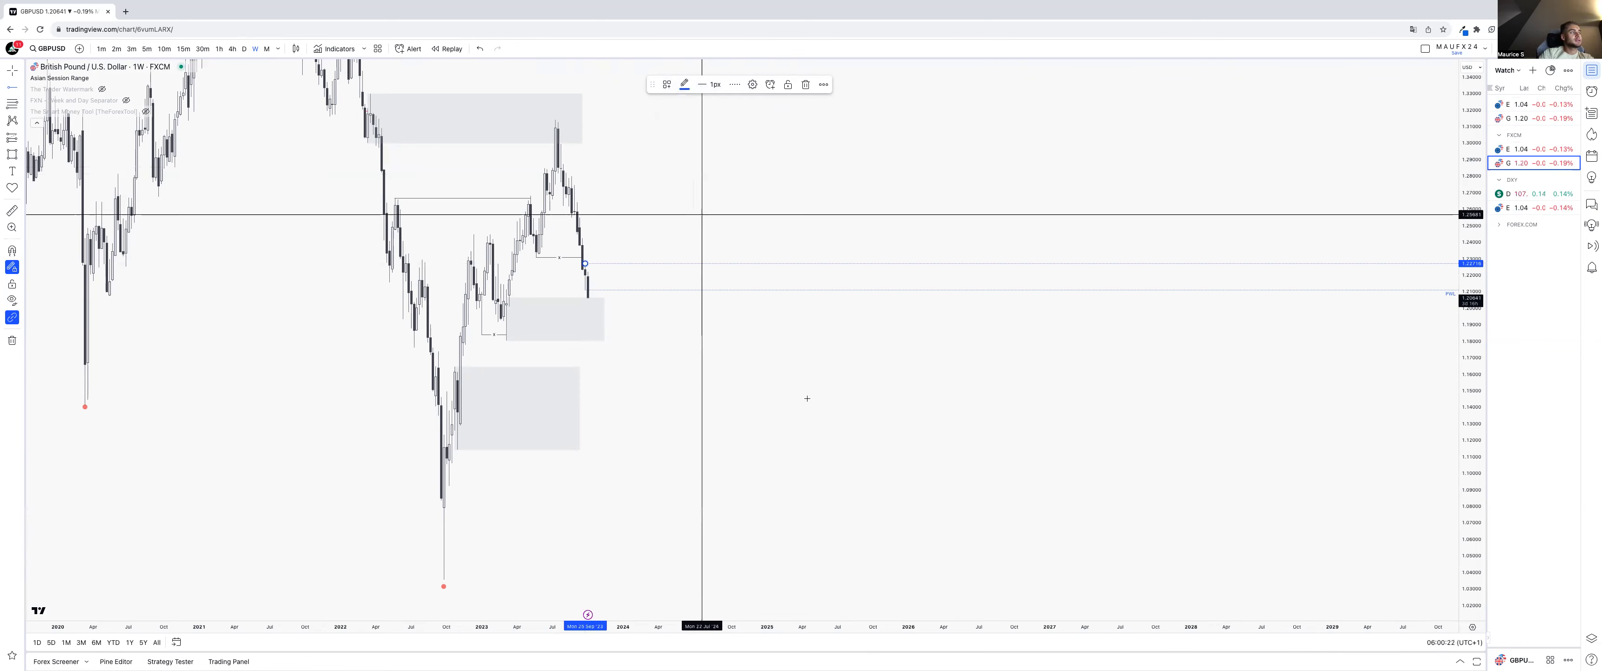
pyautogui.doubleClick(722, 291)
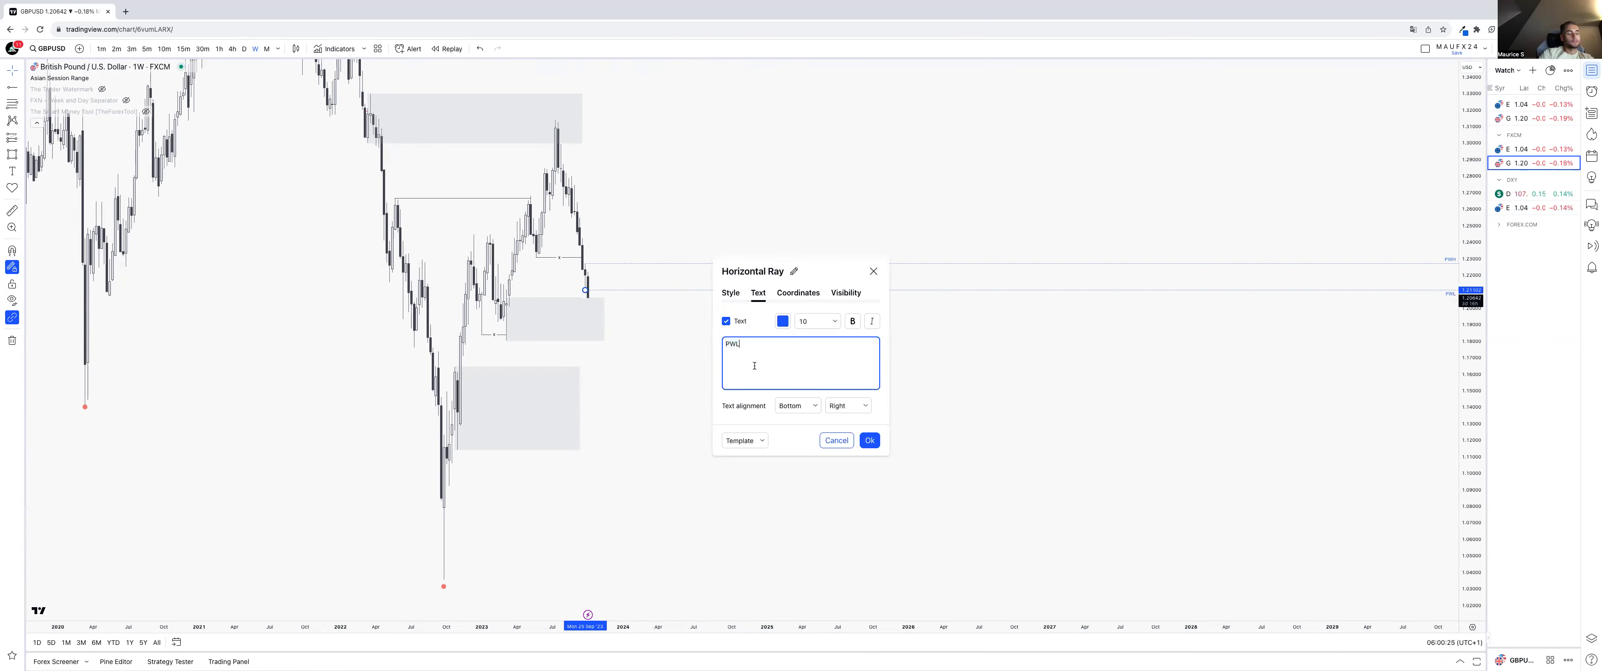
pyautogui.write('-x-')
pyautogui.click(870, 440)
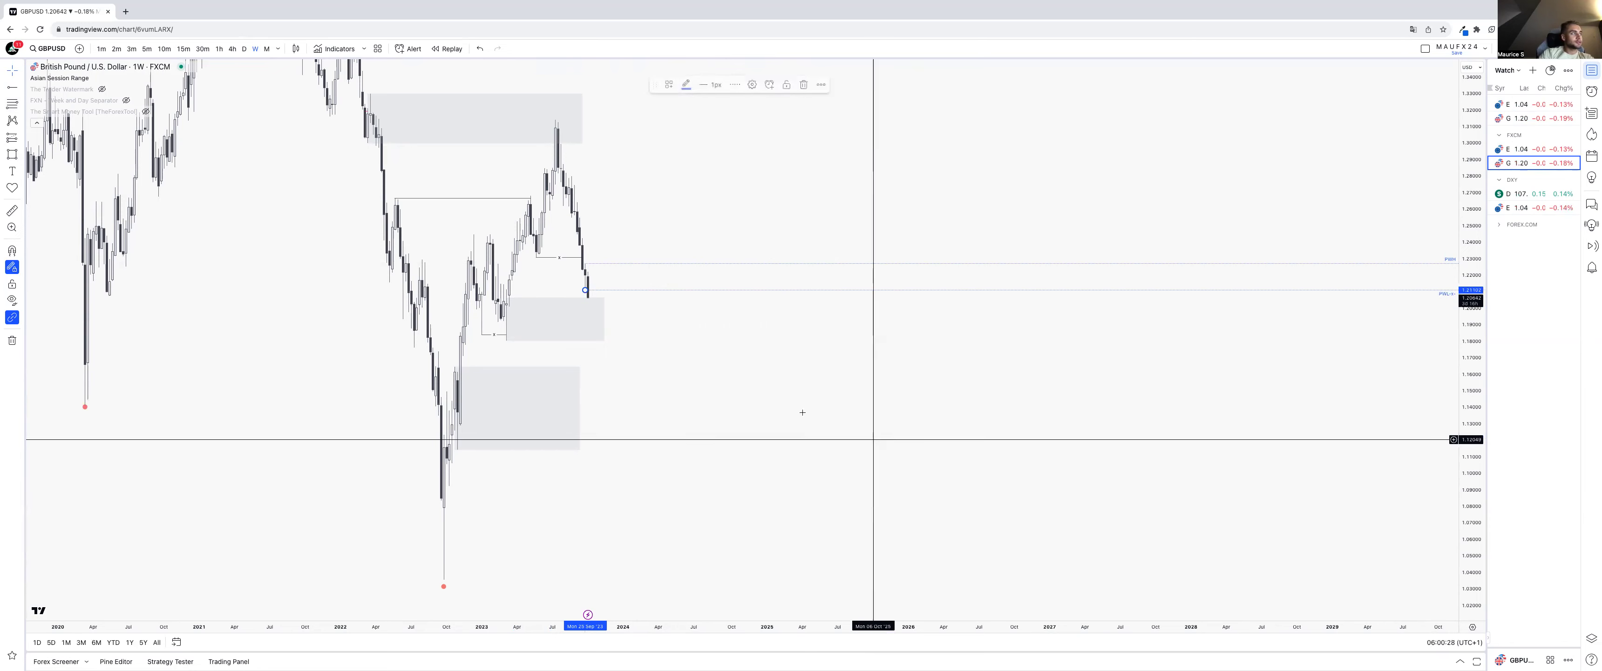
# - Add rays at the 2 October low and high on the daily chart with the PDL and PDH templates, and mark the PDL label
pyautogui.click(245, 48)
pyautogui.click(584, 292)
pyautogui.click(667, 84)
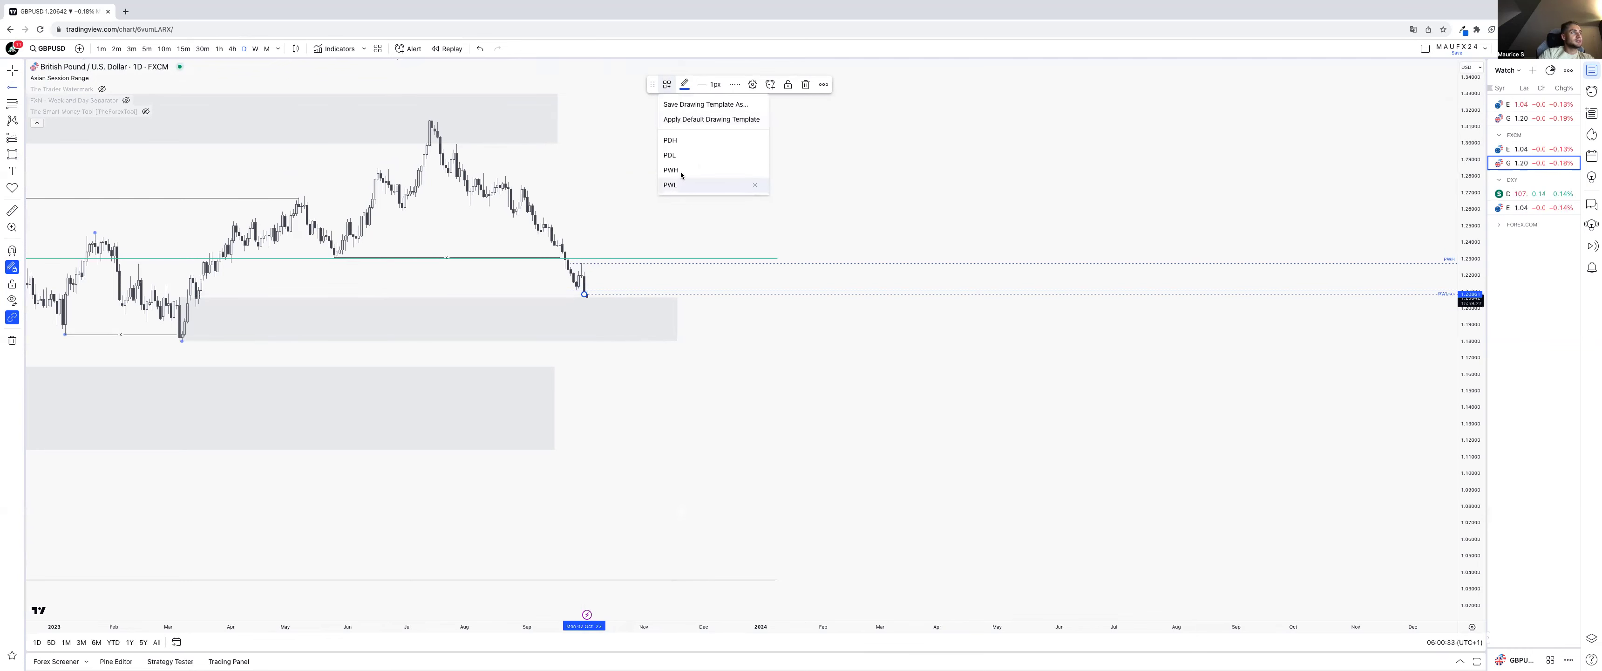
pyautogui.click(677, 152)
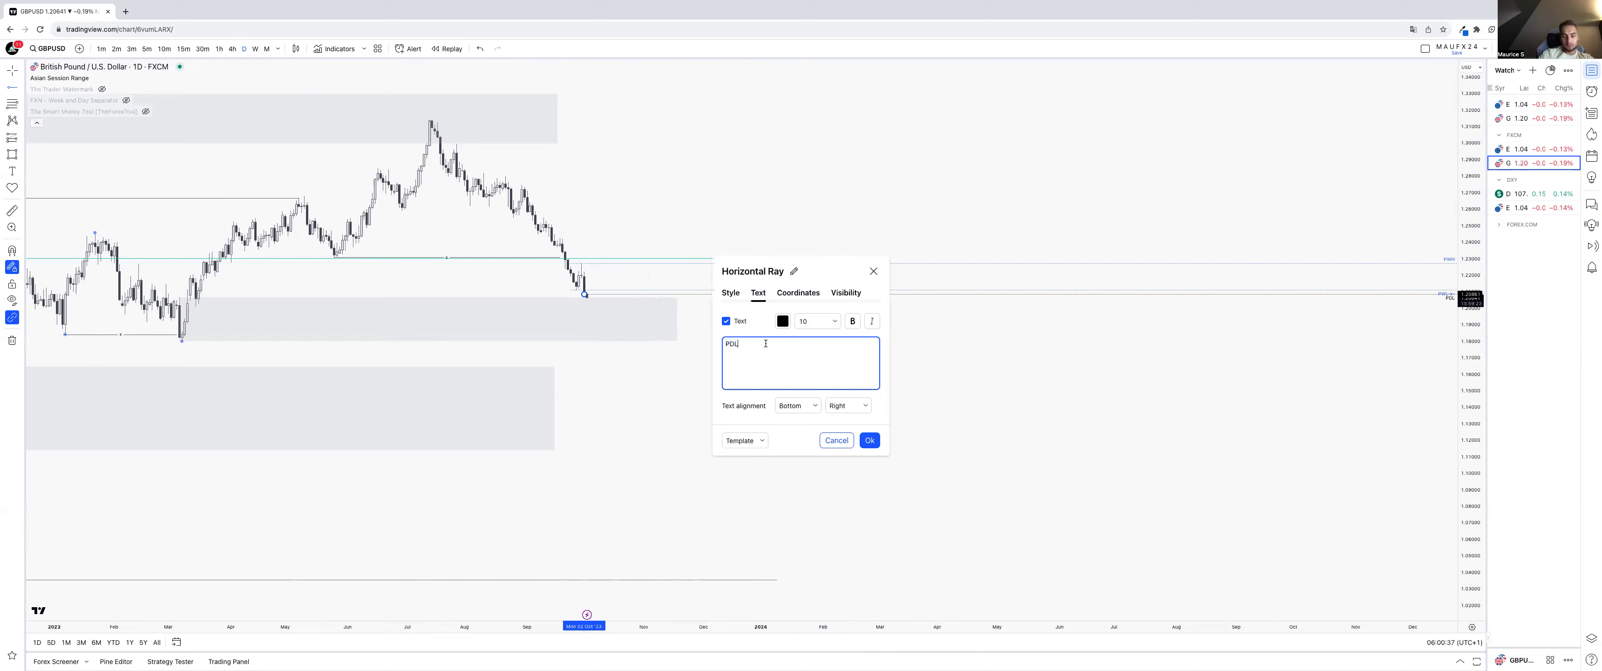
pyautogui.click(870, 440)
pyautogui.press('ctrl')
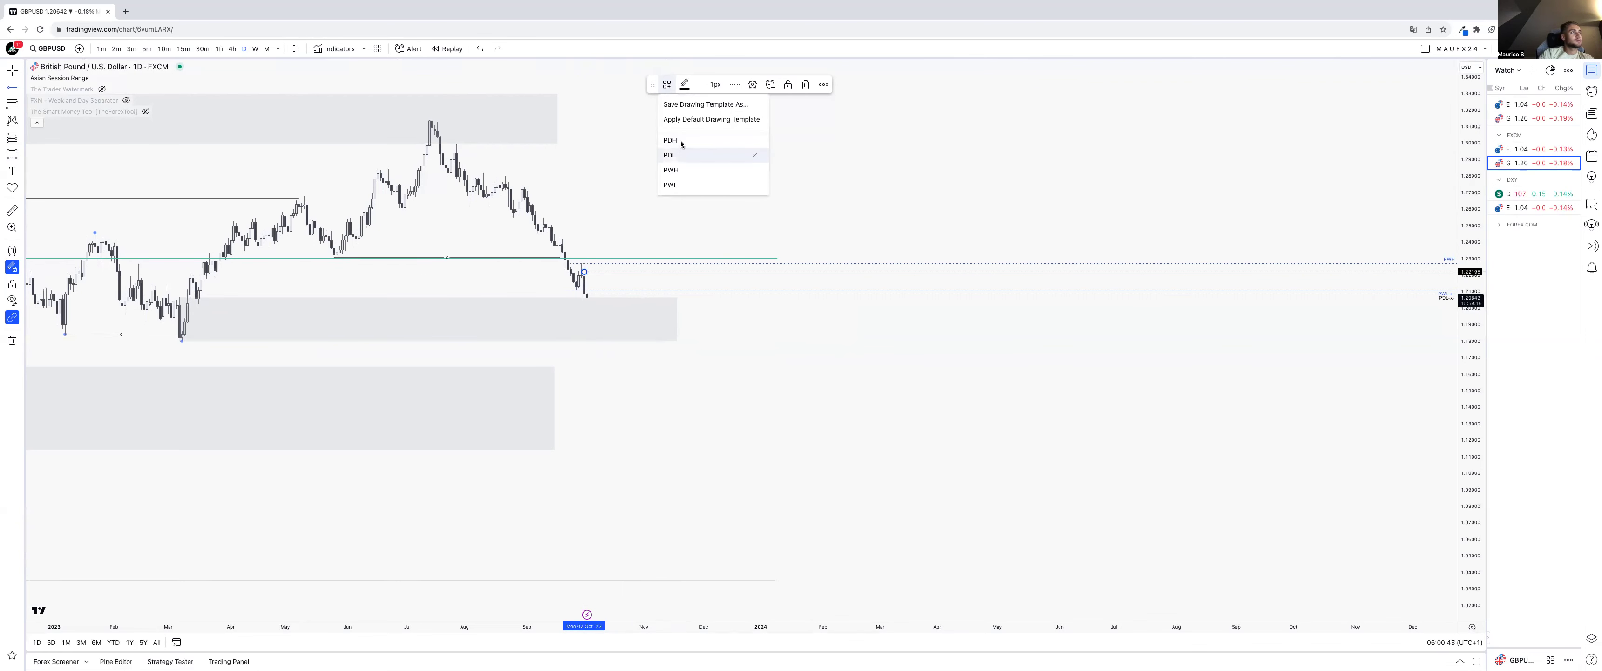
pyautogui.click(681, 142)
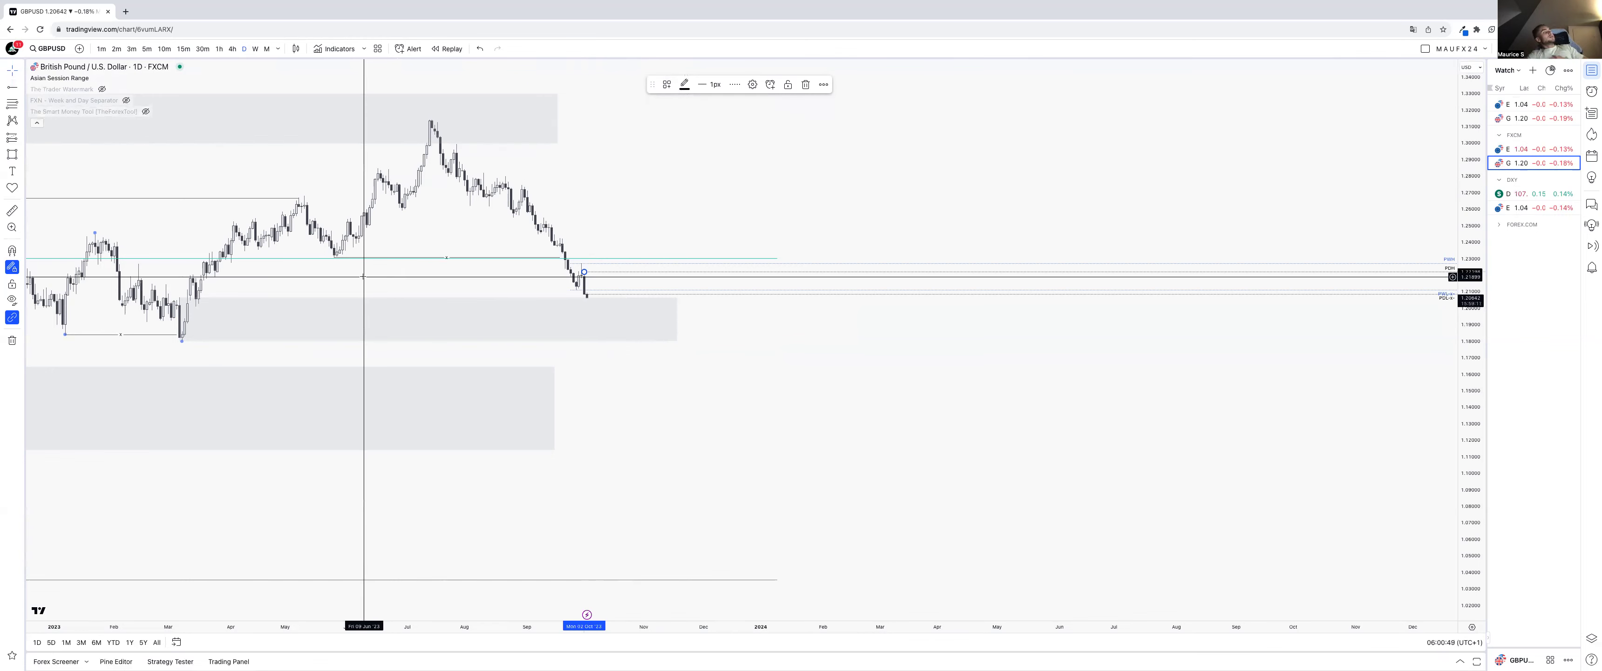
# - On the 1-hour GBPUSD chart, delete the old text callout near 21 September and the small markers drawn across early to mid September
pyautogui.moveTo(545, 626); pyautogui.dragTo(625, 626)
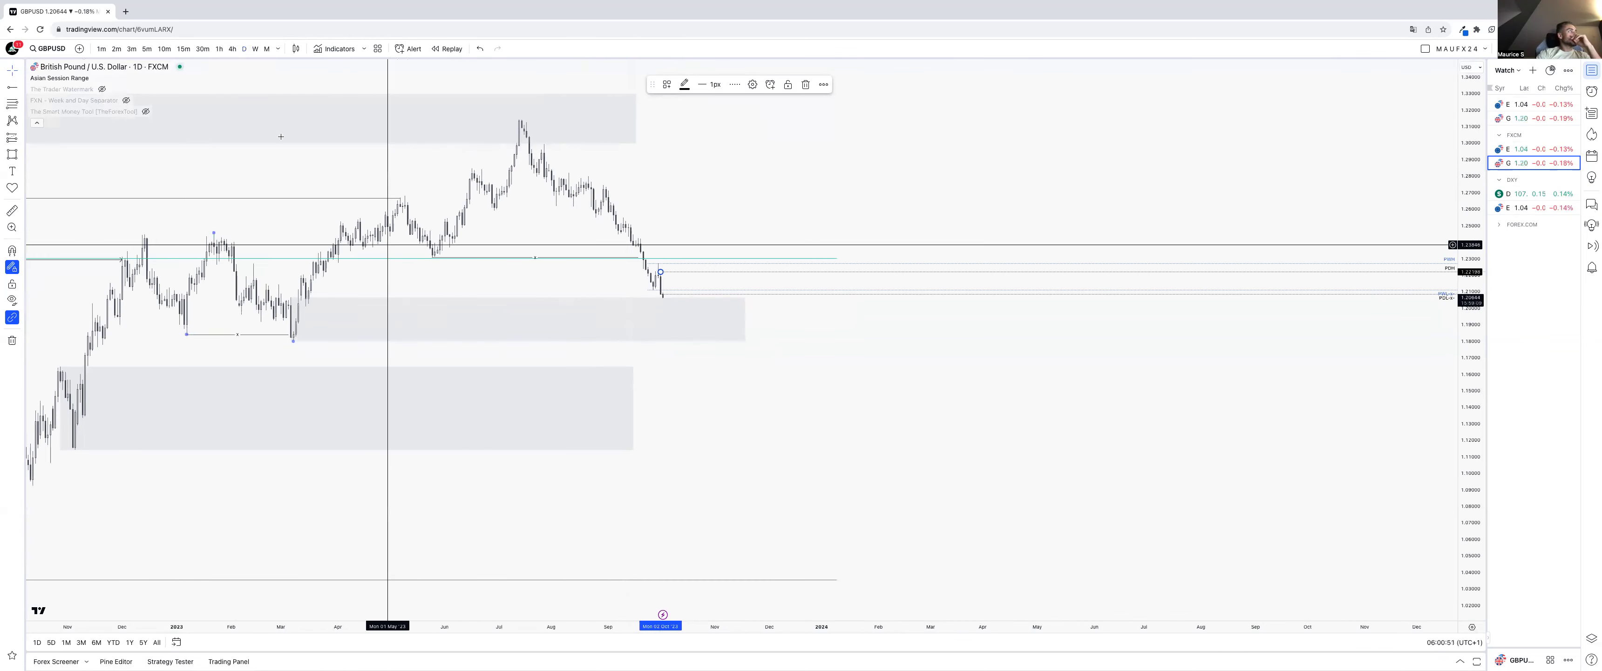
pyautogui.click(219, 49)
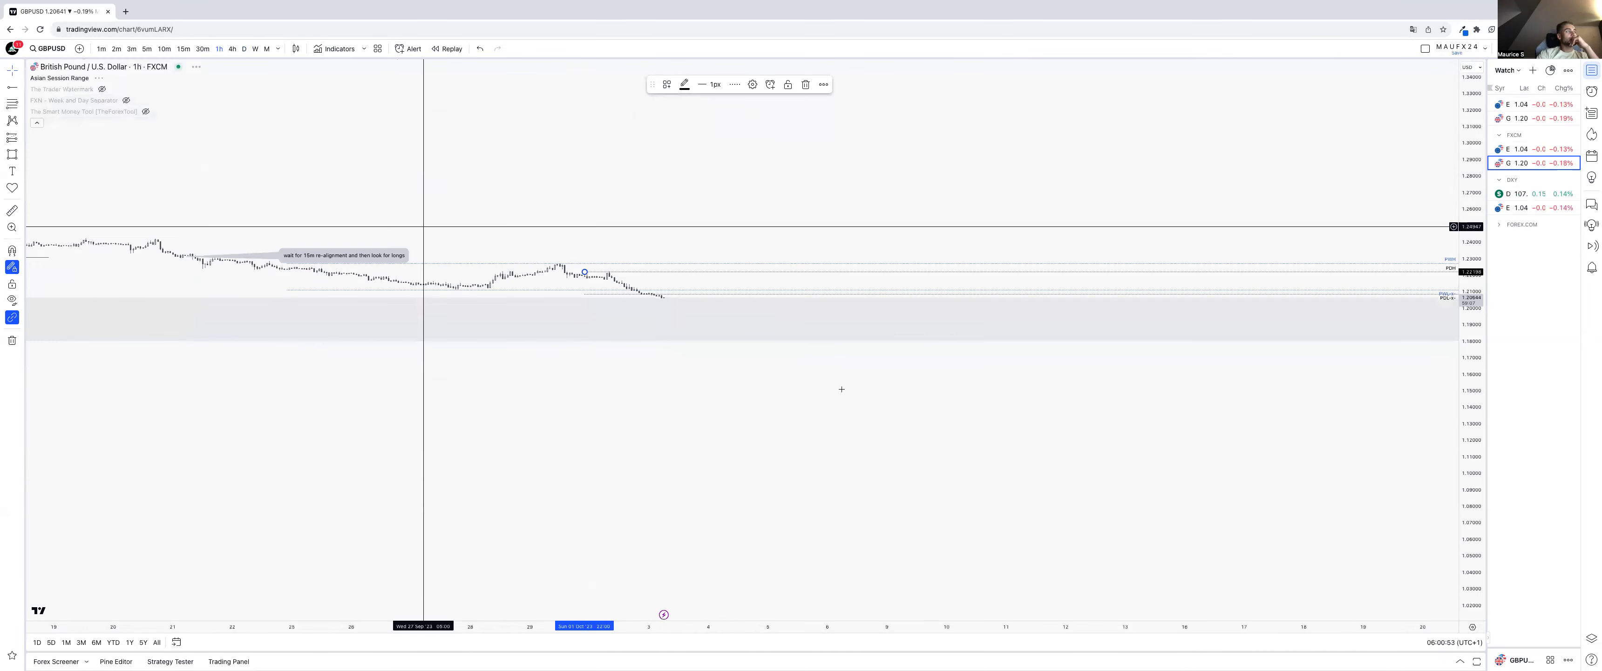
pyautogui.doubleClick(1478, 365)
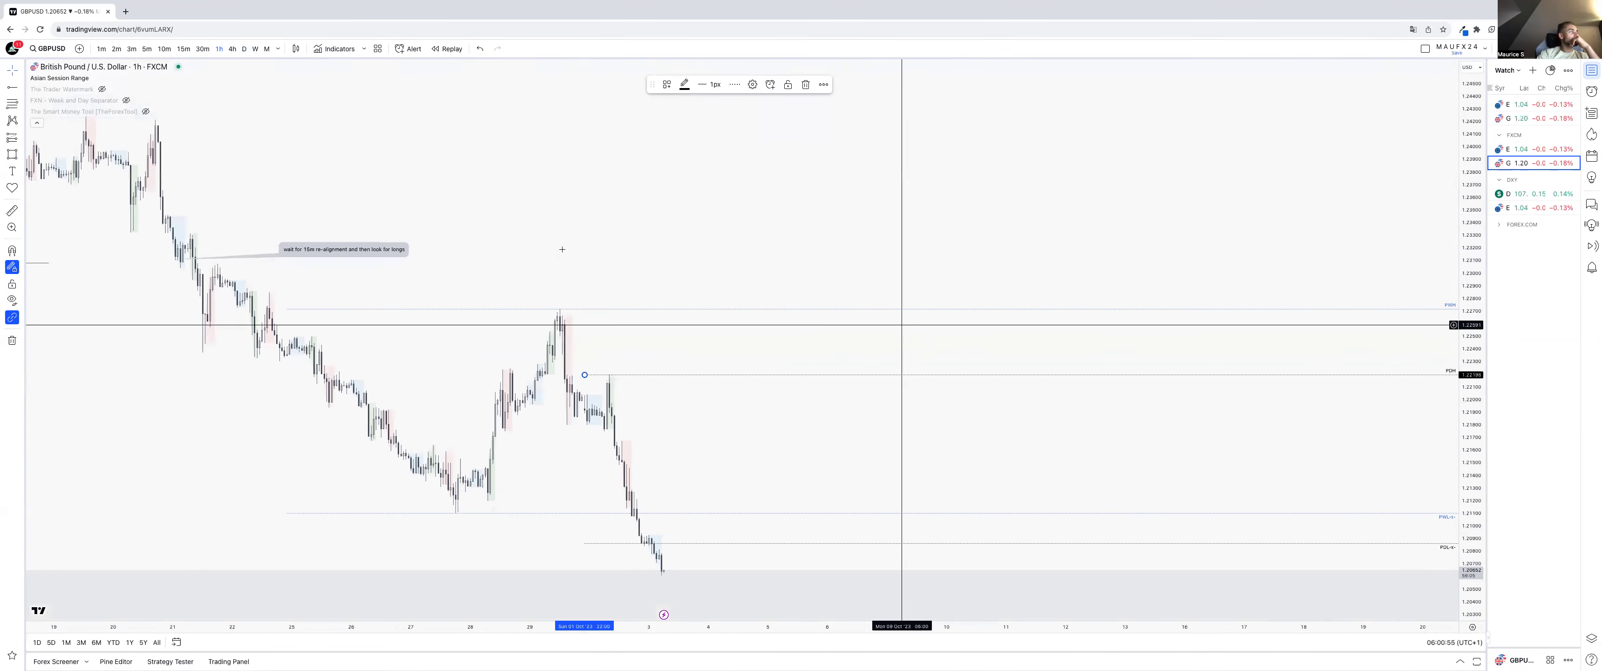
pyautogui.click(396, 255)
pyautogui.moveTo(610, 628); pyautogui.dragTo(1150, 573)
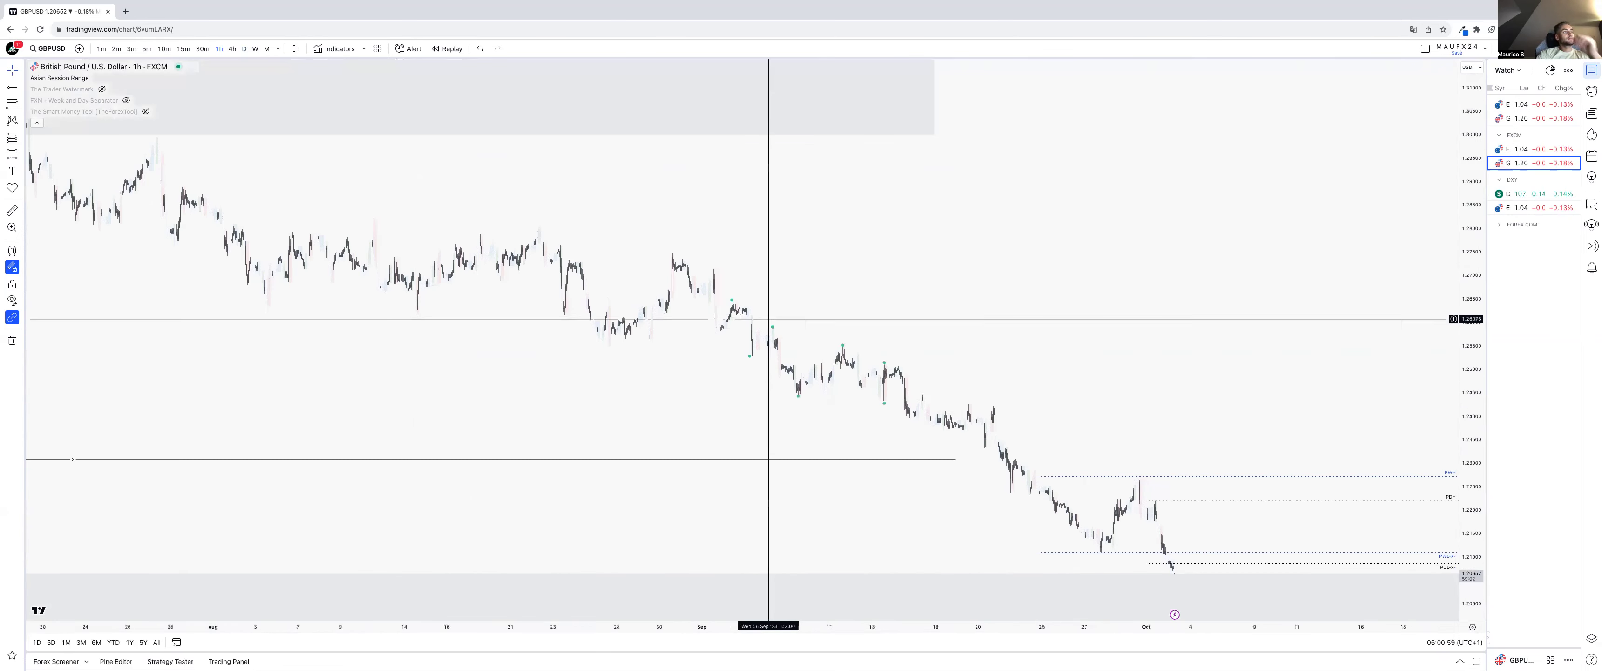
pyautogui.moveTo(716, 276); pyautogui.dragTo(933, 404)
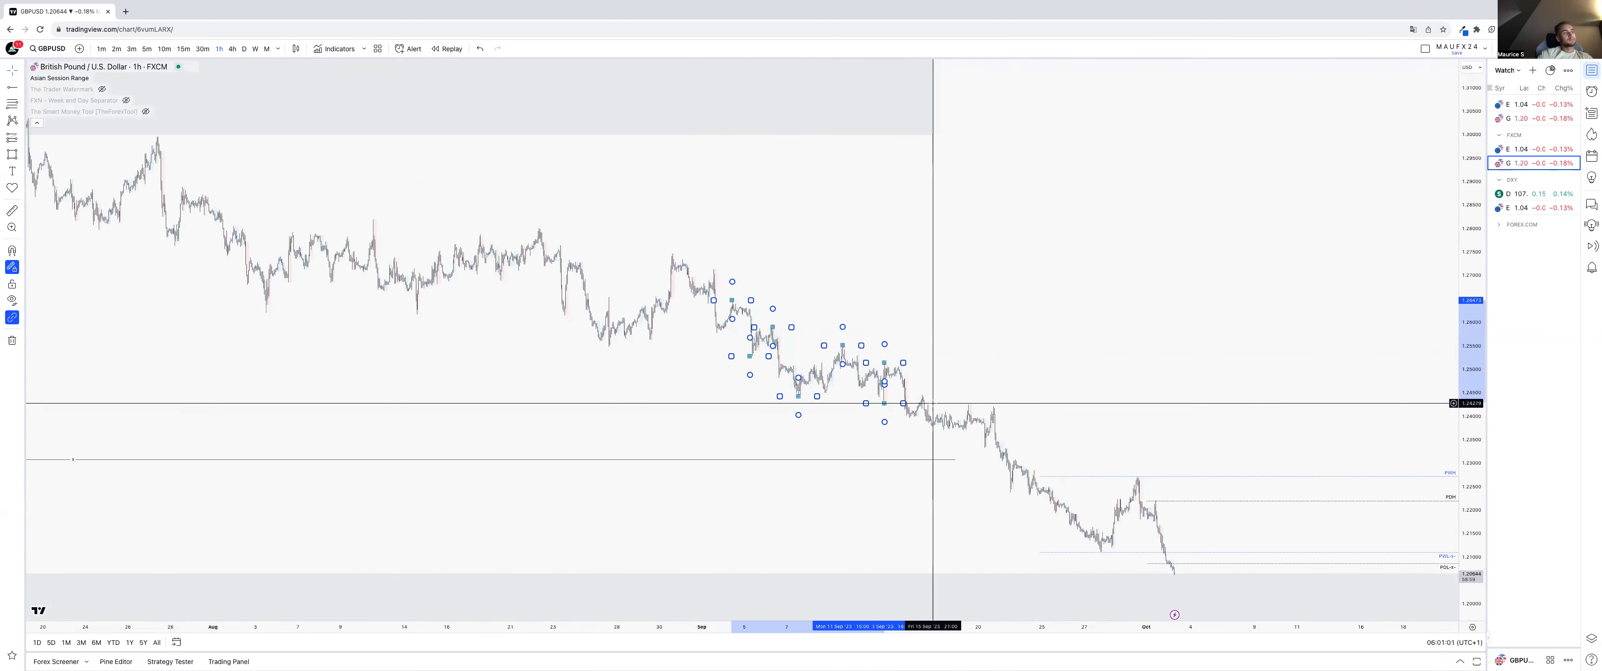
pyautogui.press('Delete')
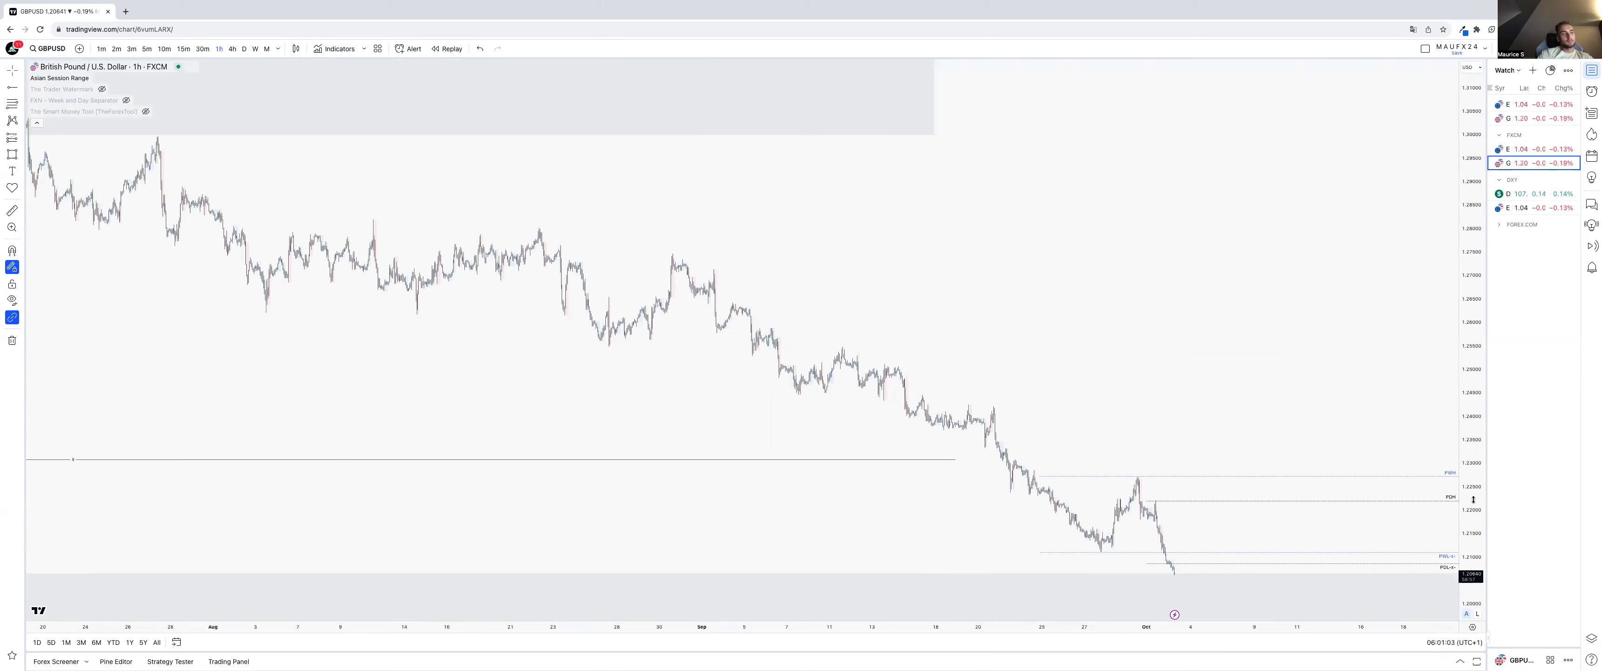
# - Draw a retracement with a midpoint level from the 29 September high down to just below the current price
pyautogui.moveTo(1474, 500); pyautogui.dragTo(1472, 377)
pyautogui.moveTo(1281, 400); pyautogui.dragTo(1283, 296)
pyautogui.moveTo(1241, 255); pyautogui.dragTo(1139, 146)
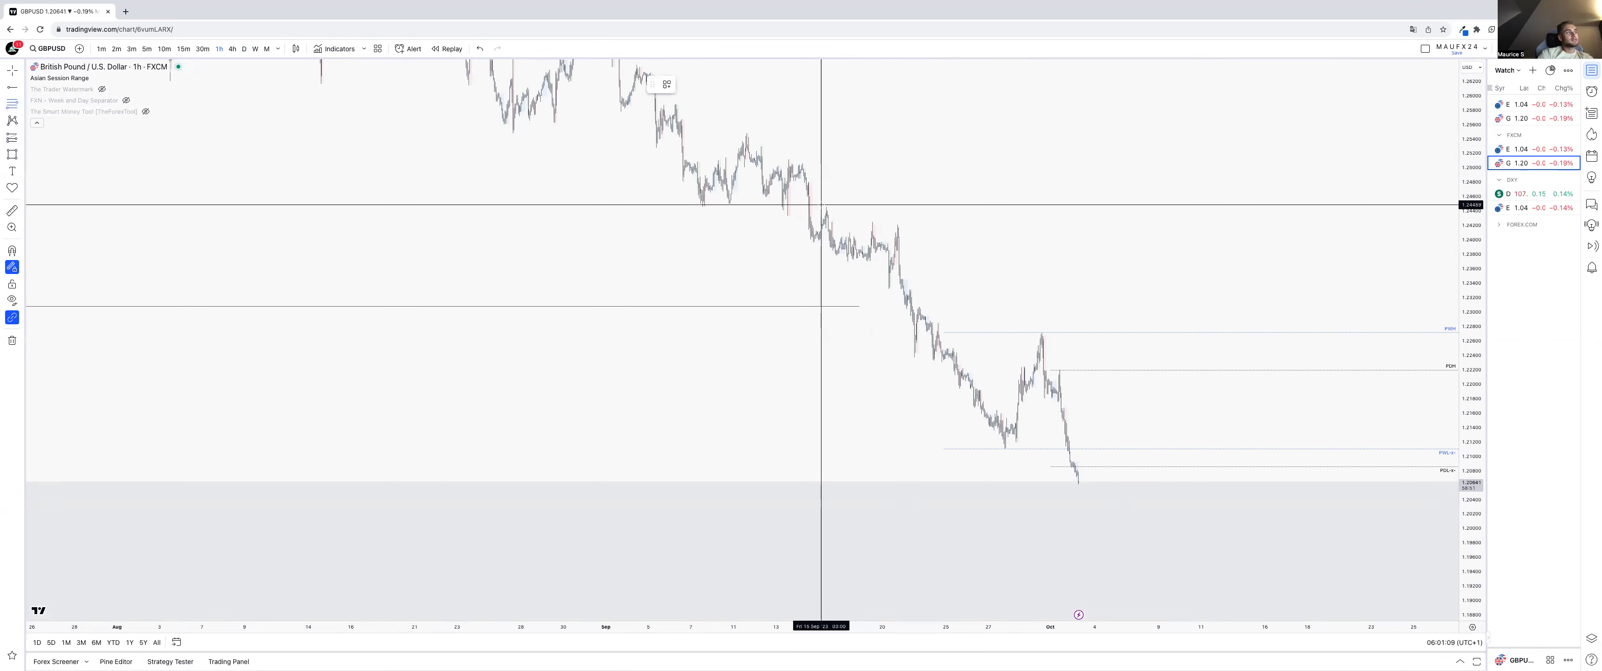
pyautogui.click(896, 222)
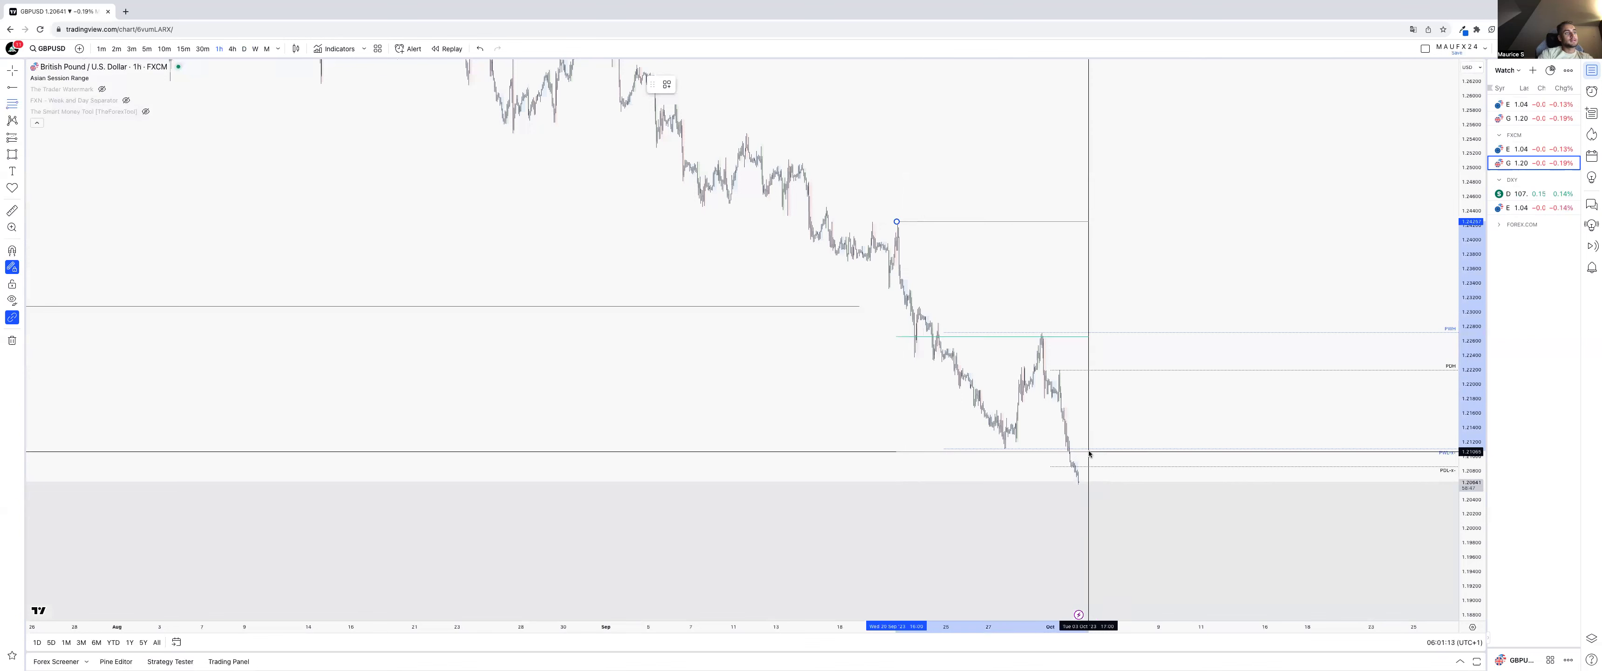
pyautogui.press('Escape')
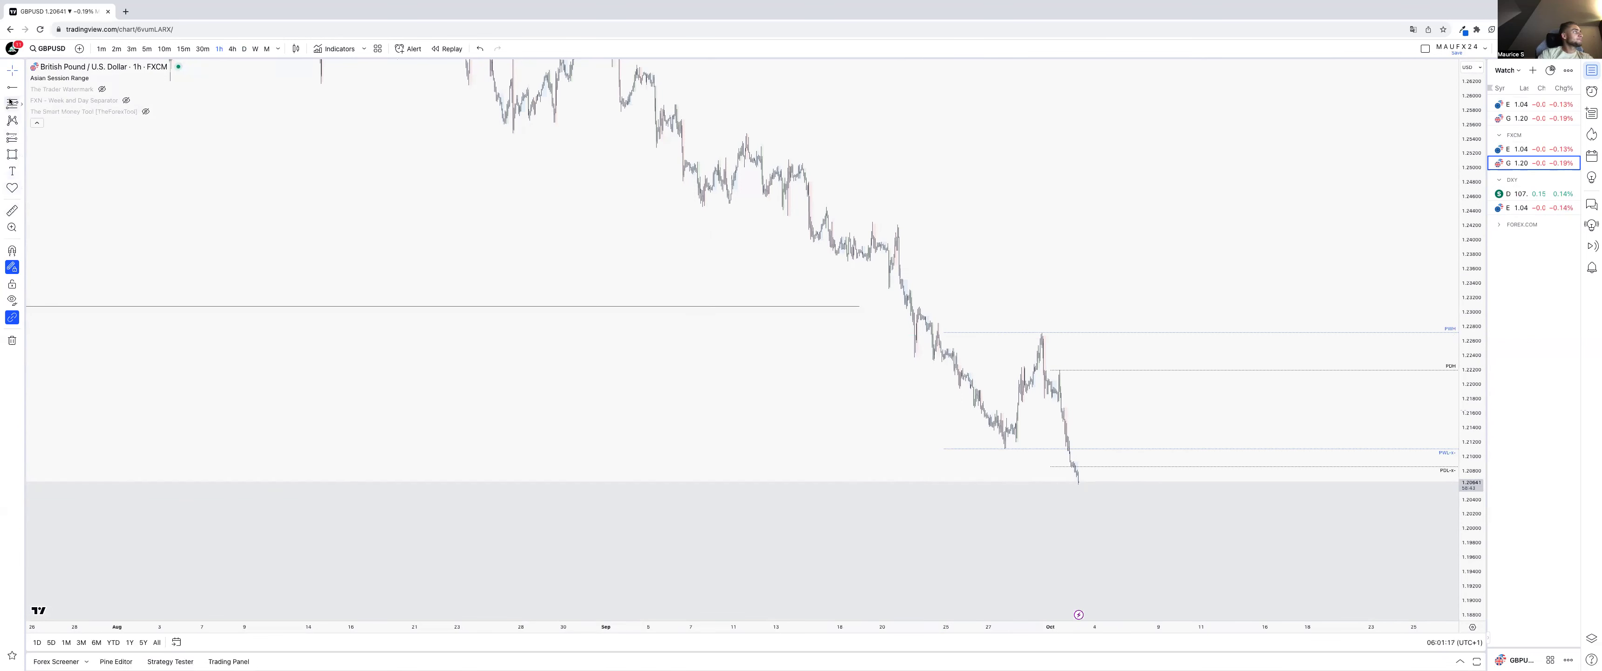
pyautogui.click(94, 117)
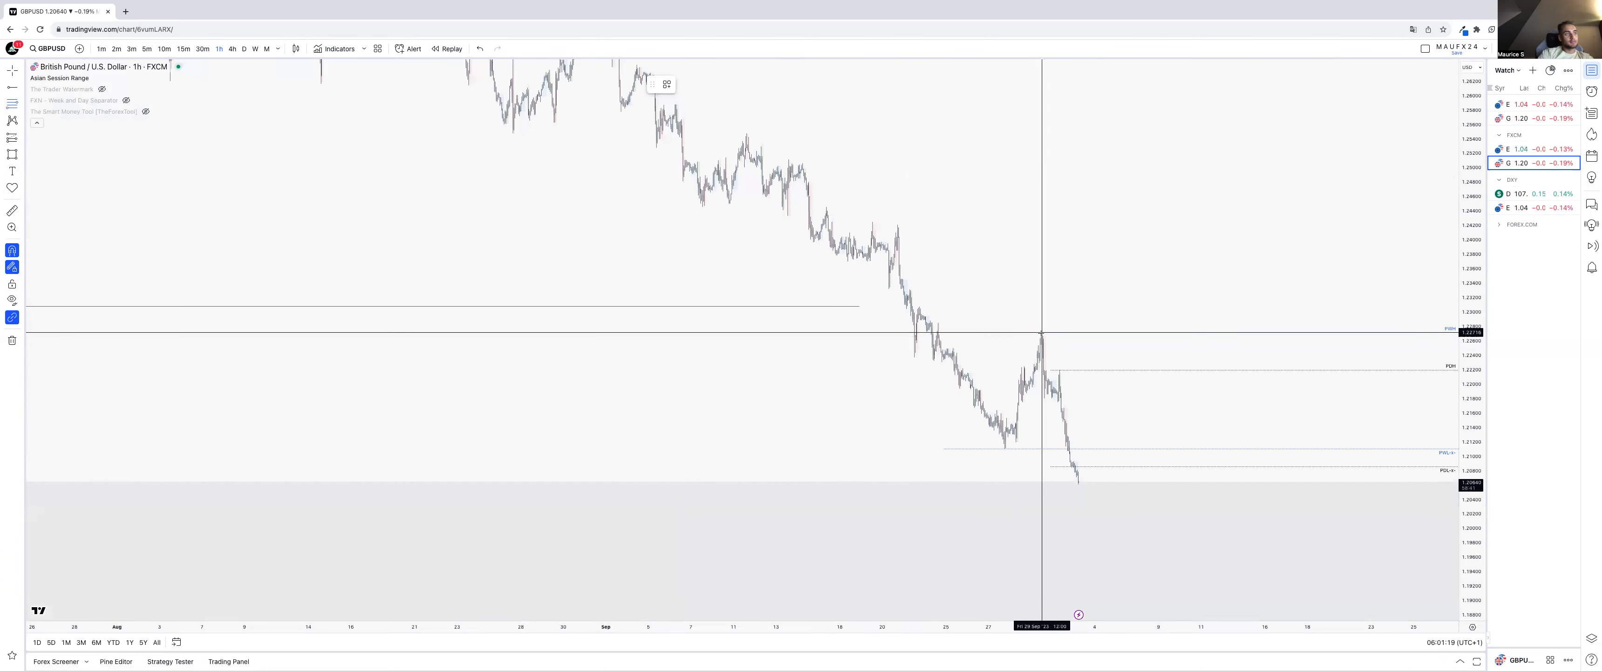
pyautogui.click(1041, 331)
pyautogui.click(1207, 498)
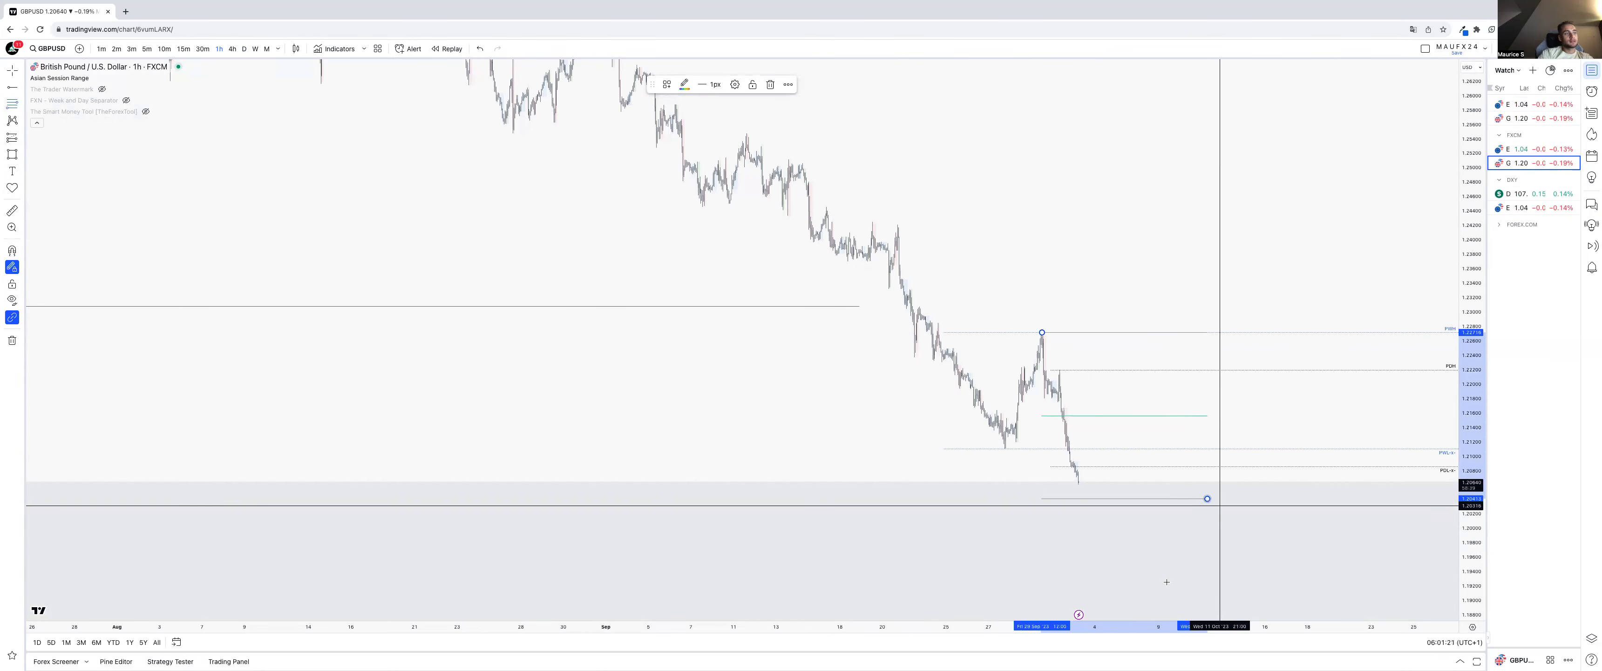
# - Draw rectangle zones at the 2 October high and at the 29 September high, extending both to 6 October
pyautogui.moveTo(1094, 628); pyautogui.dragTo(948, 628)
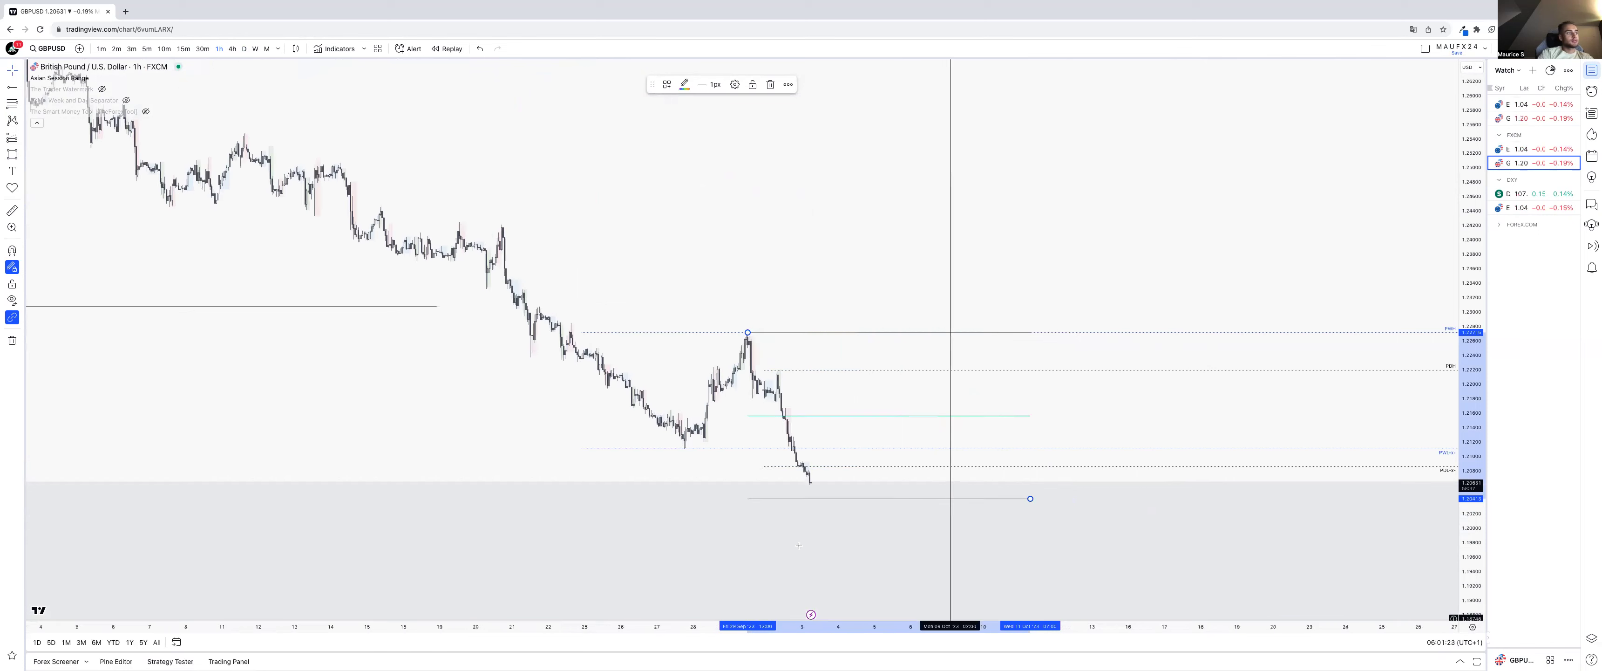
pyautogui.click(11, 154)
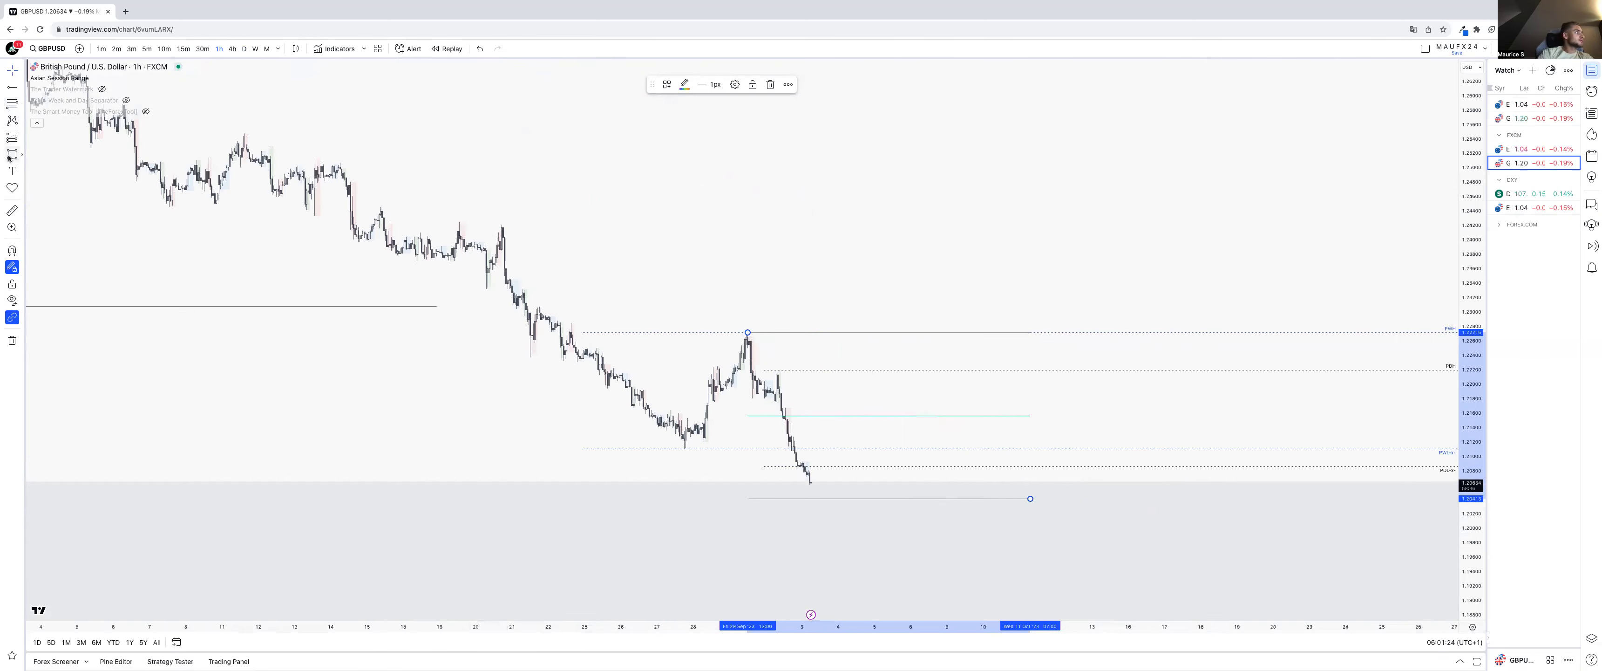
pyautogui.press('ctrl')
pyautogui.click(775, 411)
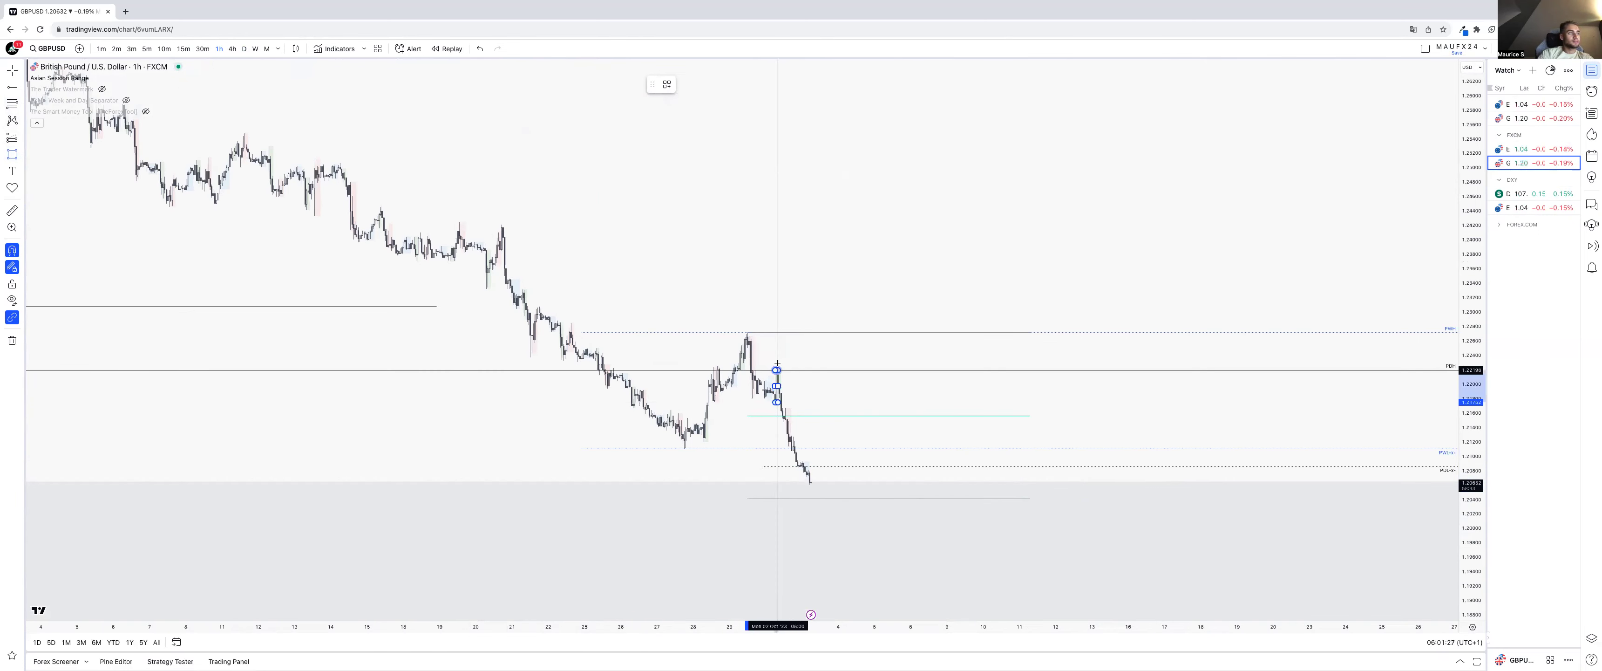
pyautogui.click(776, 372)
pyautogui.moveTo(778, 385); pyautogui.dragTo(923, 393)
pyautogui.click(788, 359)
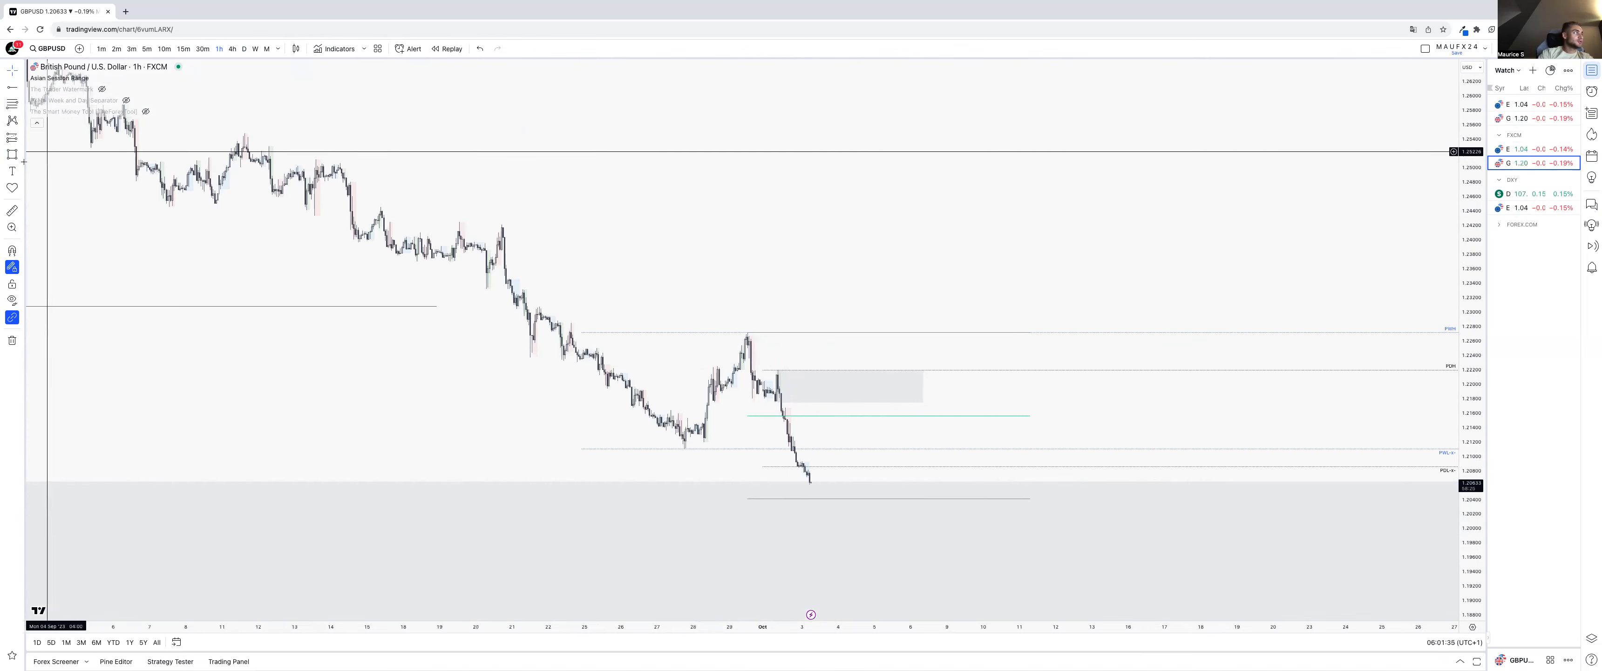
pyautogui.keyDown('super'); pyautogui.click(743, 363); pyautogui.keyUp('super')
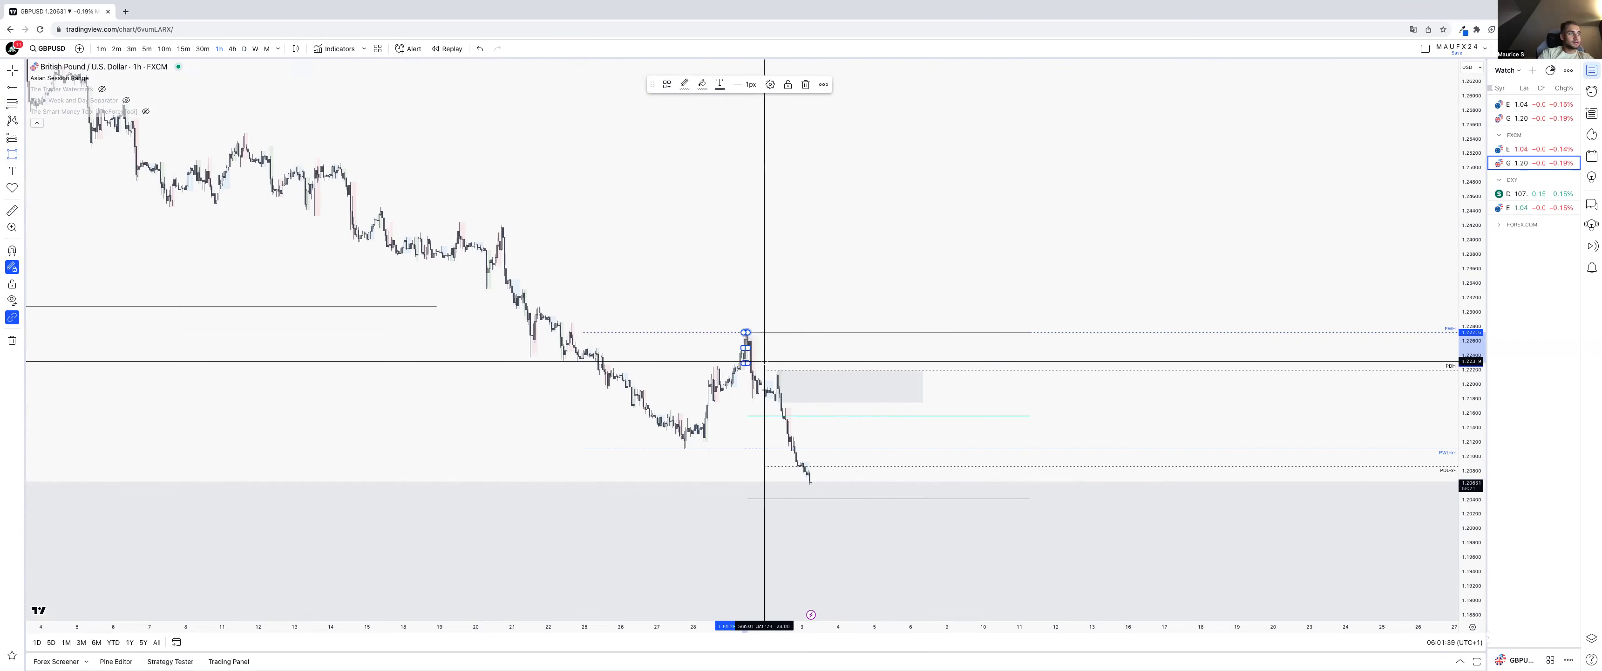
pyautogui.moveTo(765, 361)
pyautogui.mouseDown()
pyautogui.moveTo(776, 319)
pyautogui.moveTo(902, 344)
pyautogui.mouseUp()
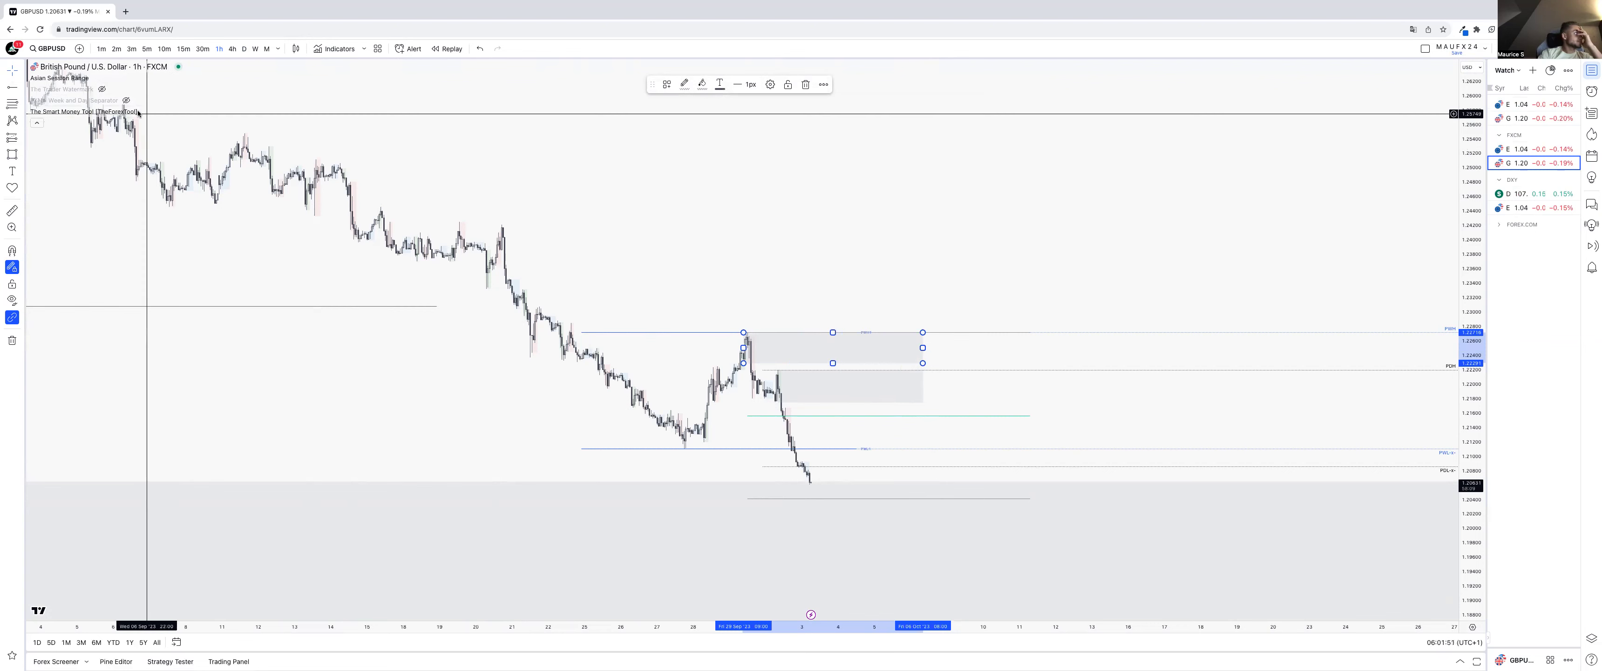
# - Enable the previous daily lines in the Smart Money Tool indicator's inputs
pyautogui.click(157, 113)
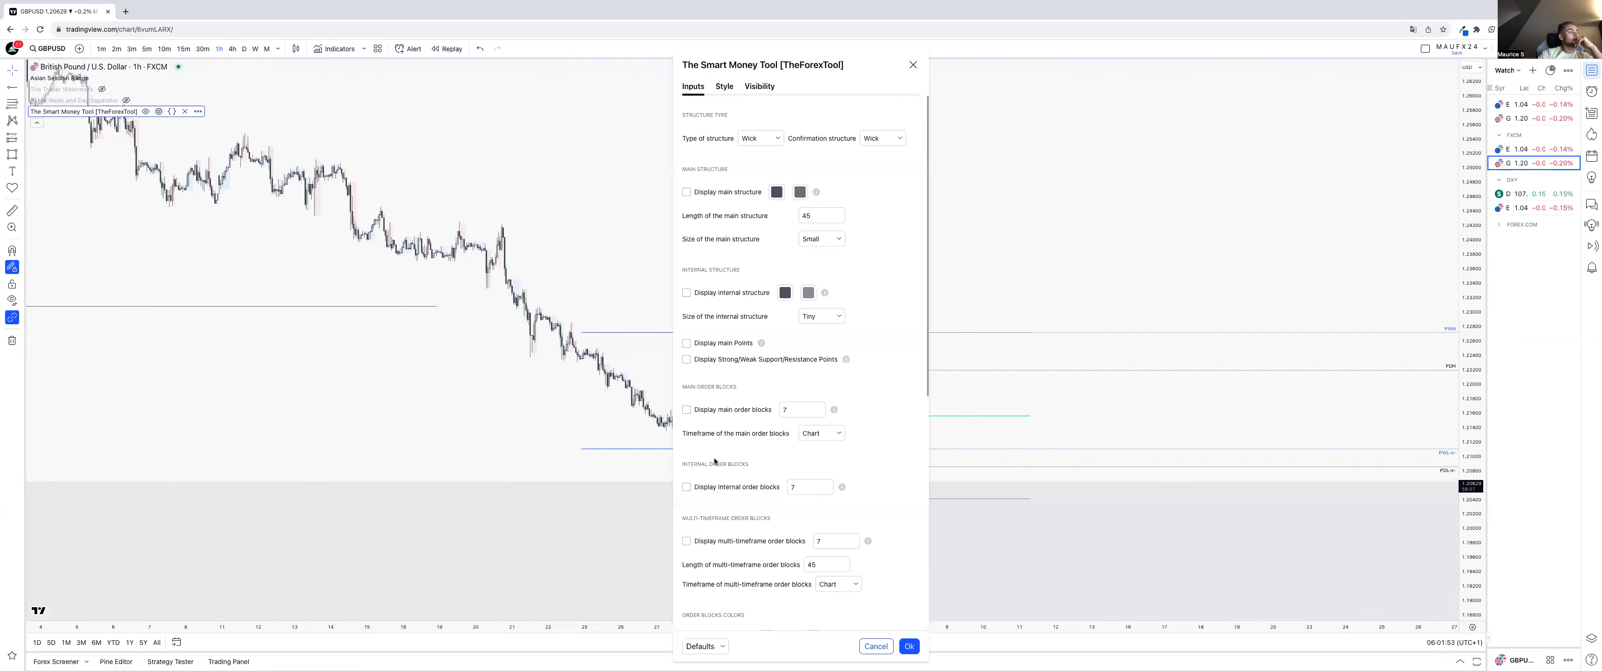
pyautogui.scroll(-3, 692, 528)
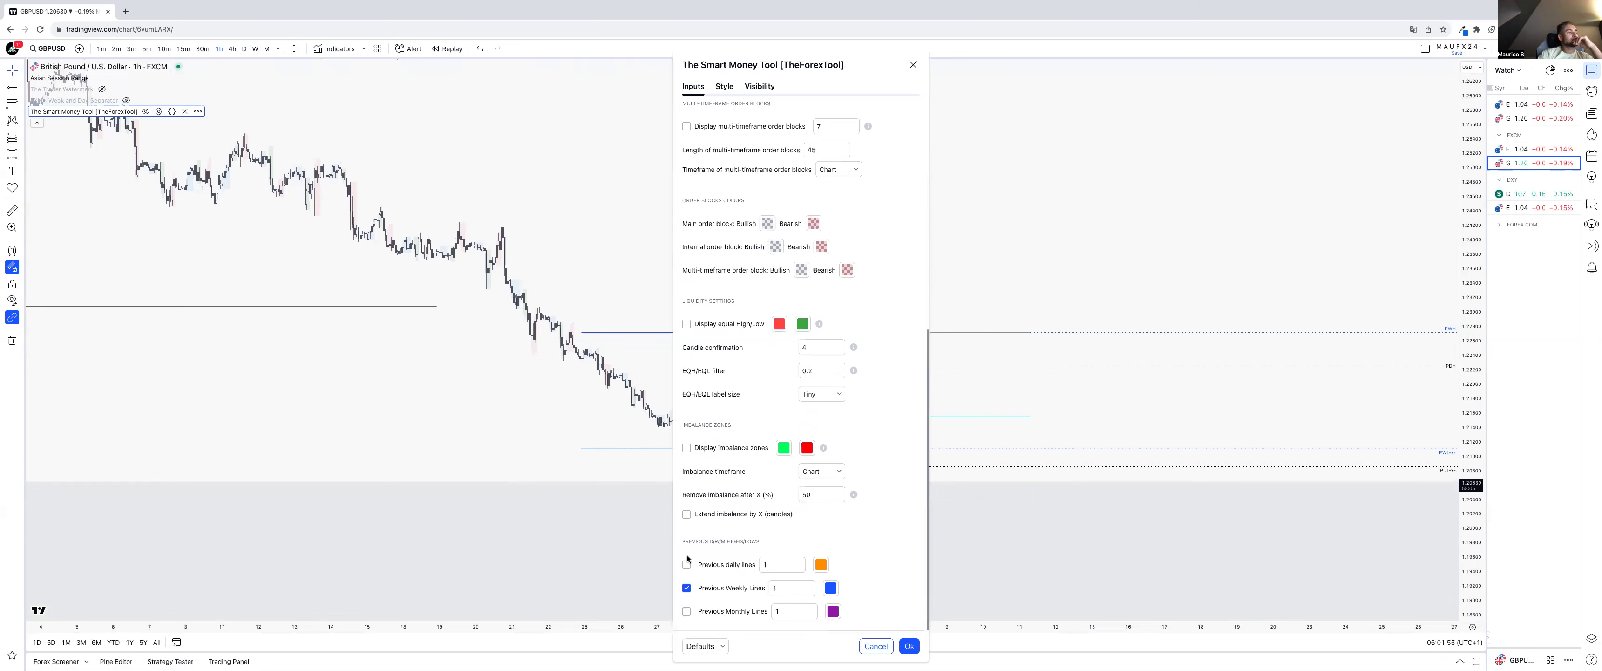
pyautogui.click(909, 647)
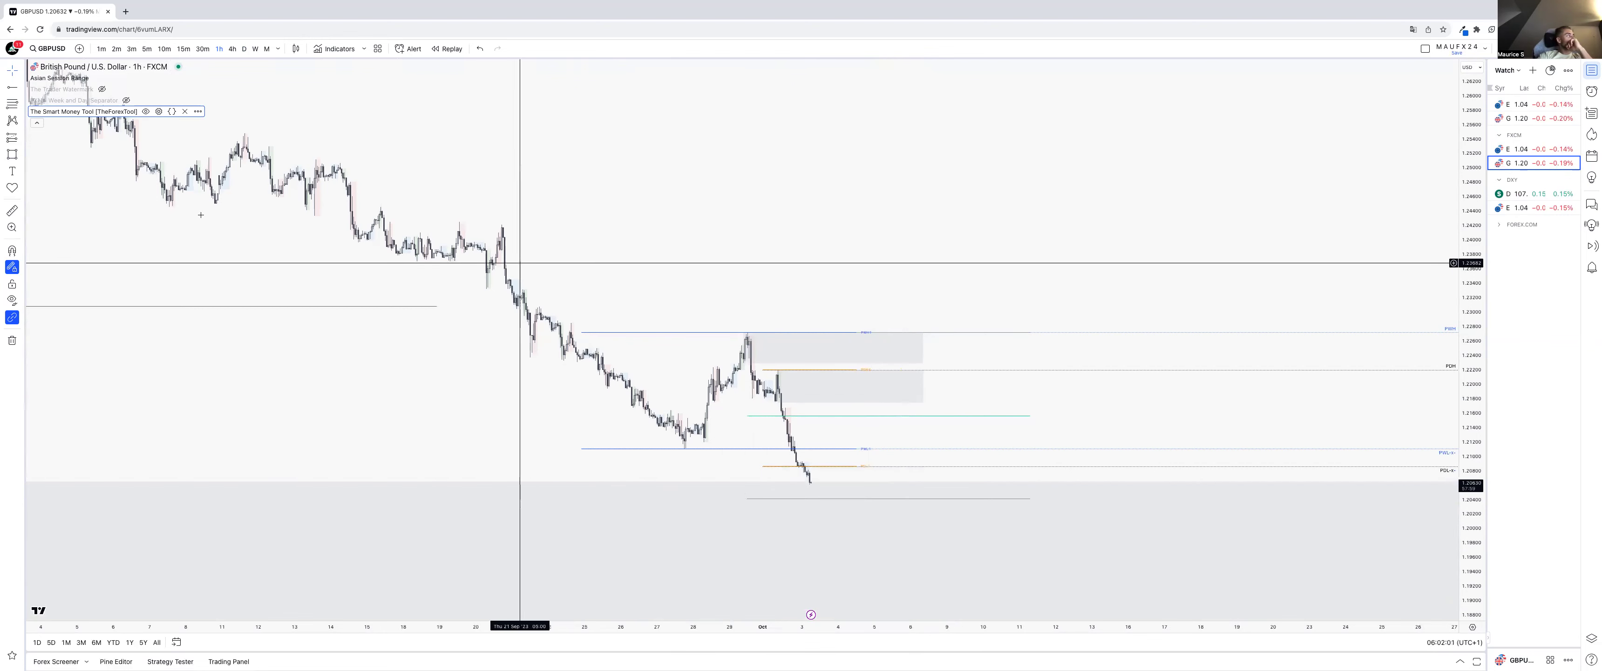
# - Set the colours of the Smart Money Tool's previous daily and previous weekly lines to dark grey
pyautogui.click(158, 111)
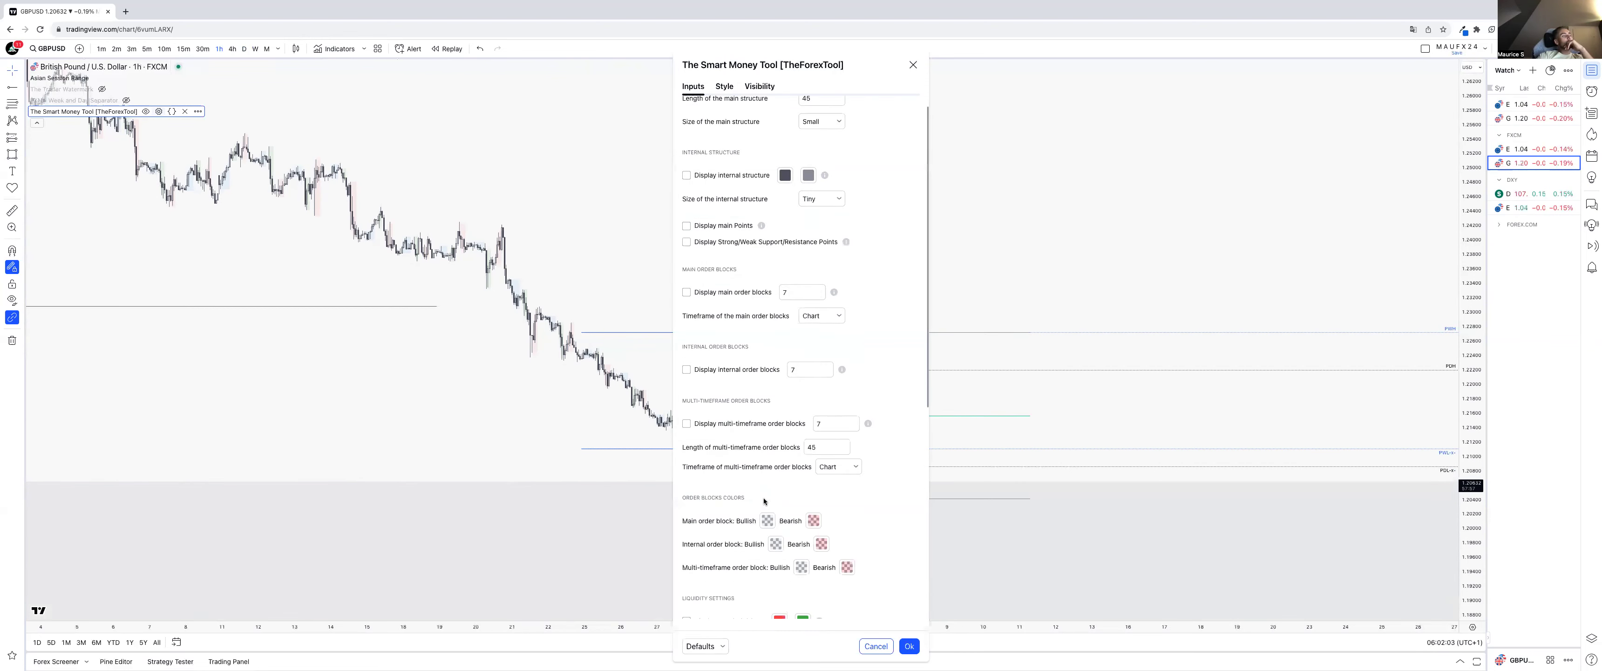
pyautogui.scroll(-5, 764, 502)
pyautogui.click(821, 565)
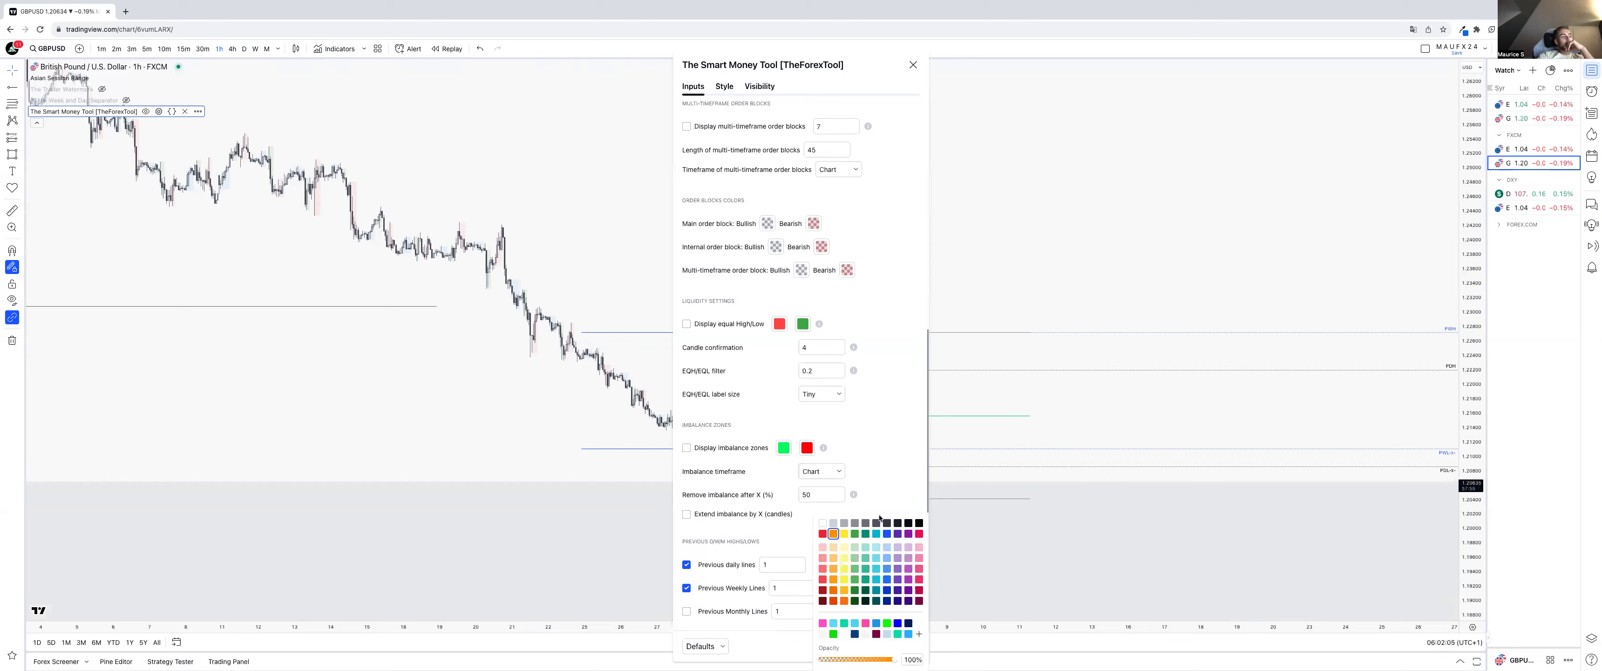
pyautogui.click(890, 484)
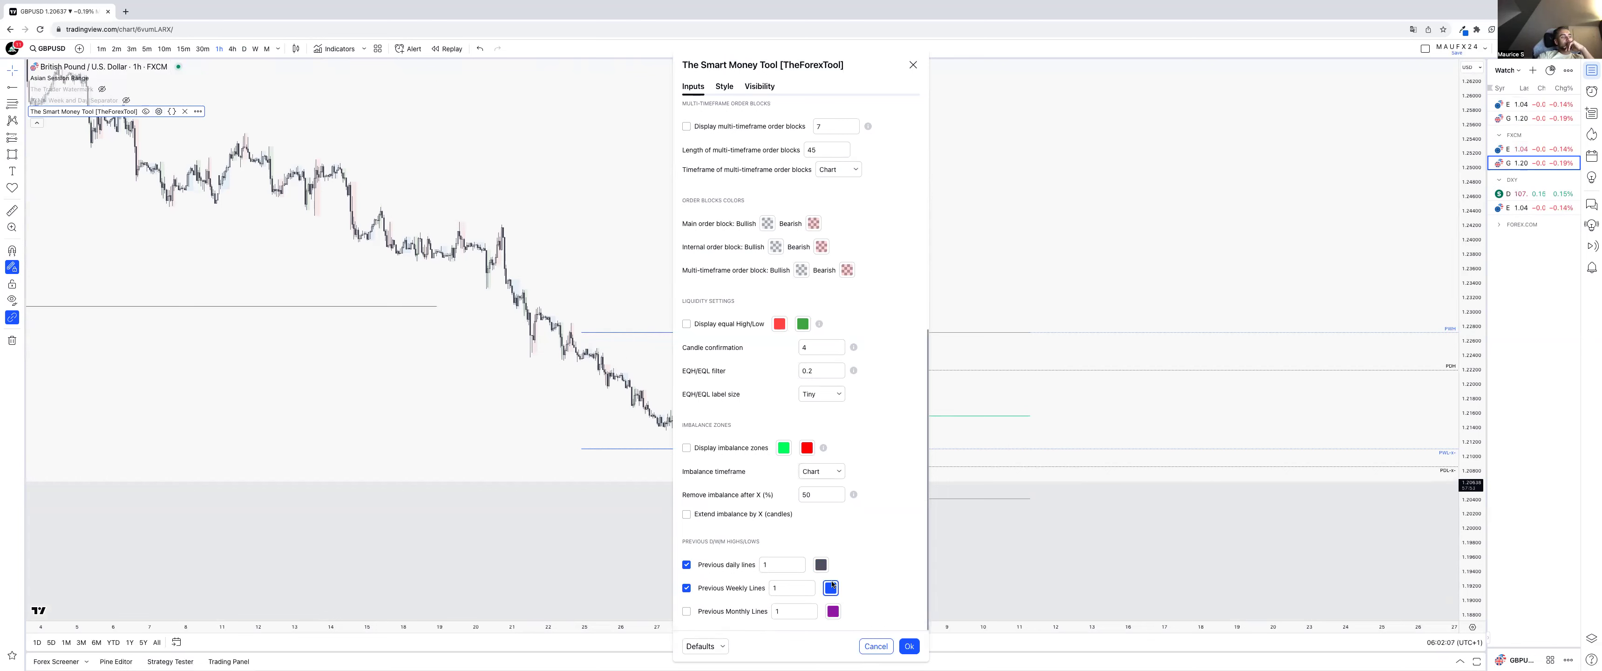
pyautogui.click(832, 586)
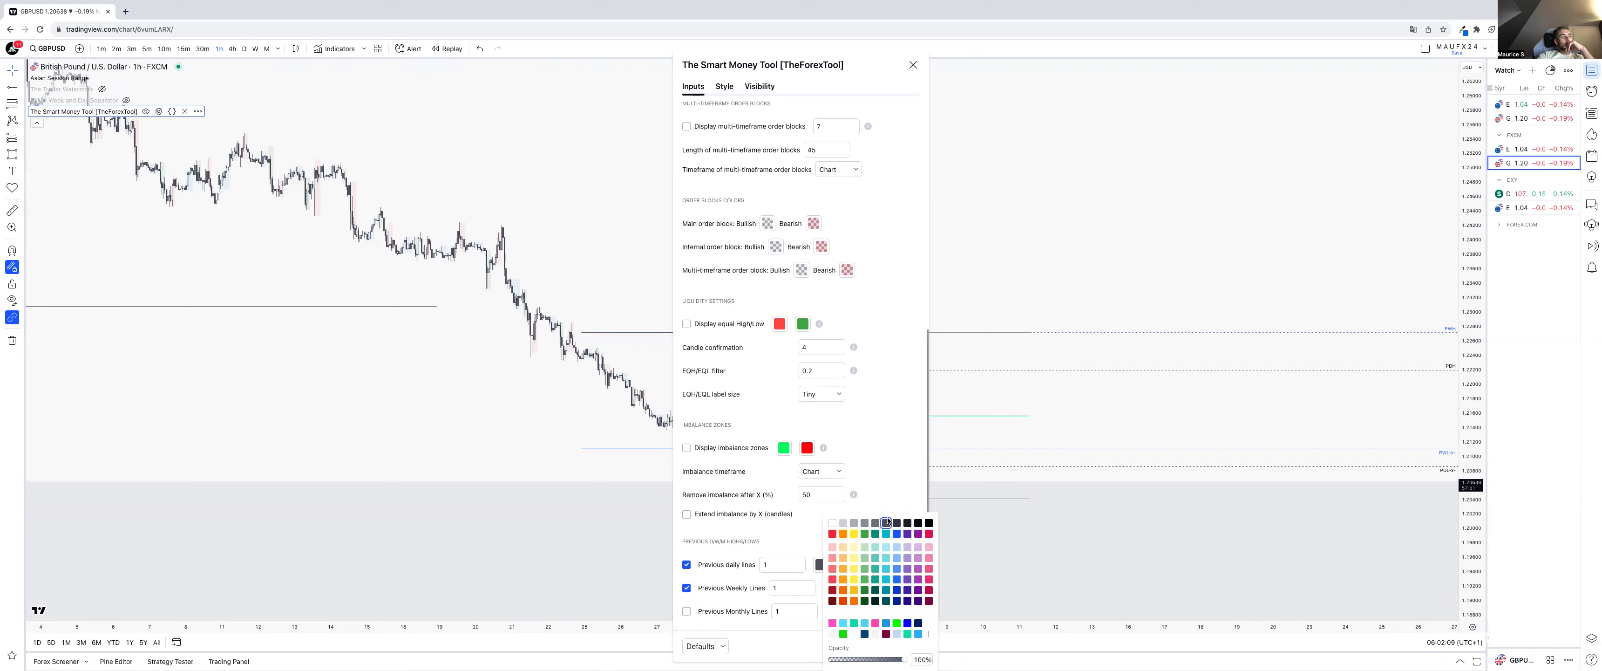
pyautogui.click(800, 621)
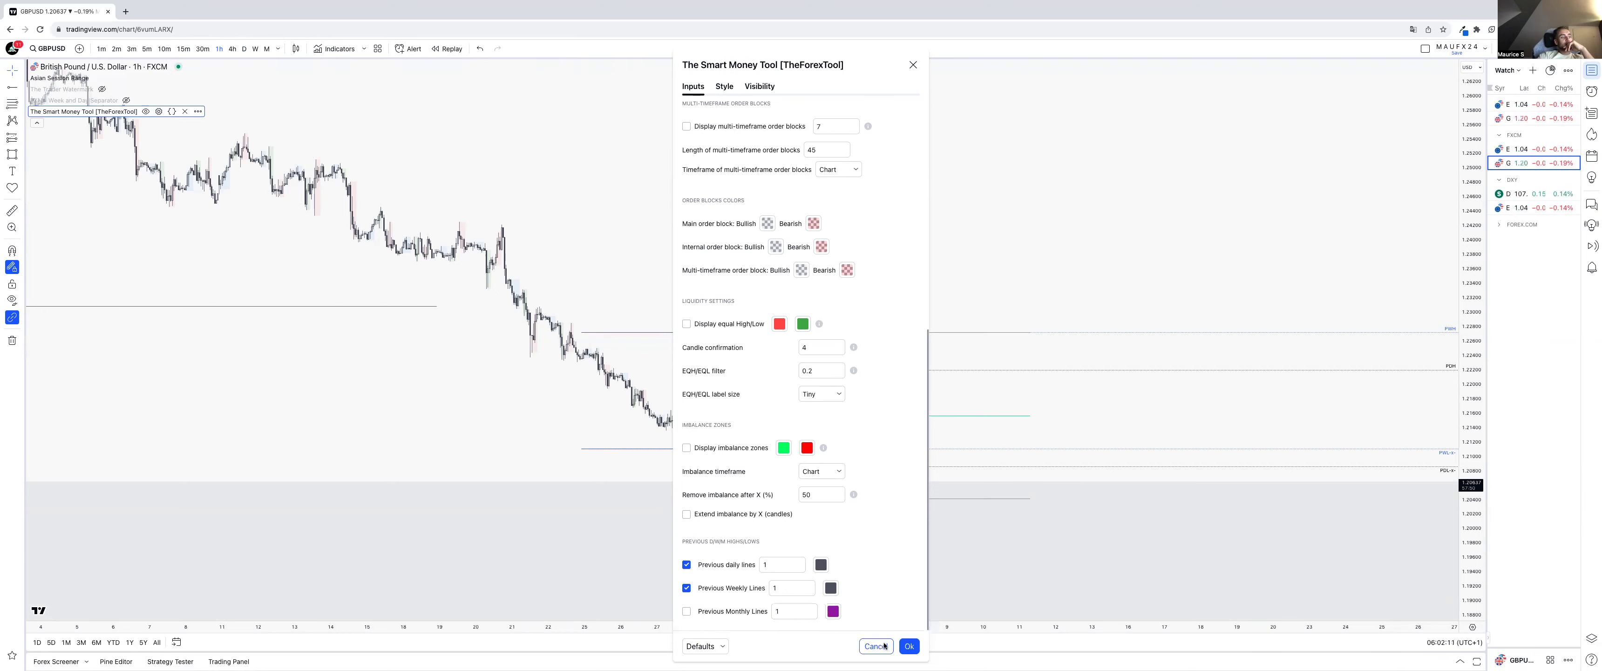
pyautogui.click(908, 646)
# - Delete the retracement drawn from the 29 September high
pyautogui.rightClick(1012, 420)
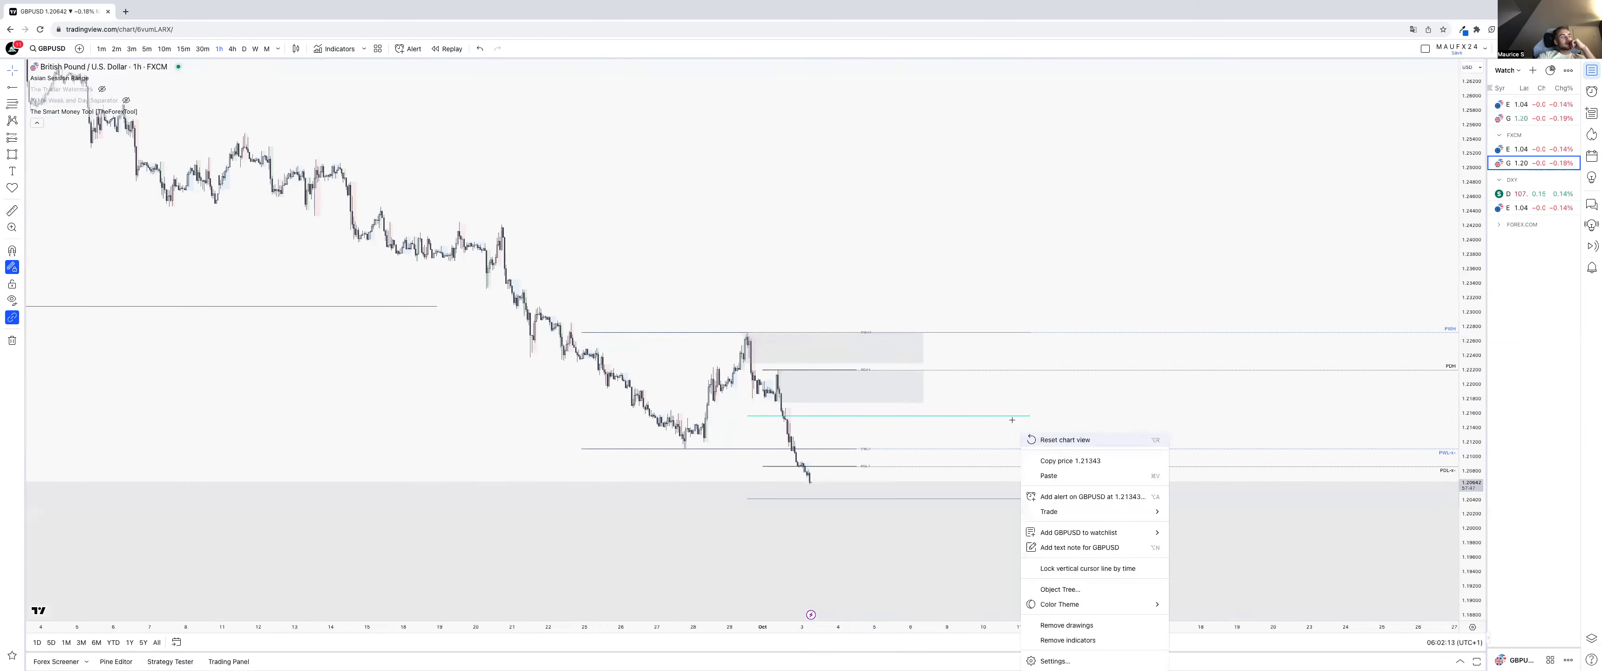
pyautogui.click(970, 419)
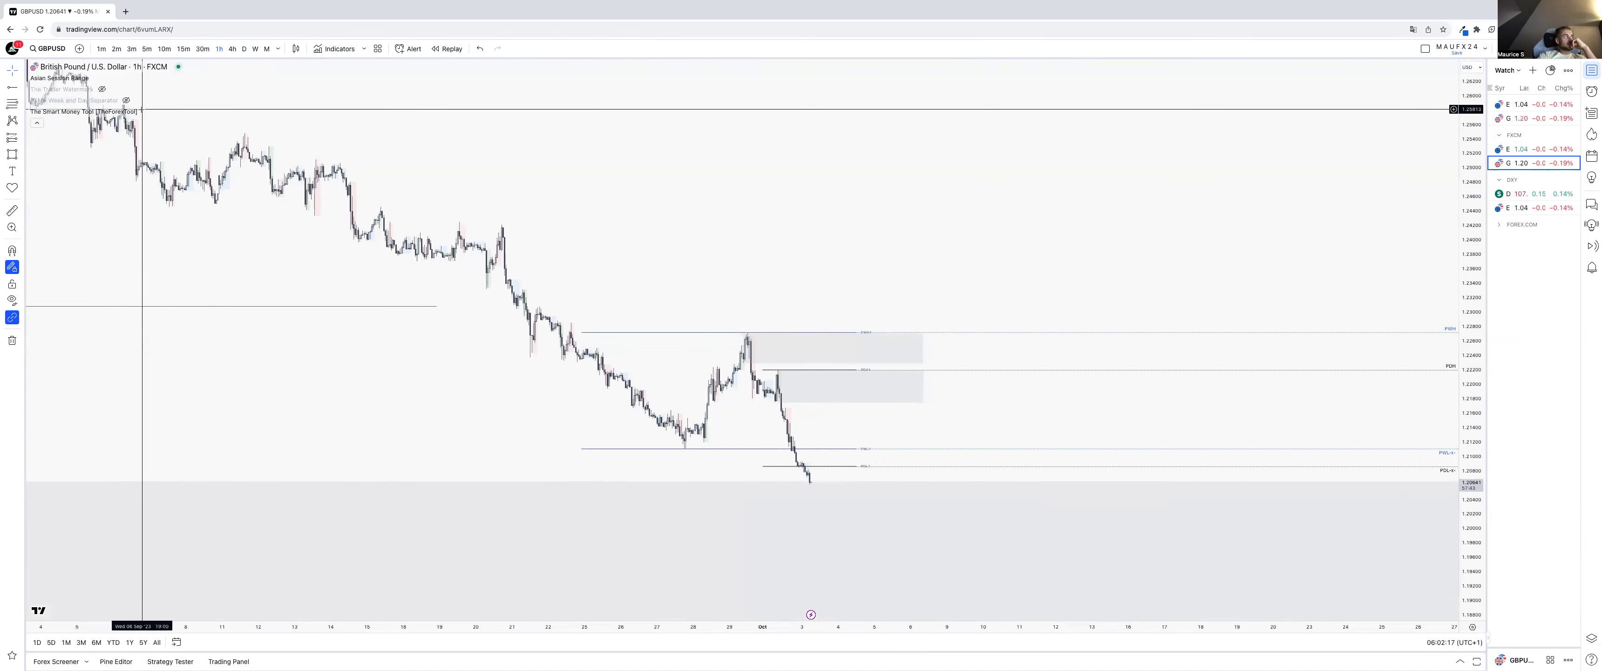
# - Turn off the previous weekly lines in the Smart Money Tool indicator's inputs
pyautogui.click(159, 111)
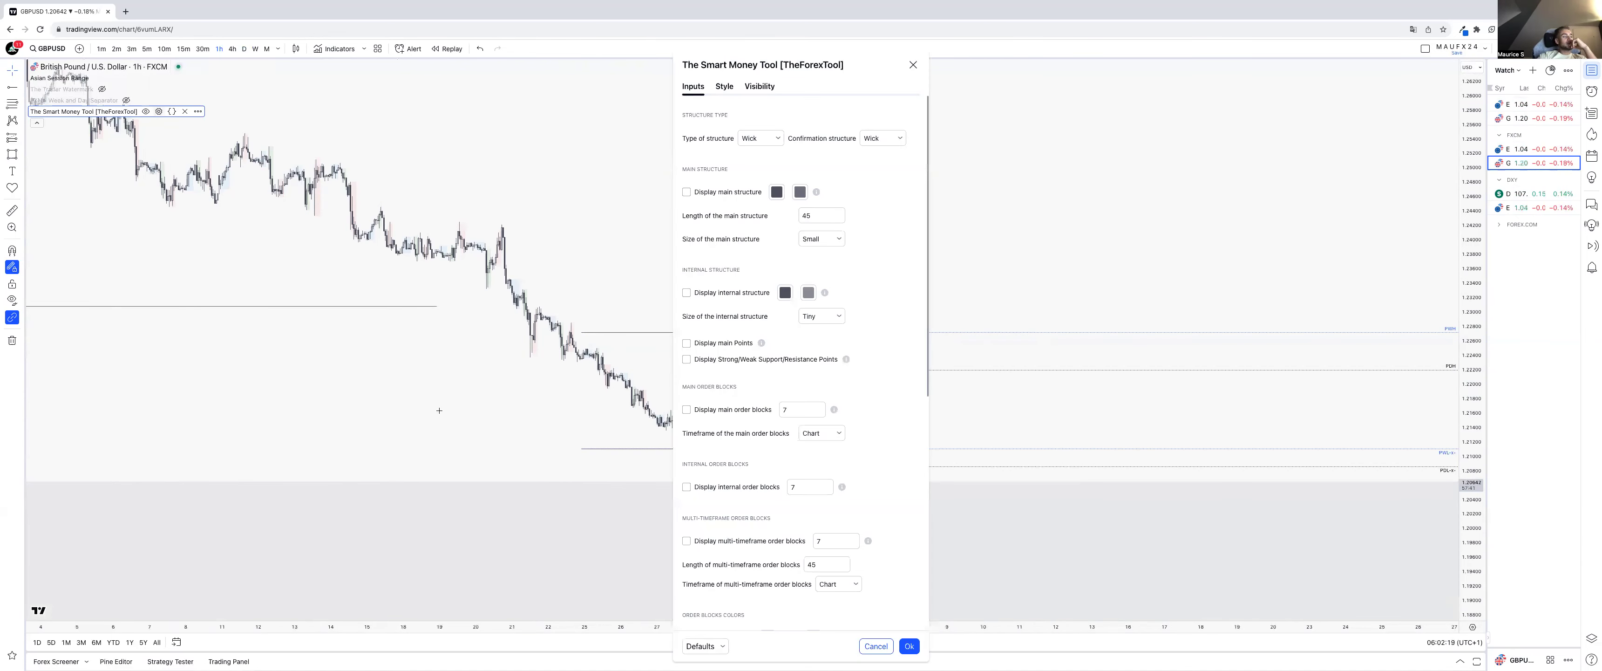
pyautogui.scroll(-5, 770, 534)
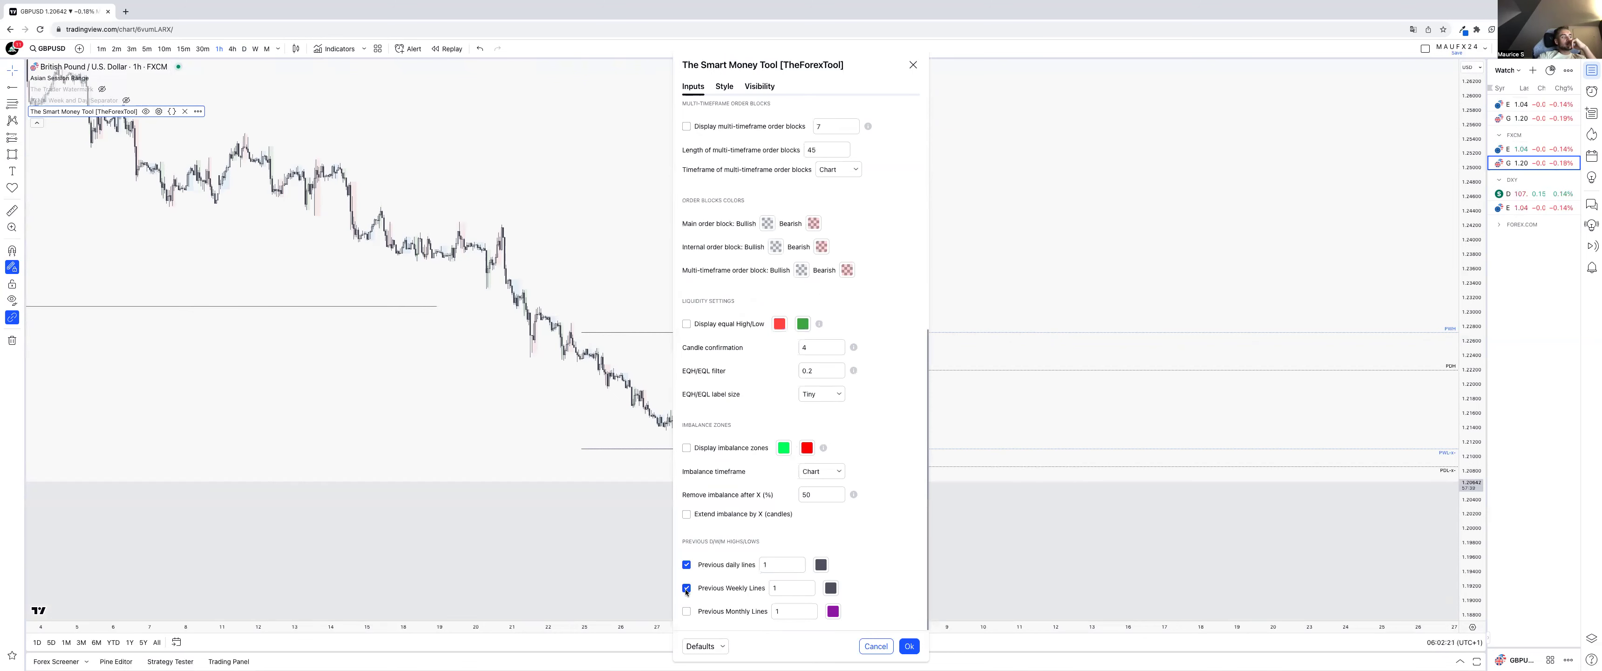
pyautogui.click(903, 647)
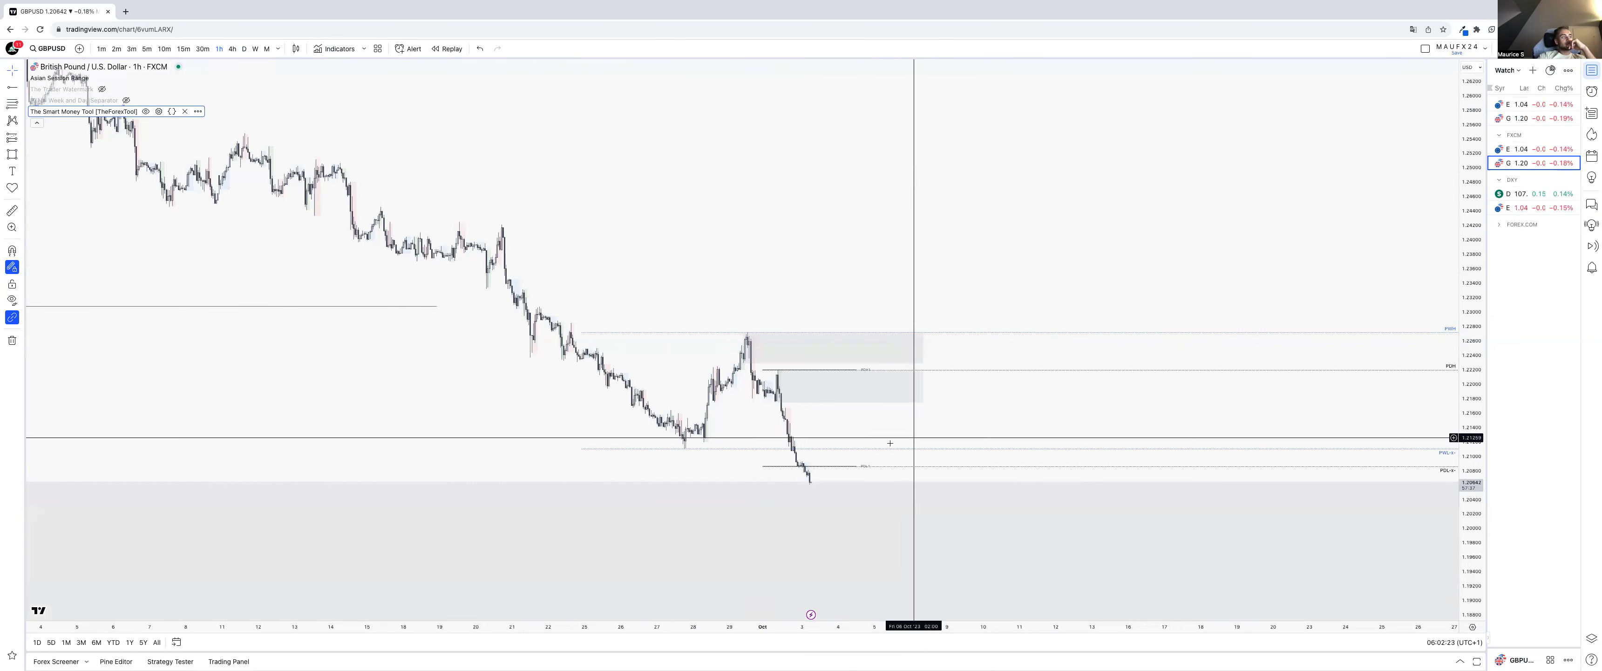
pyautogui.click(786, 367)
pyautogui.click(814, 449)
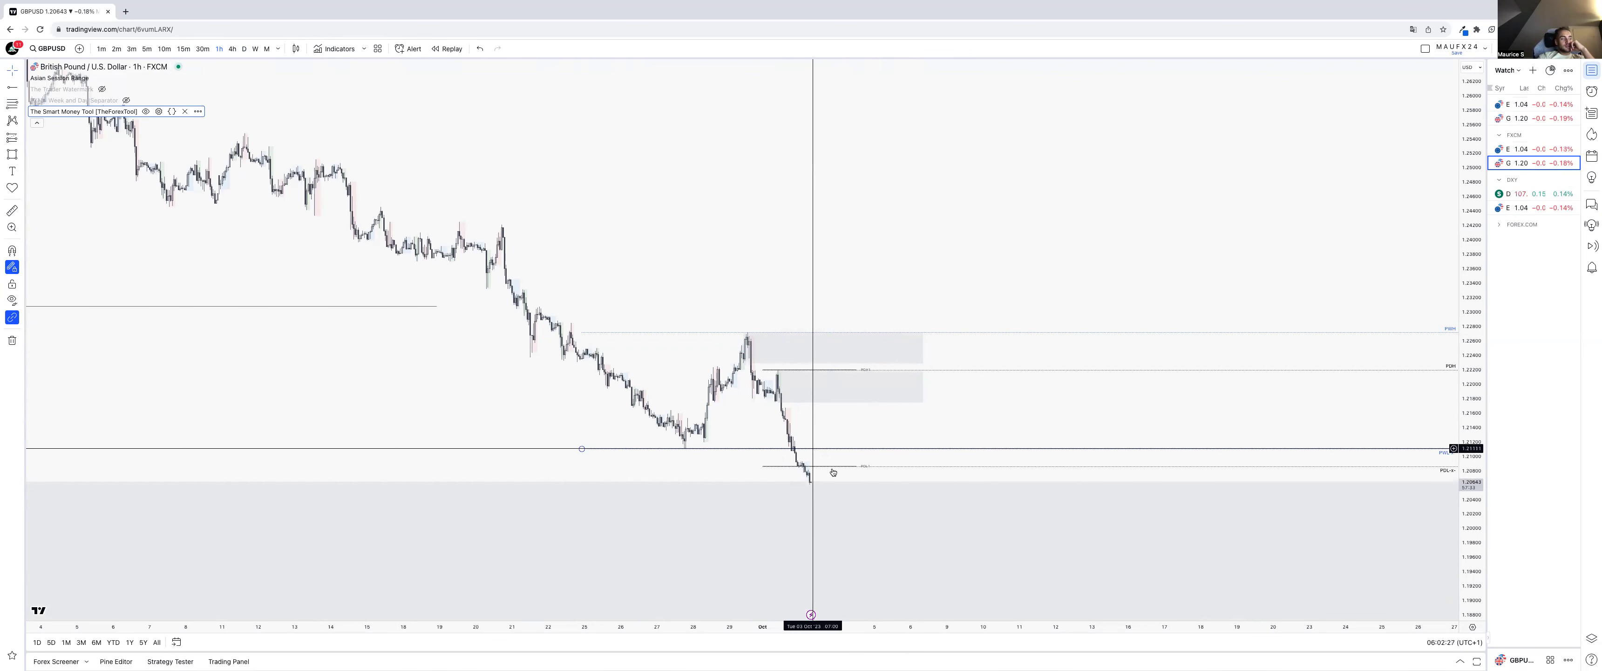
pyautogui.click(861, 503)
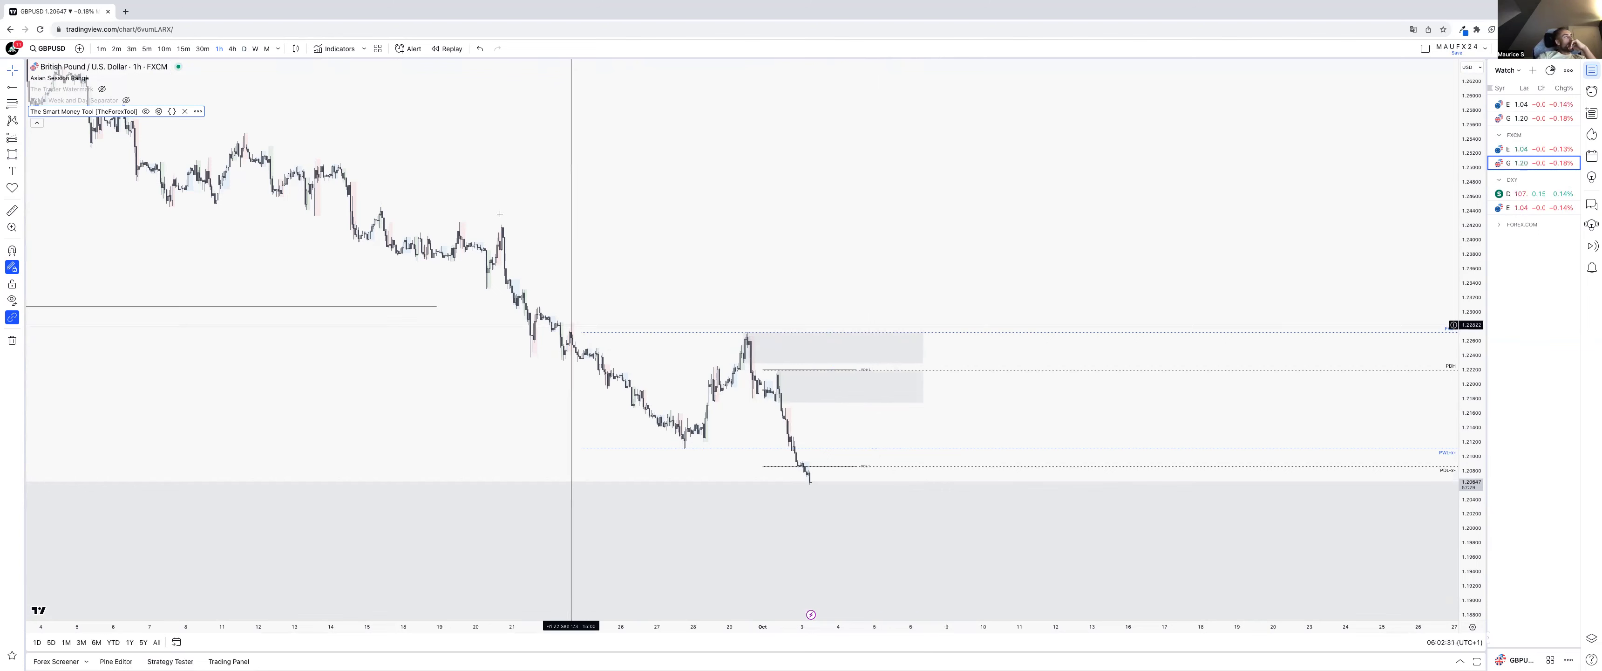
# - On the 15-minute chart, draw a short line along the latest Asian session's high and apply the AH template
pyautogui.click(183, 49)
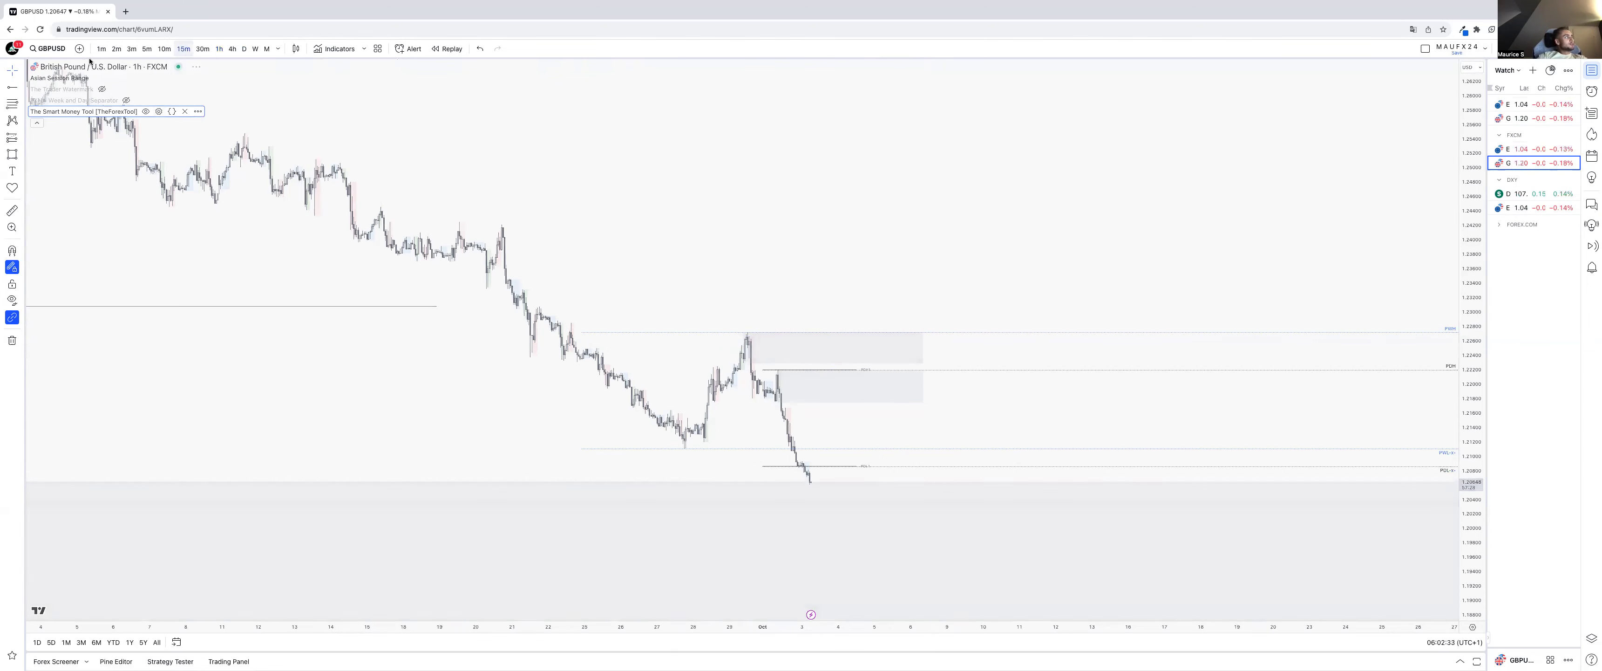
pyautogui.click(21, 89)
pyautogui.click(75, 110)
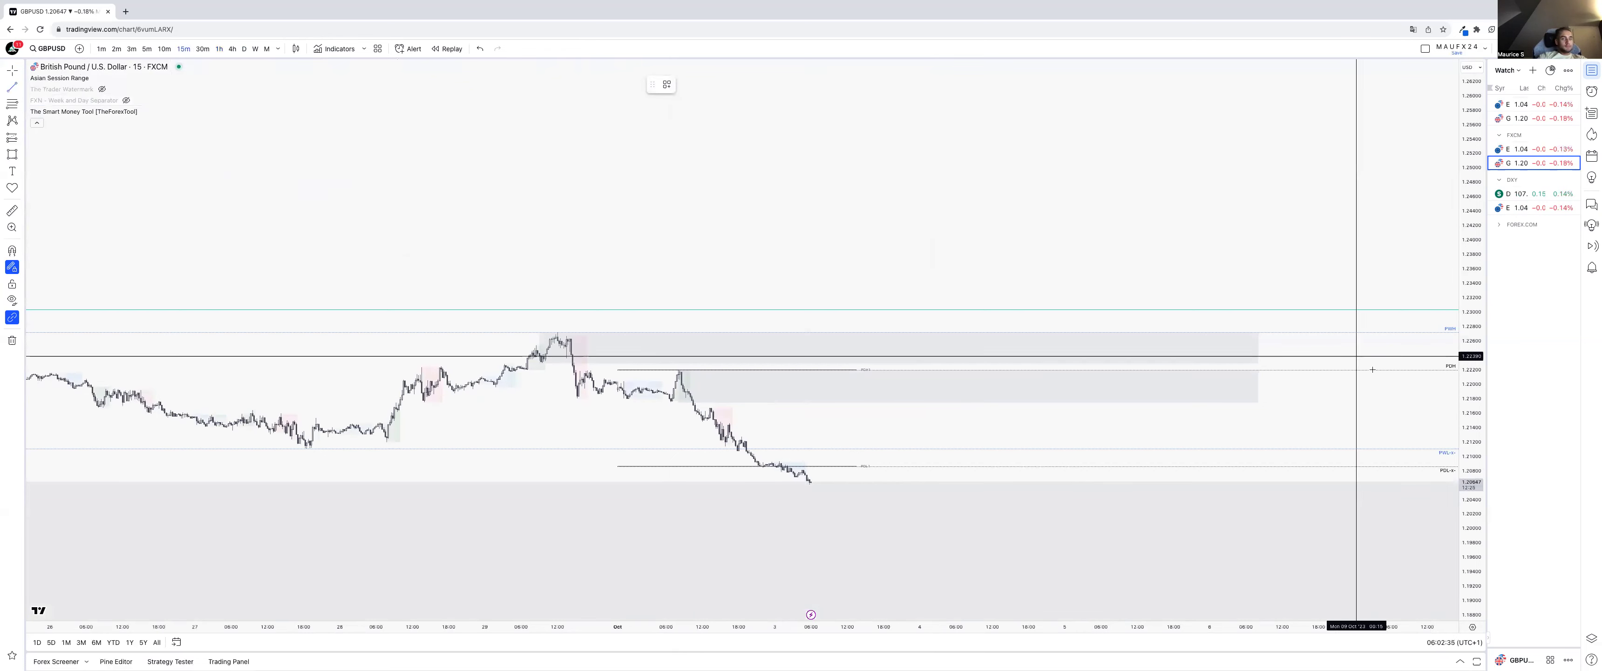
pyautogui.doubleClick(1469, 513)
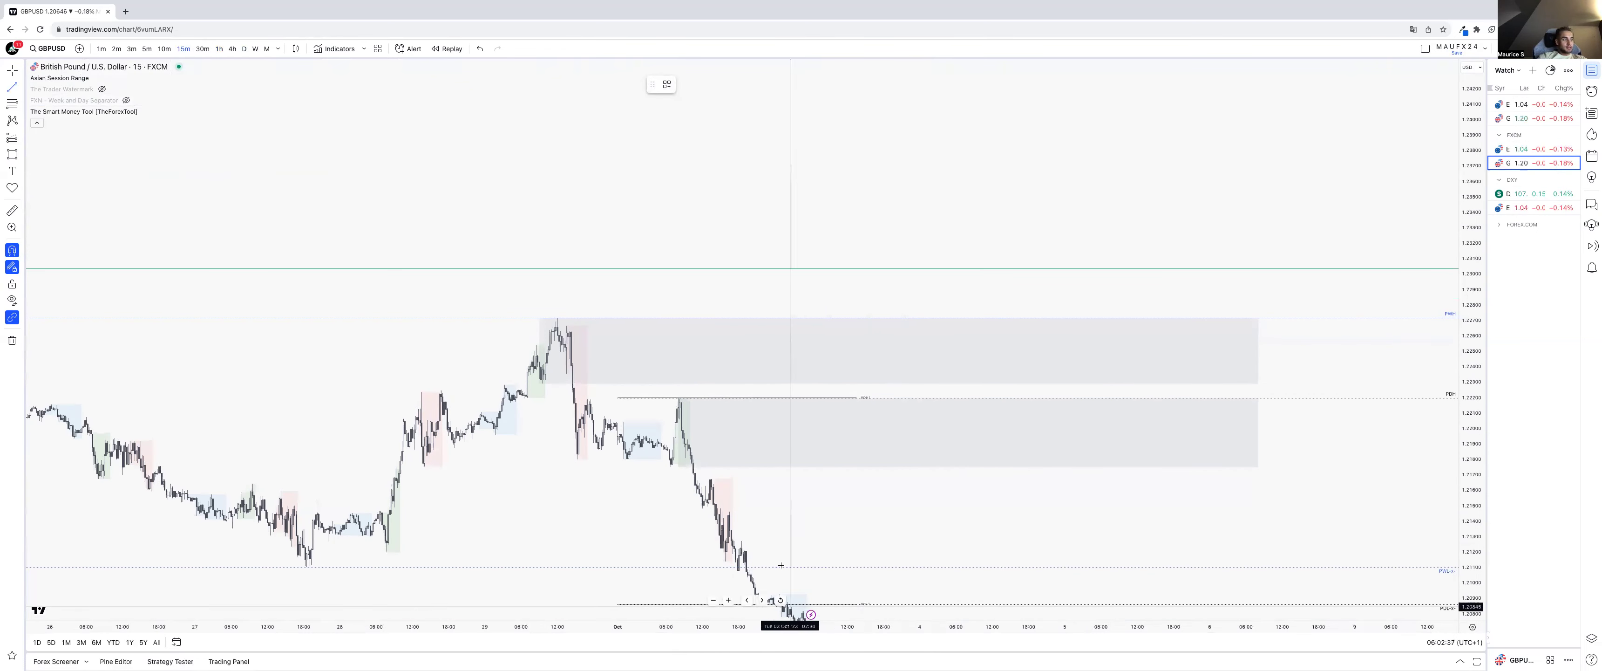
pyautogui.click(780, 595)
pyautogui.click(816, 594)
pyautogui.click(667, 84)
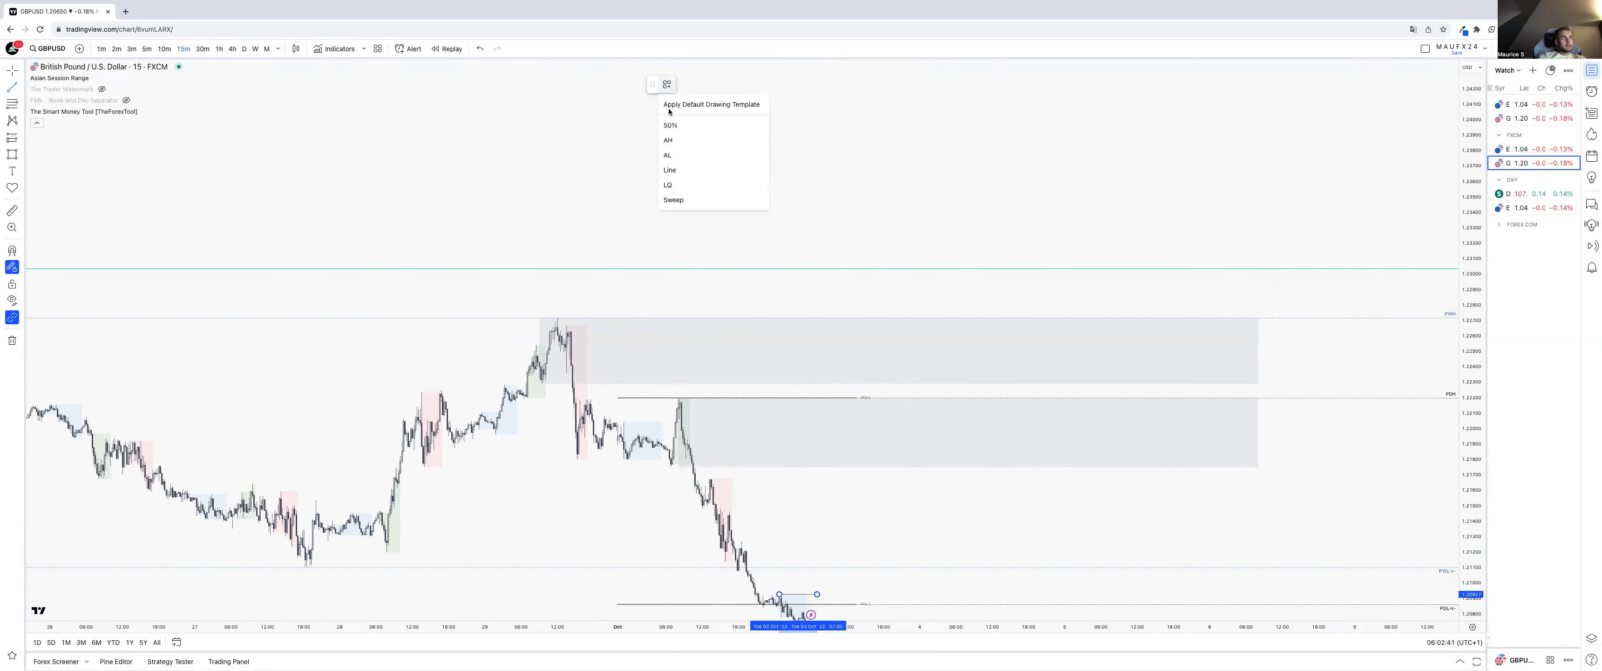
pyautogui.click(673, 141)
# - Draw a short line along the latest Asian session's low and apply the AL template
pyautogui.moveTo(936, 456); pyautogui.dragTo(1003, 277)
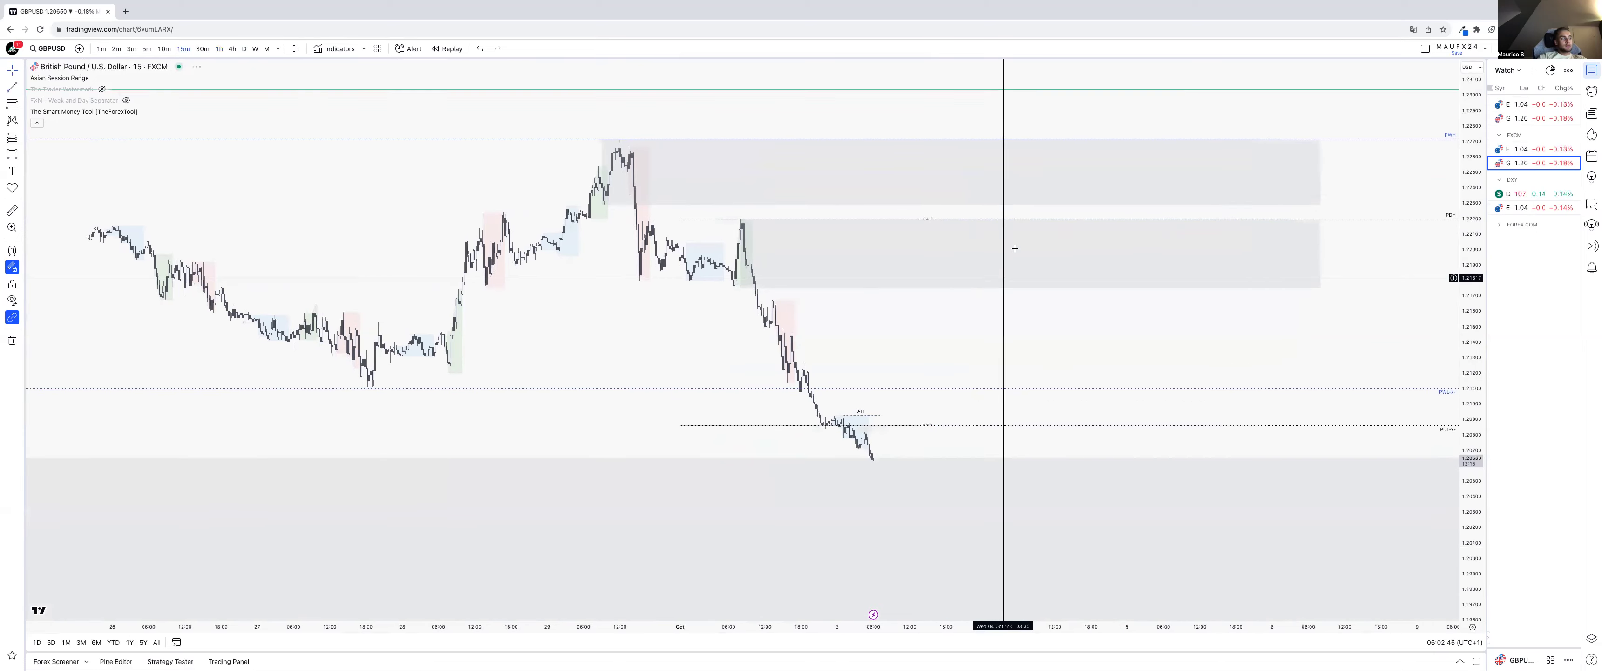
pyautogui.moveTo(958, 627); pyautogui.dragTo(814, 627)
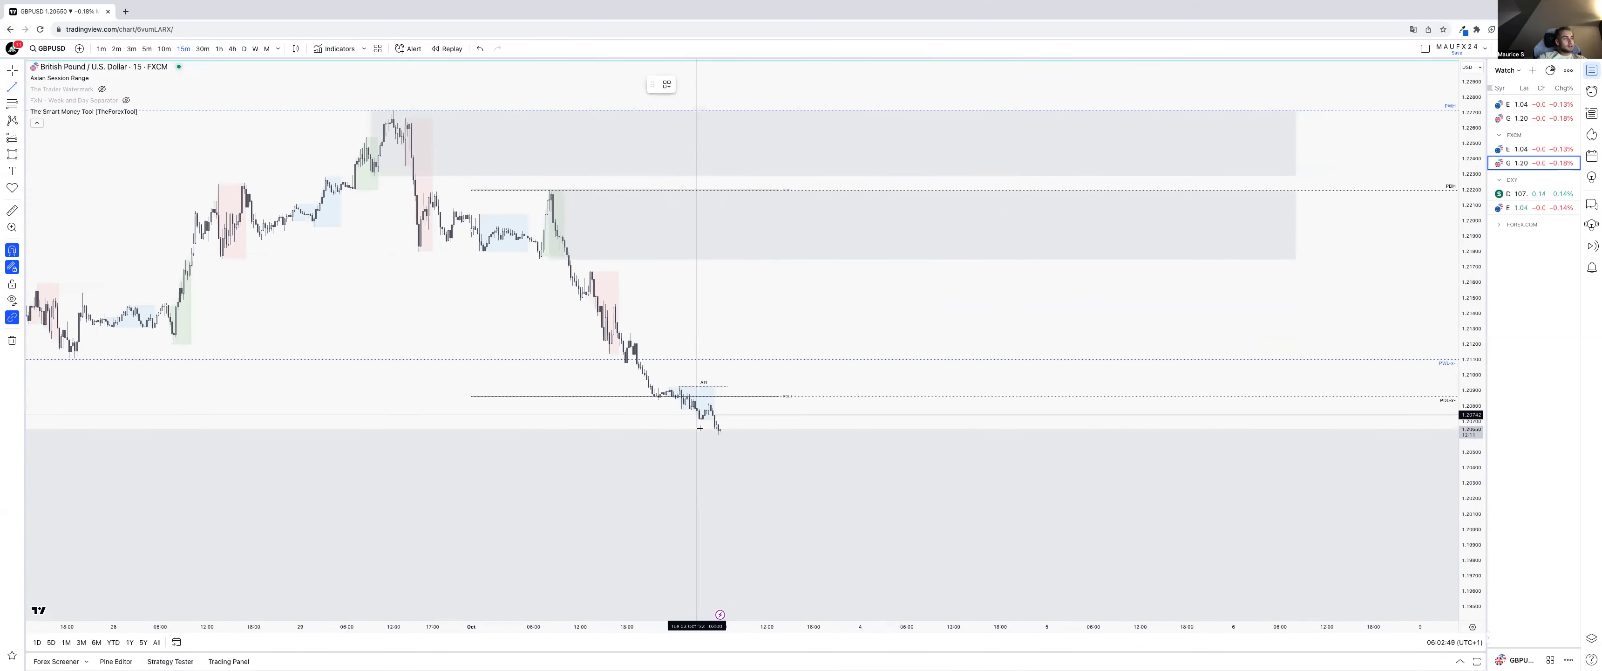
pyautogui.click(715, 420)
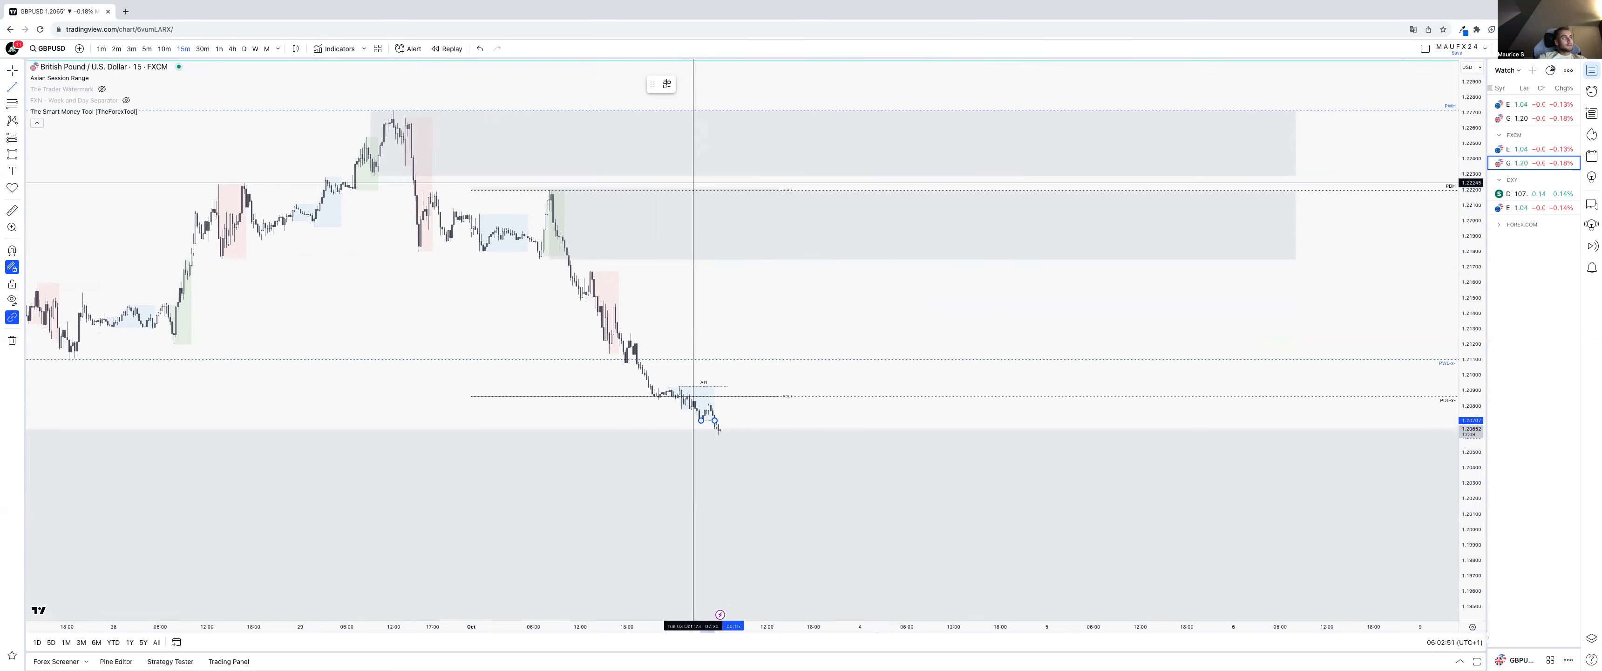
pyautogui.click(666, 84)
pyautogui.click(668, 155)
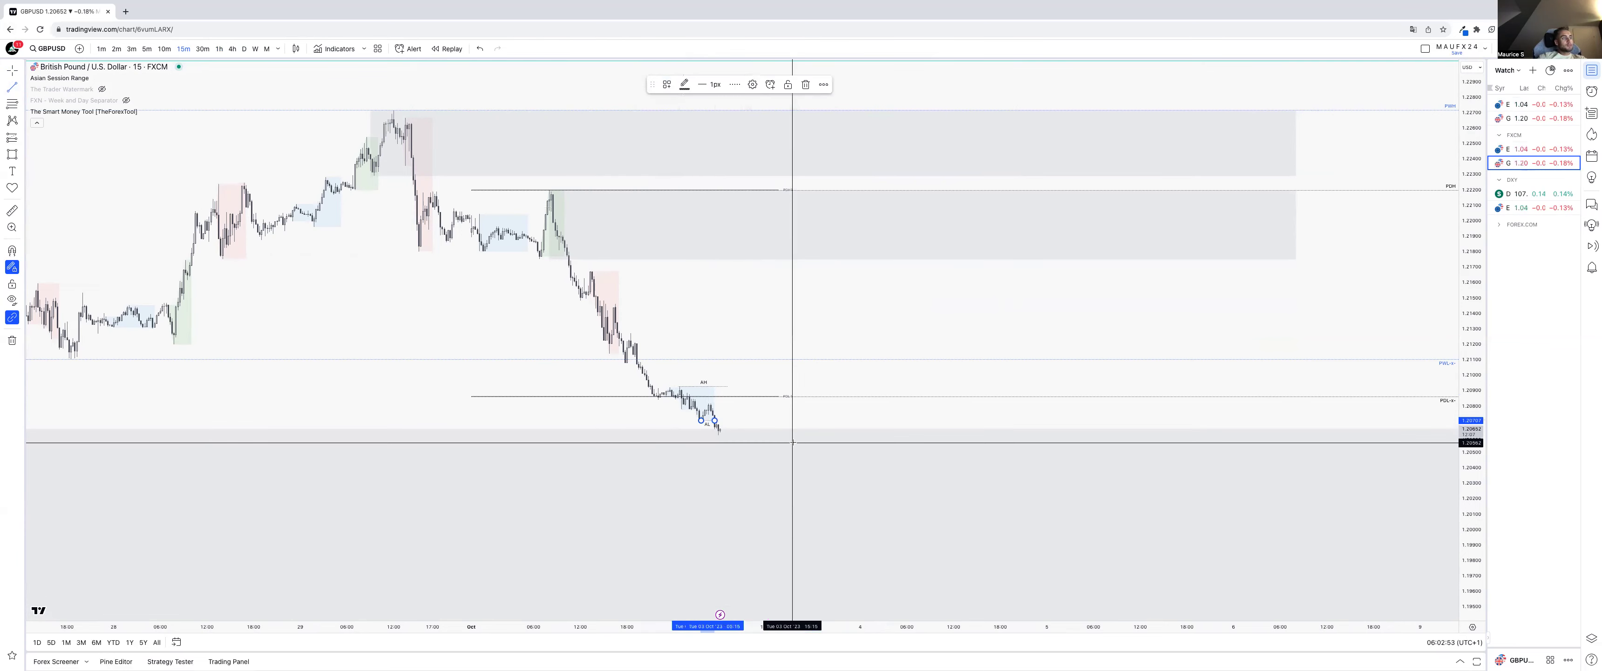
# - Switch to the daily chart and label the demand zone just below current price "D D"
pyautogui.moveTo(723, 626); pyautogui.dragTo(1038, 591)
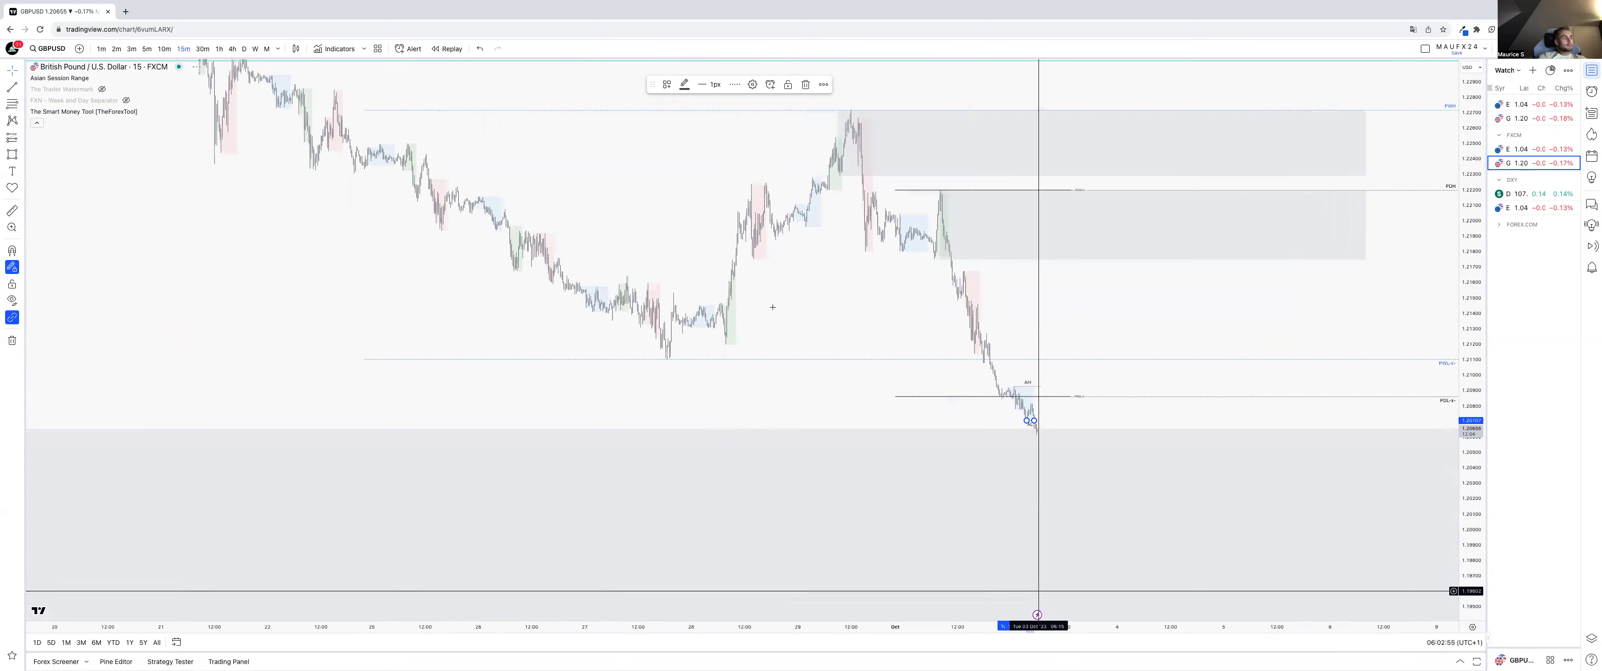
pyautogui.click(219, 50)
pyautogui.click(242, 48)
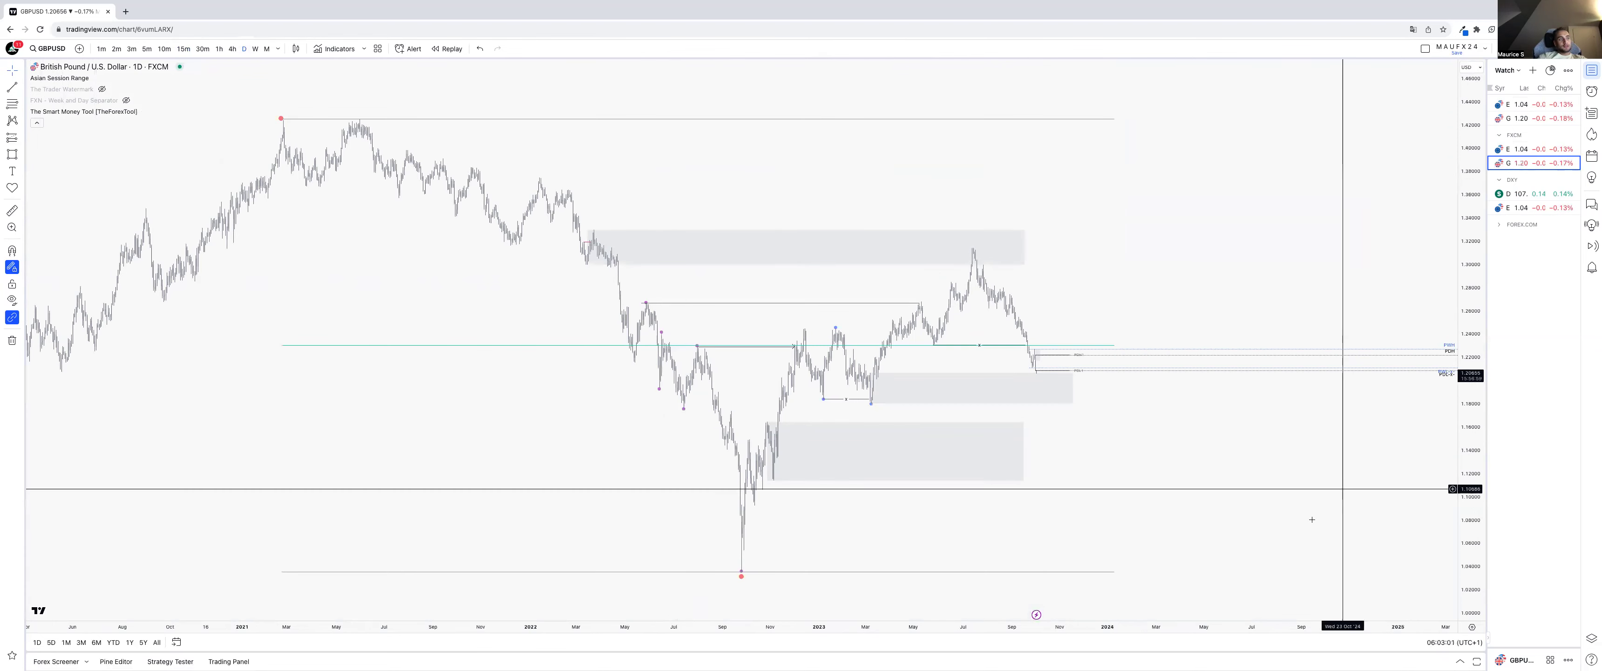
pyautogui.click(1073, 385)
pyautogui.doubleClick(1073, 385)
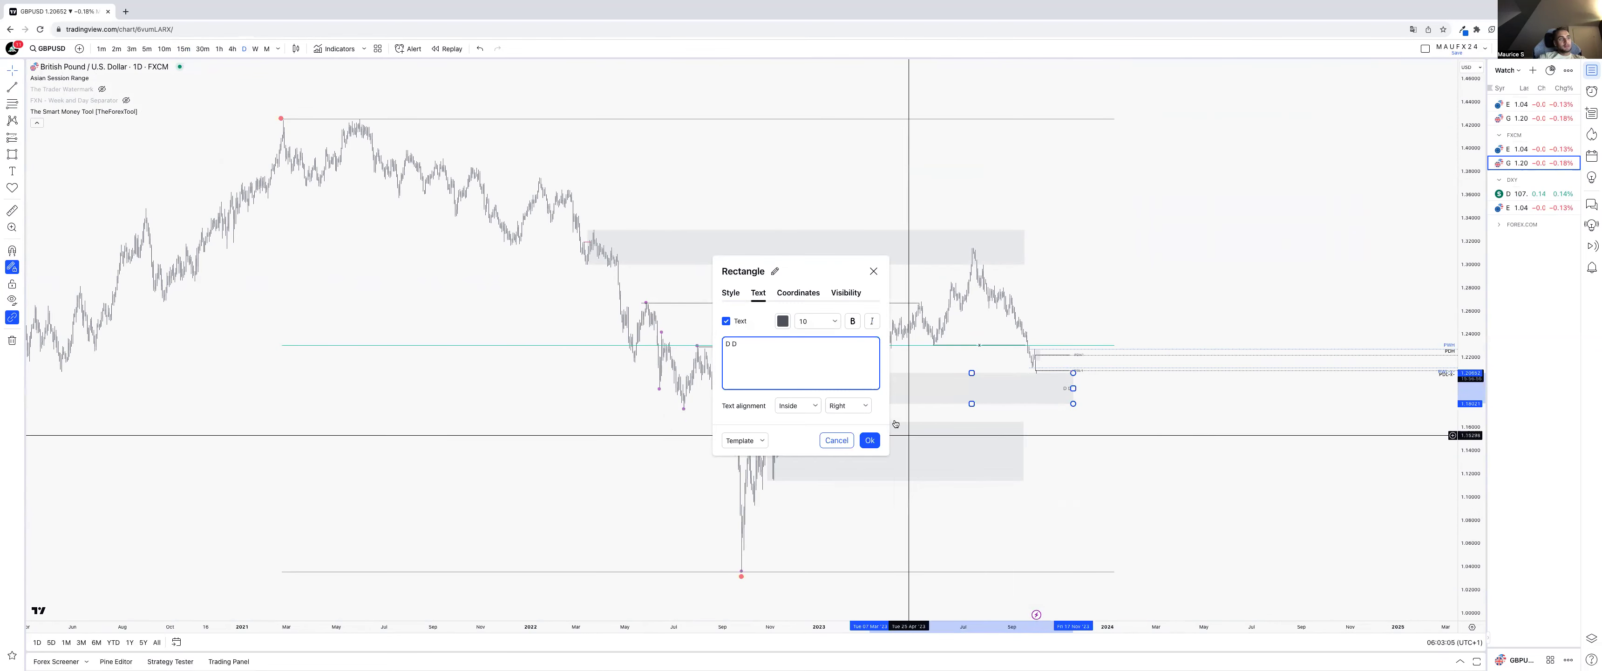
pyautogui.click(869, 439)
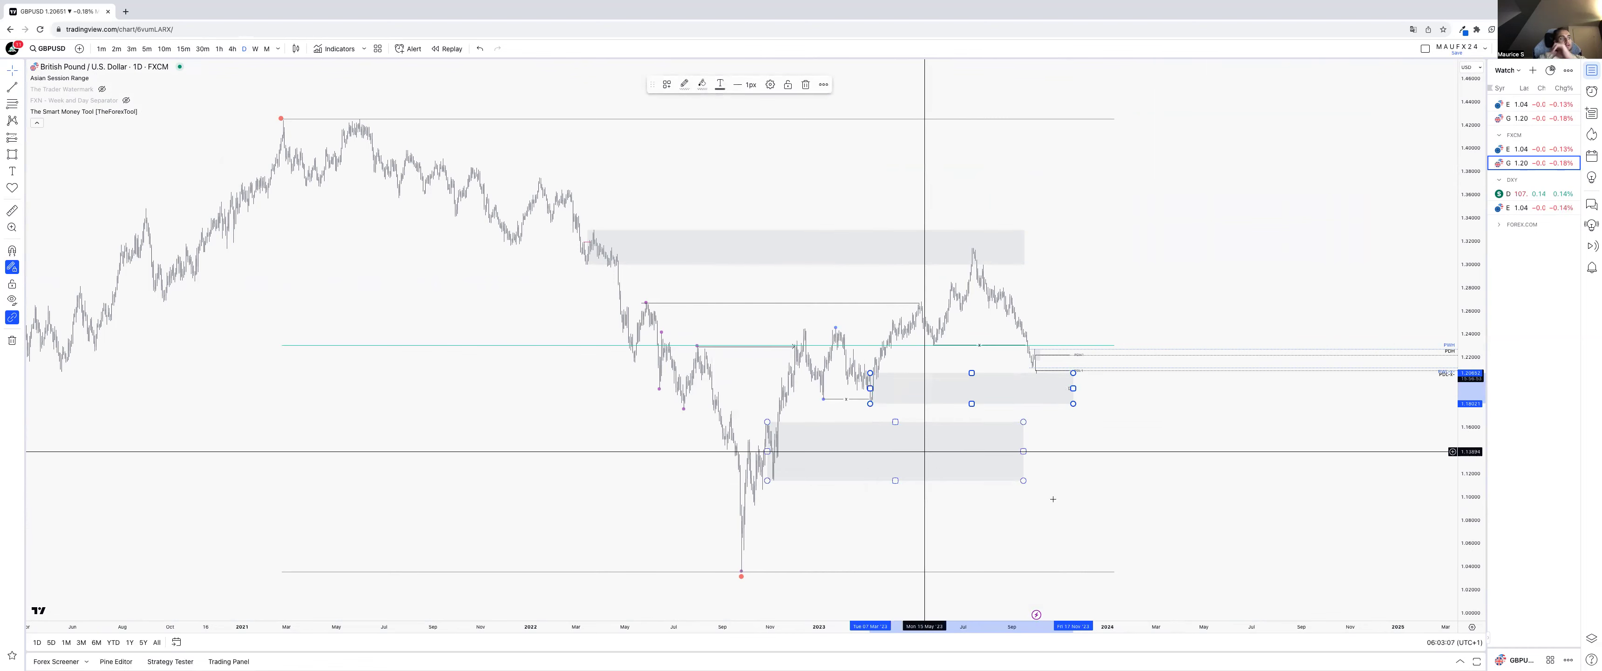
# - Enable the imbalance zones display in the Smart Money Tool indicator's inputs
pyautogui.scroll(1, 812, 604)
pyautogui.scroll(2, 812, 603)
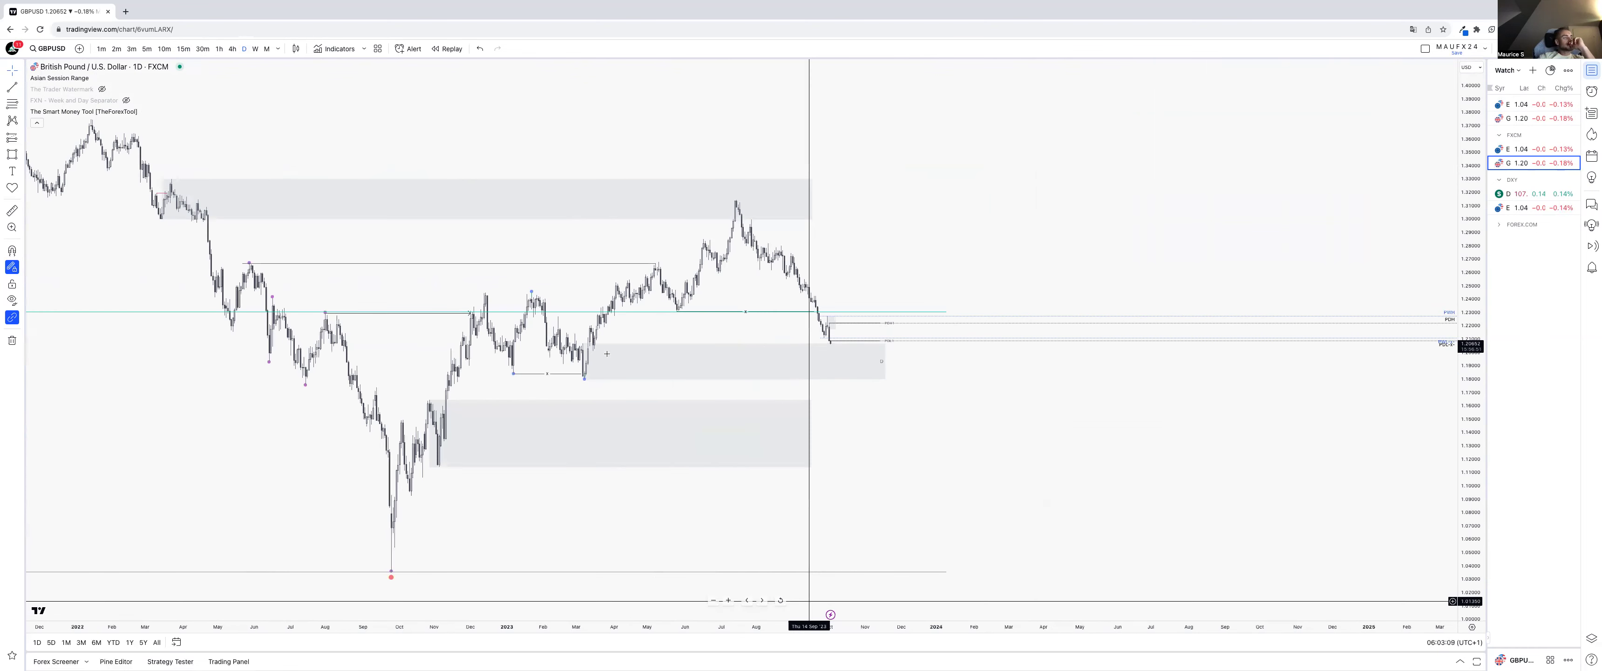
pyautogui.click(612, 369)
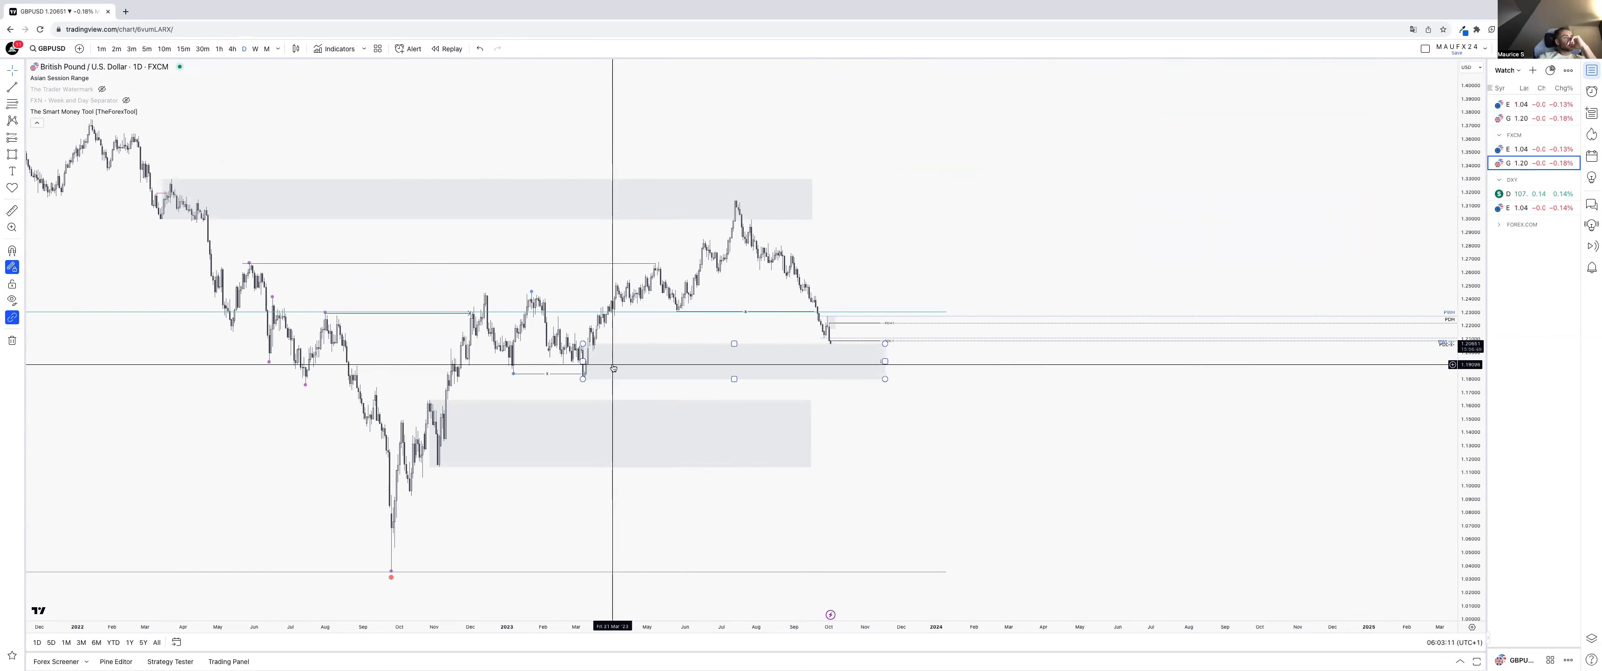
pyautogui.moveTo(1472, 510); pyautogui.dragTo(1472, 383)
pyautogui.moveTo(1198, 415); pyautogui.dragTo(1284, 410)
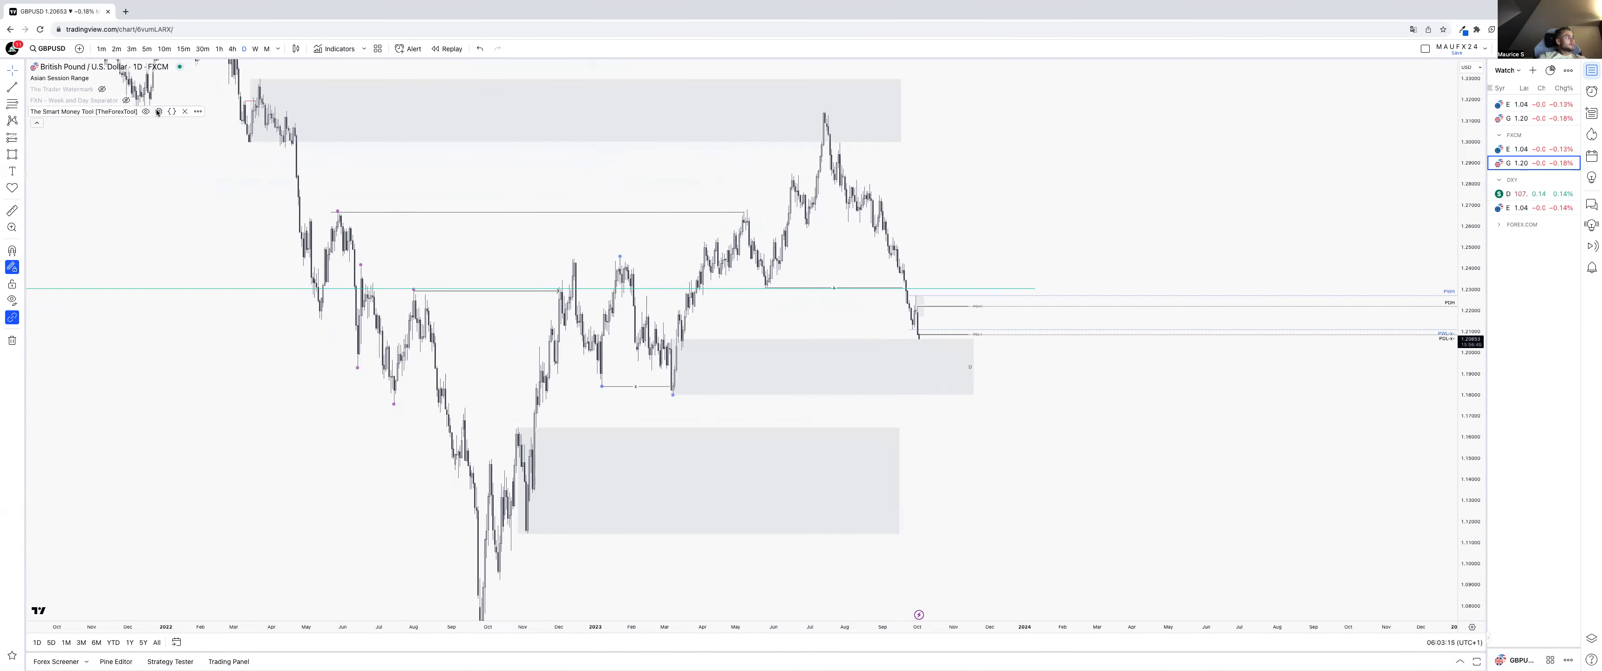
pyautogui.click(159, 111)
pyautogui.scroll(-6, 682, 515)
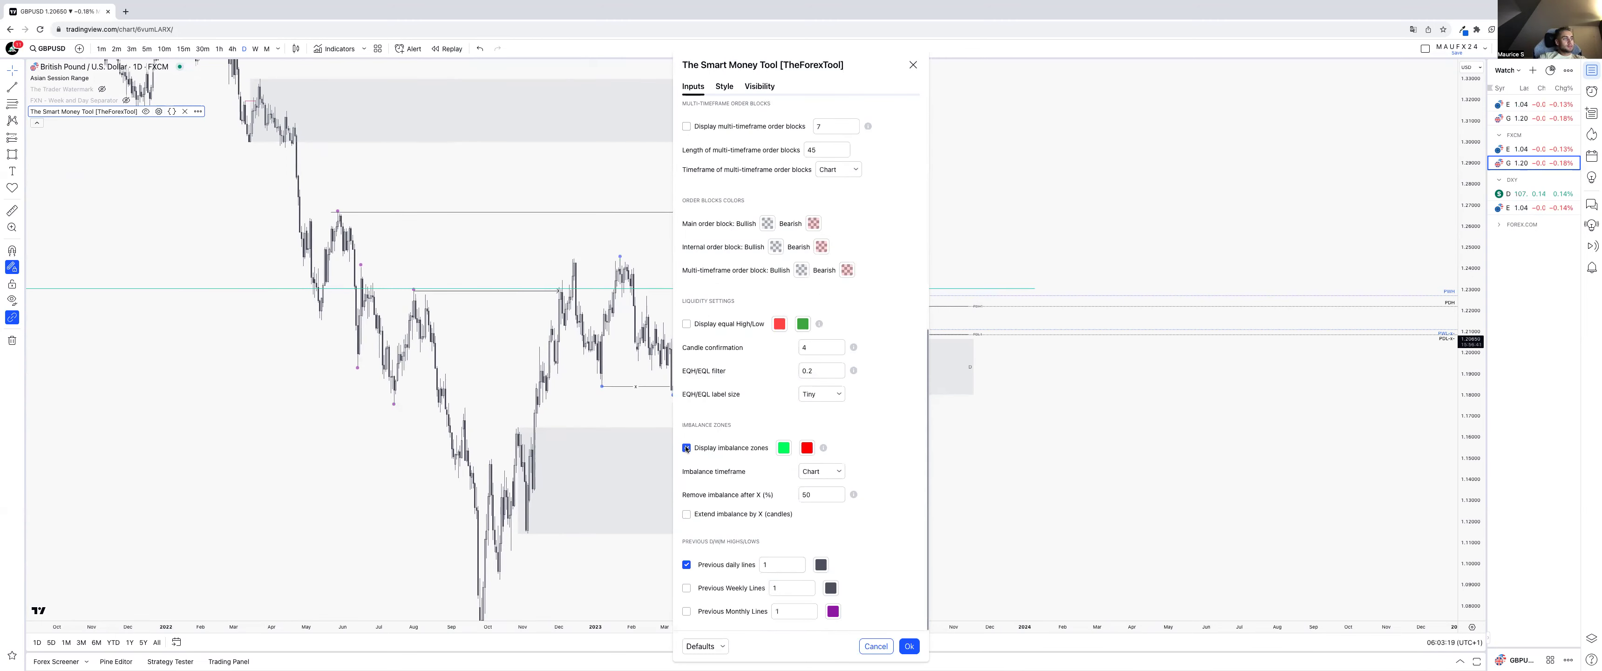
pyautogui.click(914, 65)
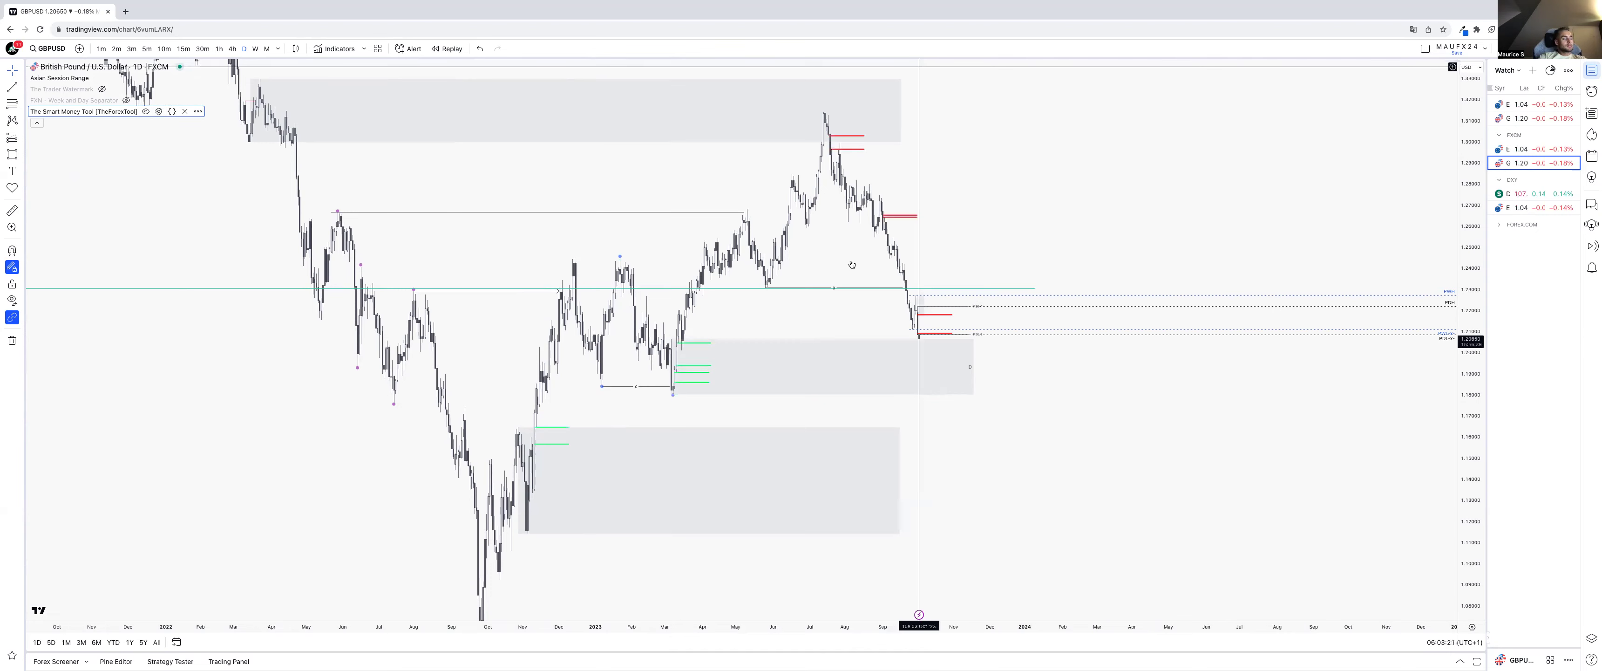
# - Set the Smart Money Tool to remove imbalances after 90%
pyautogui.click(702, 366)
pyautogui.click(708, 341)
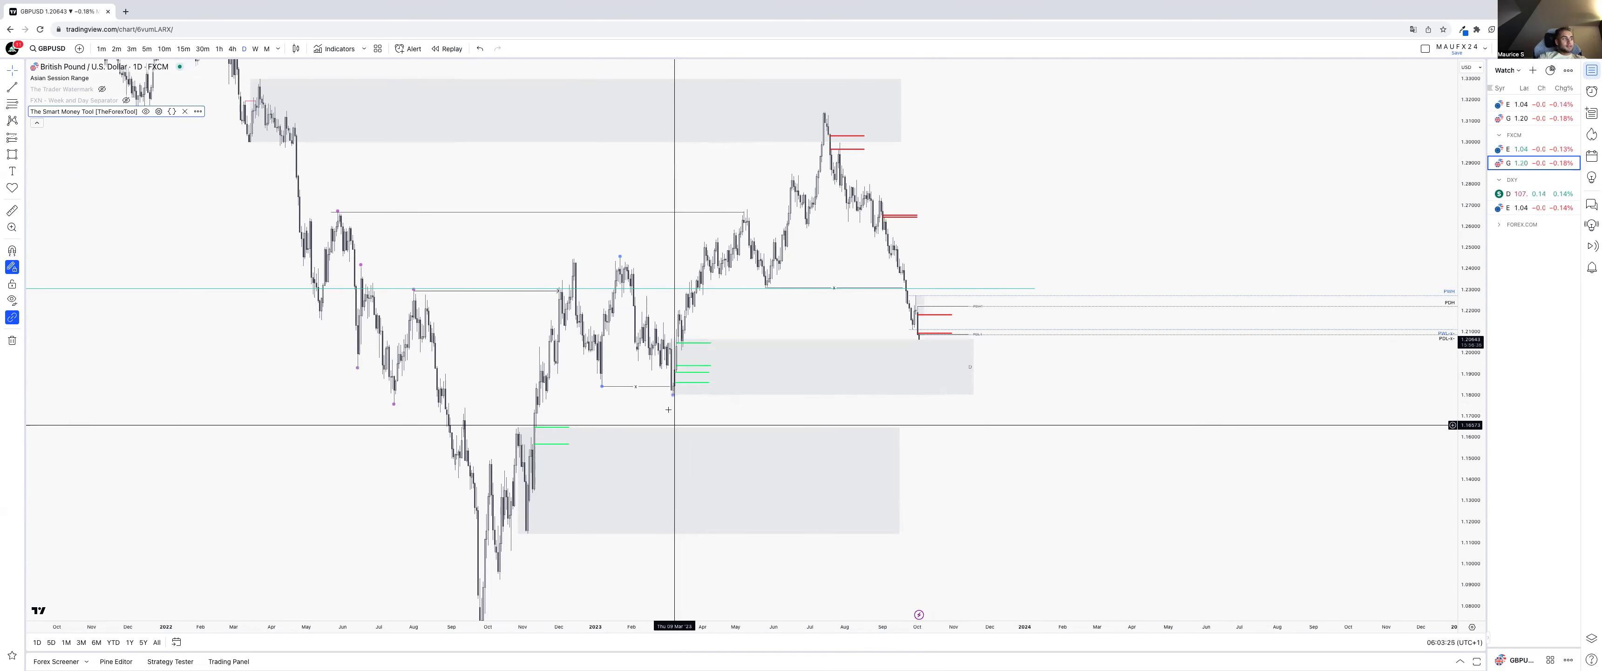
pyautogui.doubleClick(693, 383)
pyautogui.scroll(-10, 814, 493)
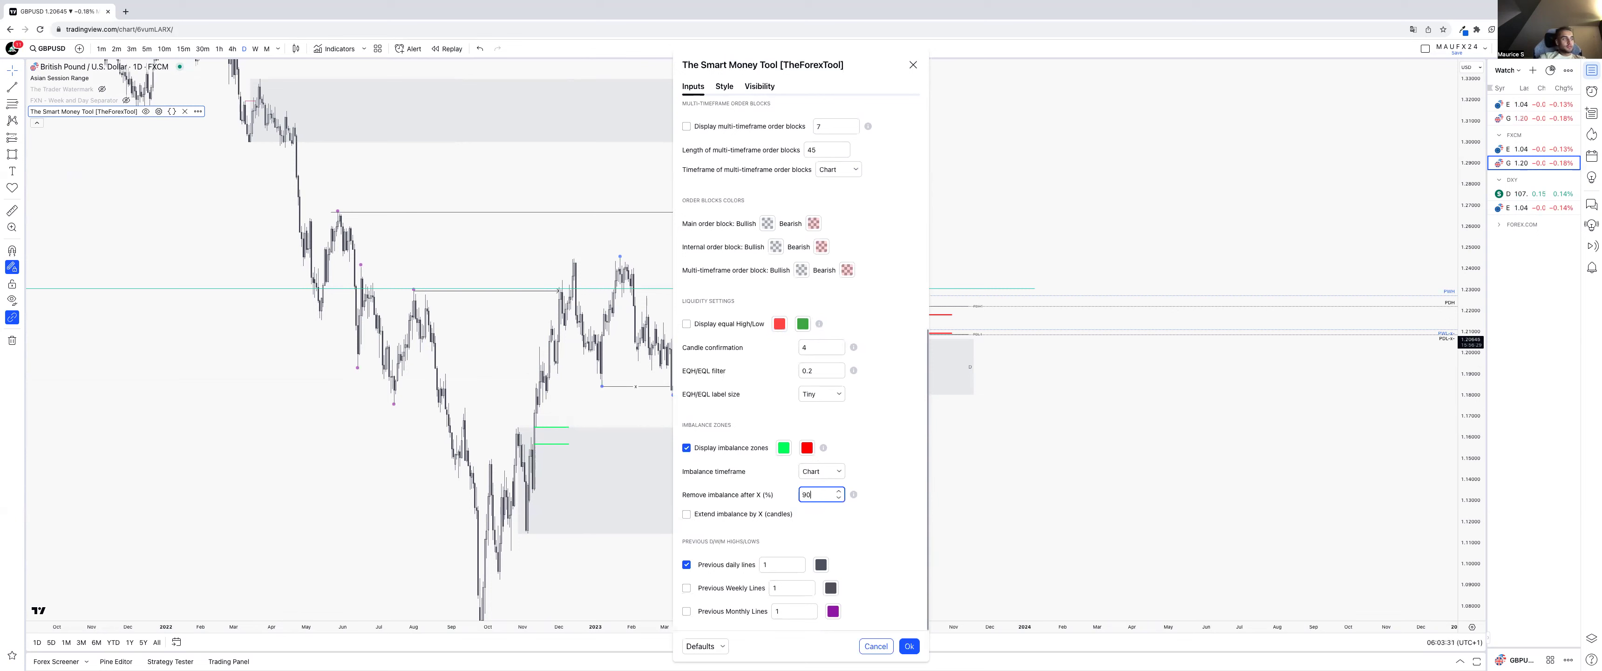
pyautogui.click(908, 647)
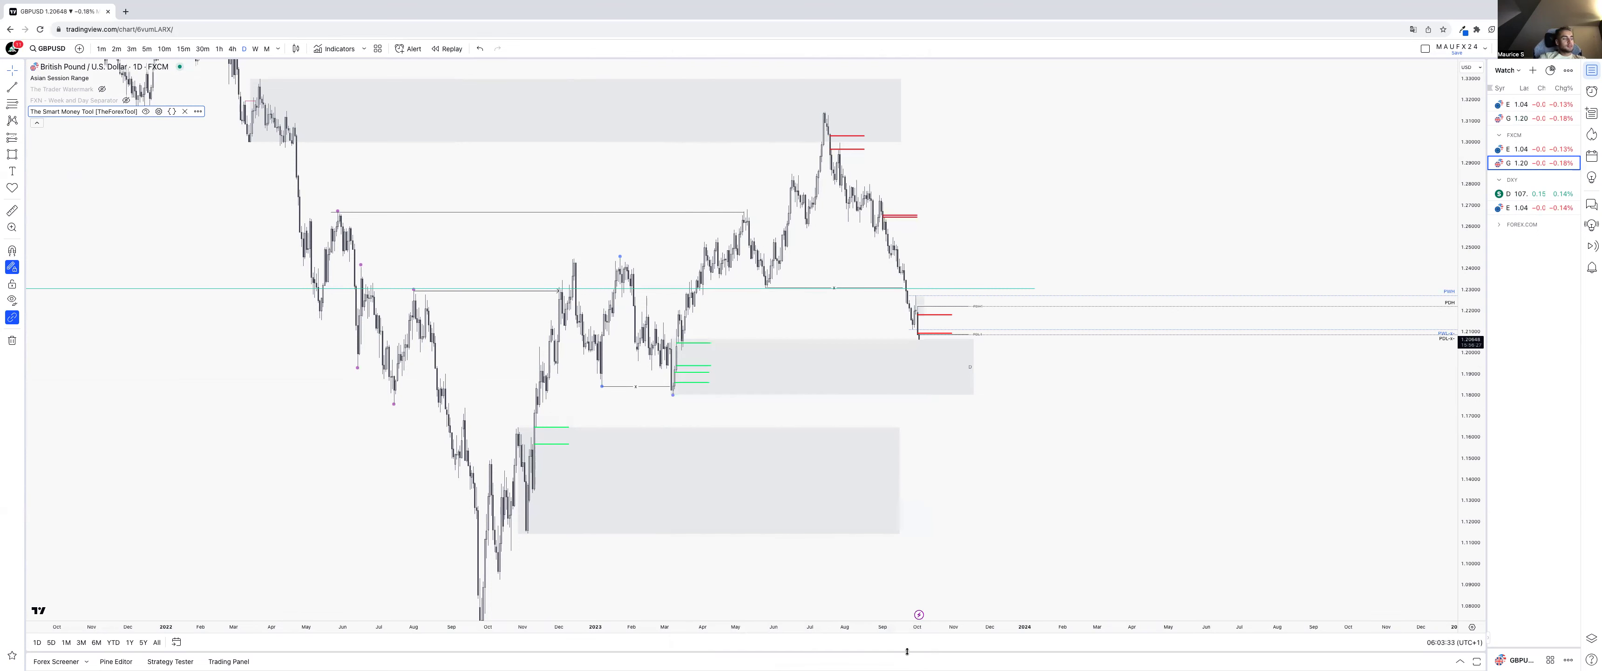
# - Set the Smart Money Tool to remove imbalances after 5%
pyautogui.doubleClick(701, 343)
pyautogui.scroll(-6, 862, 468)
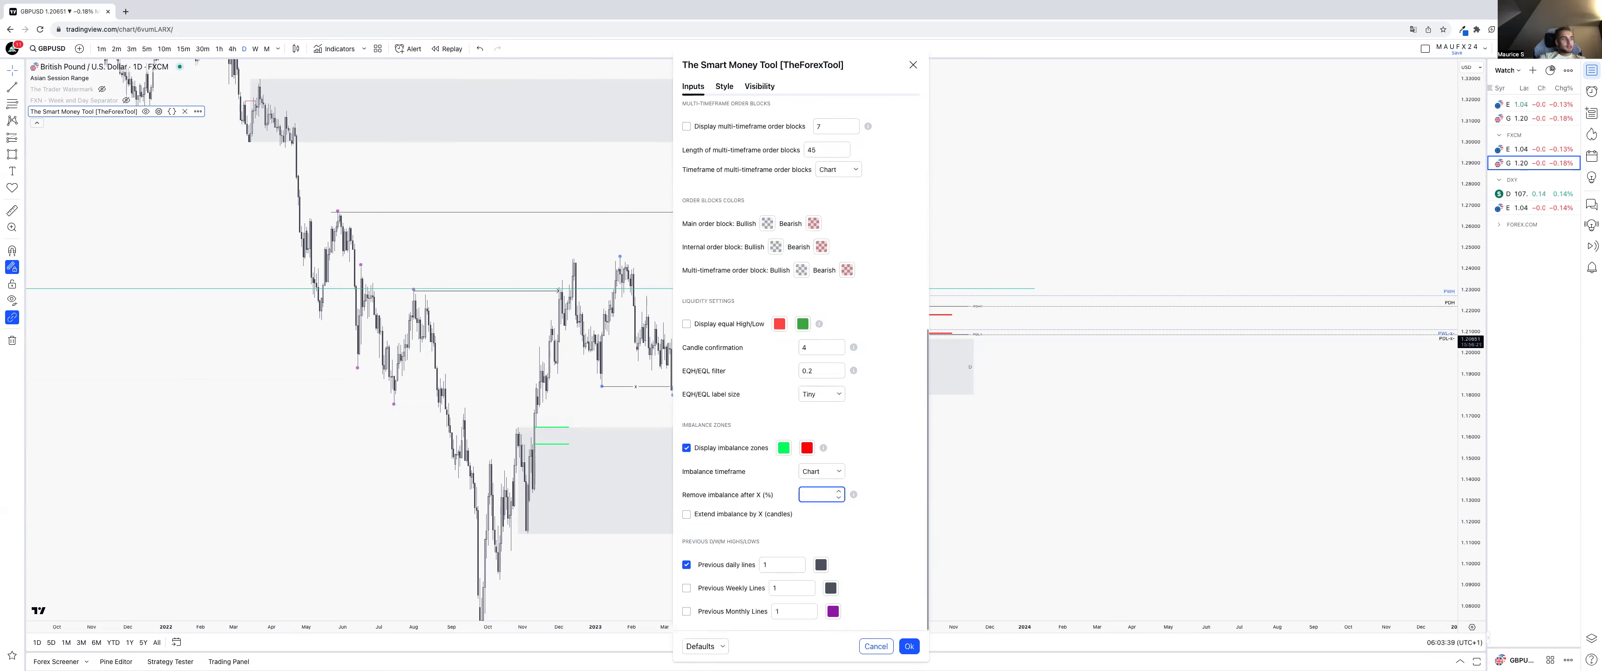
pyautogui.click(909, 647)
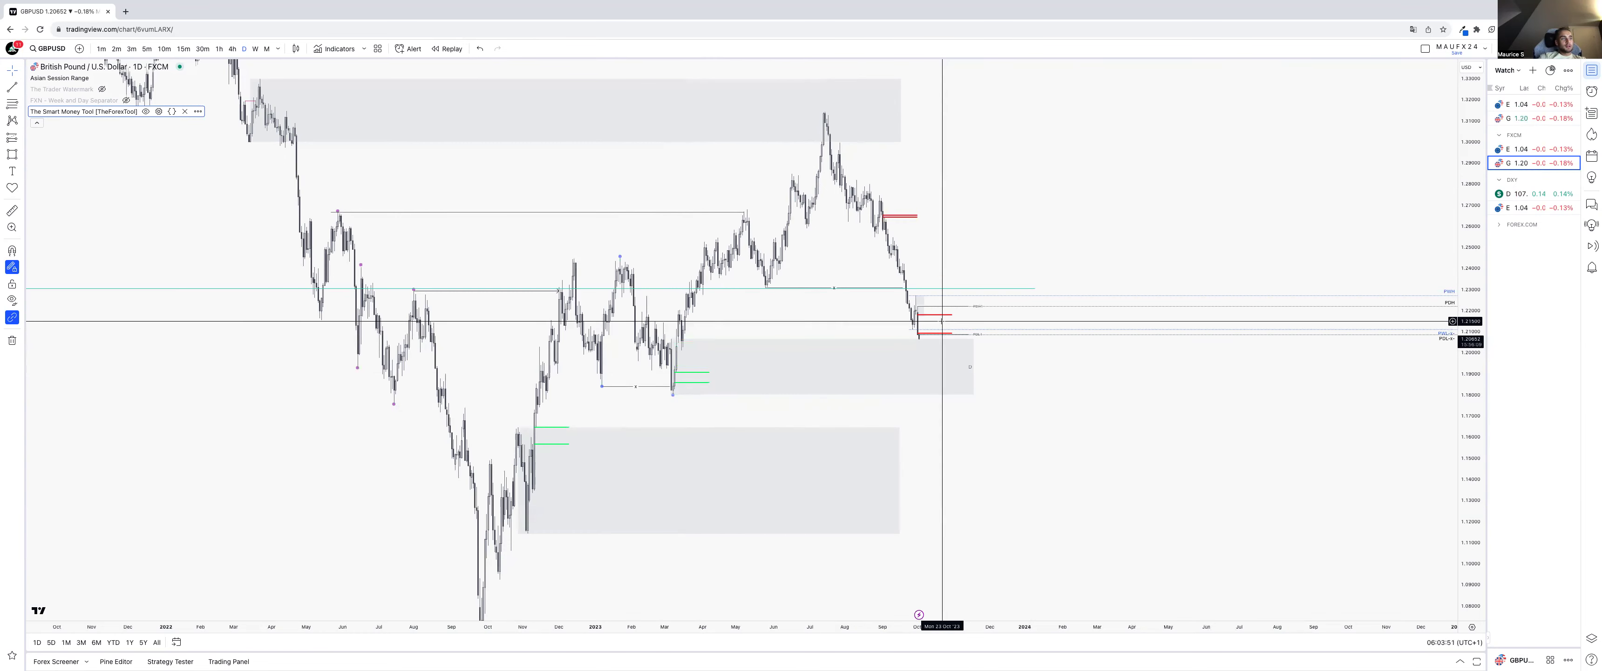
# - Draw a rectangle over the imbalance above the March 2023 low, about 1.185 to 1.191, and extend it to about December 2023
pyautogui.click(725, 367)
pyautogui.click(673, 384)
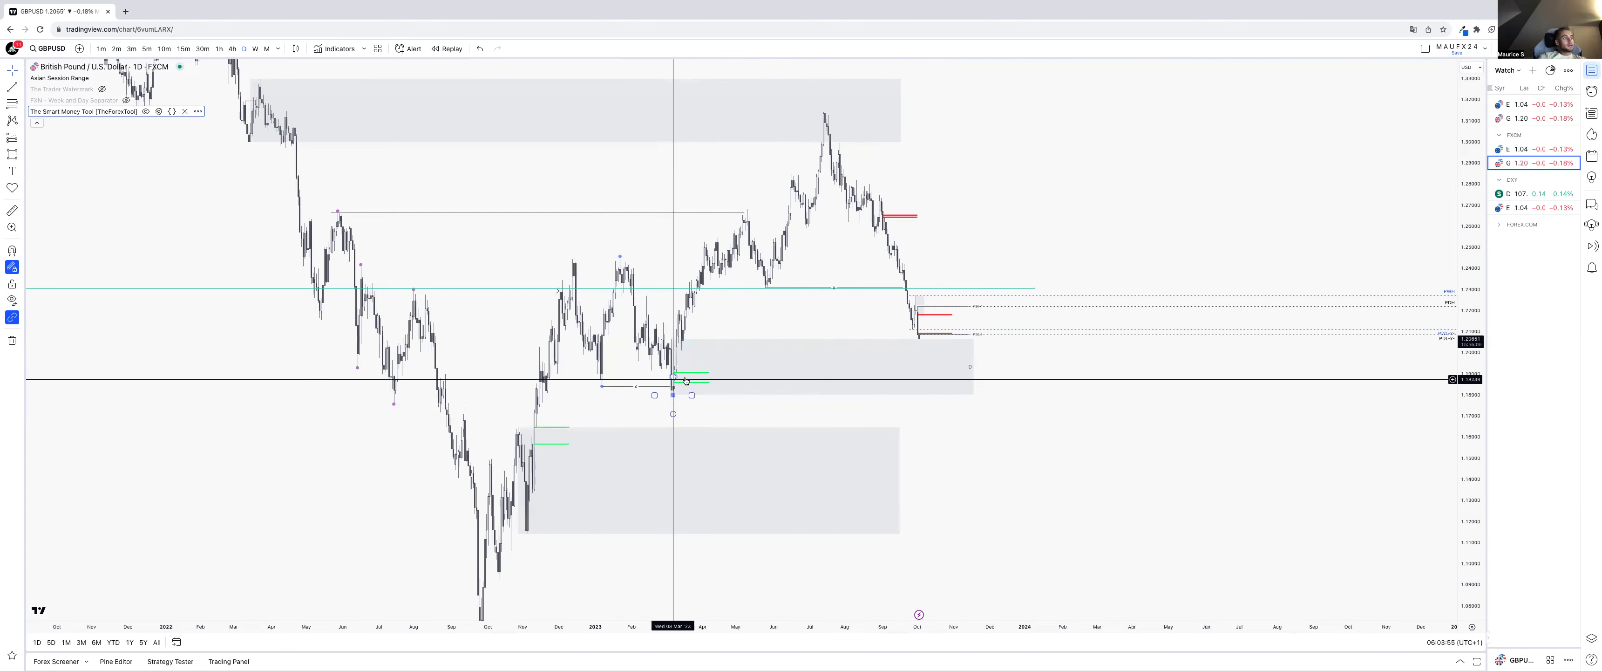
pyautogui.click(685, 391)
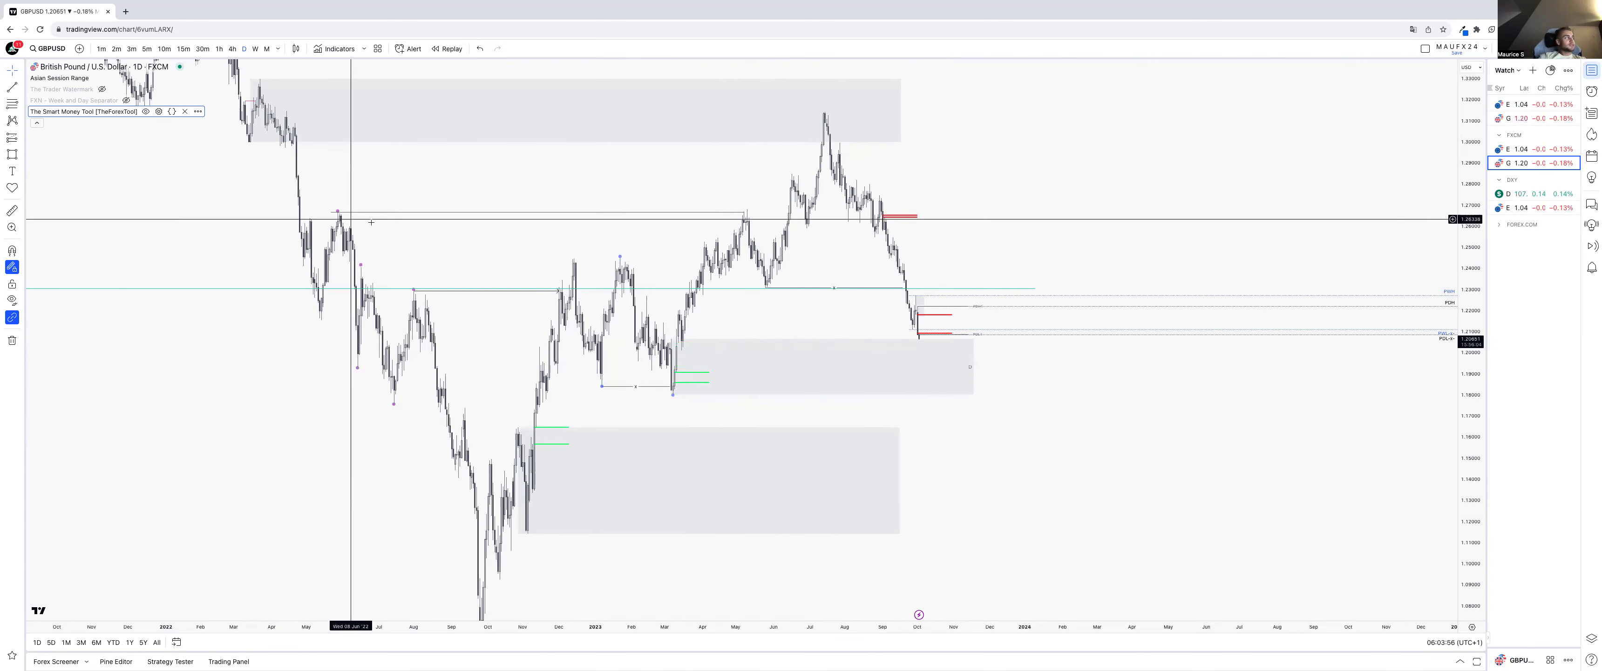
pyautogui.click(21, 157)
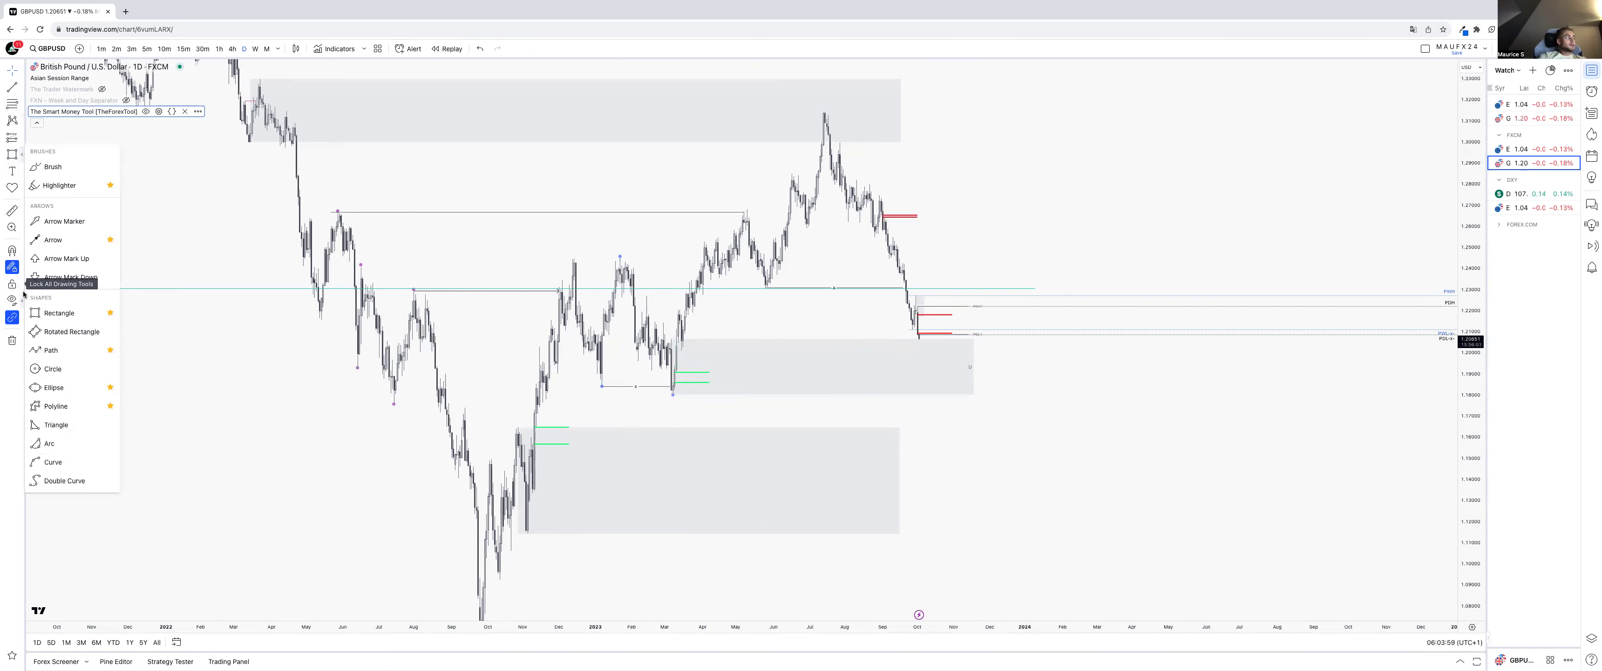
pyautogui.click(62, 313)
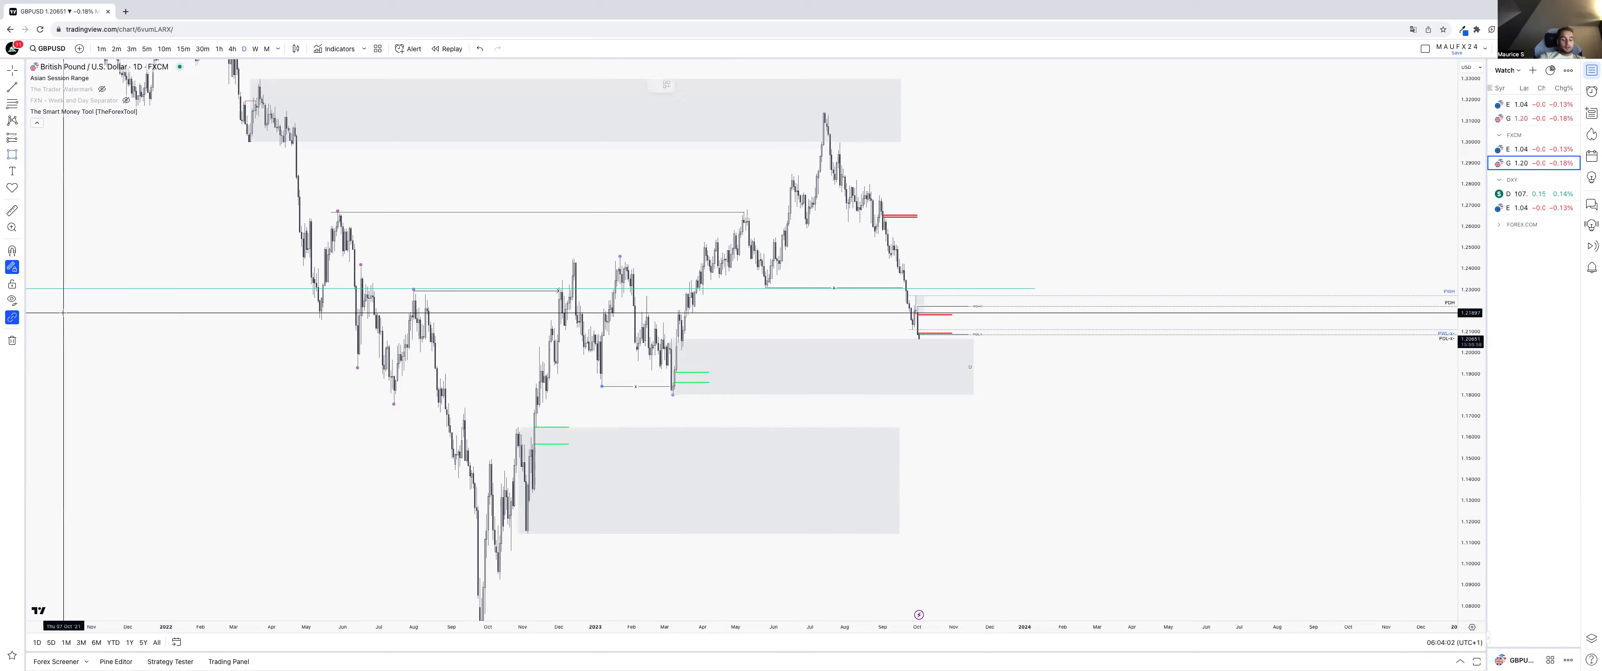
pyautogui.click(673, 378)
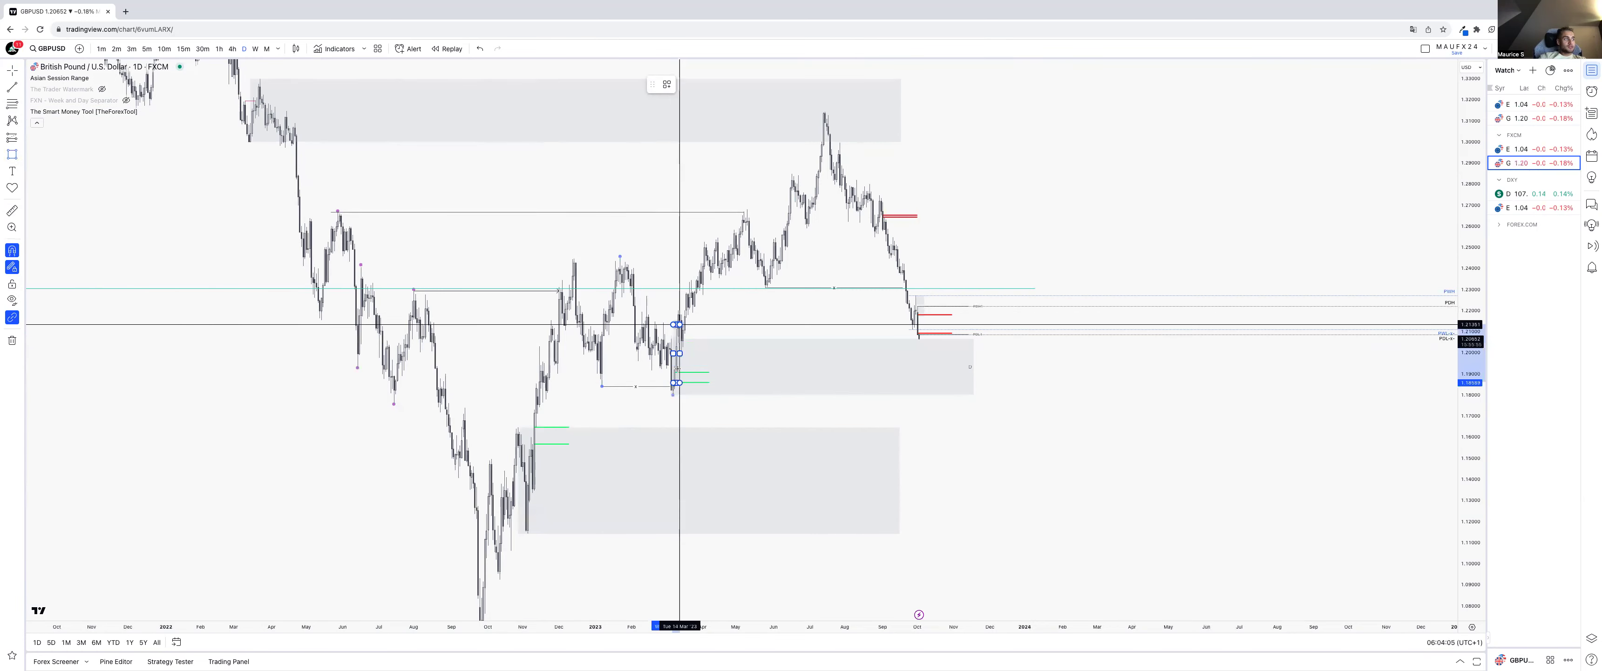
pyautogui.click(680, 370)
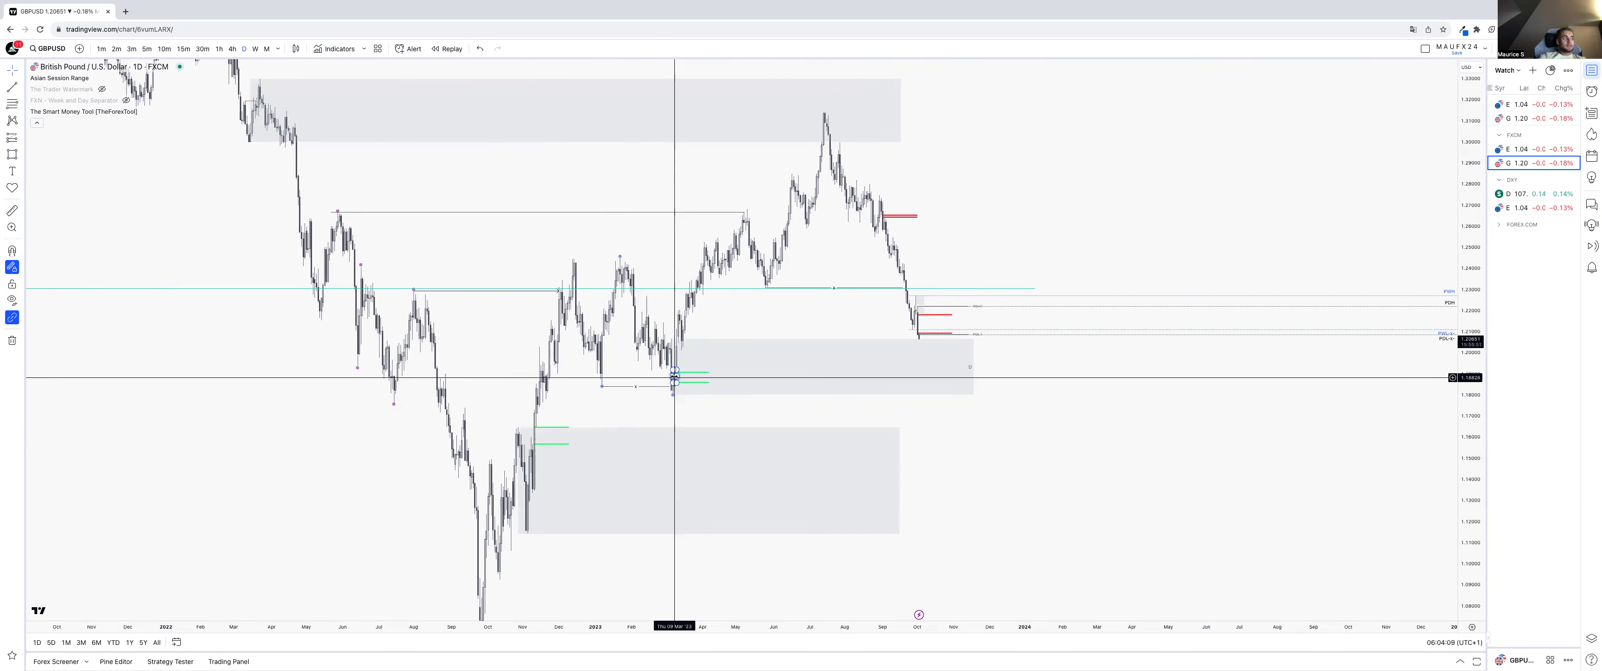
pyautogui.moveTo(675, 376); pyautogui.dragTo(998, 376)
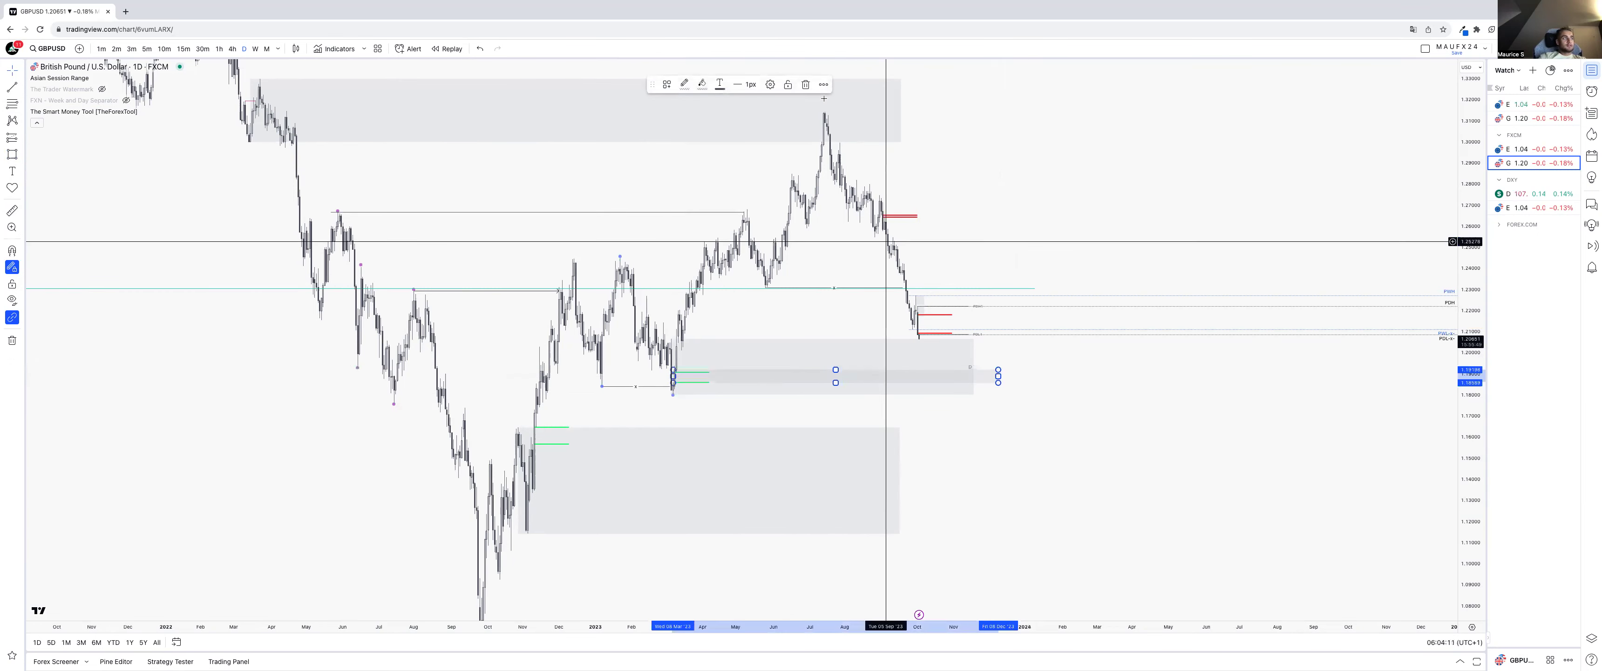
# - Enable extending the imbalance zones in the Smart Money Tool indicator's inputs
pyautogui.click(158, 111)
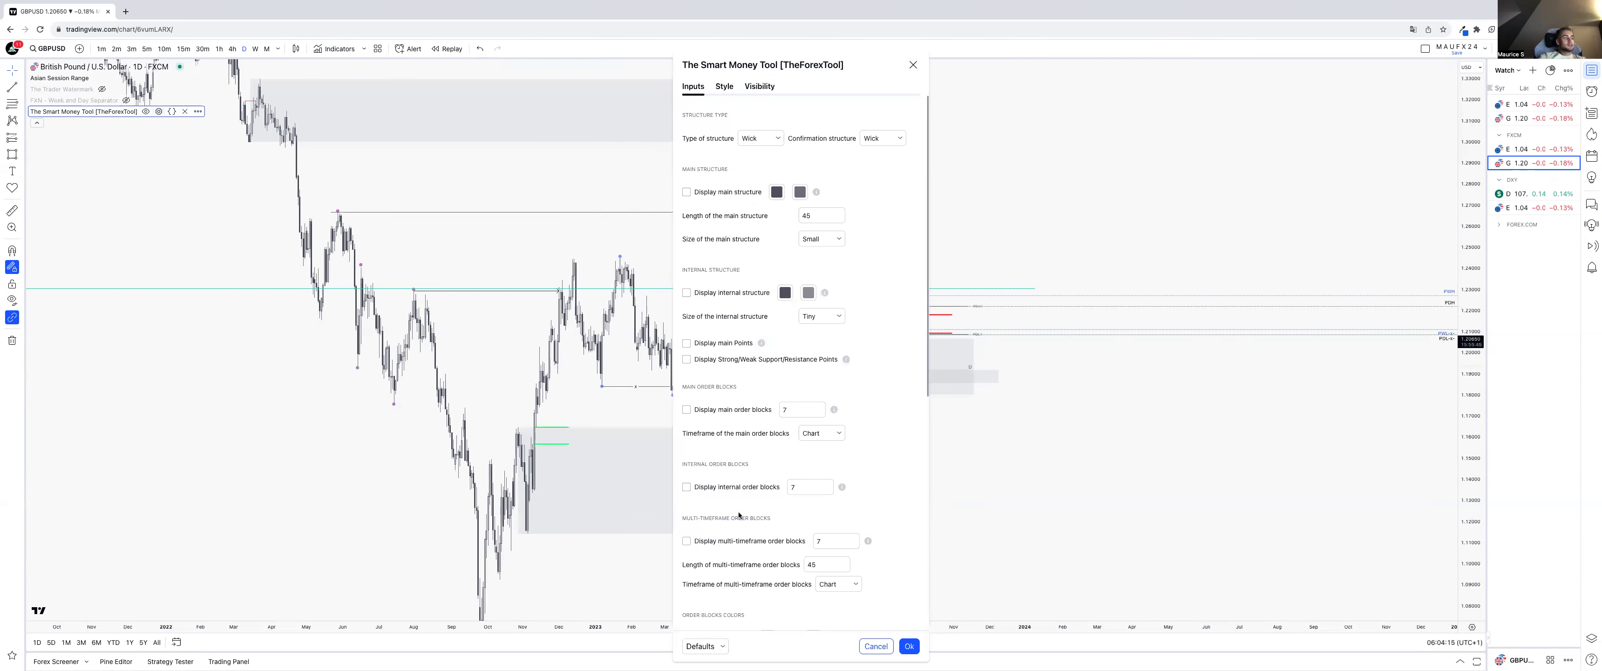
pyautogui.scroll(-7, 739, 515)
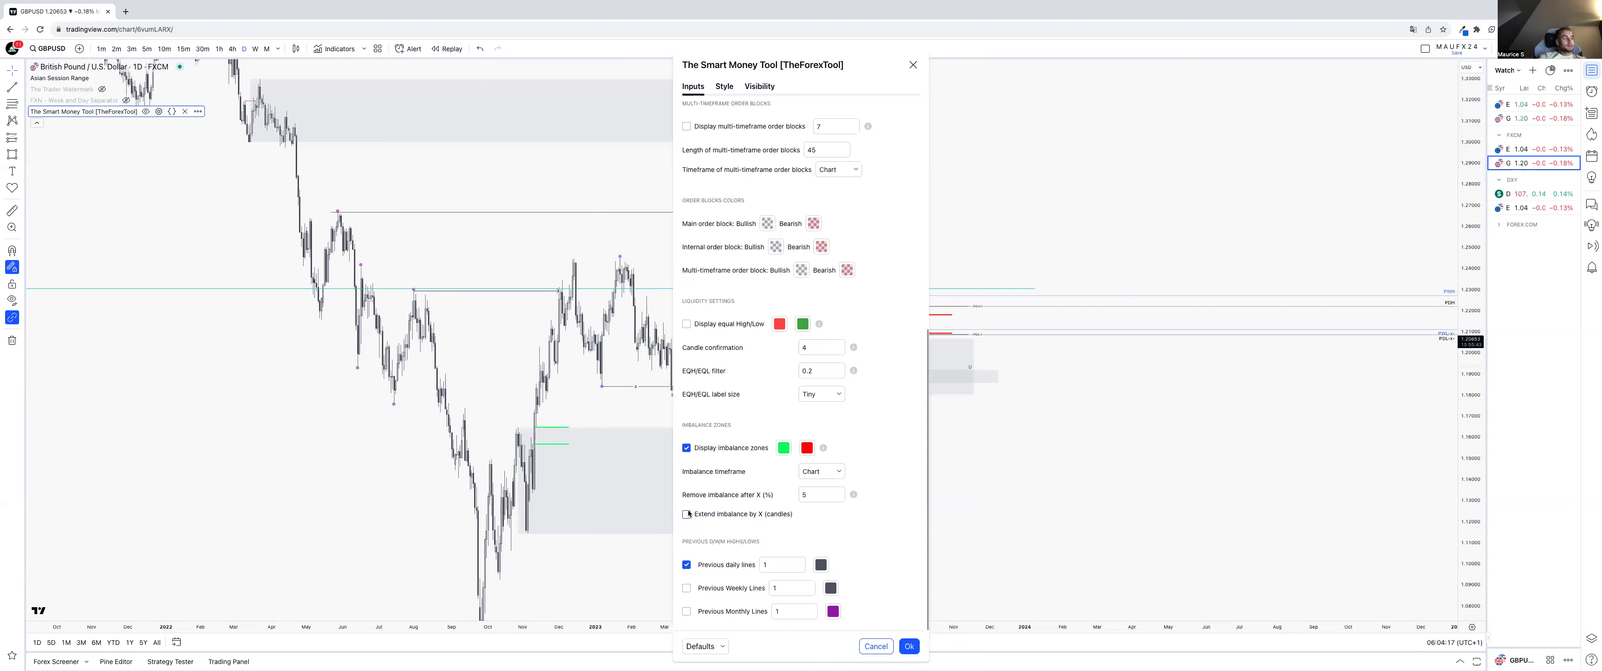
pyautogui.click(916, 650)
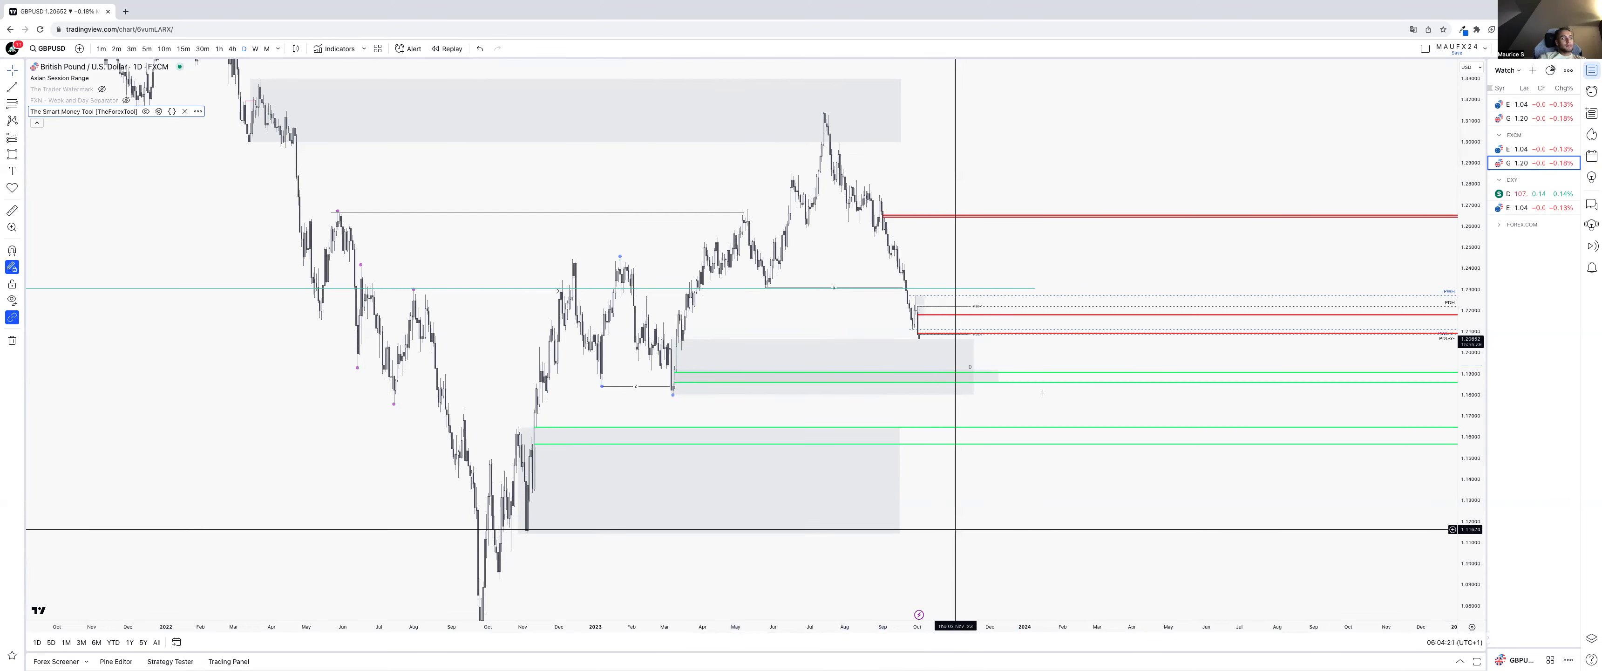
# - Set the colour of the bullish imbalance zones to black in the Smart Money Tool indicator's inputs
pyautogui.doubleClick(1022, 372)
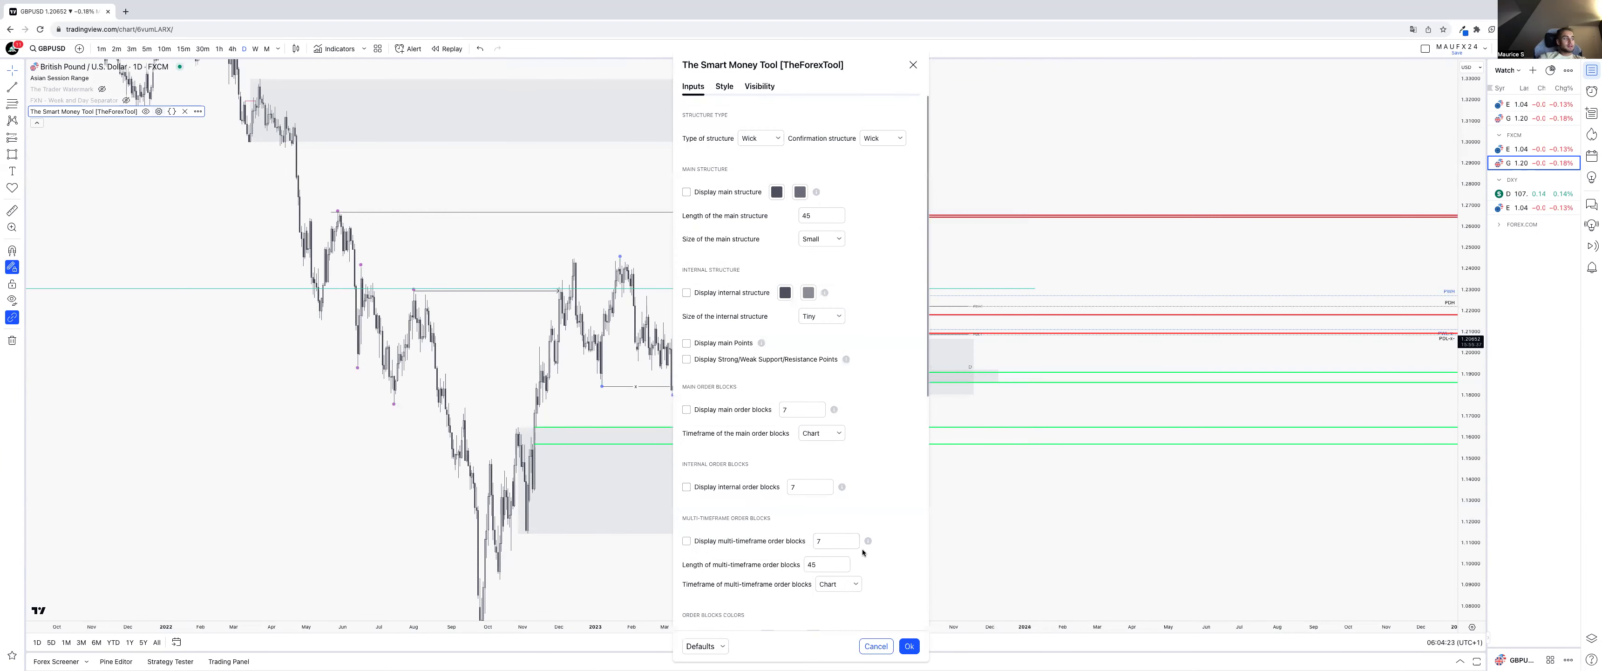
pyautogui.scroll(-7, 863, 552)
pyautogui.click(783, 448)
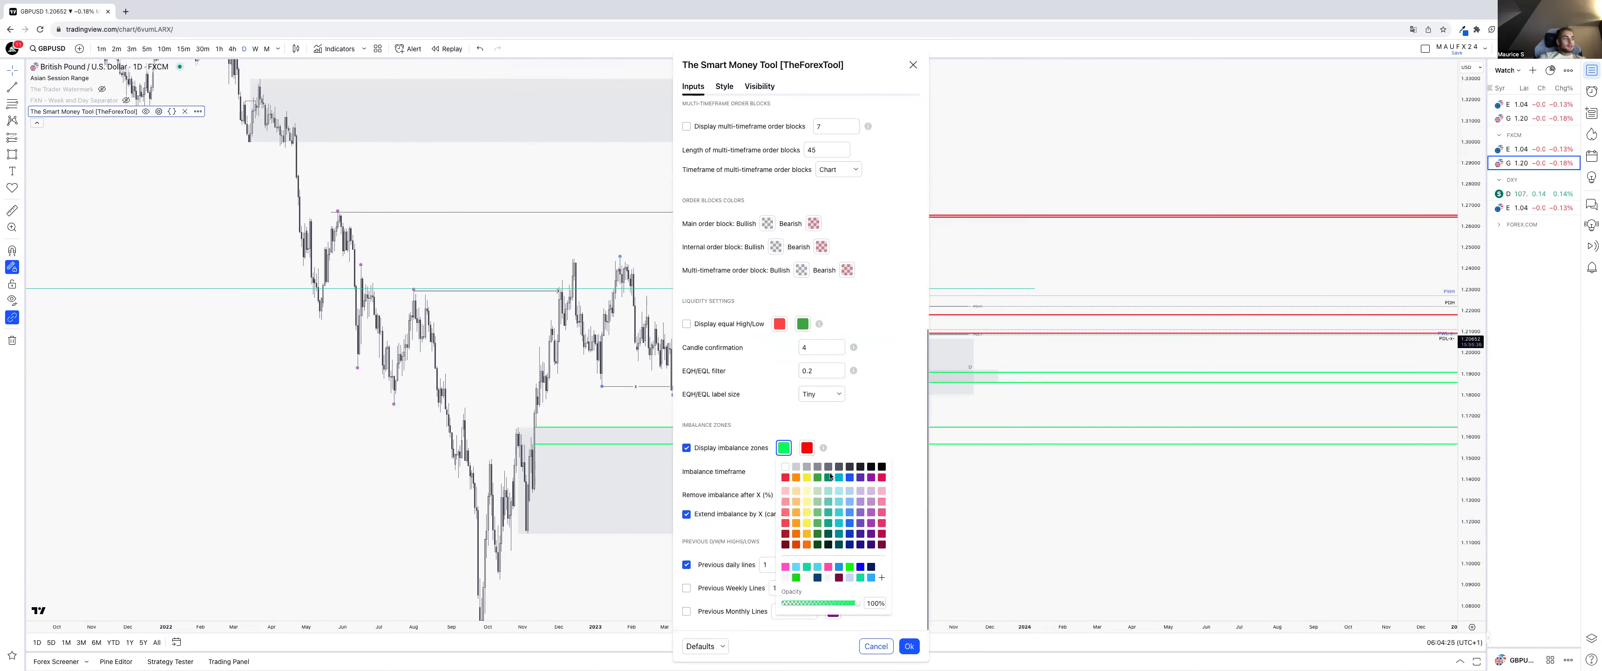
pyautogui.click(871, 467)
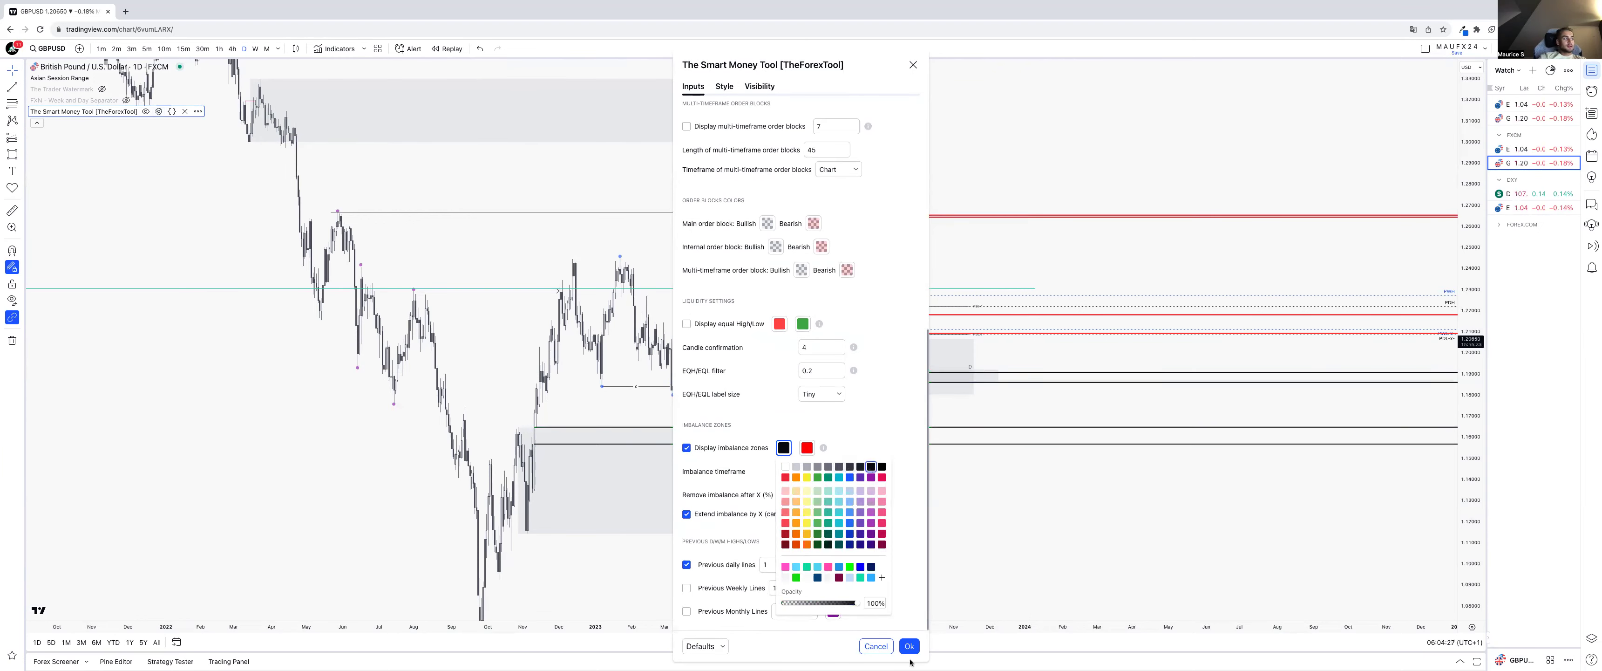
pyautogui.click(910, 647)
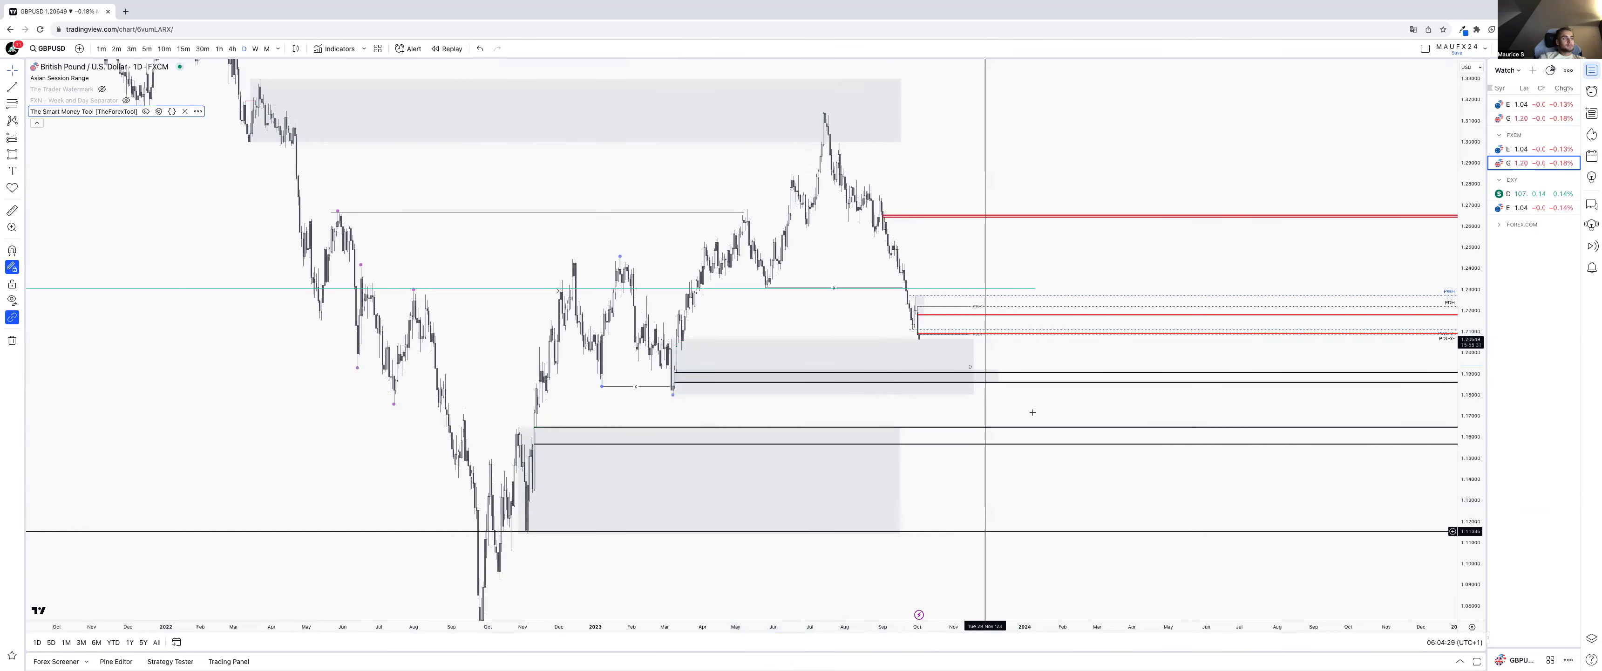
# - Resize the rectangle above the March 2023 low to fit between the two black imbalance lines, about 1.185 to 1.190
pyautogui.click(729, 373)
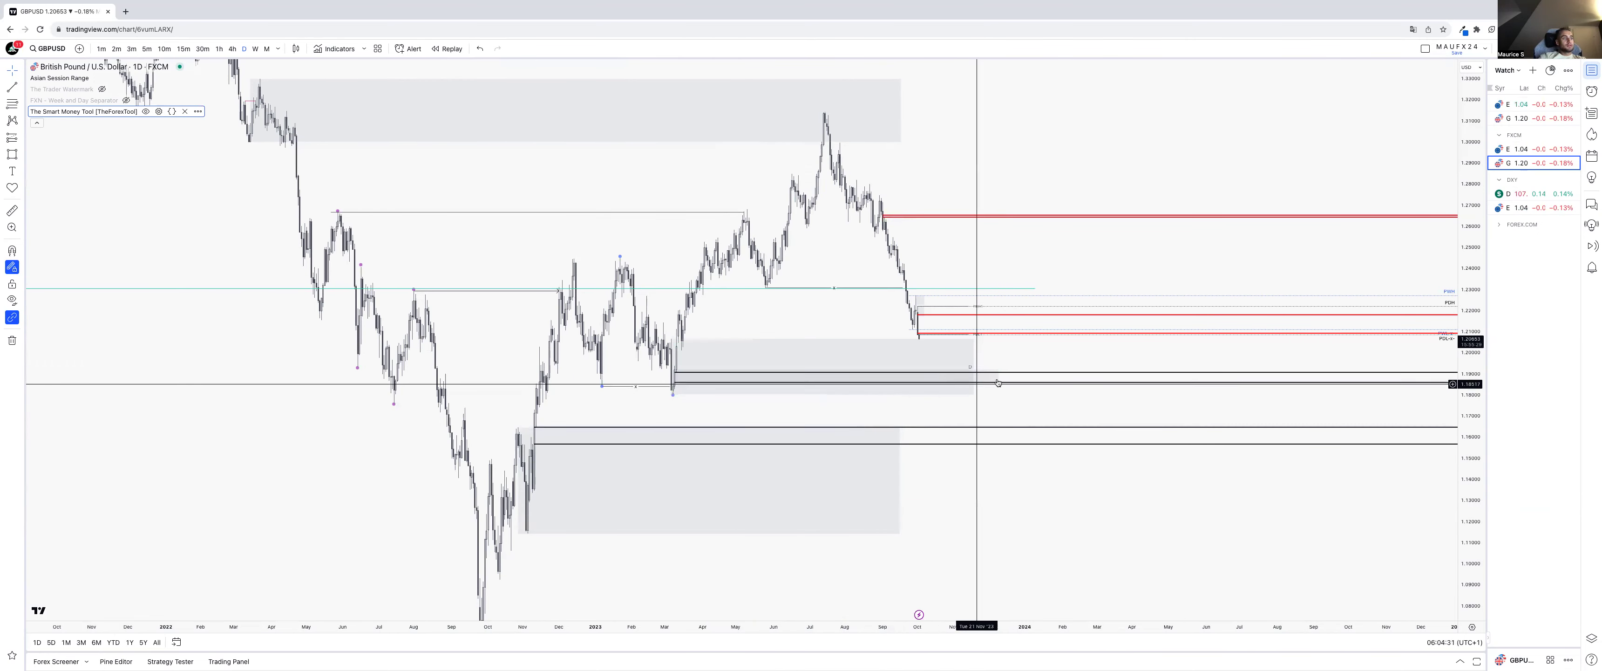
pyautogui.moveTo(1002, 378); pyautogui.dragTo(997, 378)
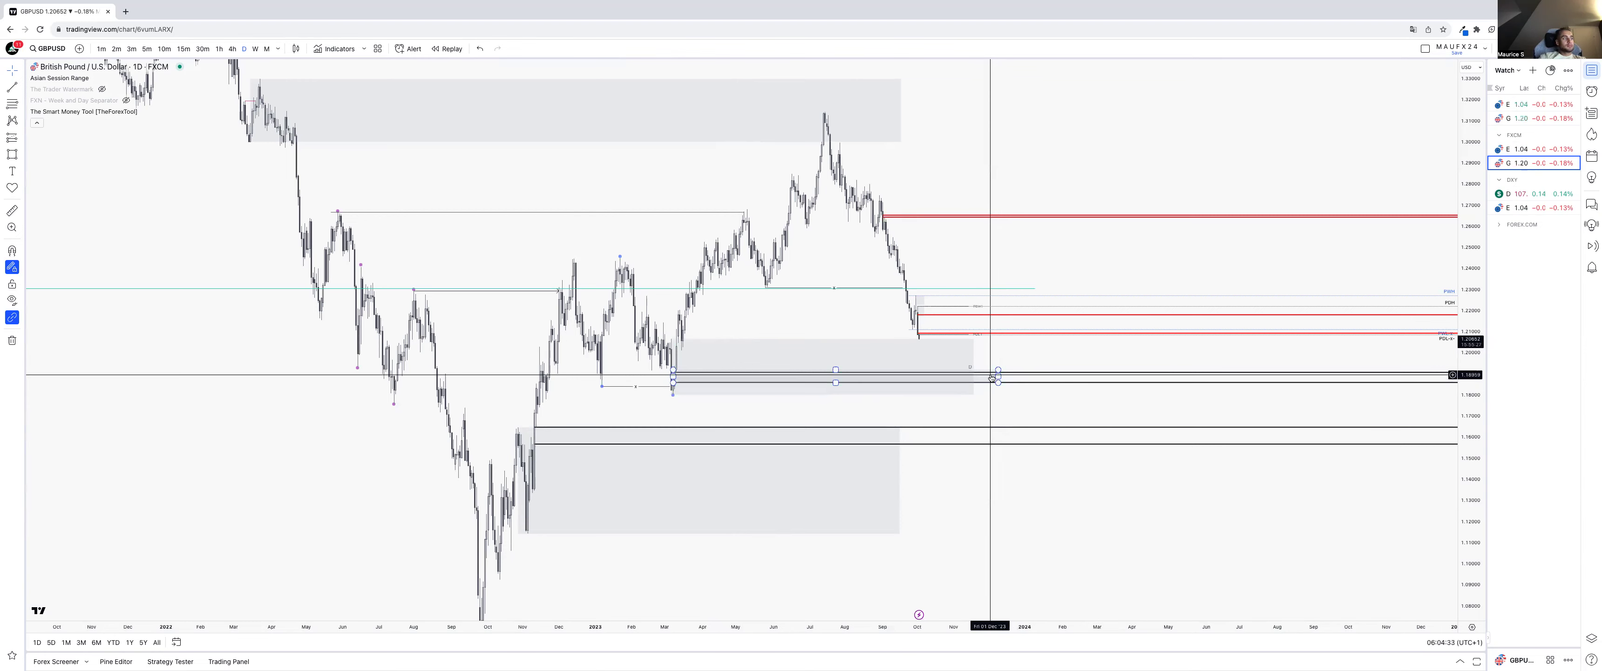
pyautogui.click(674, 371)
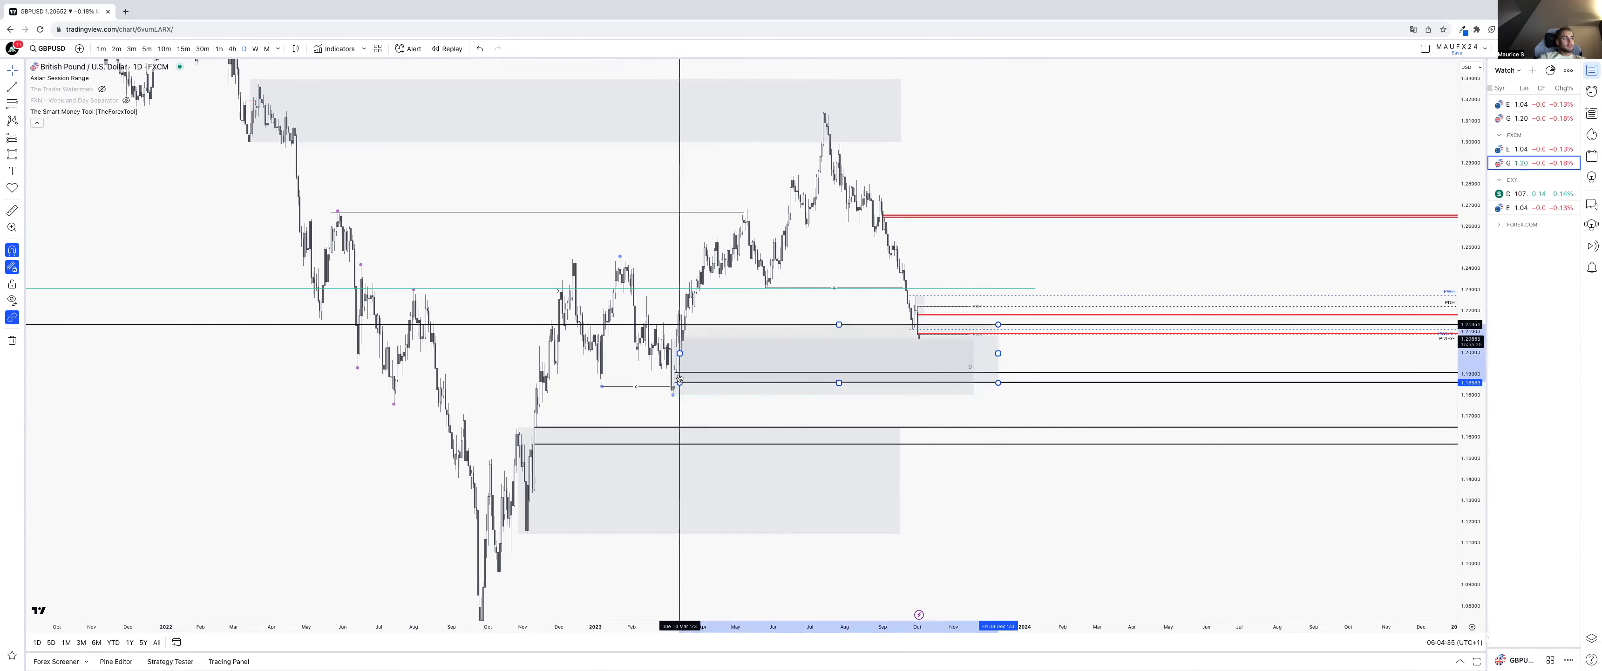
pyautogui.moveTo(674, 371); pyautogui.dragTo(677, 373)
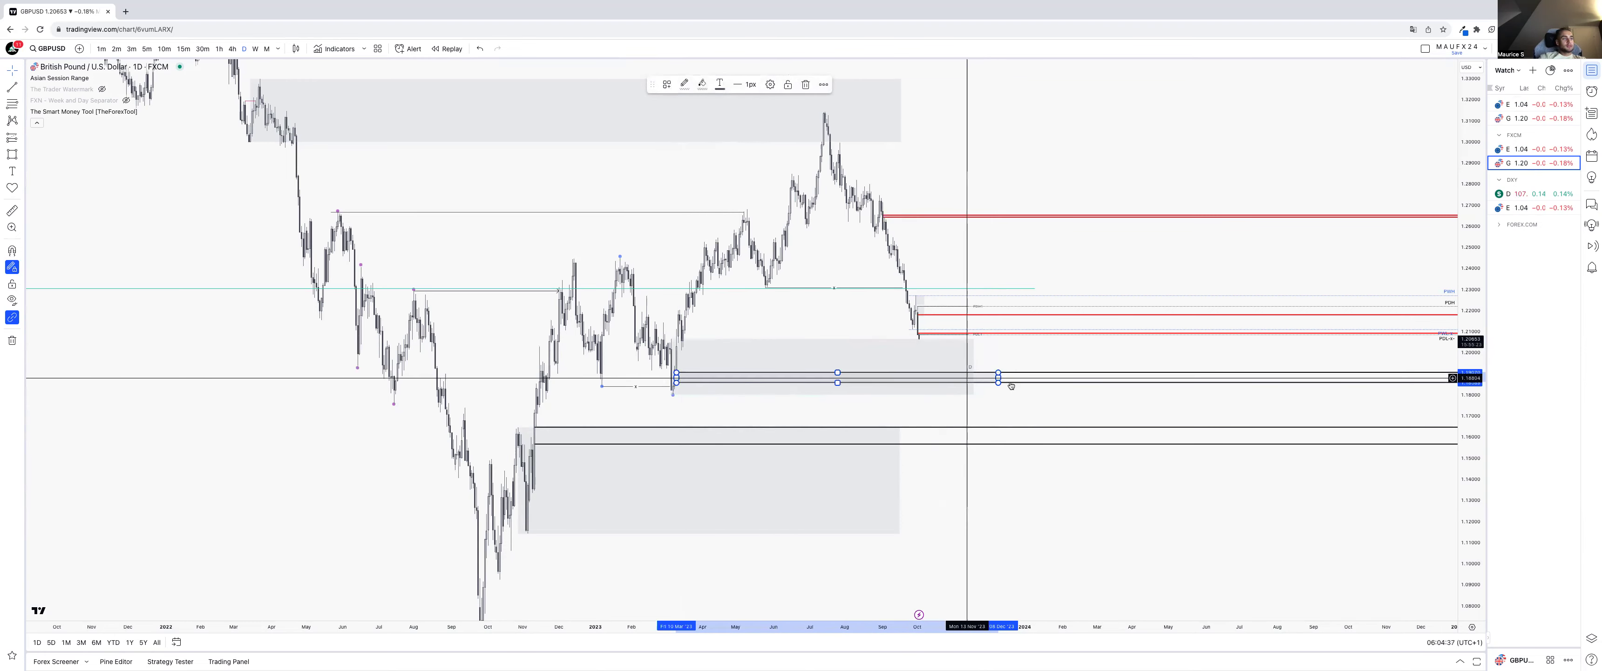
pyautogui.click(1025, 372)
pyautogui.press('Delete')
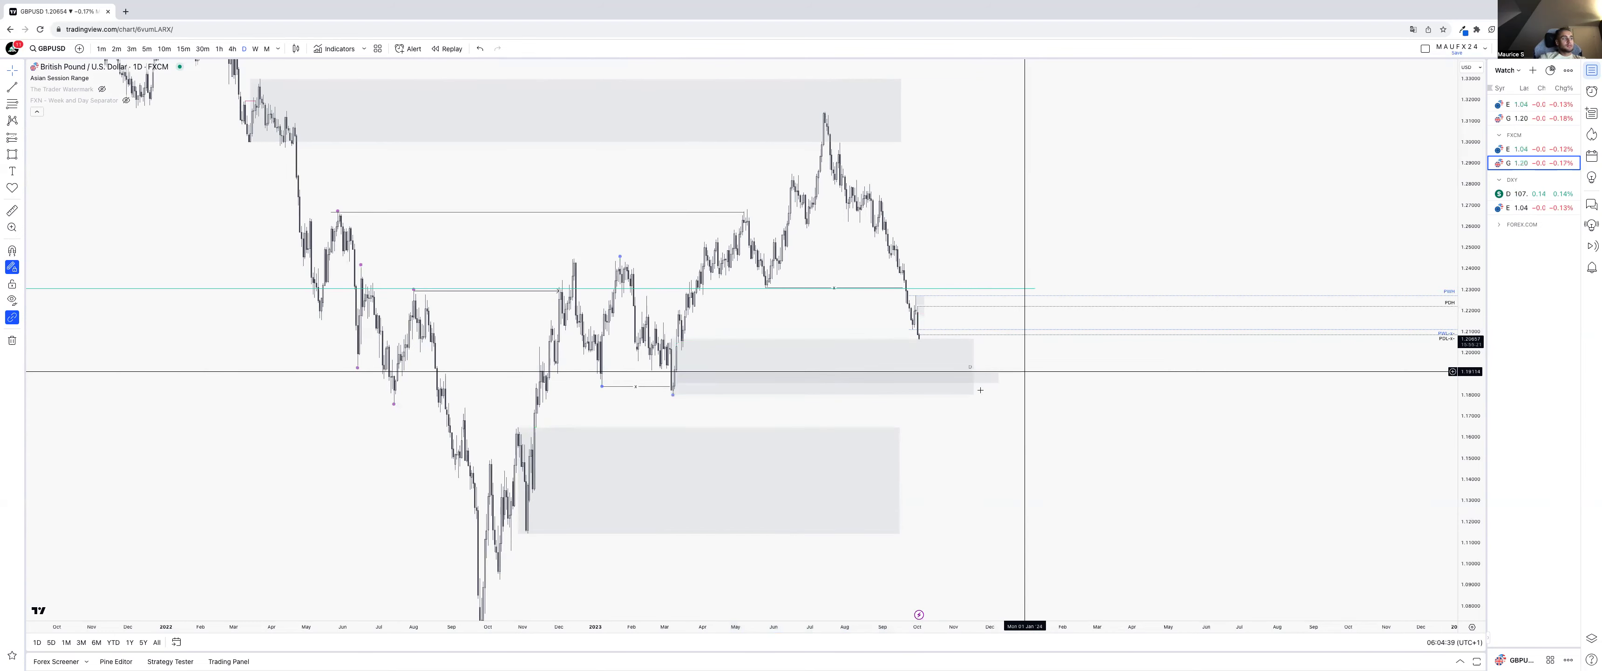
pyautogui.moveTo(1480, 519); pyautogui.dragTo(1480, 415)
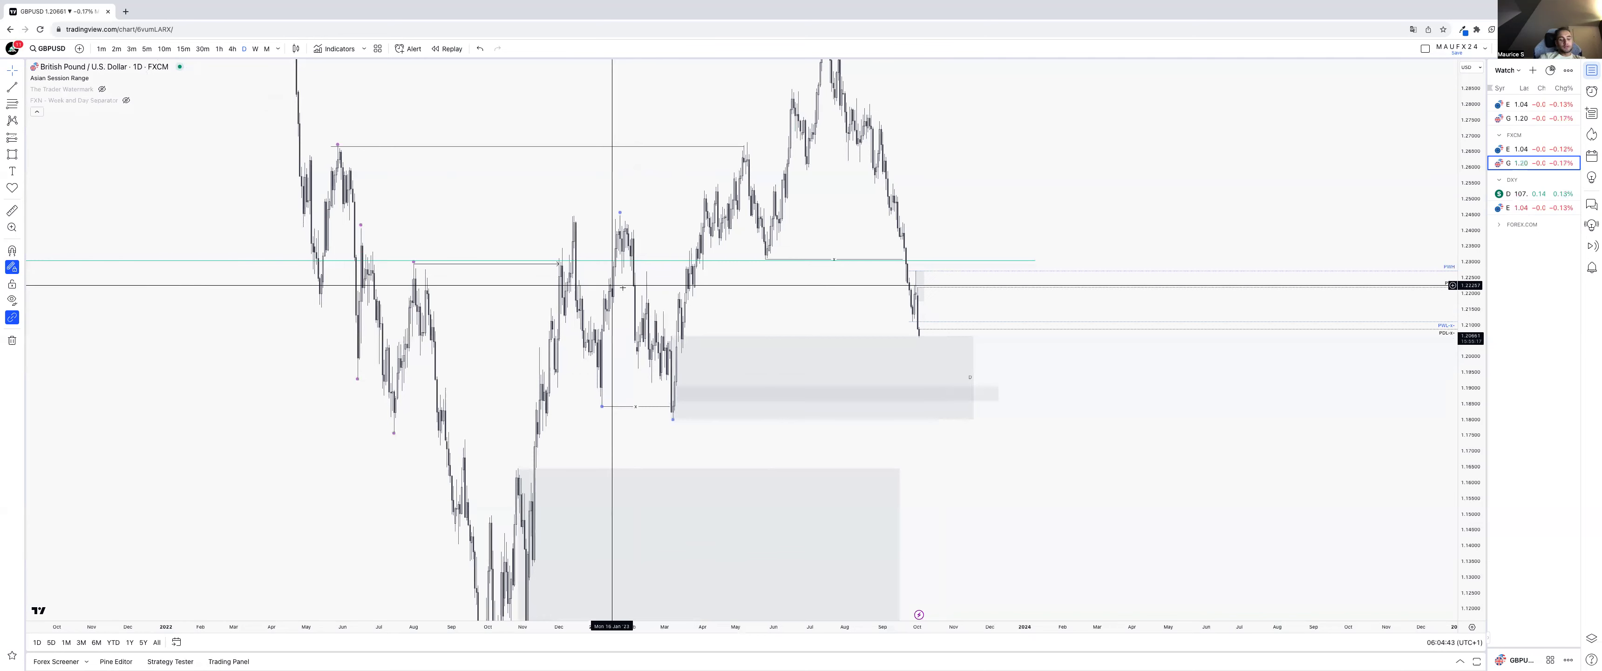
pyautogui.hotkey('ctrl', 'z')
pyautogui.hotkey('ctrl', 'z')
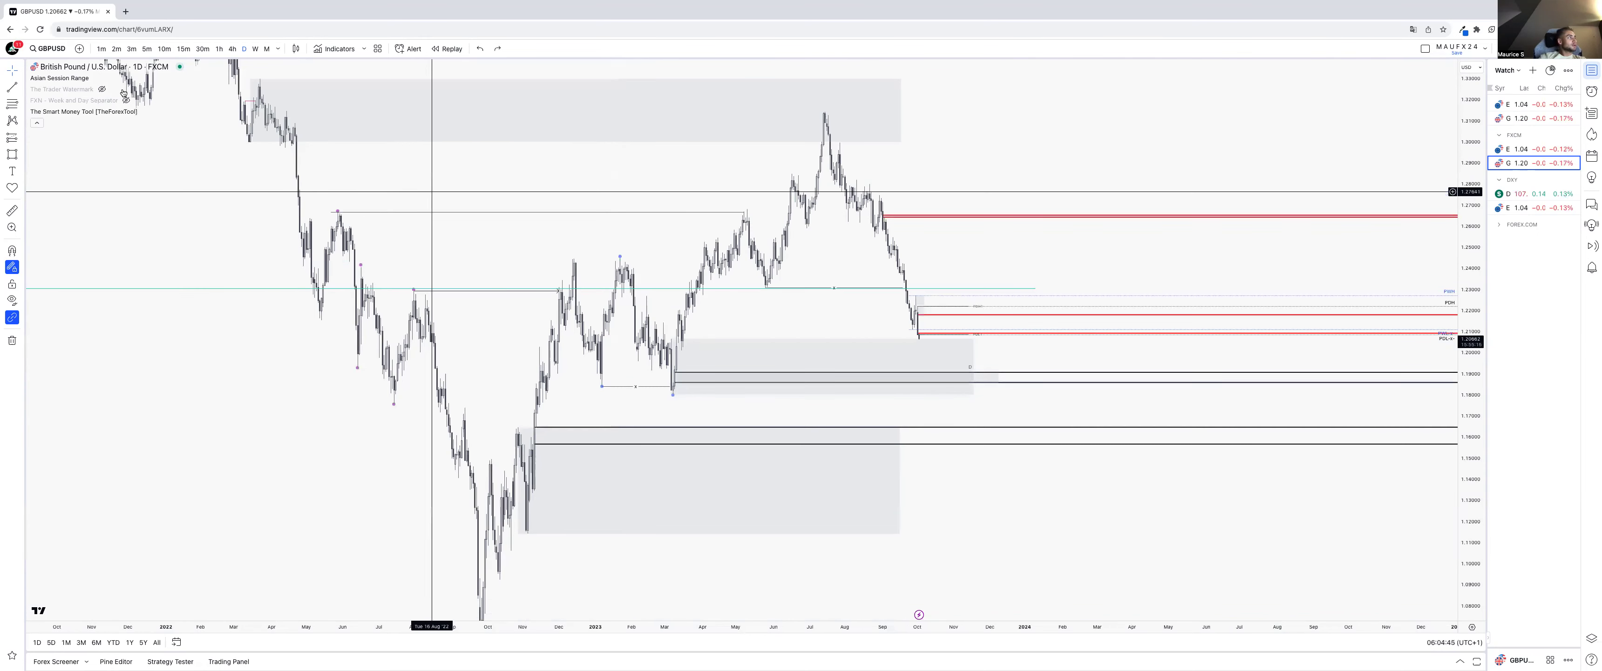
# - Hide the Smart Money Tool indicator, select the imbalance rectangle above the March 2023 low and open its drawing templates
pyautogui.click(145, 113)
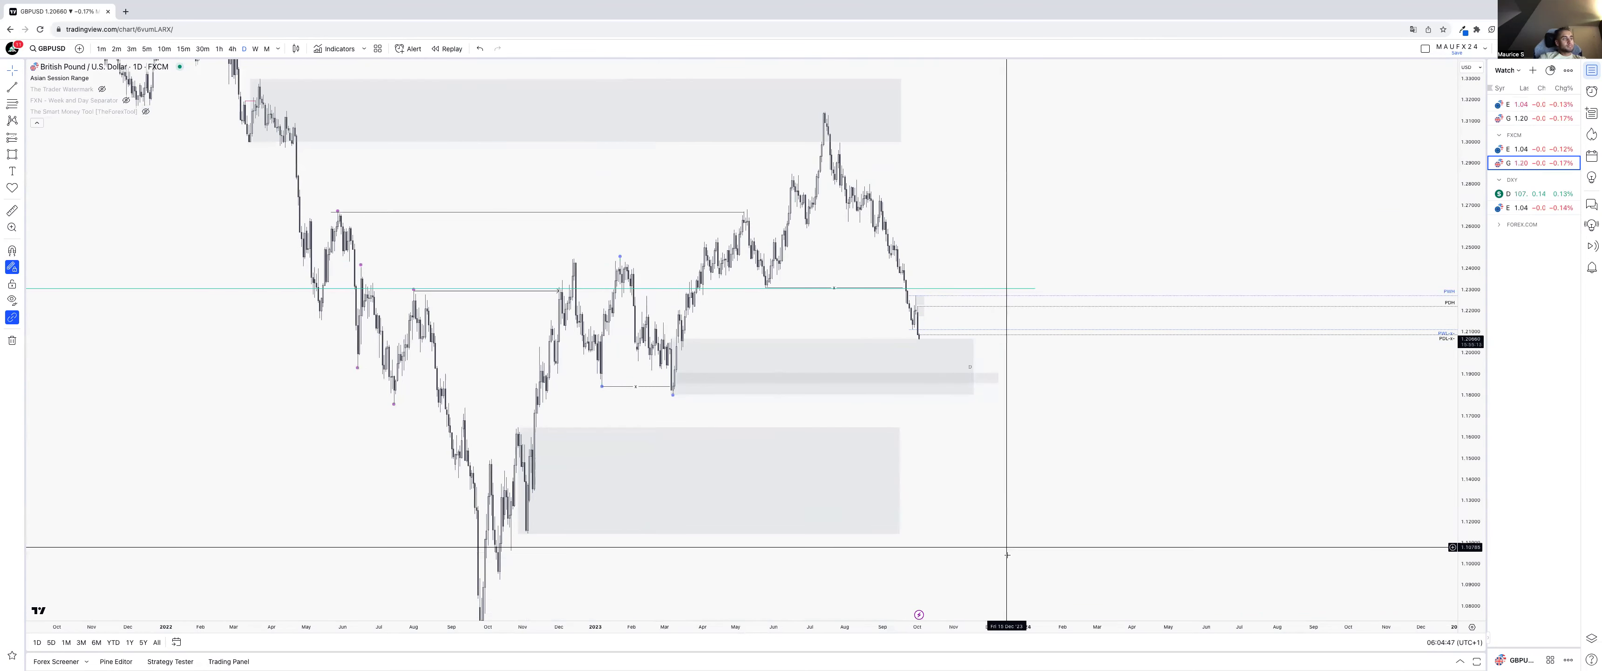
pyautogui.moveTo(967, 619); pyautogui.dragTo(937, 617)
pyautogui.moveTo(964, 414); pyautogui.dragTo(922, 361)
pyautogui.click(920, 366)
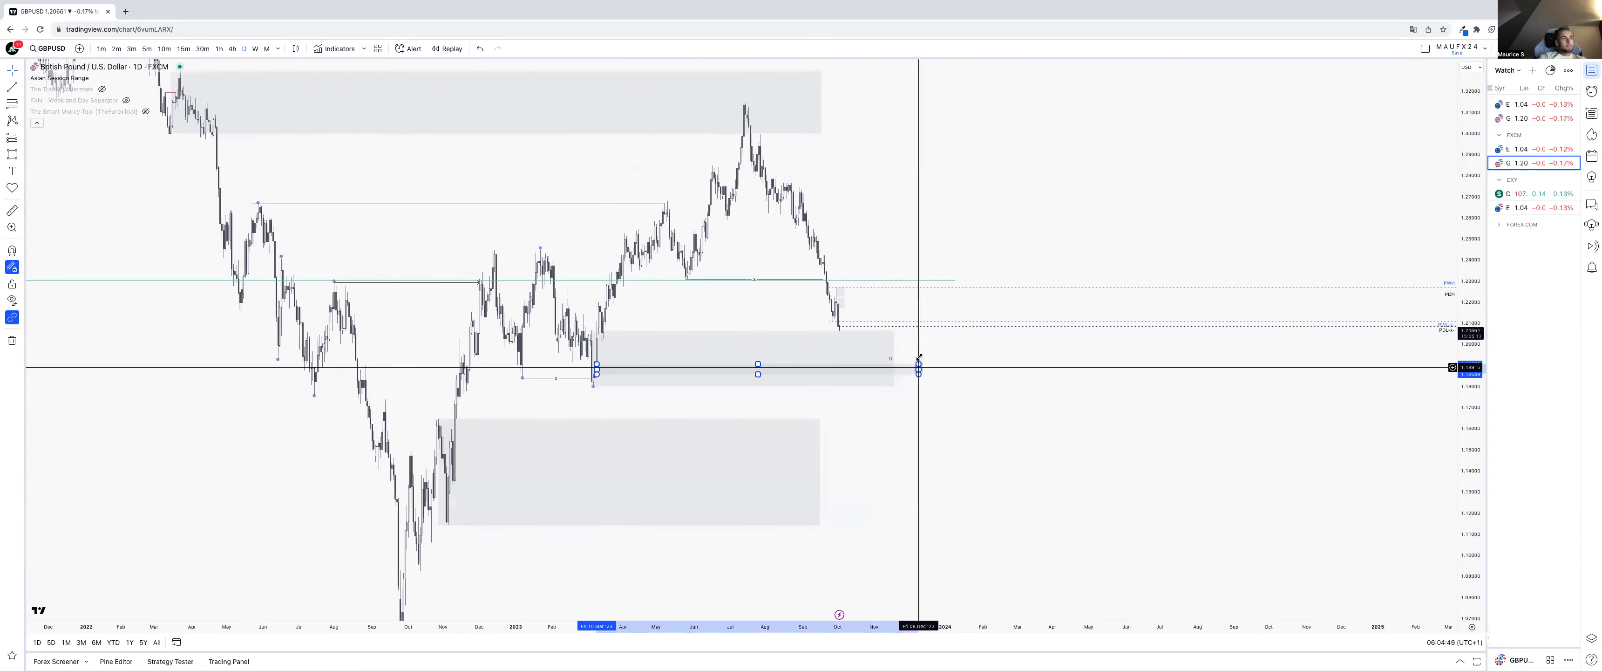
pyautogui.click(667, 84)
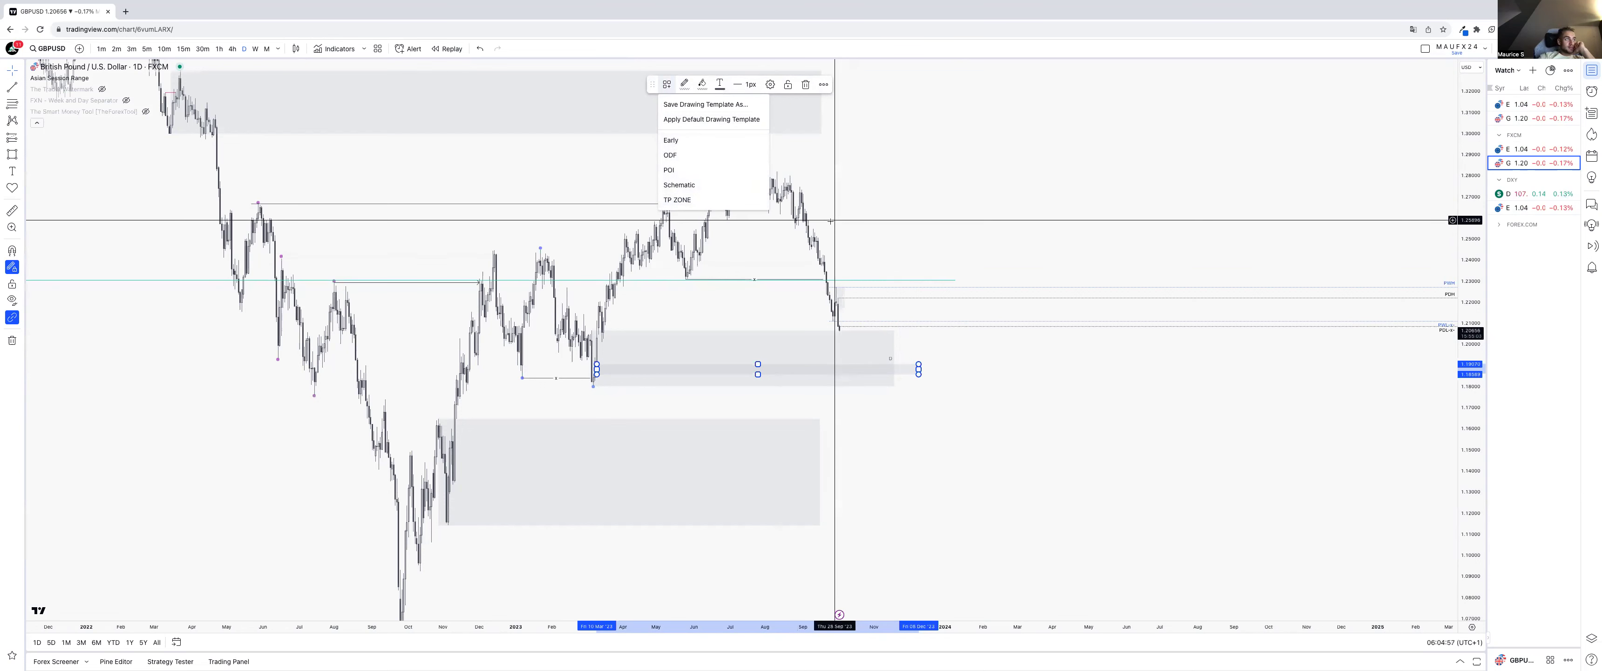
# - Show the Smart Money Tool indicator again and look at the selected rectangle's text settings
pyautogui.click(145, 112)
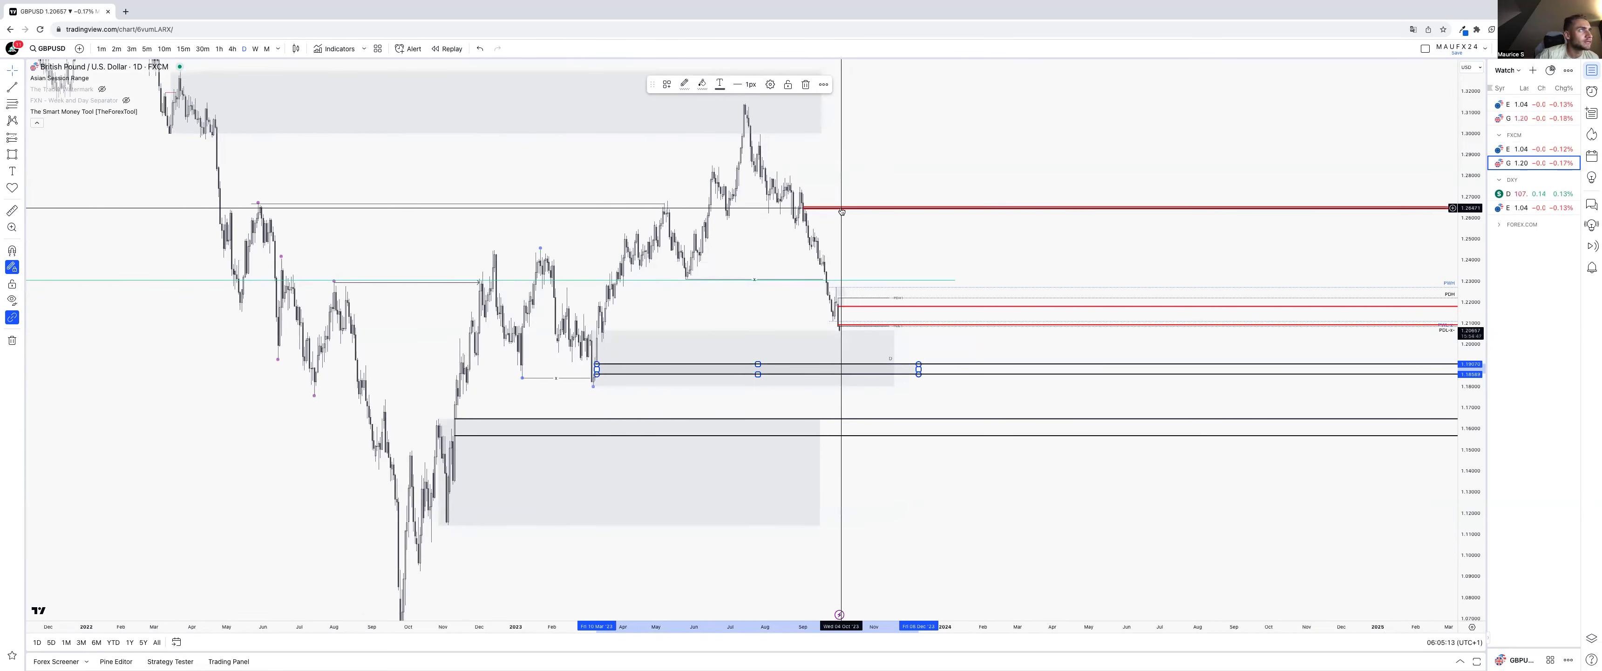
pyautogui.click(771, 85)
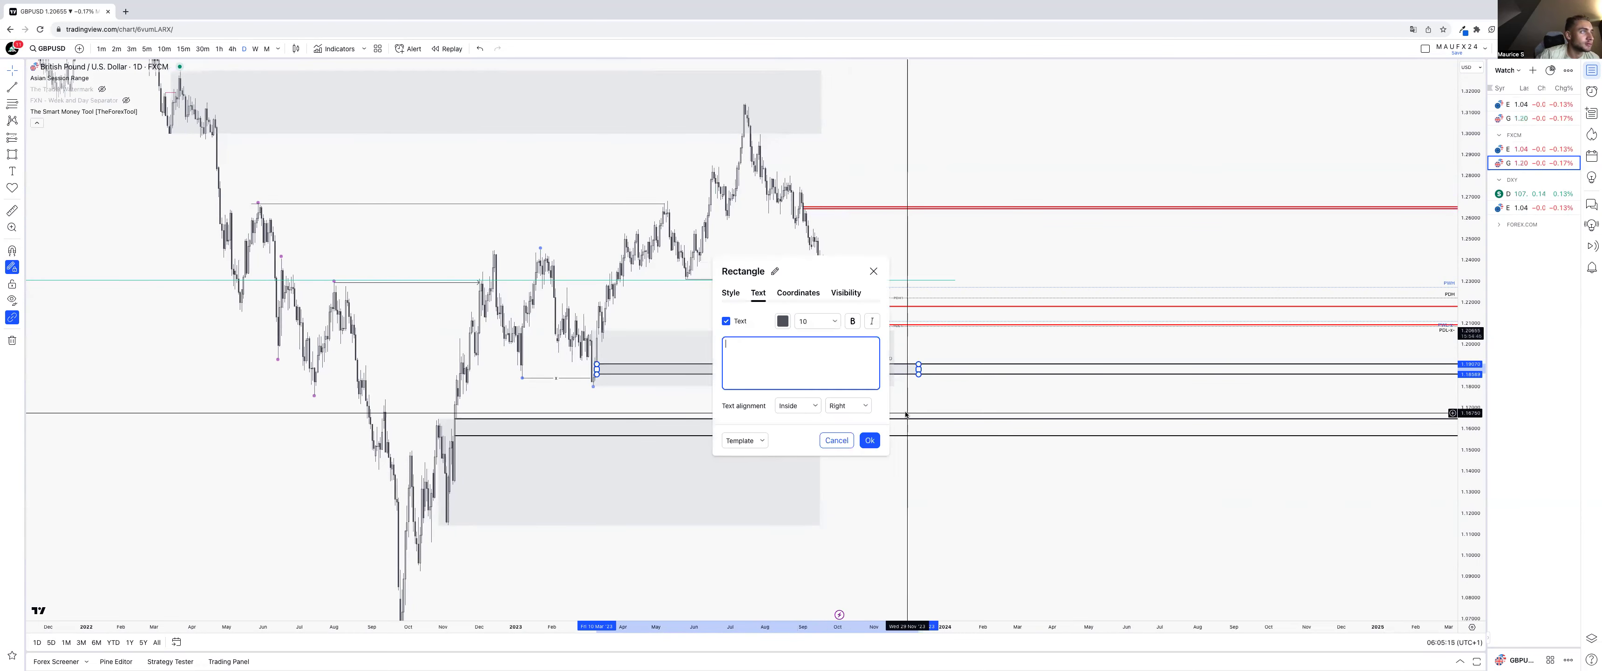
pyautogui.click(874, 271)
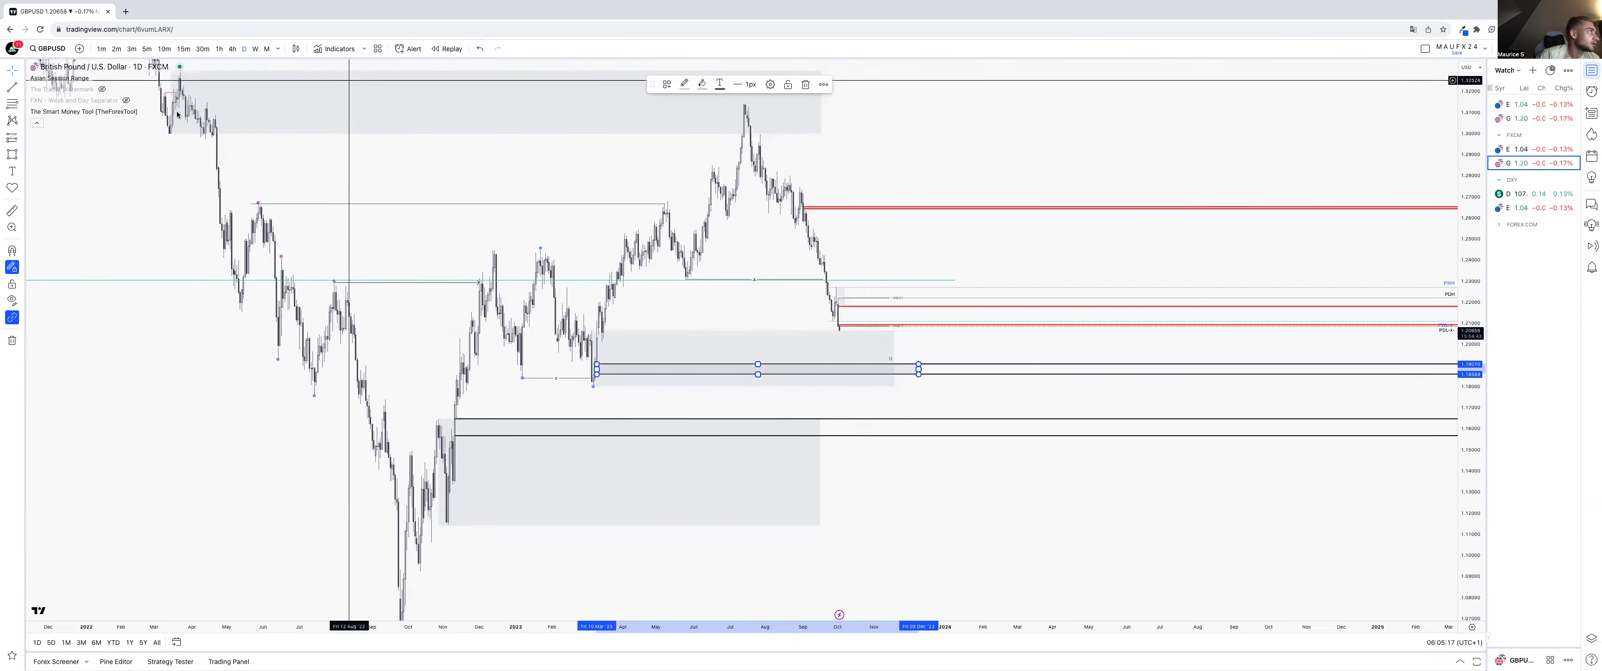
# - Set the imbalance timeframe to 1 hour in the Smart Money Tool indicator's inputs
pyautogui.click(159, 112)
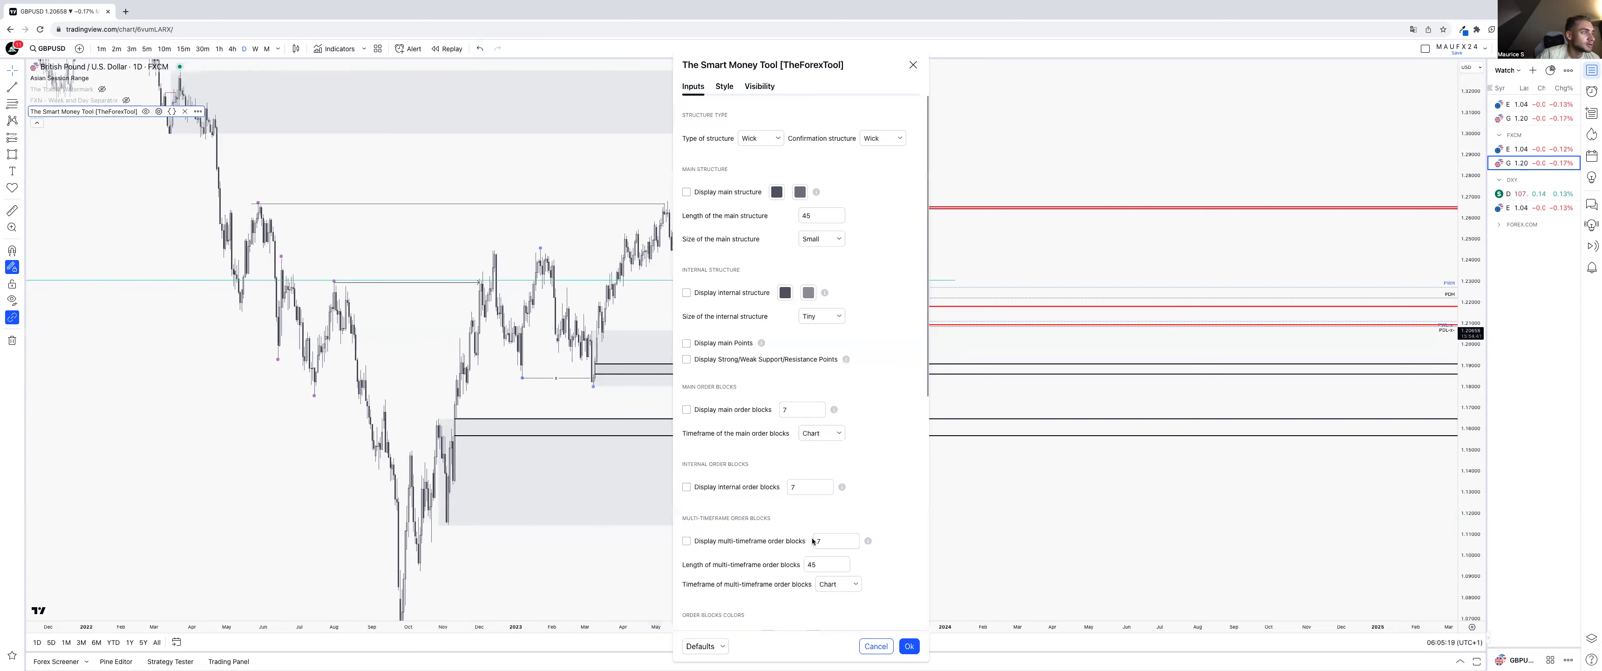
pyautogui.scroll(-7, 813, 541)
pyautogui.click(824, 472)
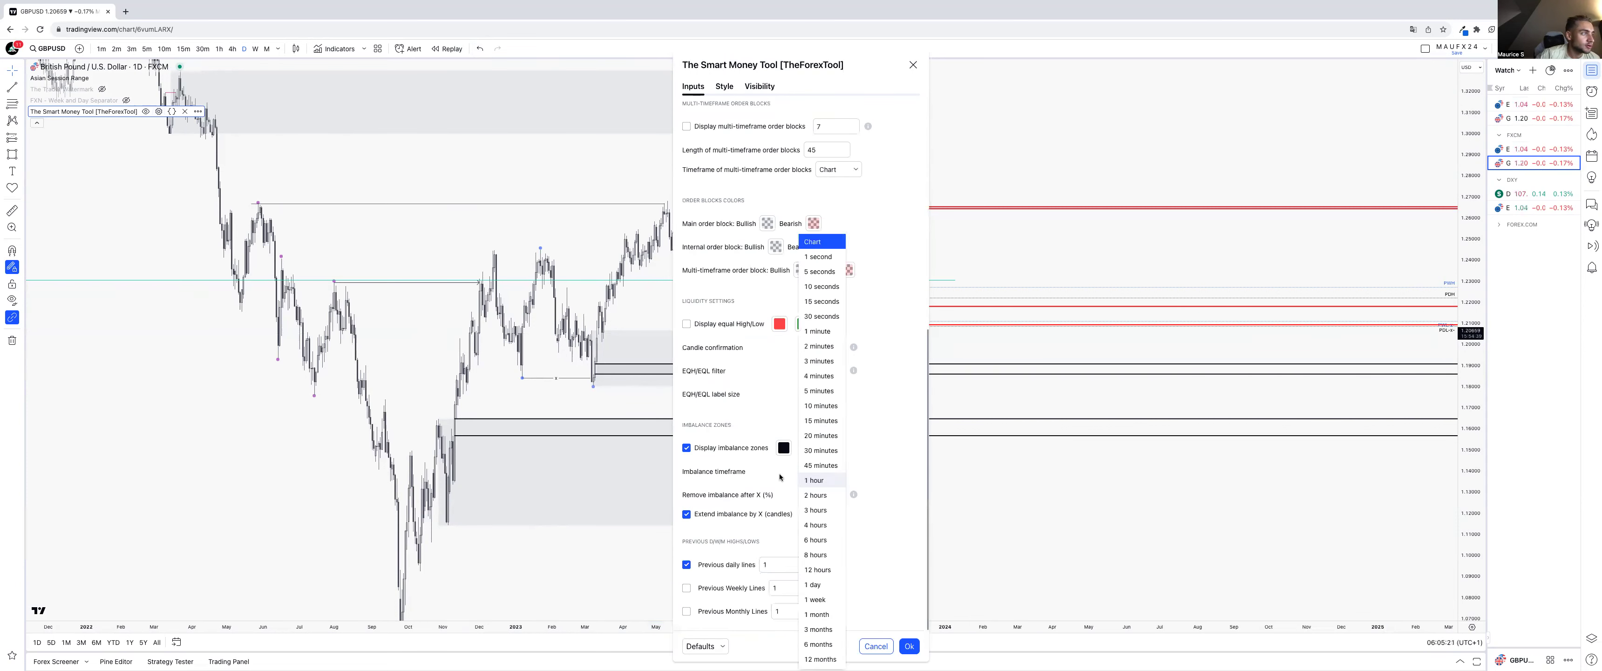
pyautogui.click(815, 481)
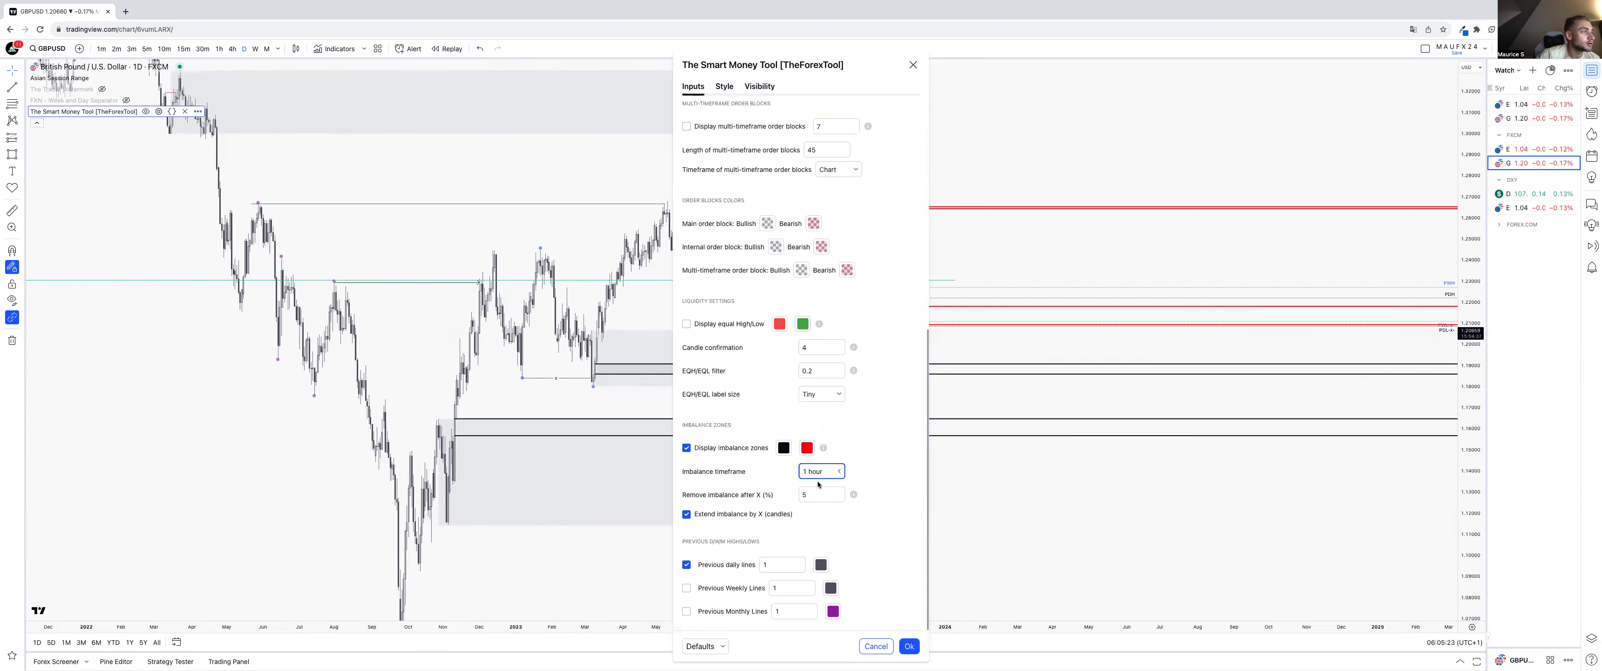
pyautogui.click(909, 647)
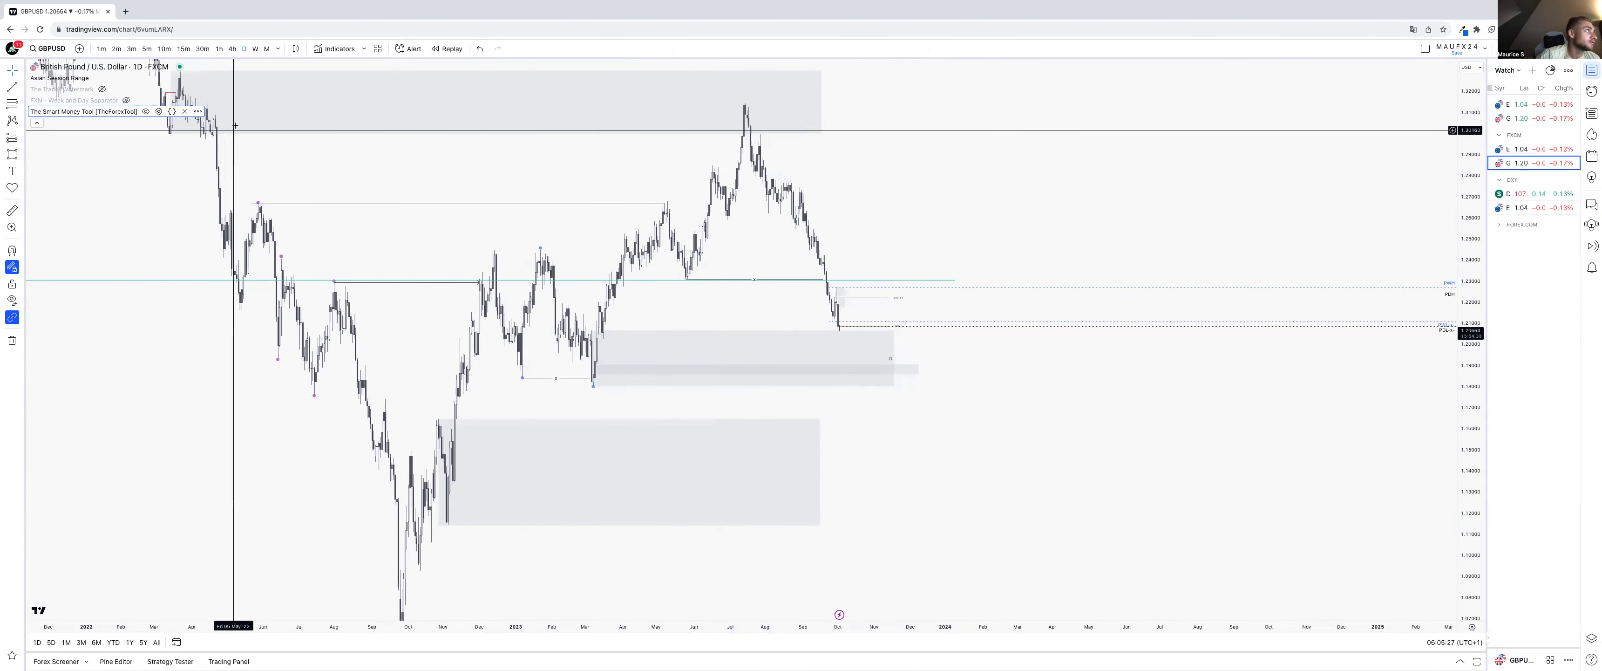
# - Switch GBPUSD to the 30-minute chart and bring the September price action with its imbalance zones into view
pyautogui.click(203, 50)
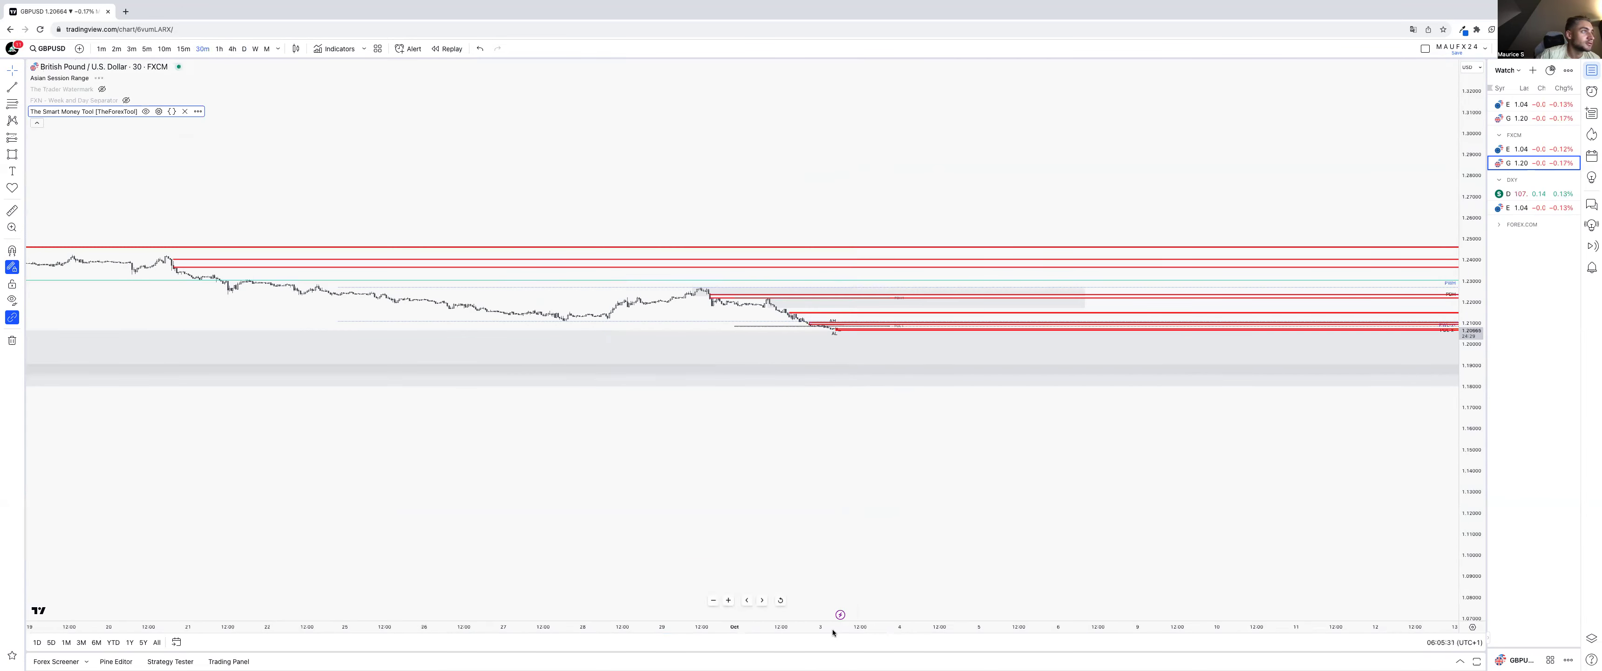
pyautogui.doubleClick(1139, 628)
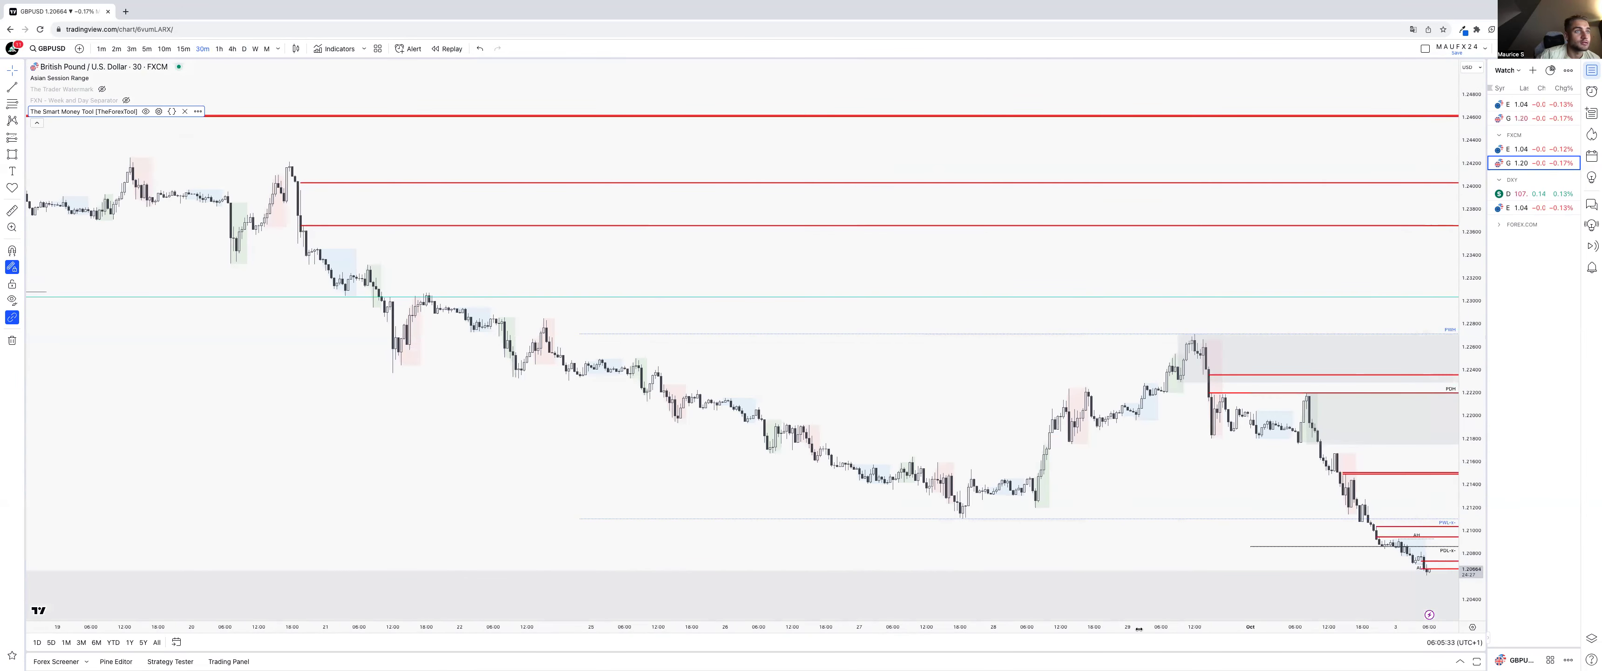
pyautogui.moveTo(1133, 473); pyautogui.dragTo(821, 470)
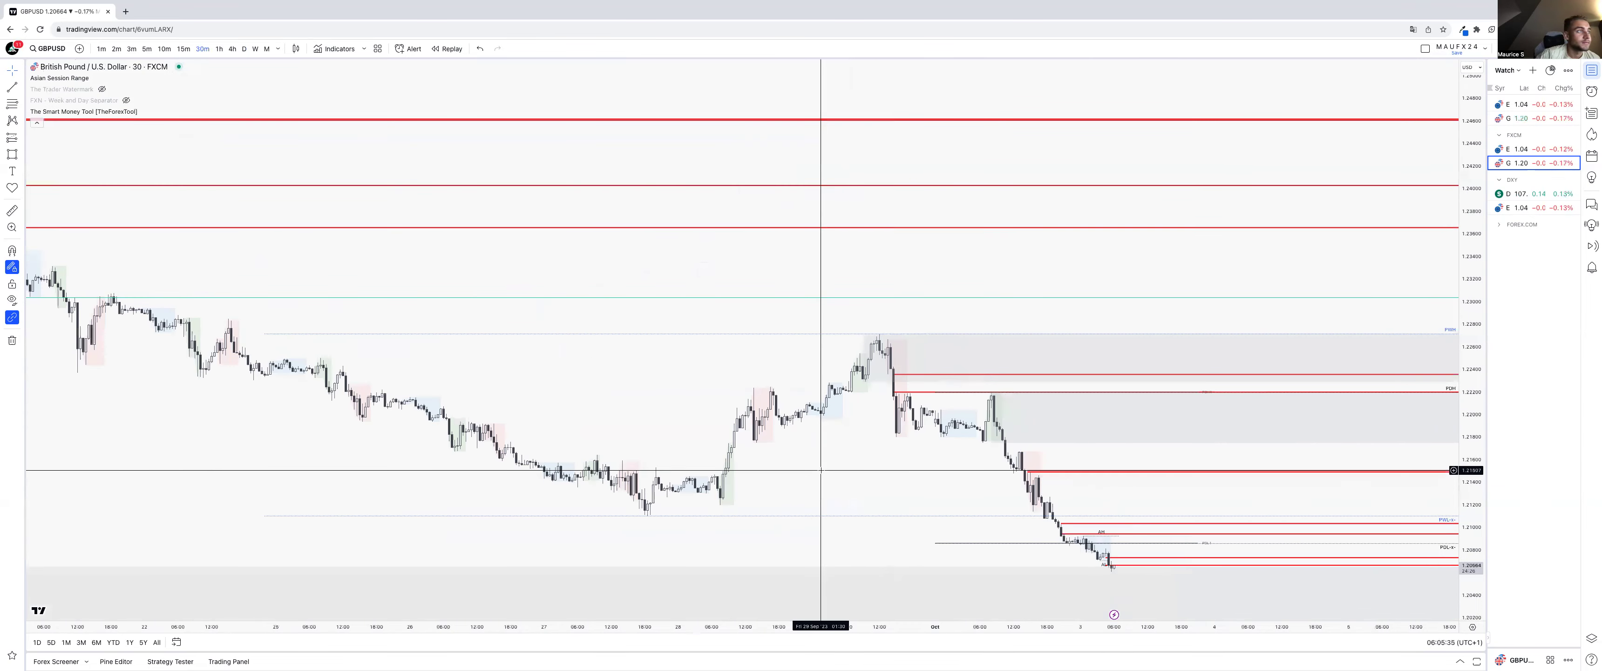
pyautogui.moveTo(766, 626); pyautogui.dragTo(1103, 548)
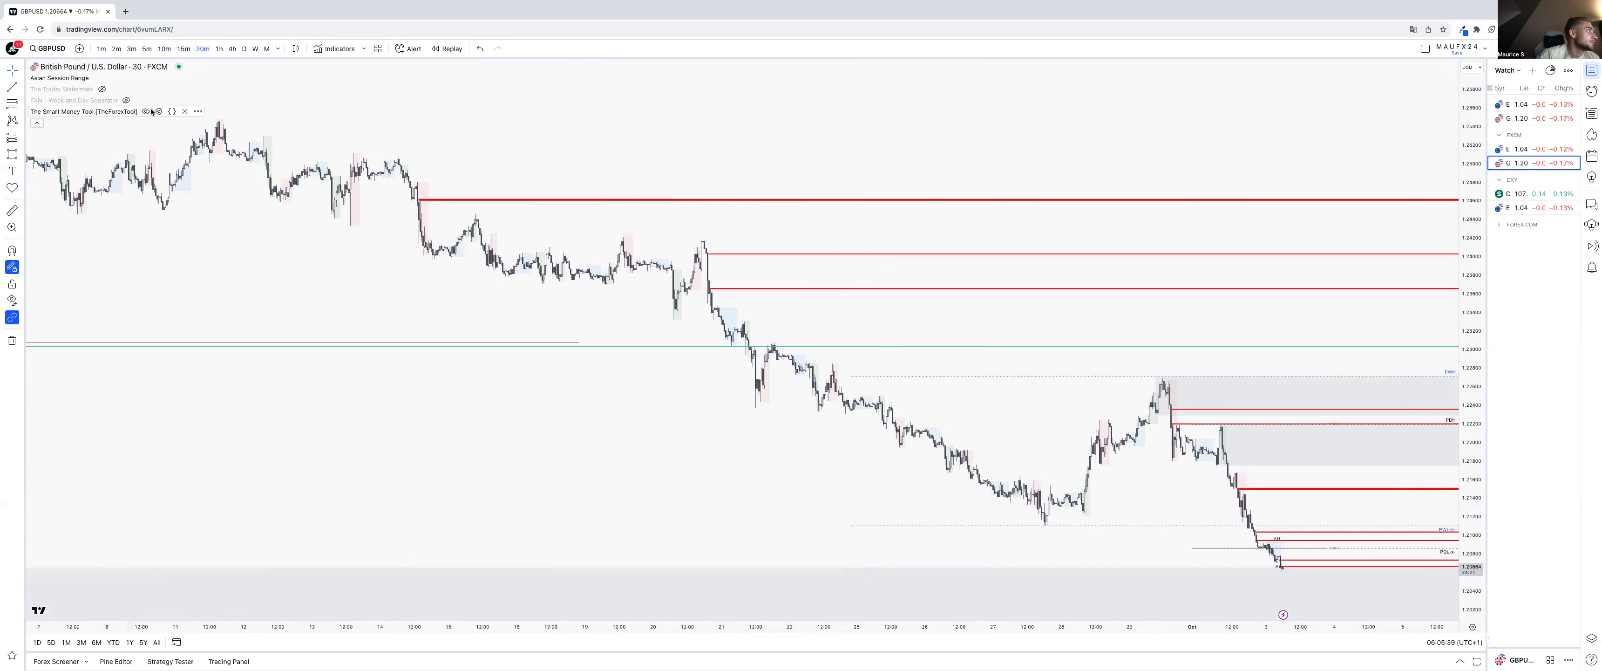
# - Set the Smart Money Tool to remove imbalances after 90% and review the zones across the September decline
pyautogui.click(158, 112)
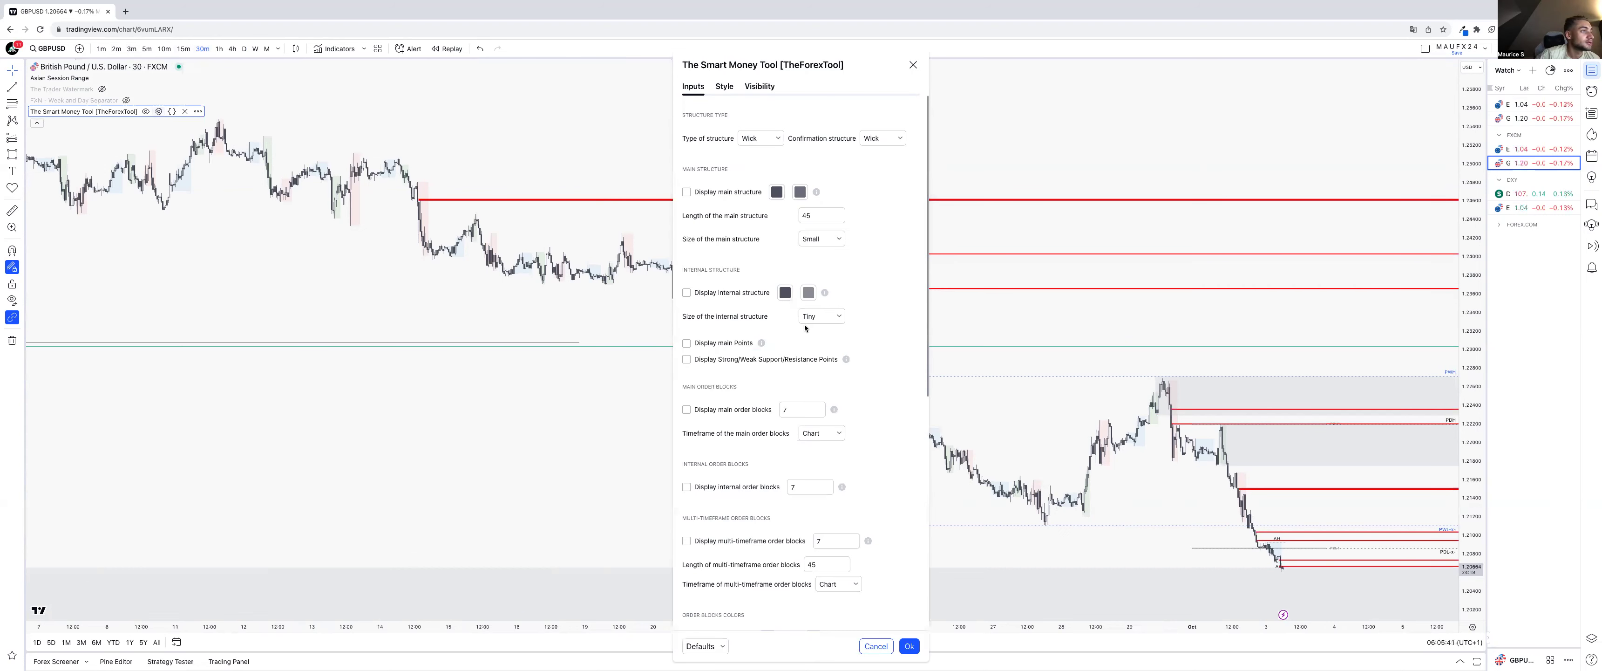
pyautogui.scroll(-6, 809, 435)
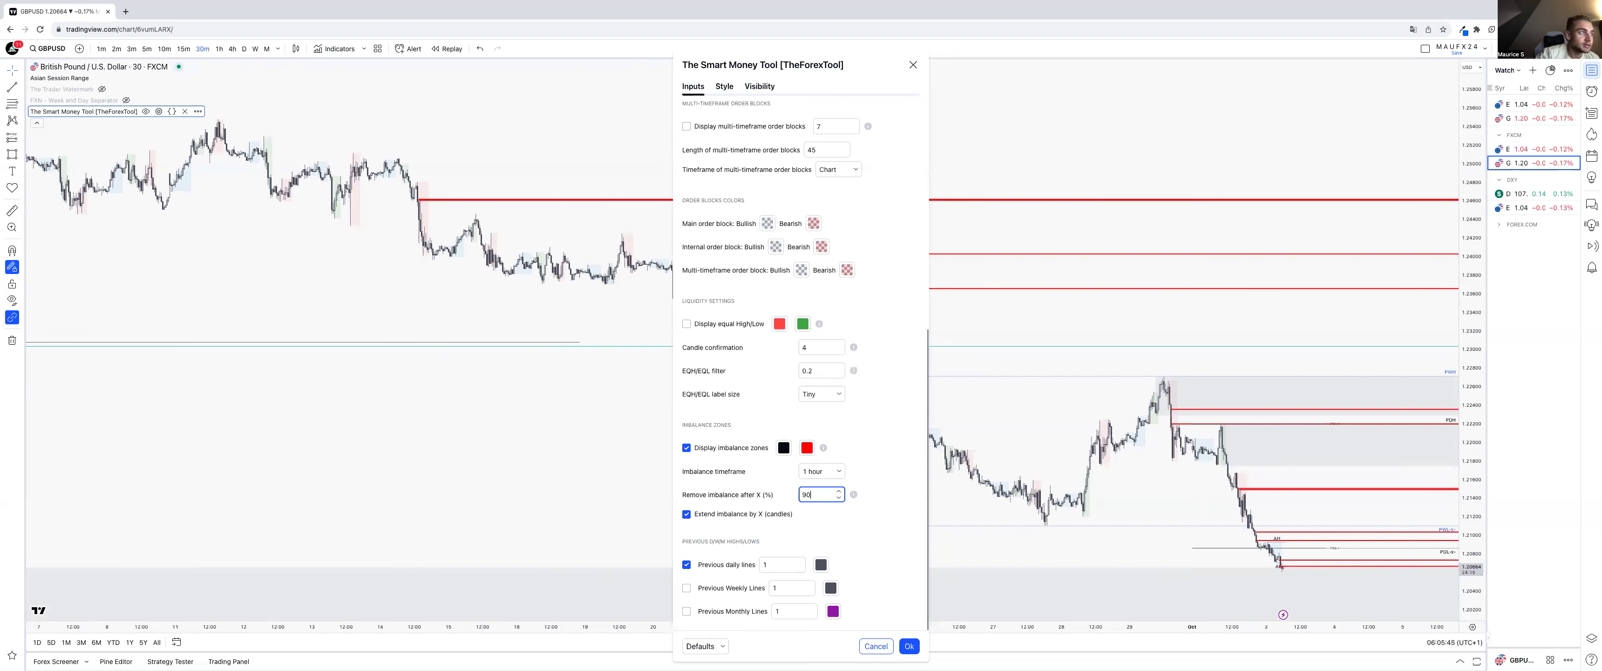
pyautogui.click(907, 648)
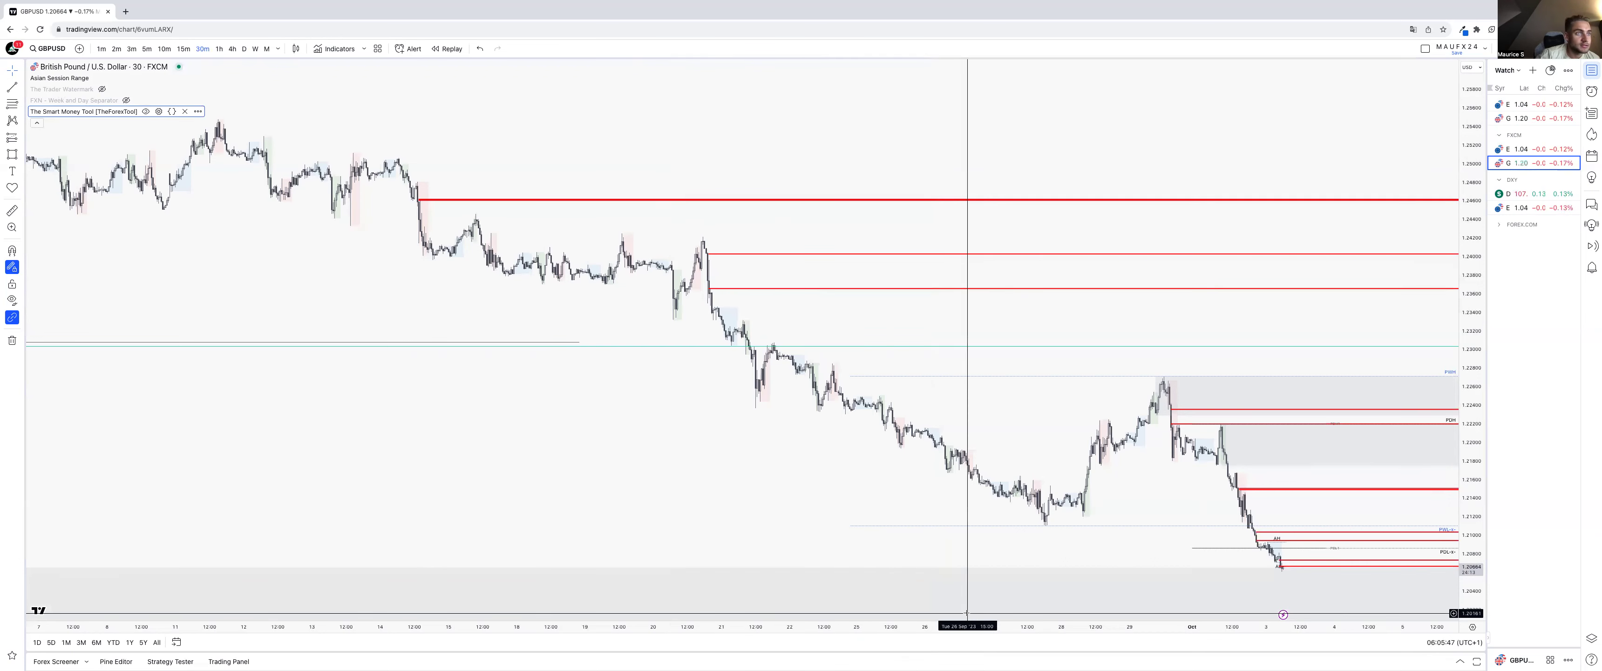
pyautogui.moveTo(1255, 626); pyautogui.dragTo(978, 626)
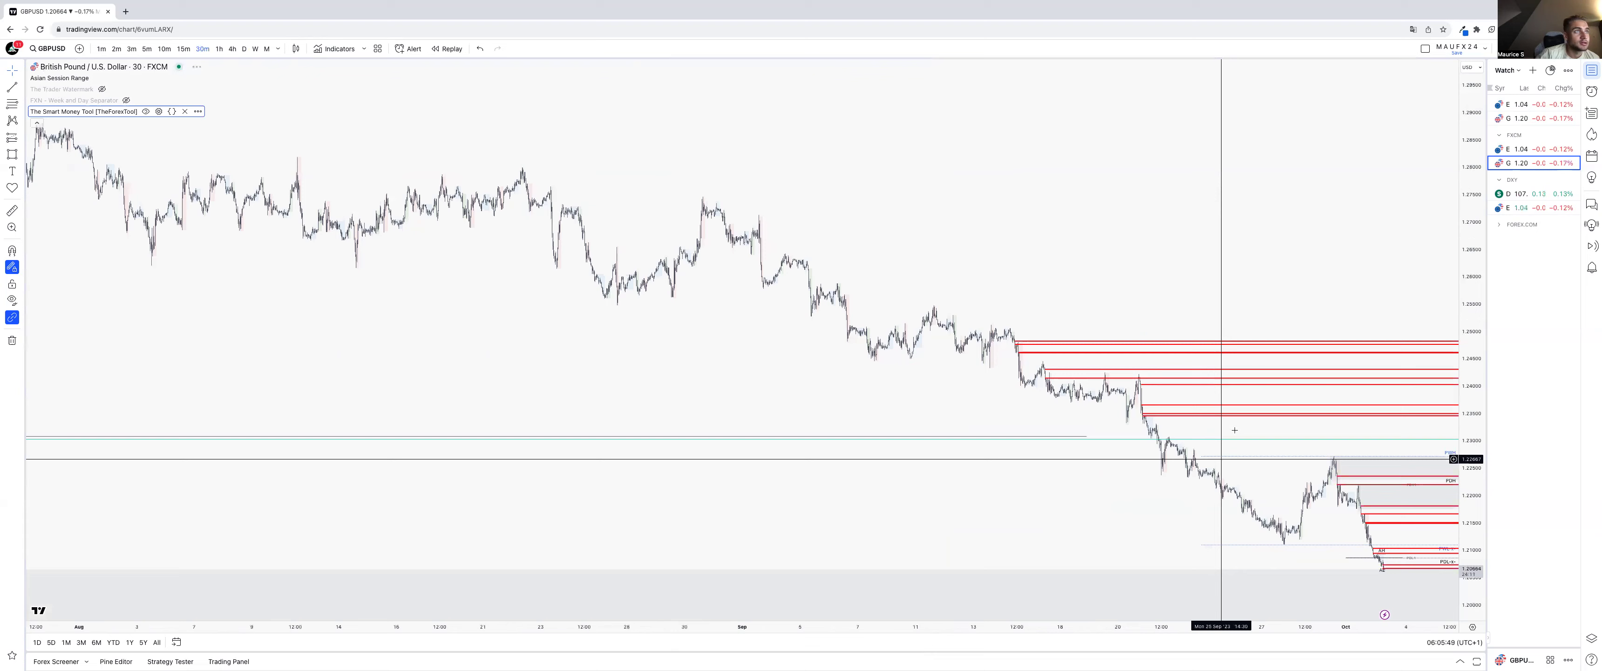
pyautogui.moveTo(1216, 482); pyautogui.dragTo(955, 482)
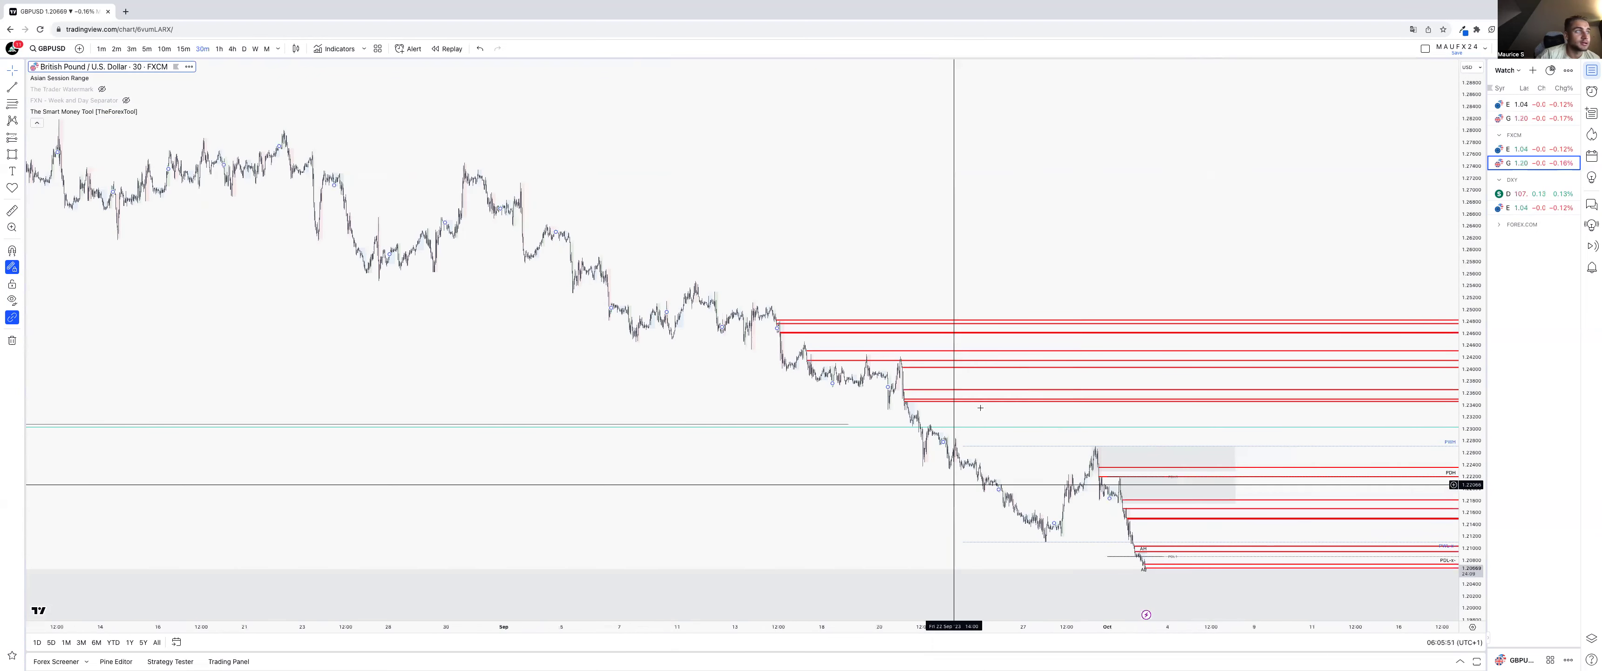
# - Turn off extending the imbalance zones and then their display in the Smart Money Tool indicator's inputs
pyautogui.doubleClick(984, 398)
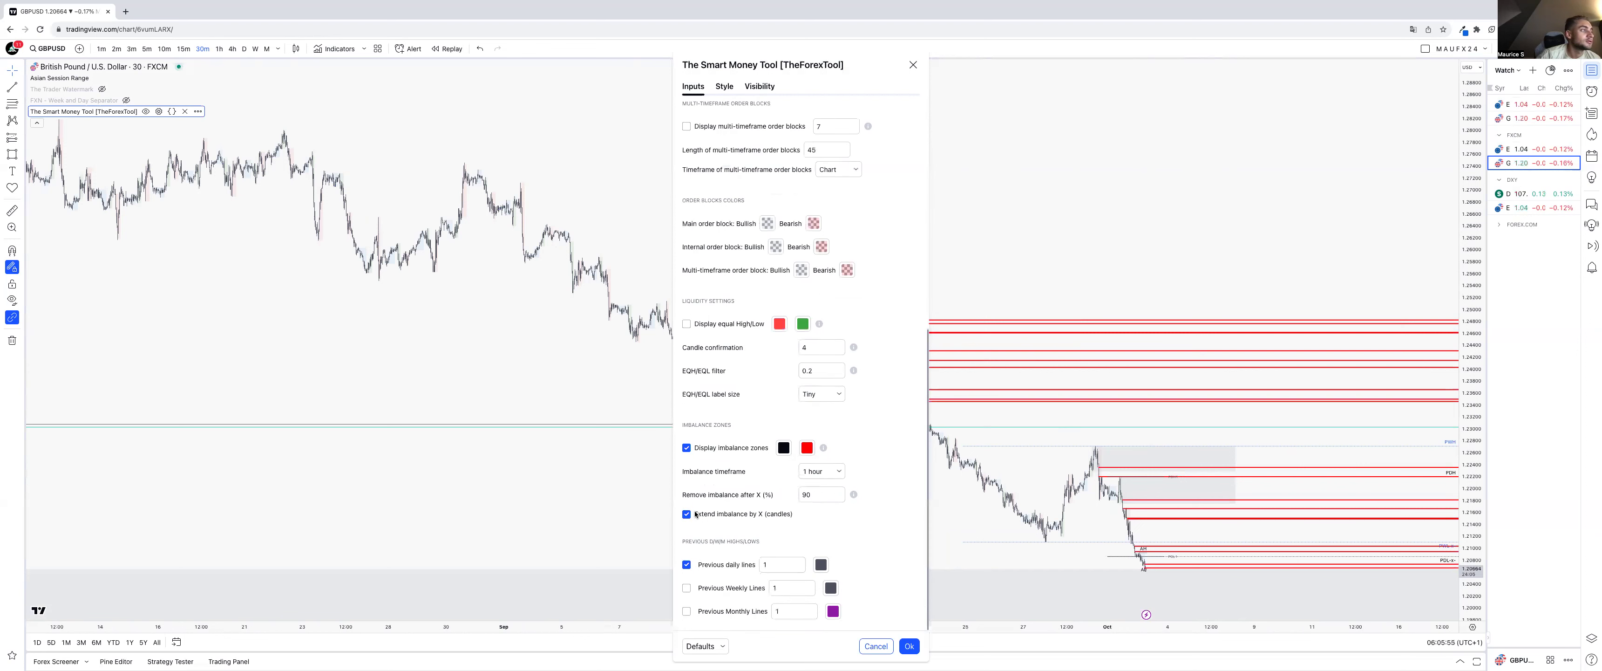
pyautogui.click(910, 644)
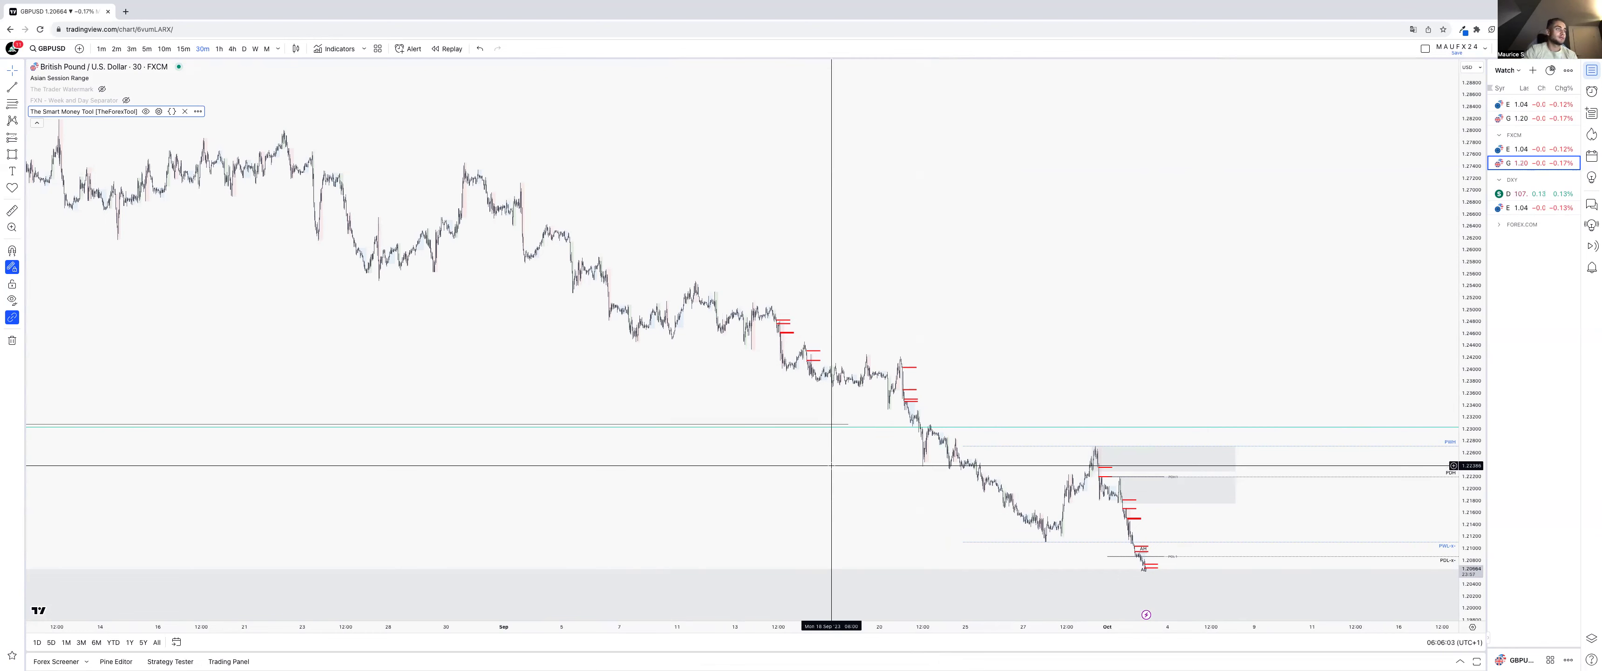
pyautogui.doubleClick(910, 390)
pyautogui.scroll(-5, 758, 543)
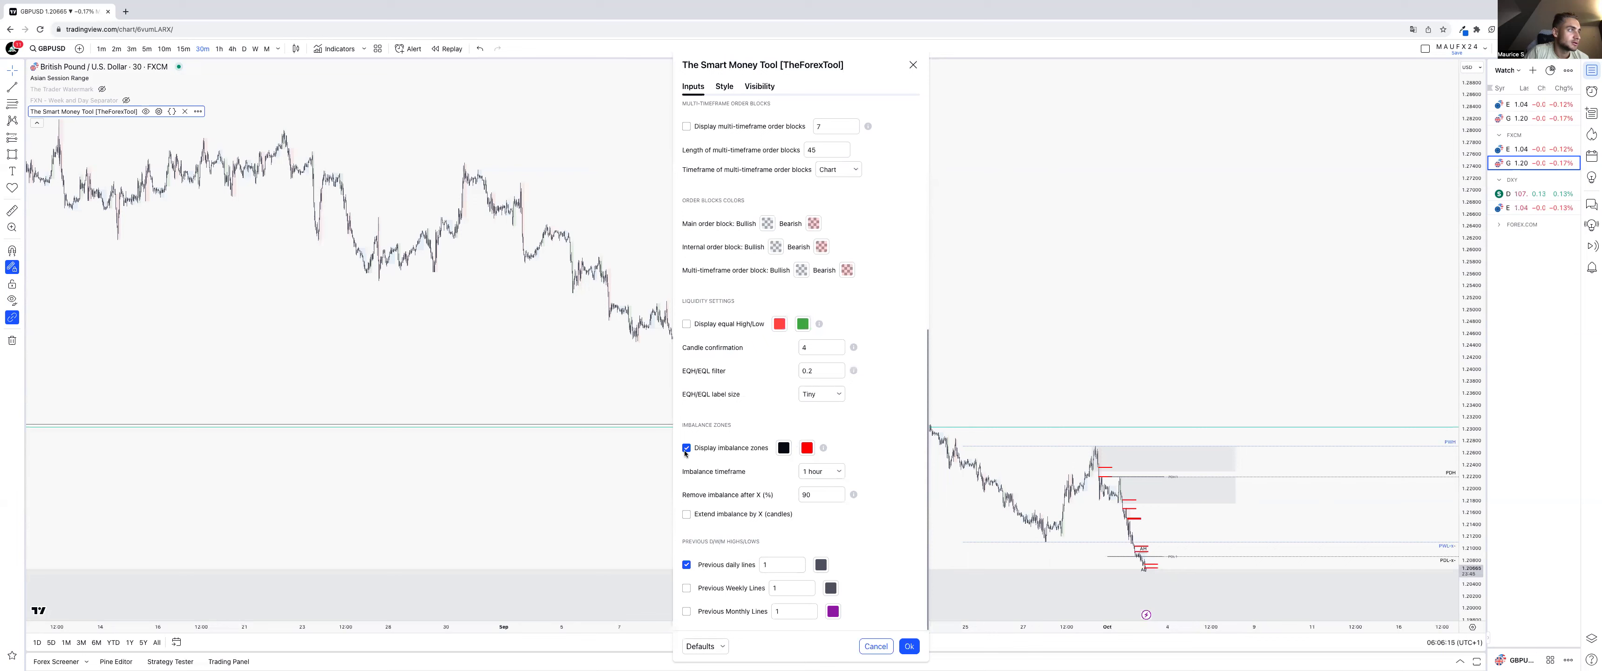
pyautogui.click(909, 647)
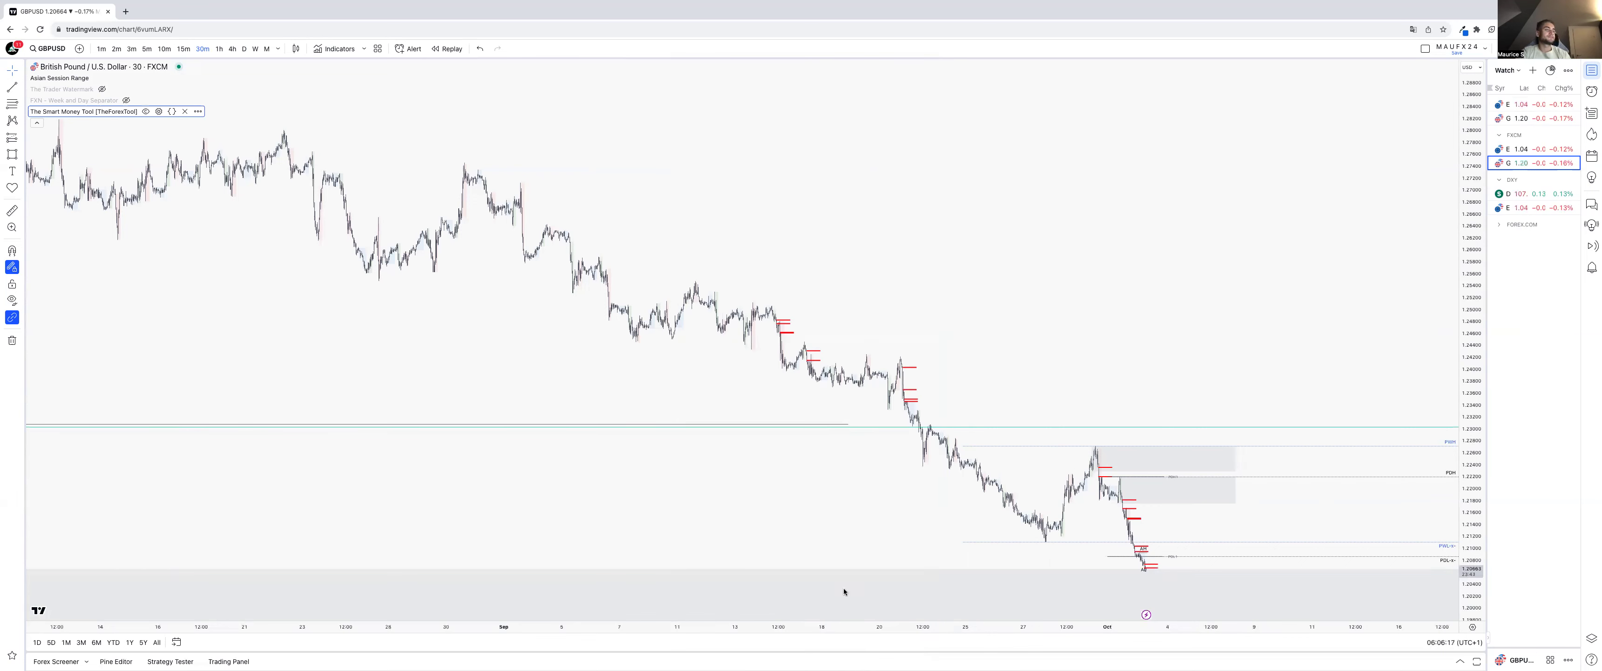
# - Hide the Smart Money Tool indicator and switch GBPUSD to the 4-hour chart
pyautogui.click(146, 111)
pyautogui.click(234, 49)
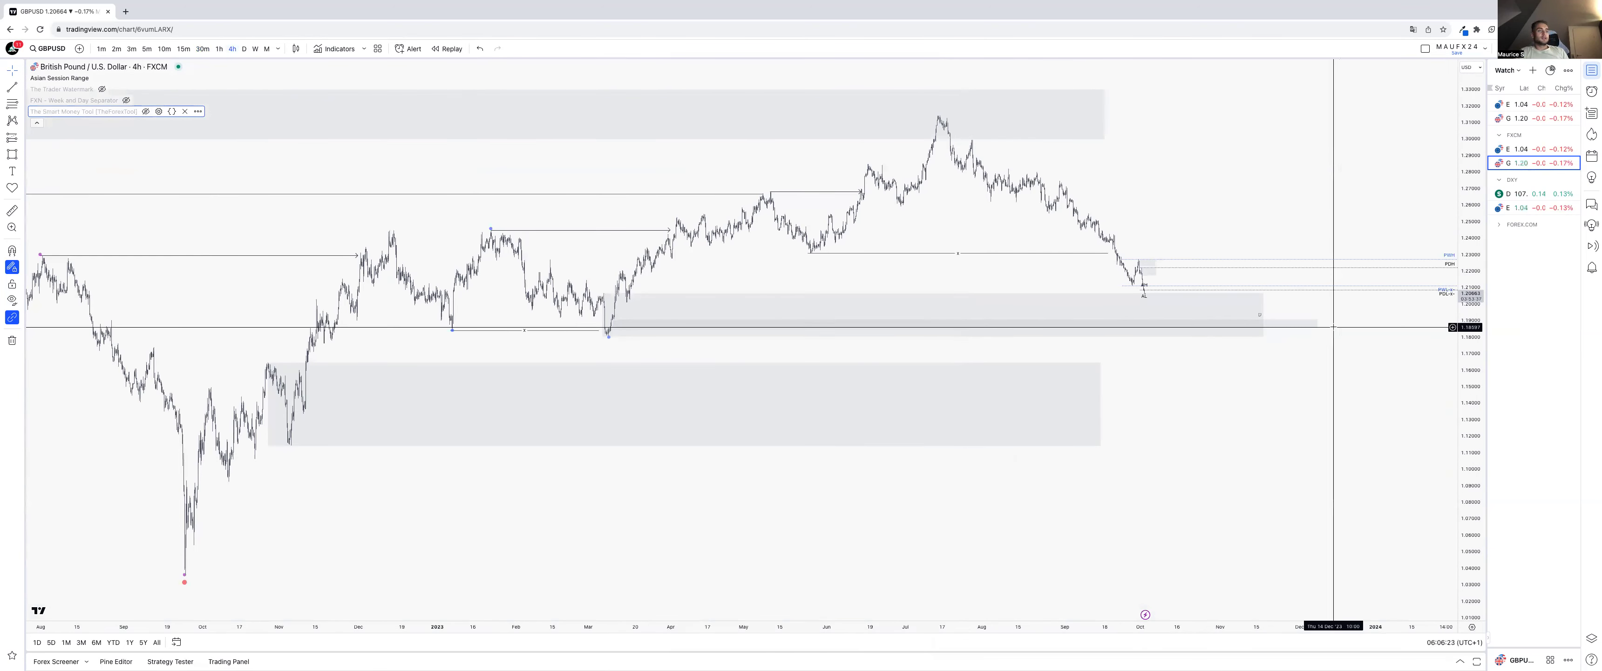
# - Apply the Schematic template to the thin rectangle inside the grey zone that starts at the March low
pyautogui.click(1316, 324)
pyautogui.doubleClick(1317, 324)
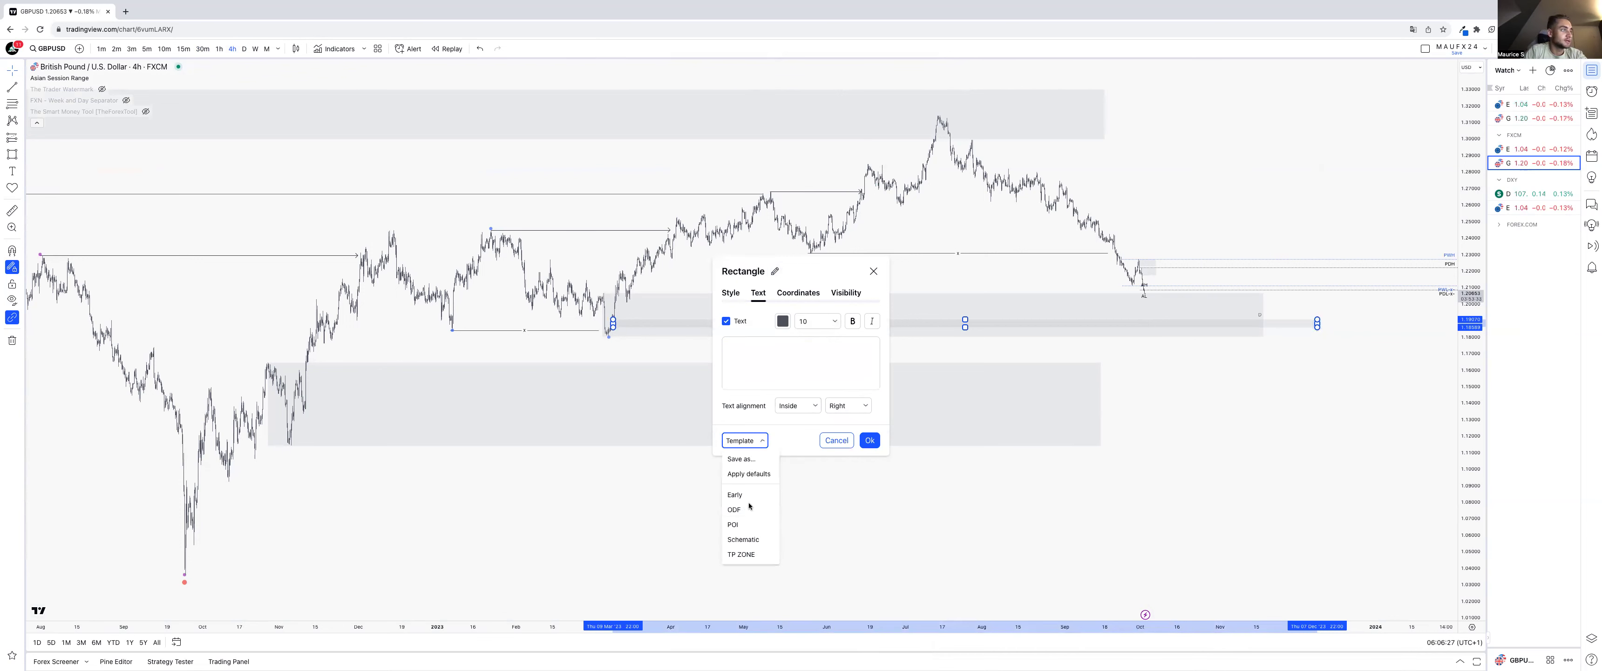
pyautogui.click(743, 540)
pyautogui.click(870, 439)
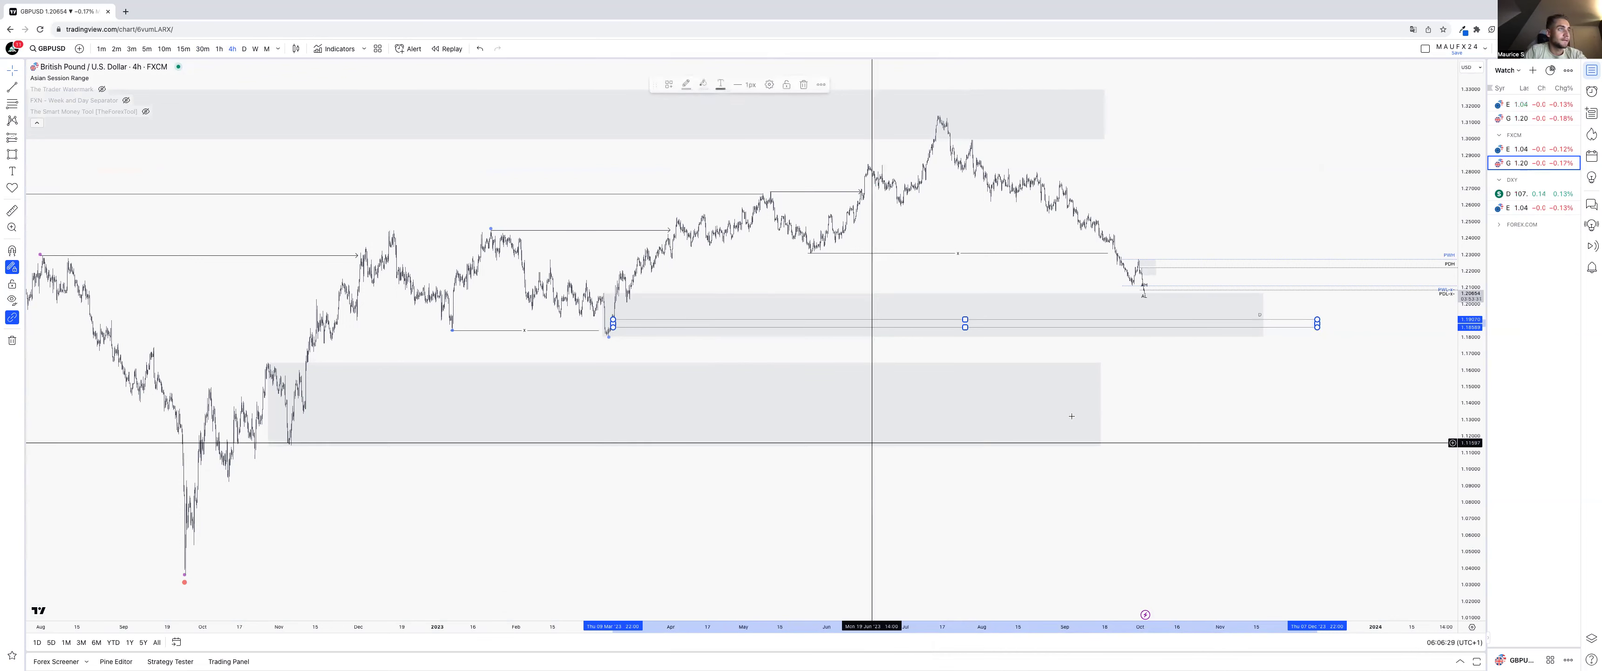
# - Move the left edge of the thin outlined rectangle slightly back to the March candle where the rally begins
pyautogui.moveTo(1476, 494); pyautogui.dragTo(1476, 436)
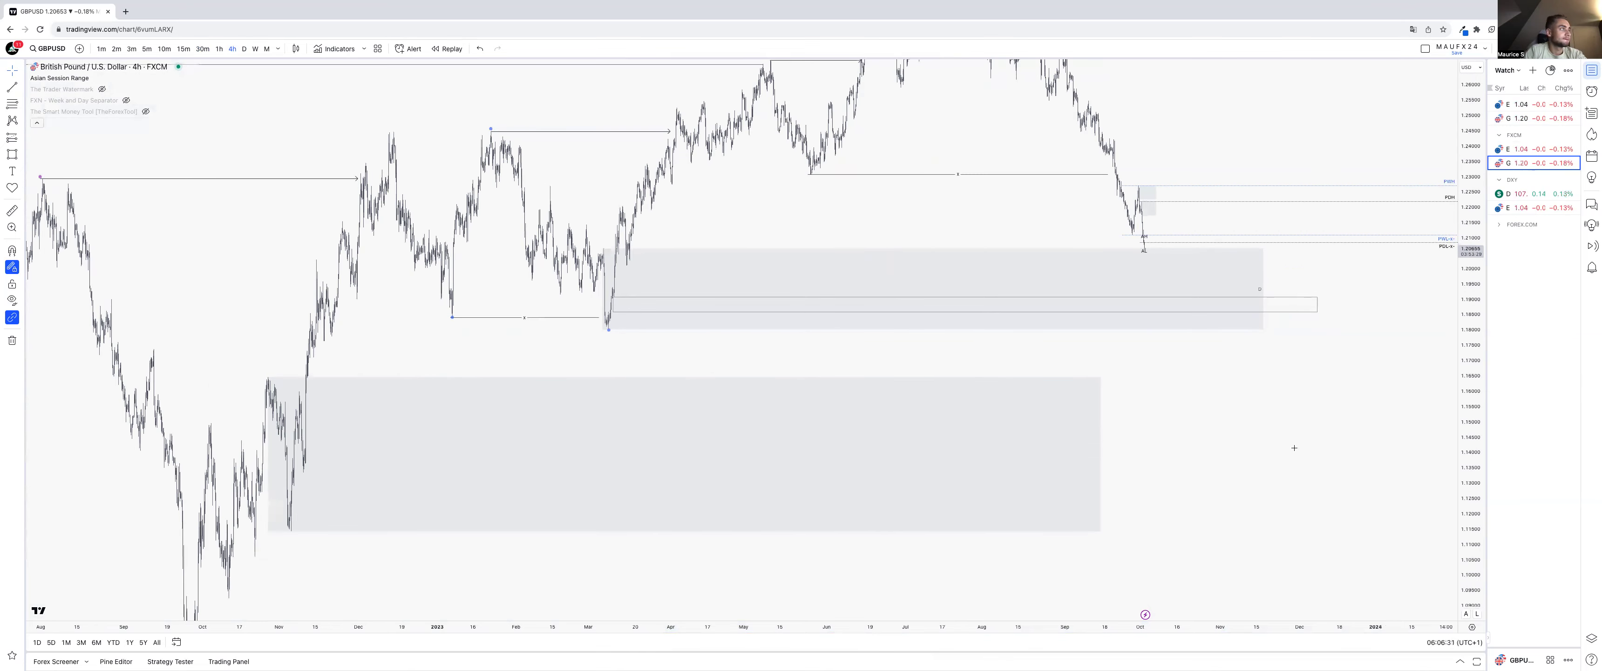
pyautogui.scroll(5, 964, 436)
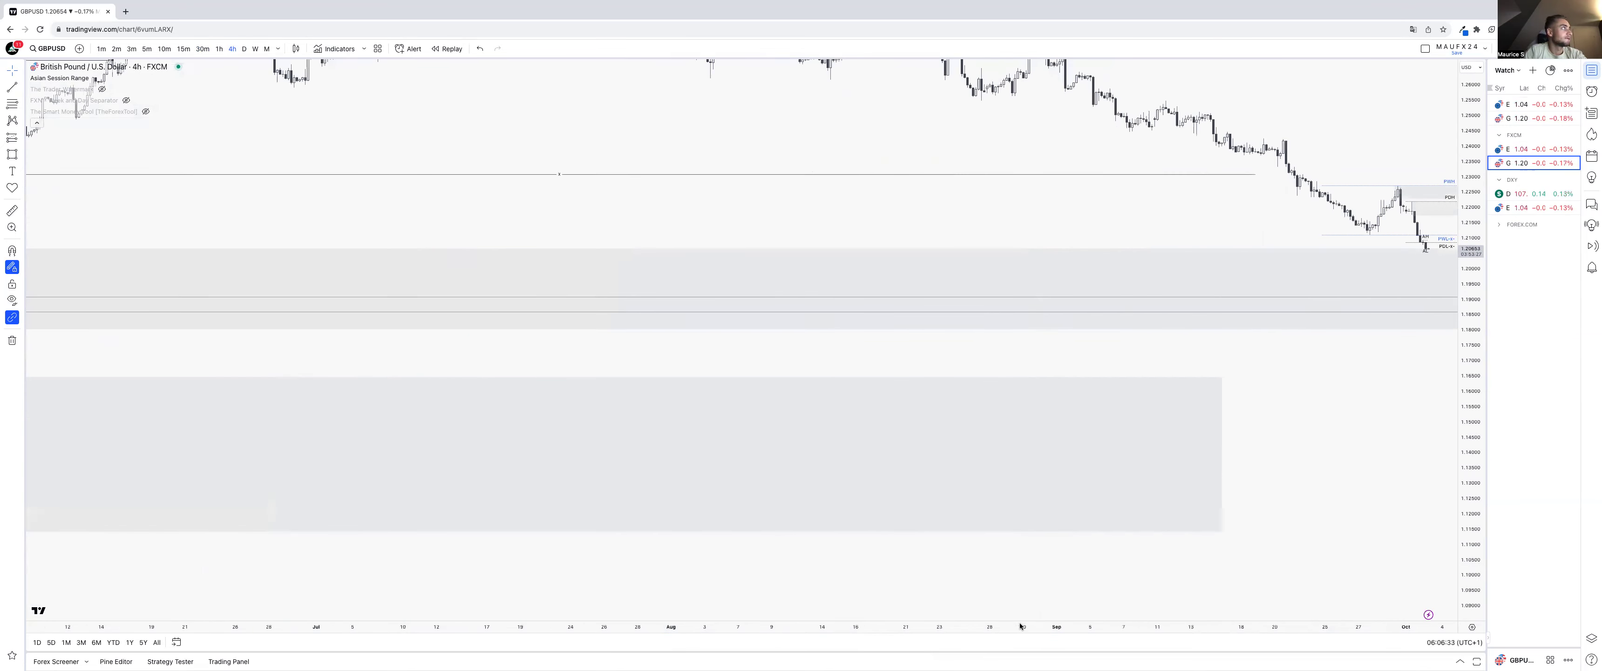
pyautogui.scroll(-5, 1105, 598)
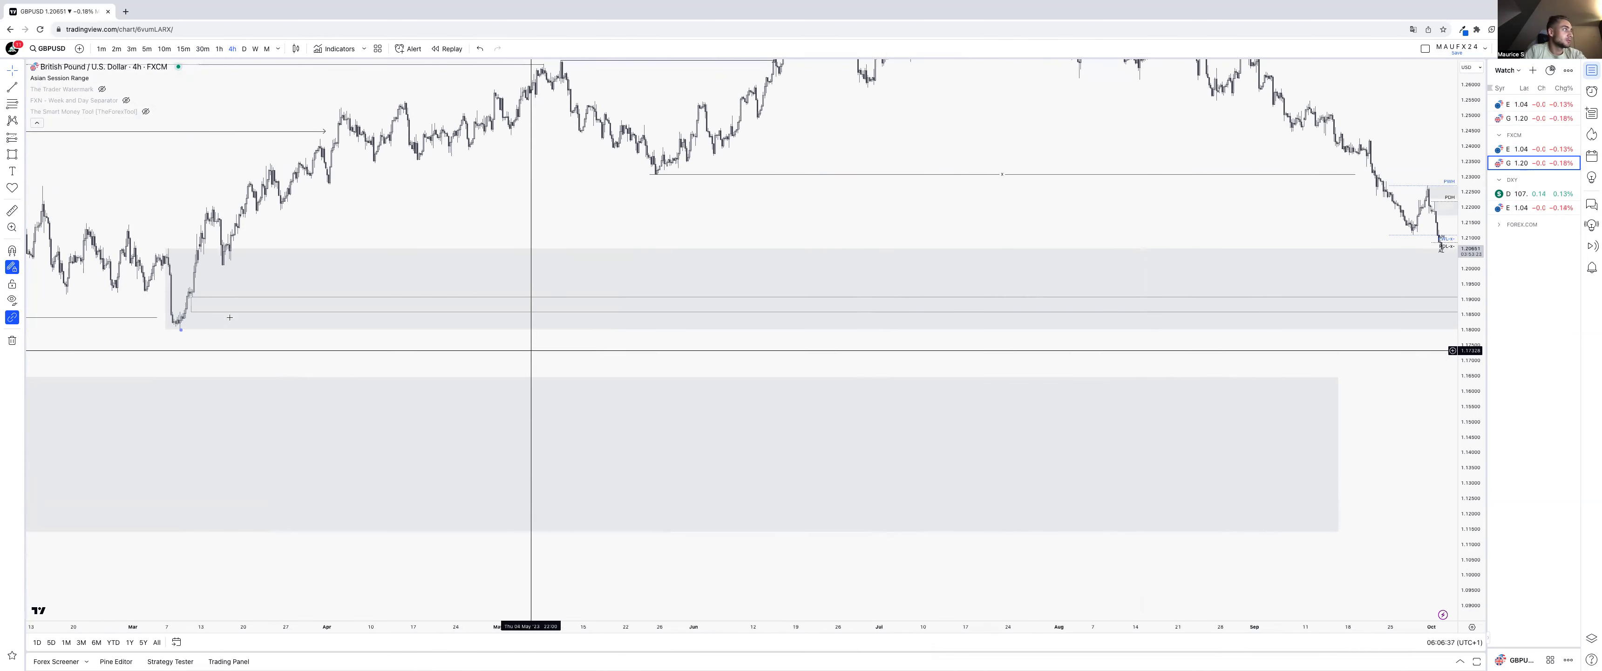
pyautogui.click(190, 303)
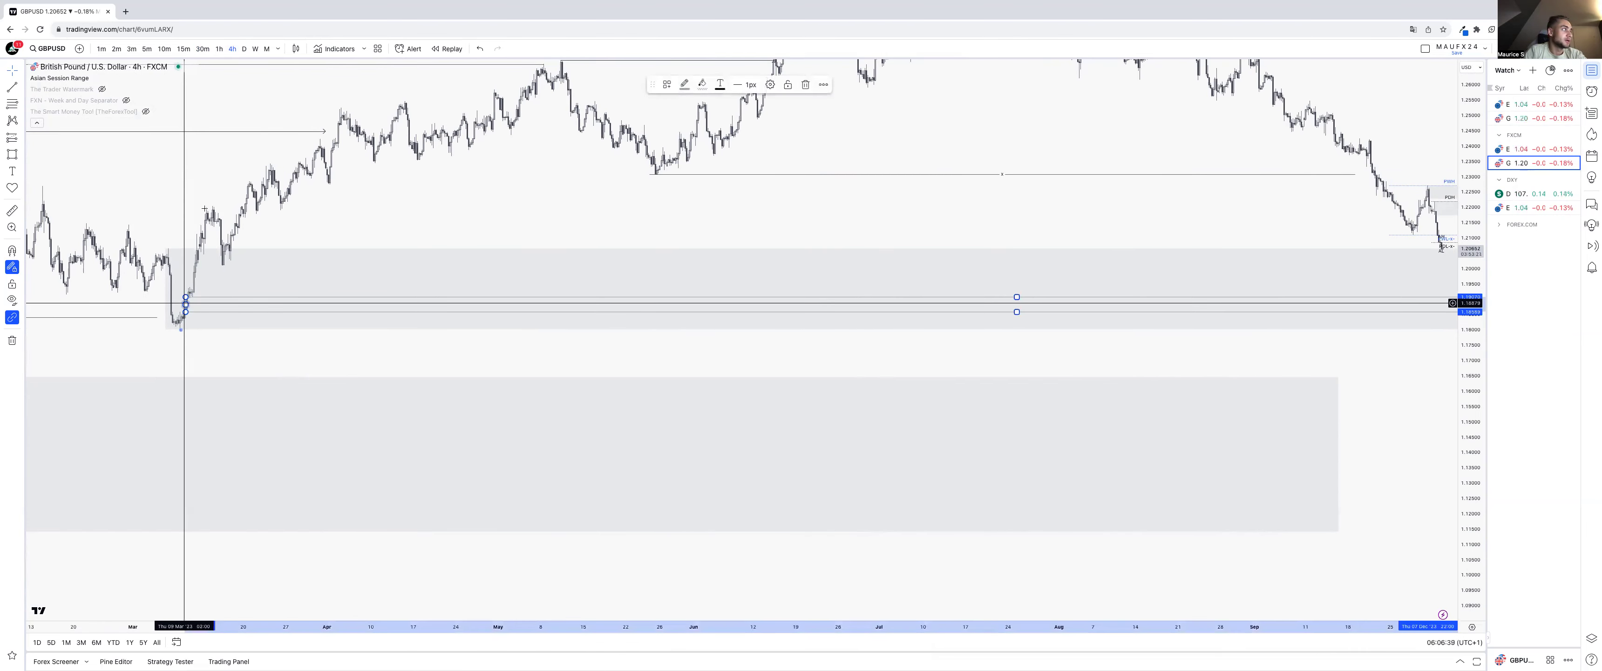
# - Switch GBPUSD to the daily chart and review the zones below the current price
pyautogui.click(245, 50)
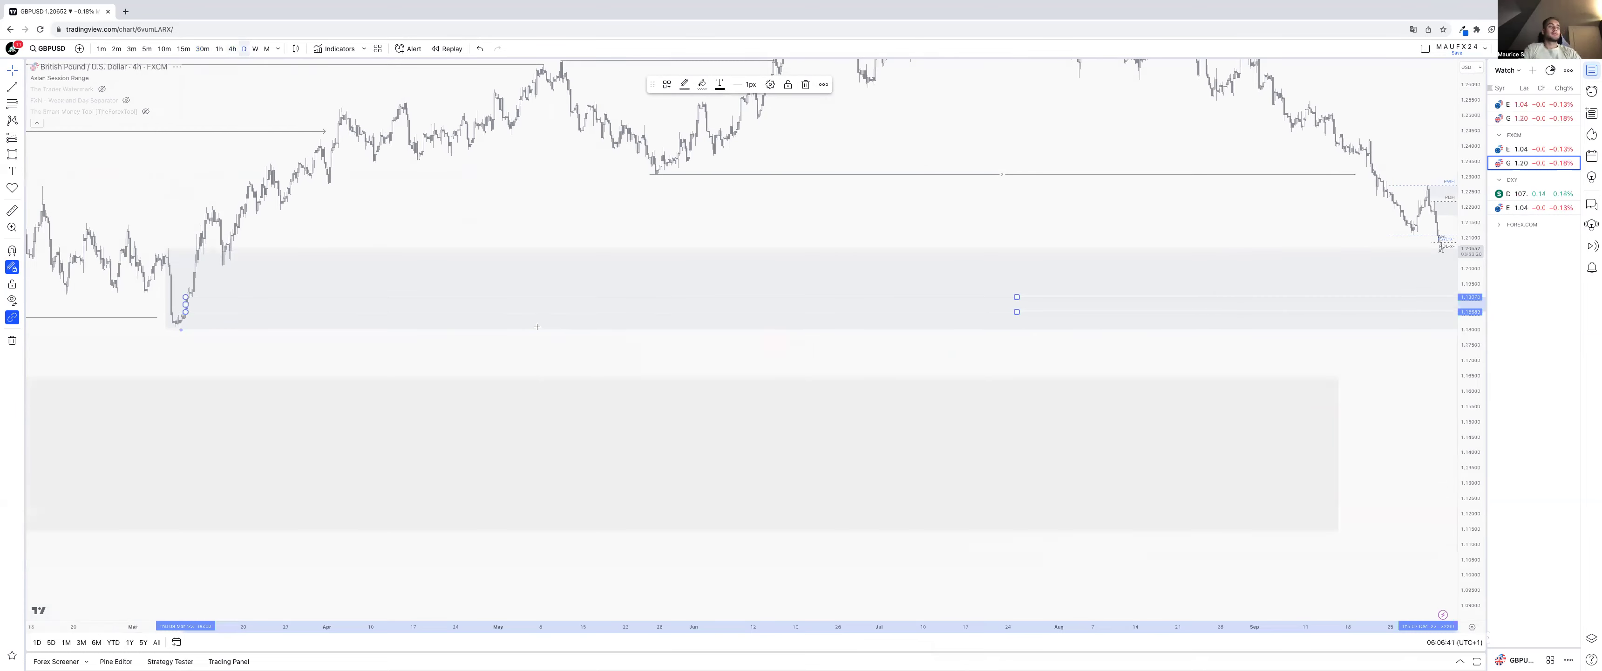
pyautogui.hscroll(5, 903, 310)
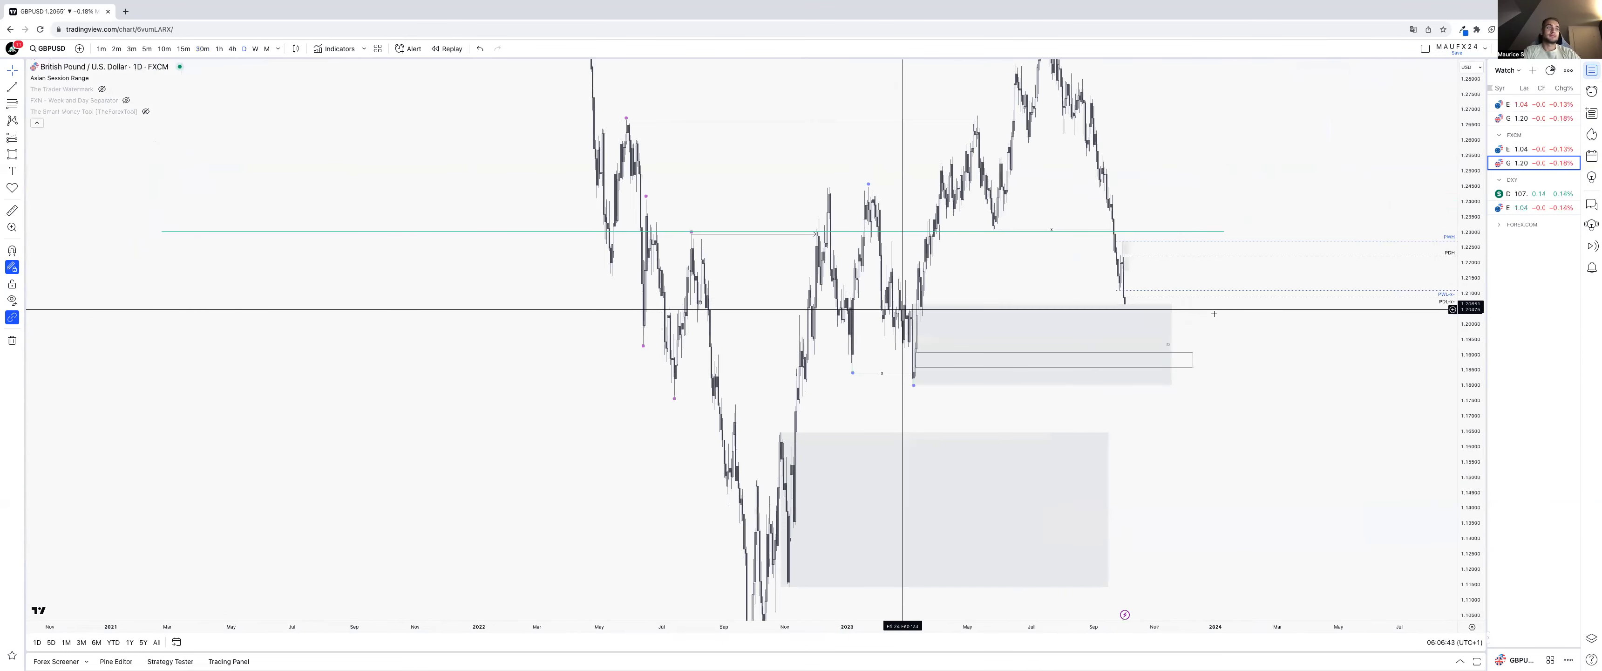
pyautogui.moveTo(1472, 343); pyautogui.dragTo(1472, 380)
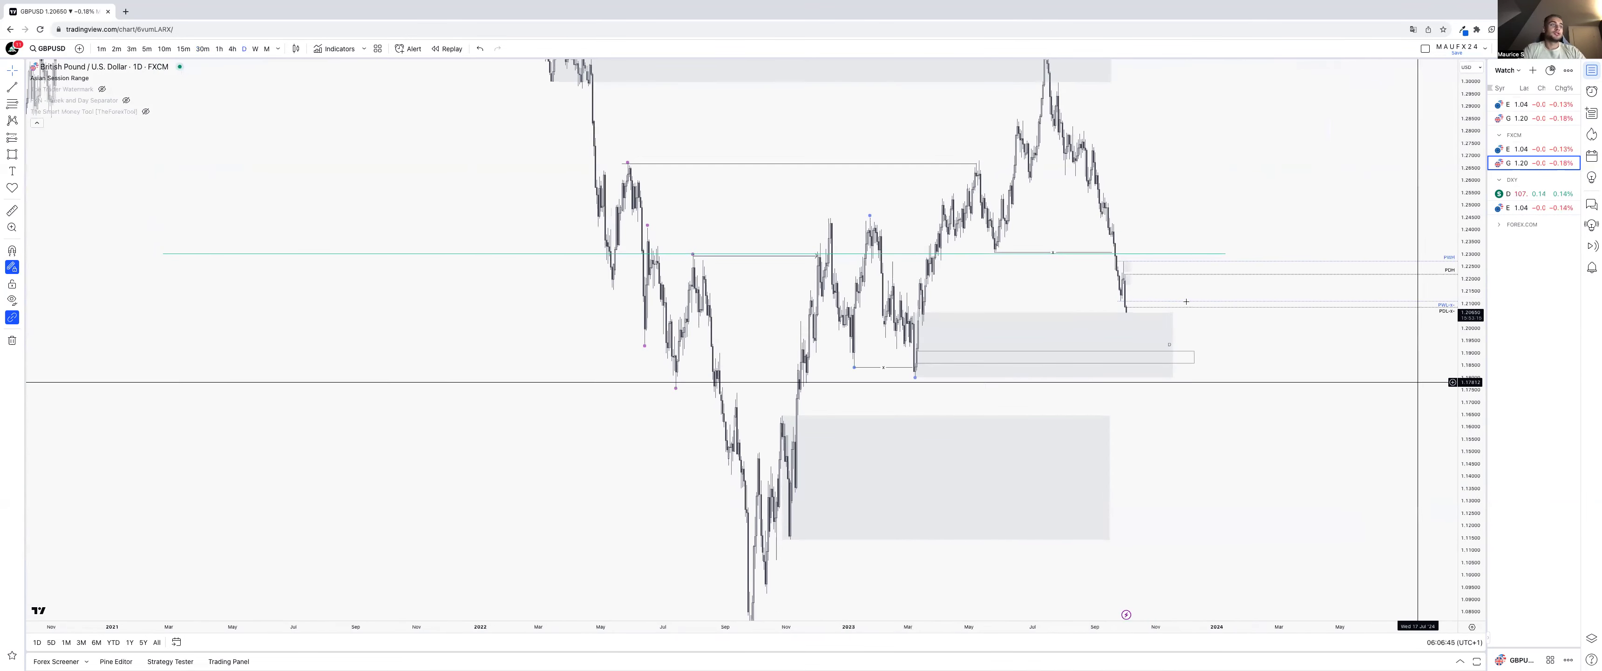
# - Step GBPUSD down through the 1-hour to the 15-minute chart and reset its scales to view the latest sessions
pyautogui.click(221, 49)
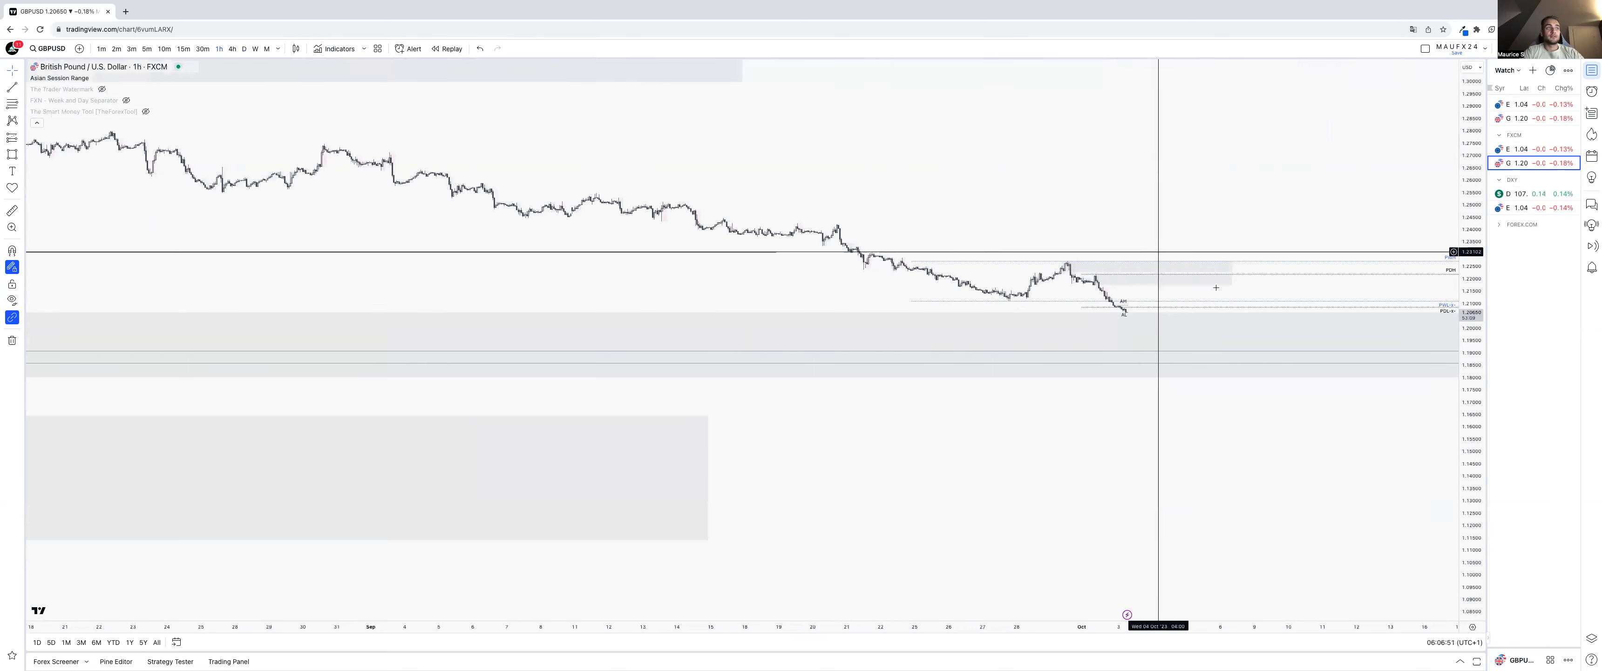
pyautogui.click(184, 49)
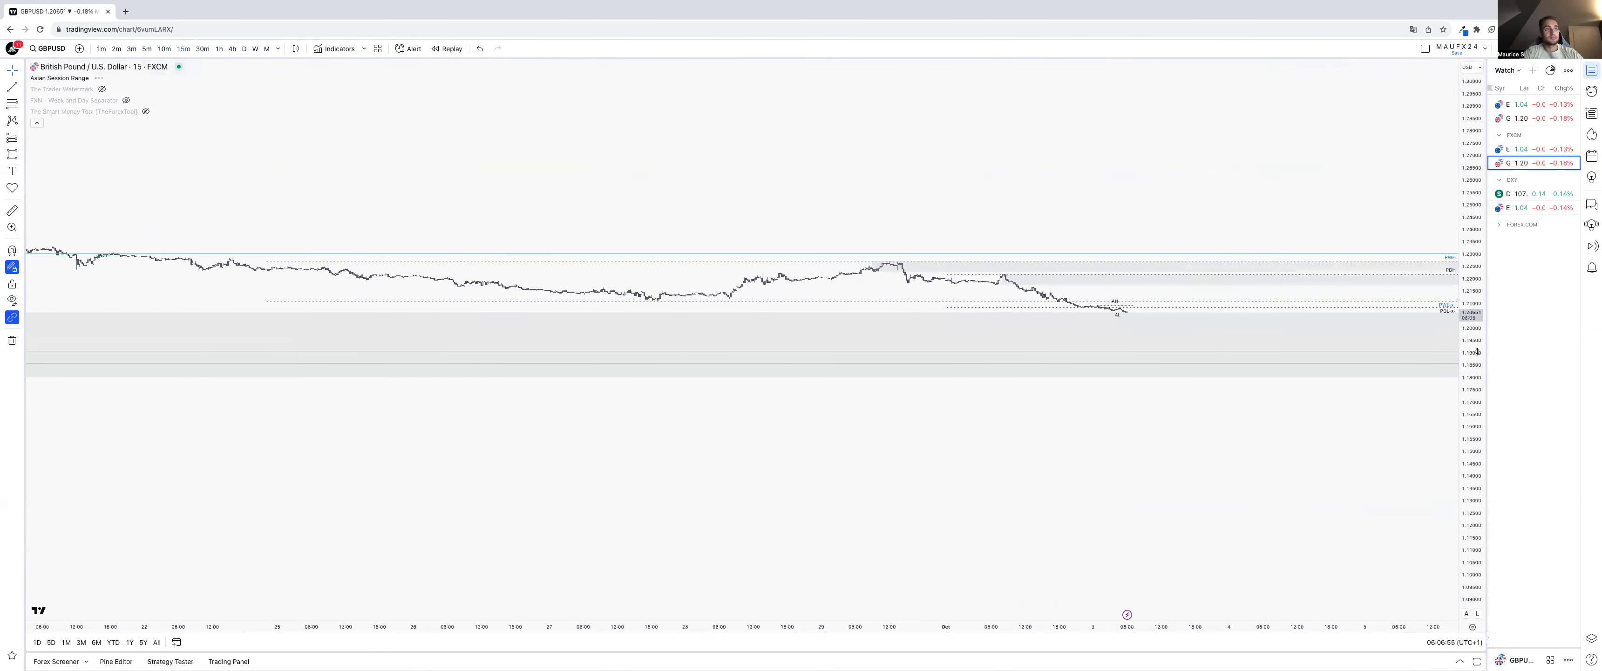
pyautogui.doubleClick(1478, 351)
pyautogui.doubleClick(1201, 628)
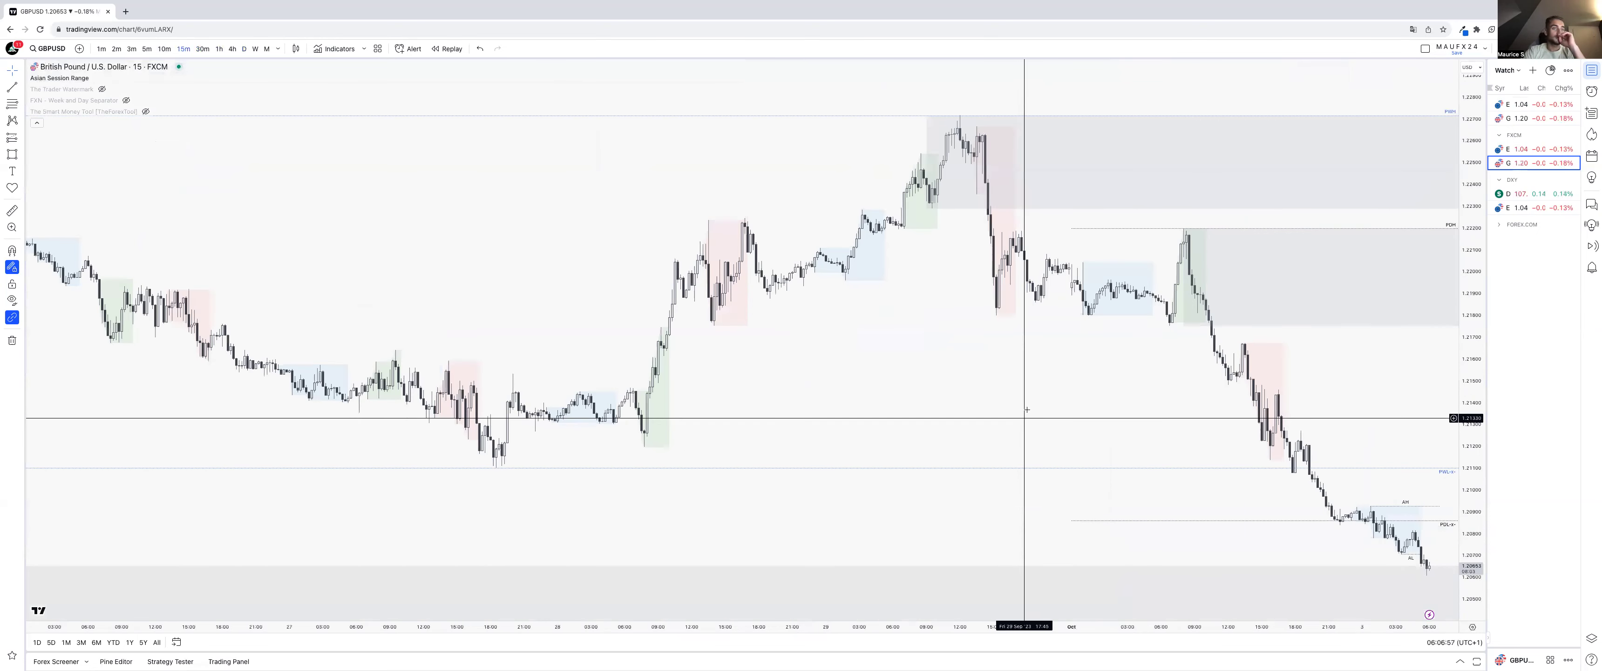
pyautogui.moveTo(1130, 401); pyautogui.dragTo(658, 354)
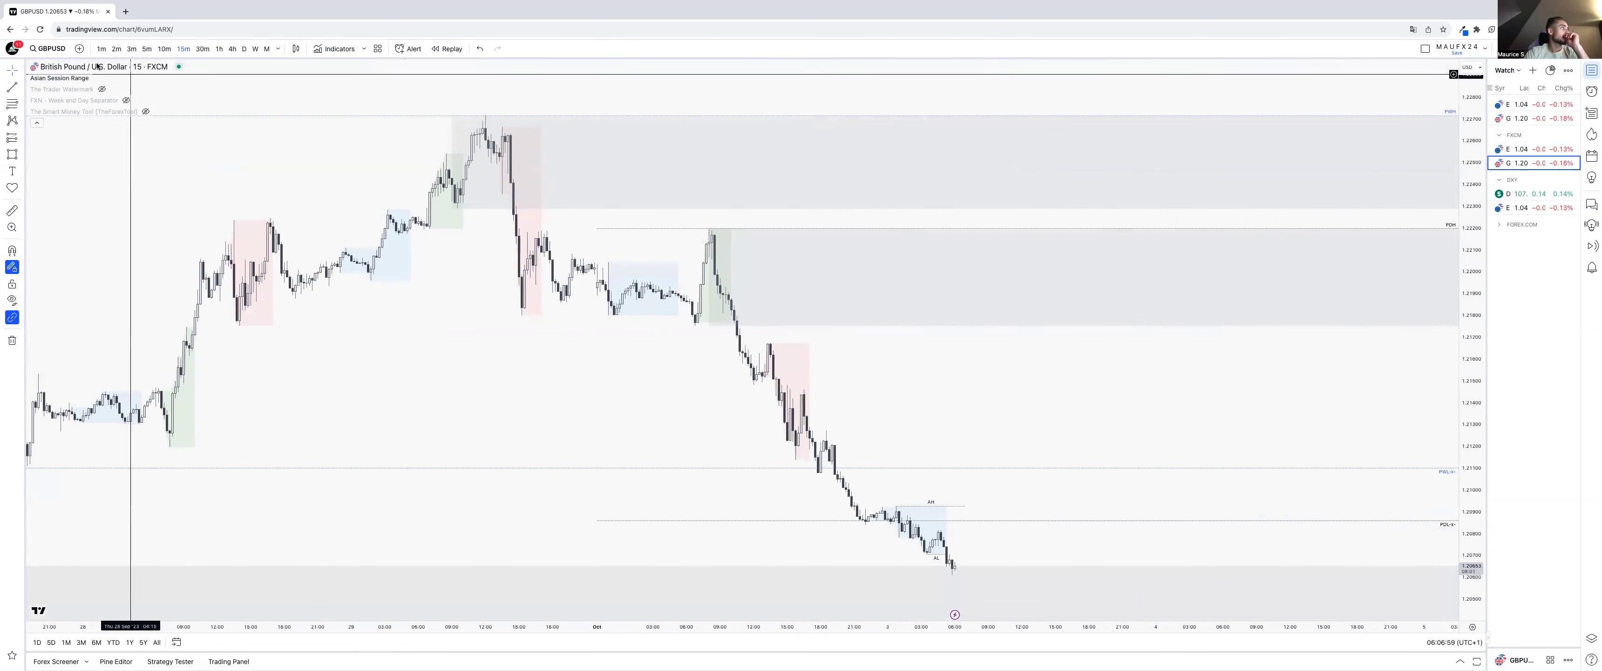
# - On the 2-minute GBPUSD chart, mark the latest swing high below the Asian low with a short horizontal line and apply a saved line template
pyautogui.click(146, 48)
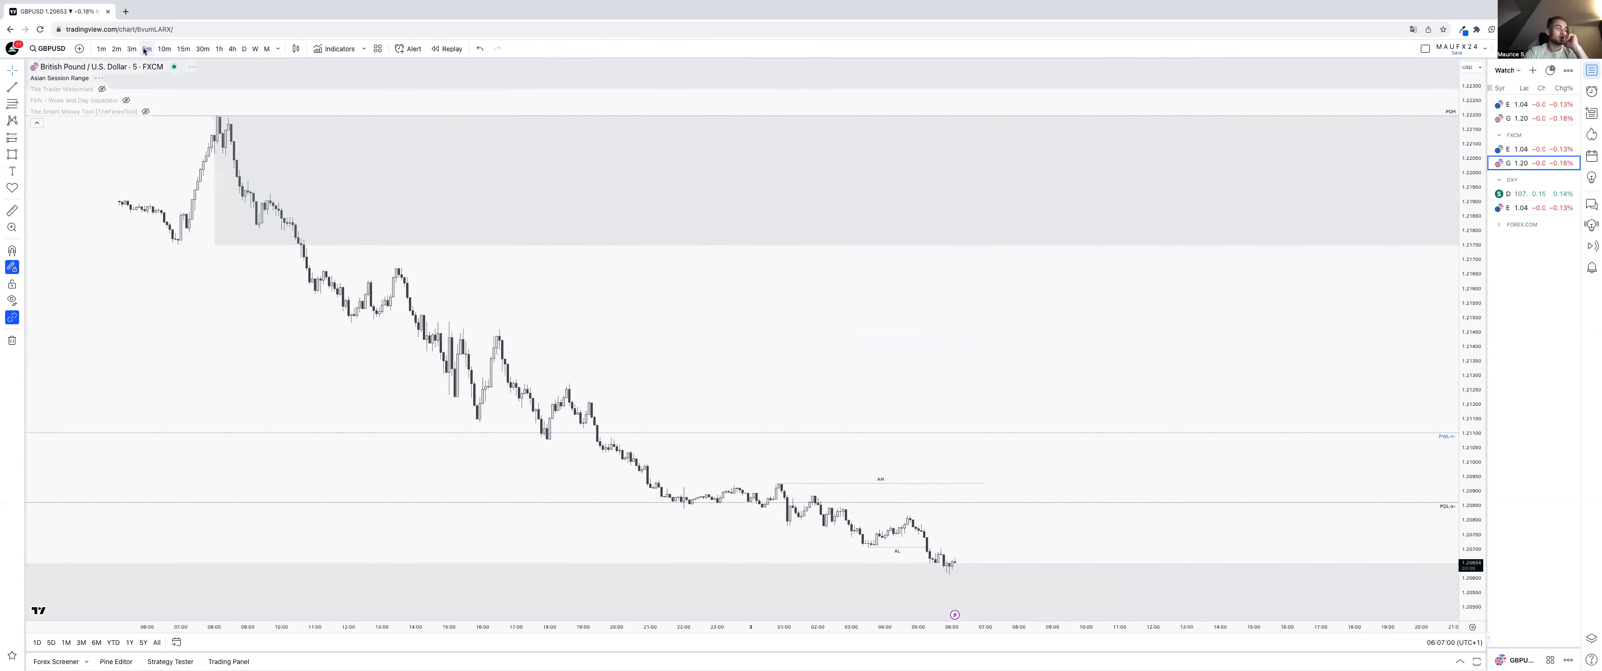
pyautogui.click(115, 49)
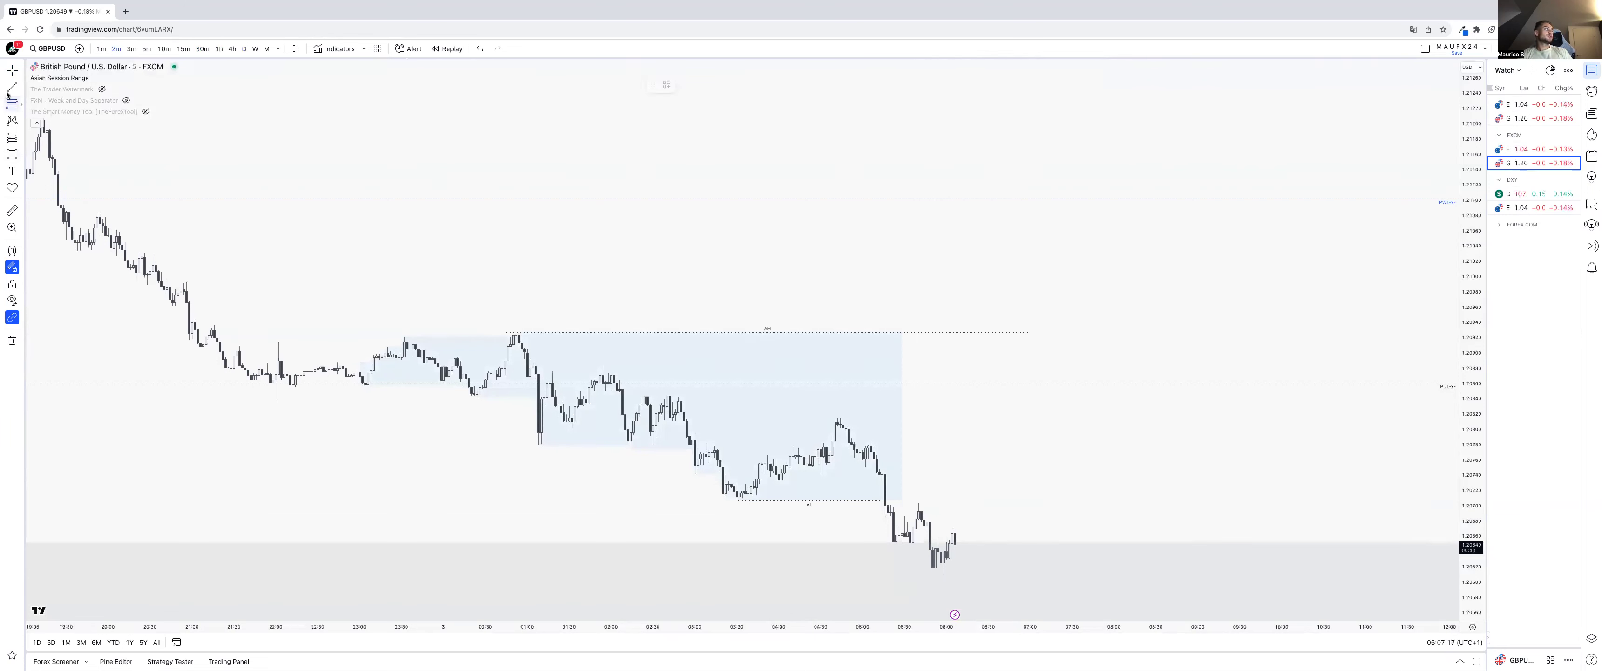
pyautogui.press('super')
pyautogui.moveTo(973, 498); pyautogui.dragTo(1011, 502)
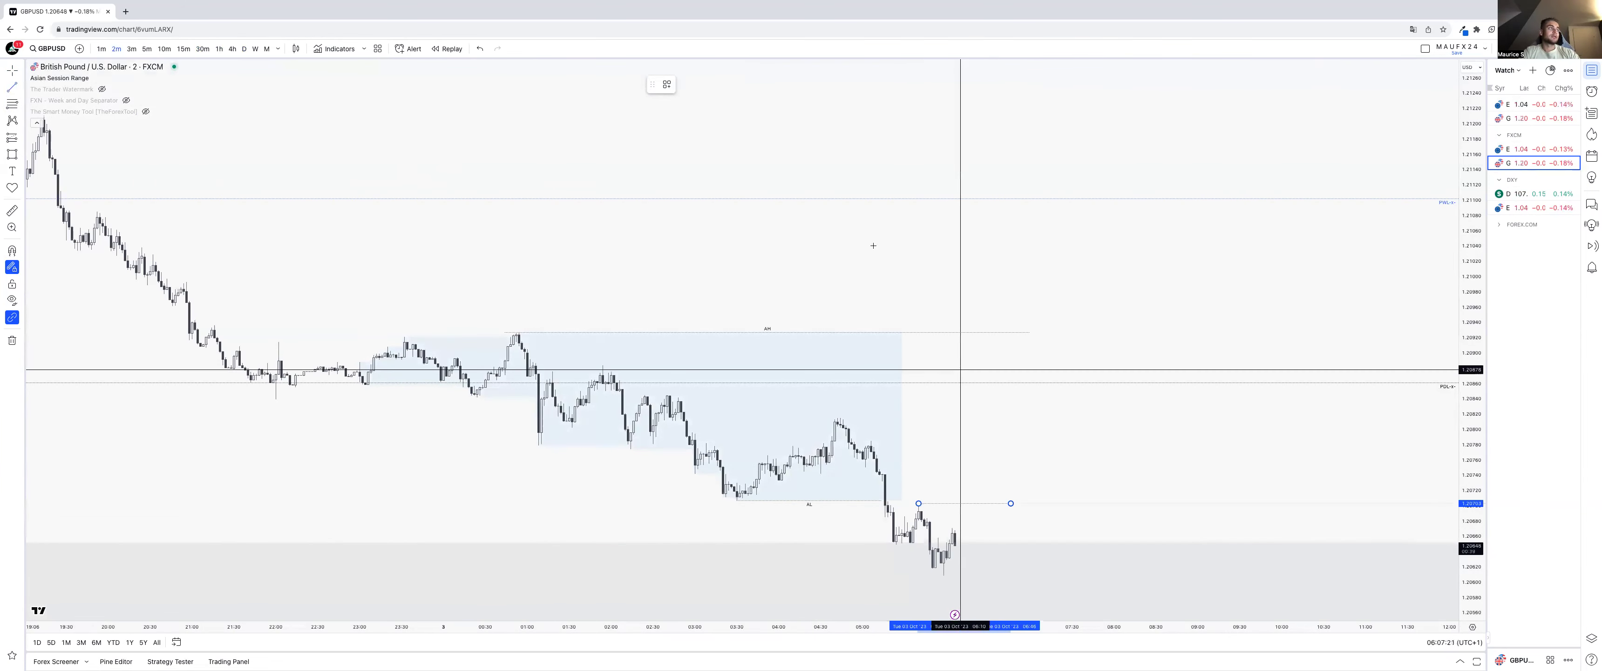
pyautogui.click(667, 84)
pyautogui.click(671, 170)
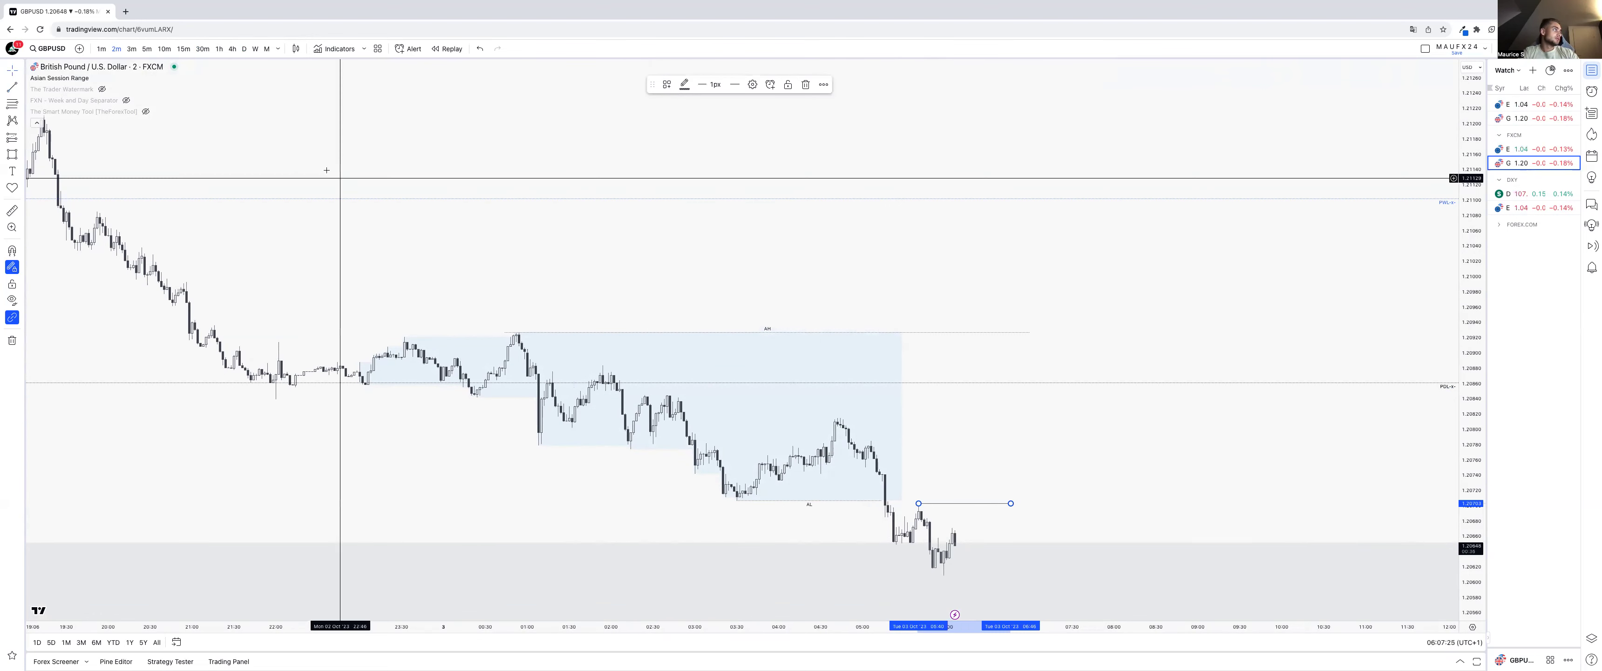
# - Sketch a zigzag path from the current price above the swing-high line and back down into the grey zone, and delete it
pyautogui.click(21, 156)
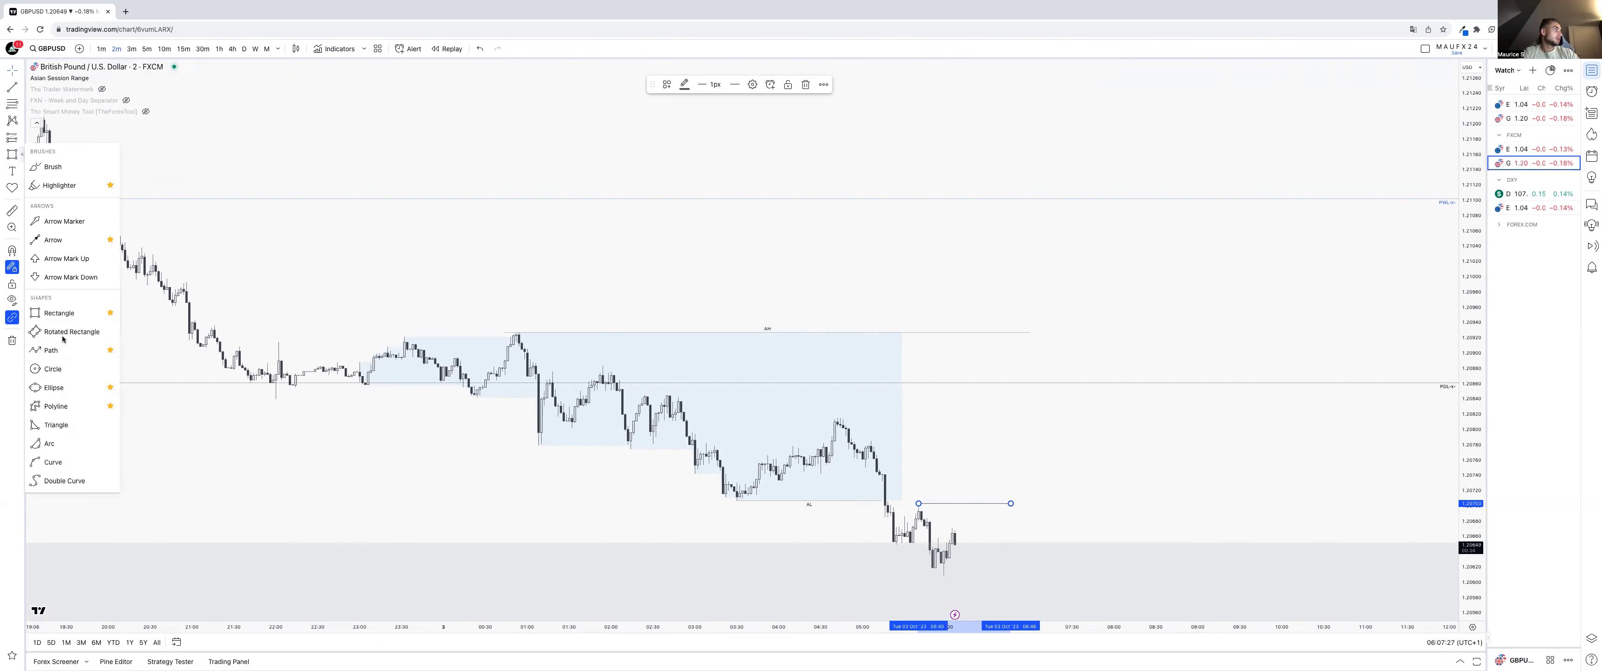
pyautogui.click(52, 351)
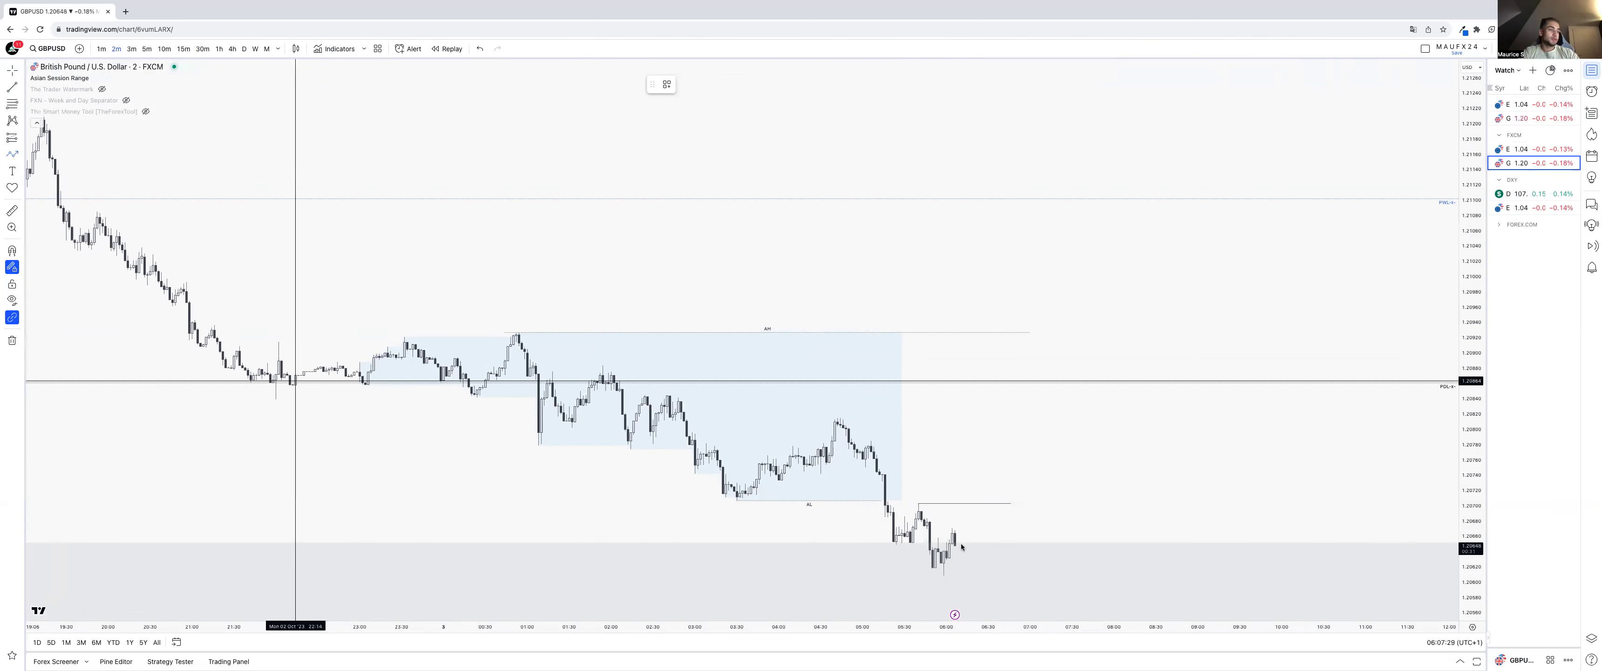
pyautogui.click(971, 550)
pyautogui.click(1006, 474)
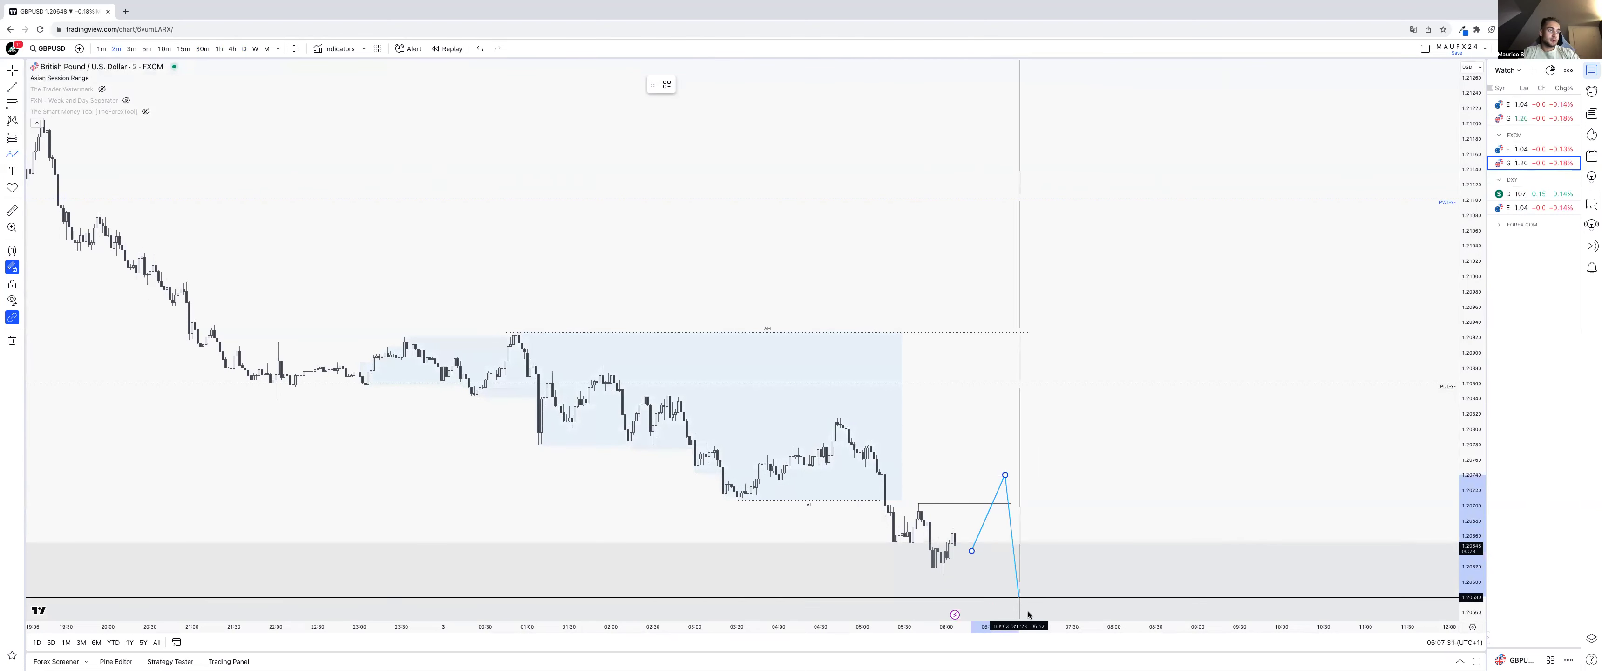
pyautogui.click(1030, 612)
pyautogui.click(1046, 568)
pyautogui.click(1060, 620)
pyautogui.click(1075, 557)
pyautogui.click(1087, 596)
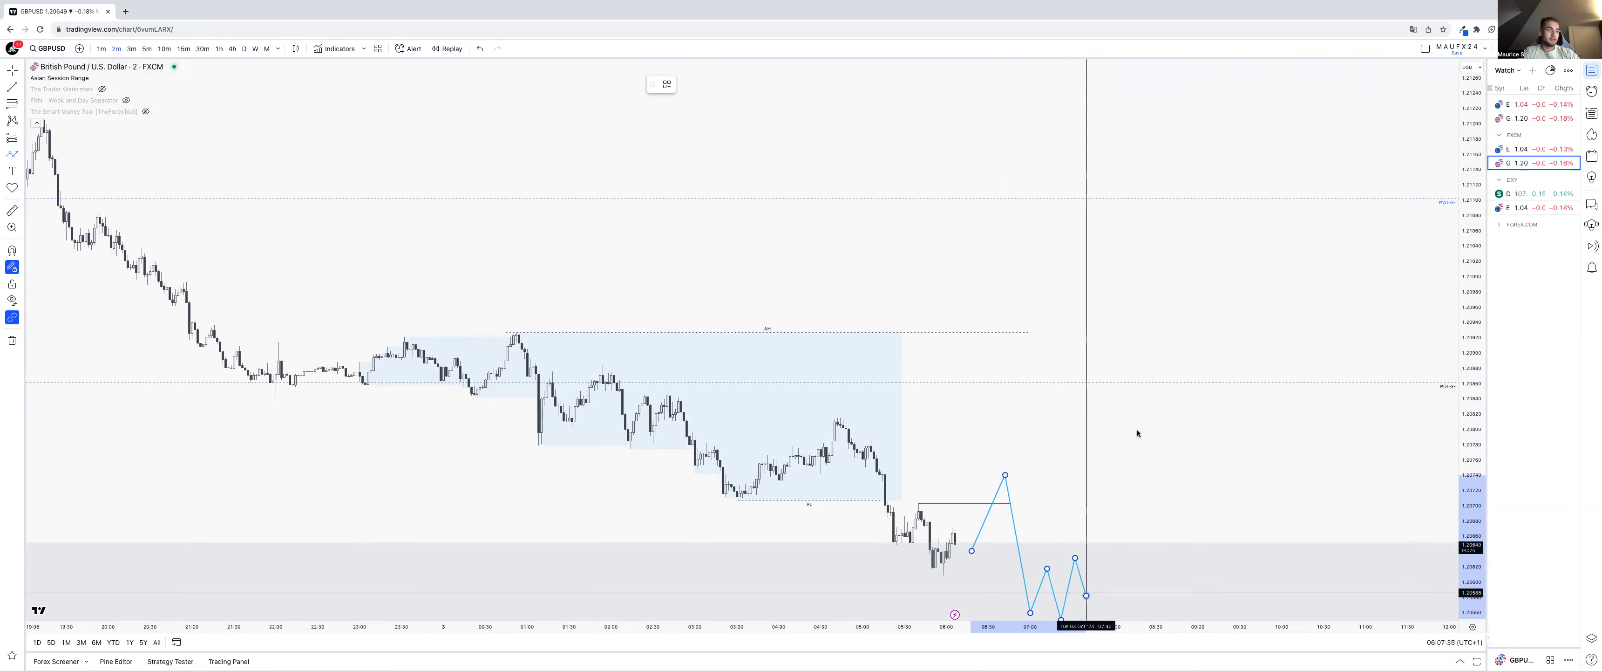
pyautogui.doubleClick(1136, 430)
pyautogui.press('Delete')
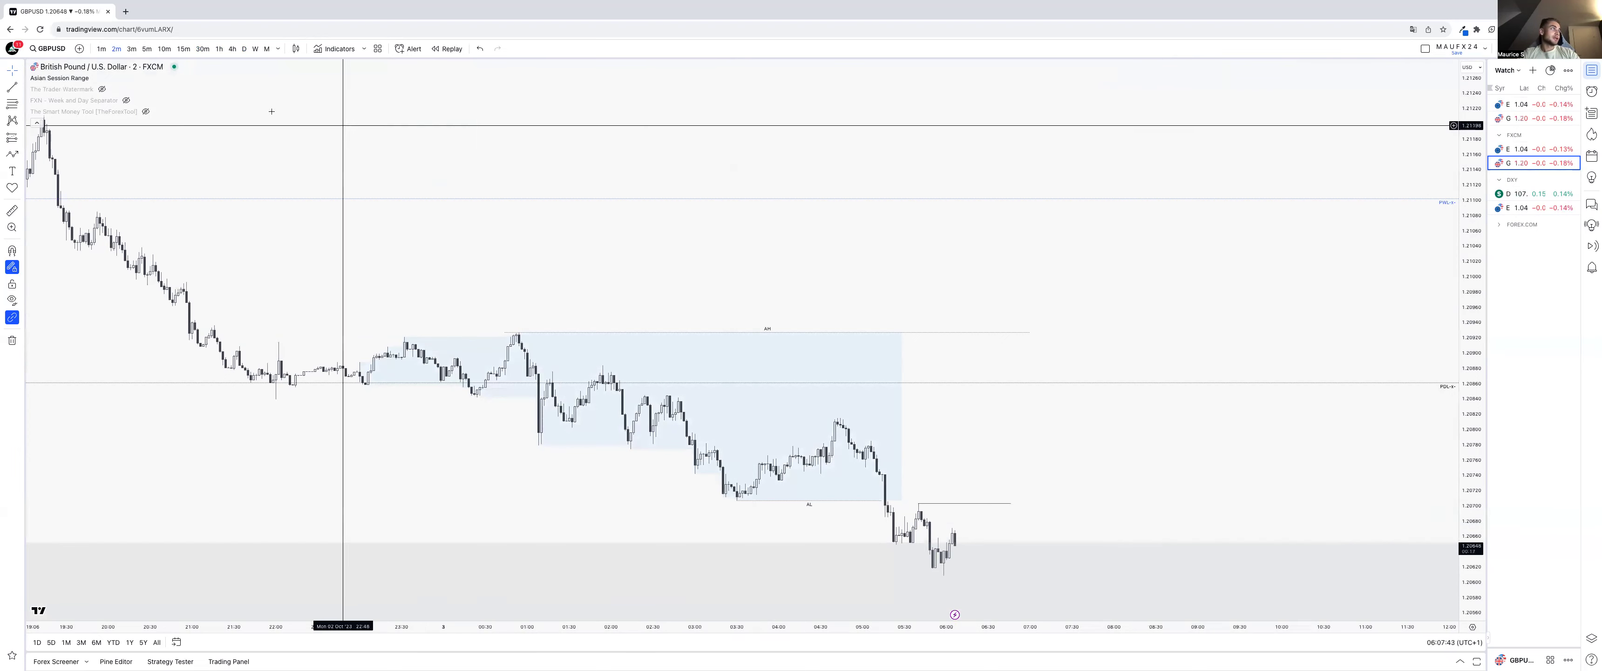
# - Return to the 15-minute timeframe and open the FXCM EURUSD chart
pyautogui.click(184, 48)
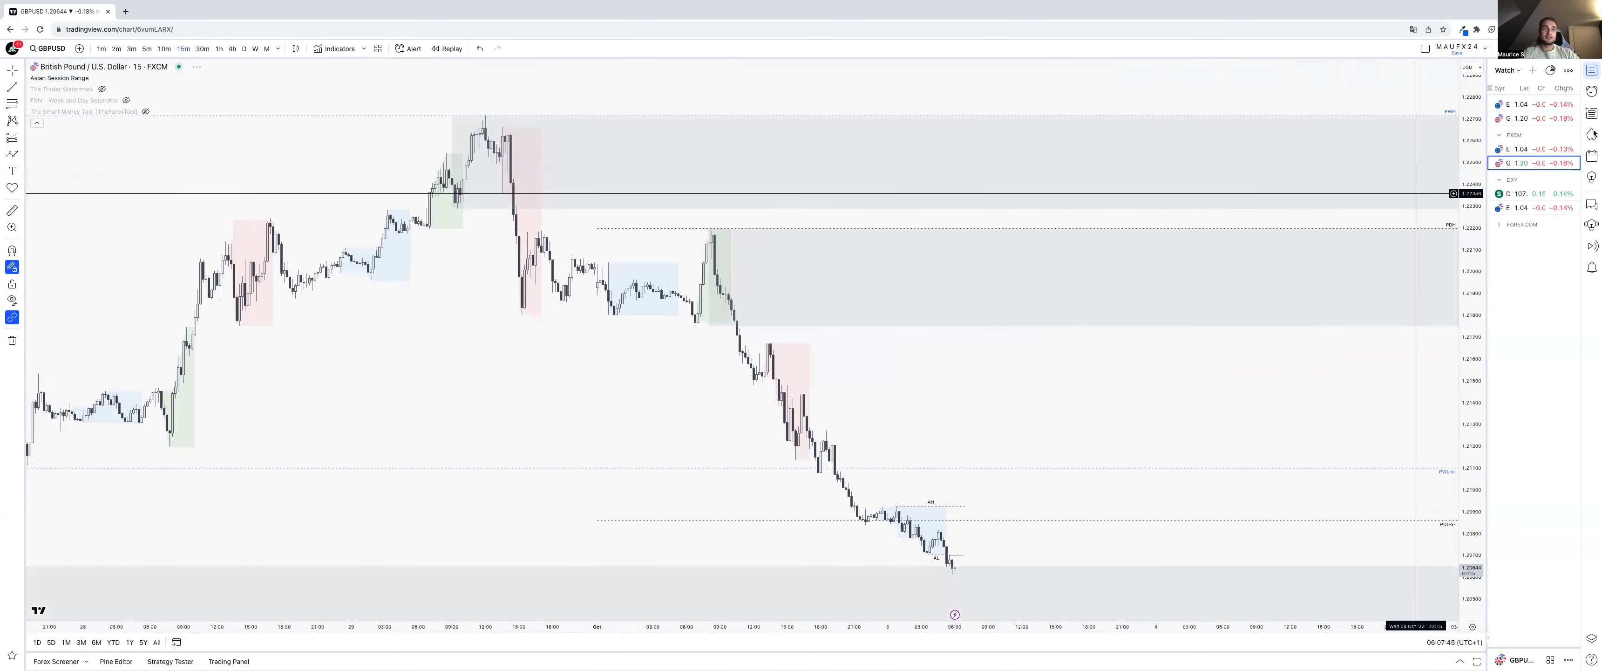
pyautogui.click(1533, 148)
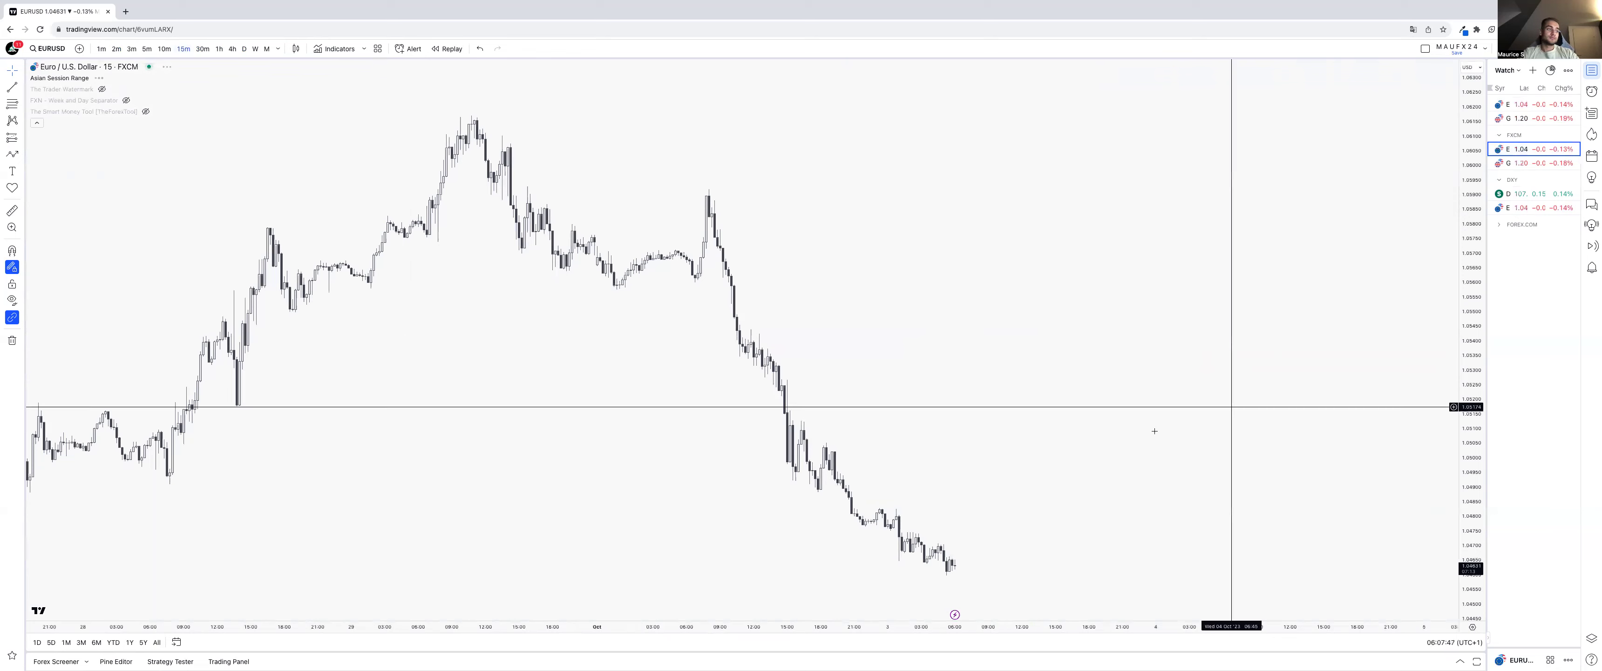